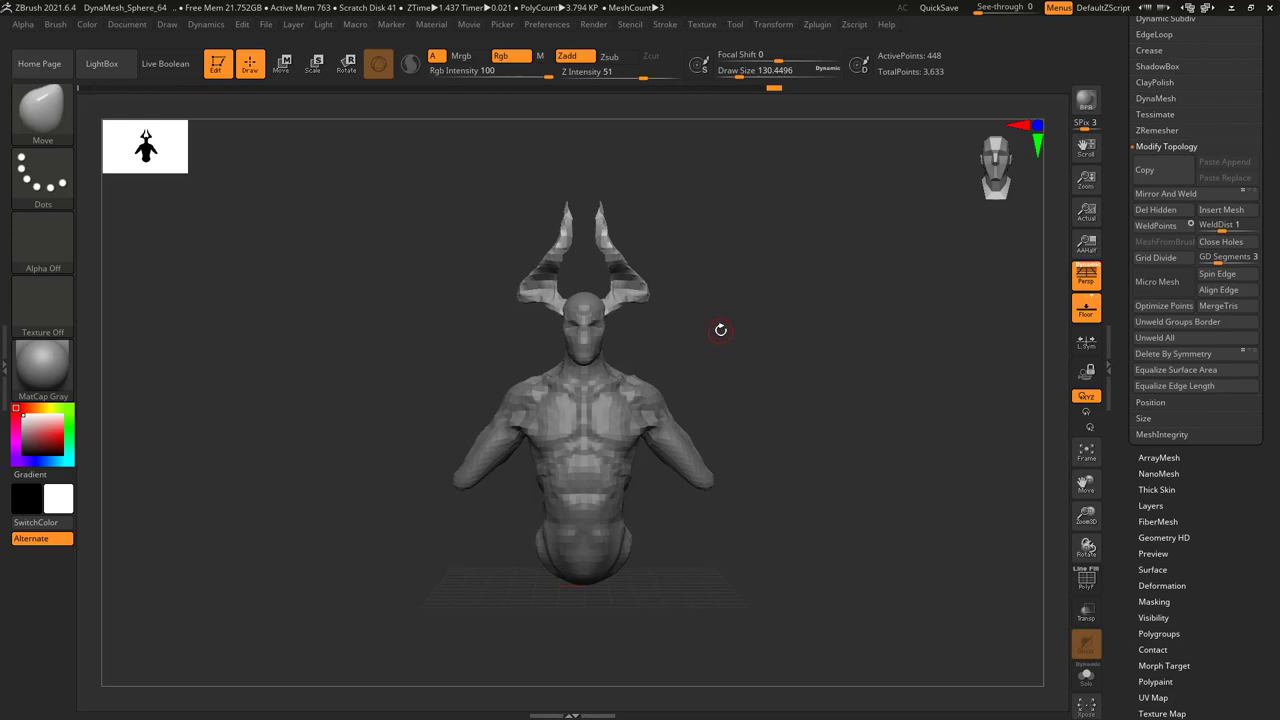
# - Zoom in to a close, straight front view of the demon's head
pyautogui.moveTo(720, 330)
pyautogui.keyDown('alt'); pyautogui.mouseDown(button='right')
pyautogui.moveTo(528, 288)
pyautogui.moveTo(620, 337)
pyautogui.moveTo(651, 320)
pyautogui.mouseUp(button='right'); pyautogui.keyUp('alt')
pyautogui.press('space')
pyautogui.press('space')
pyautogui.moveTo(649, 387); pyautogui.dragTo(745, 369, button='right')
pyautogui.scroll(5, 1195, 300)
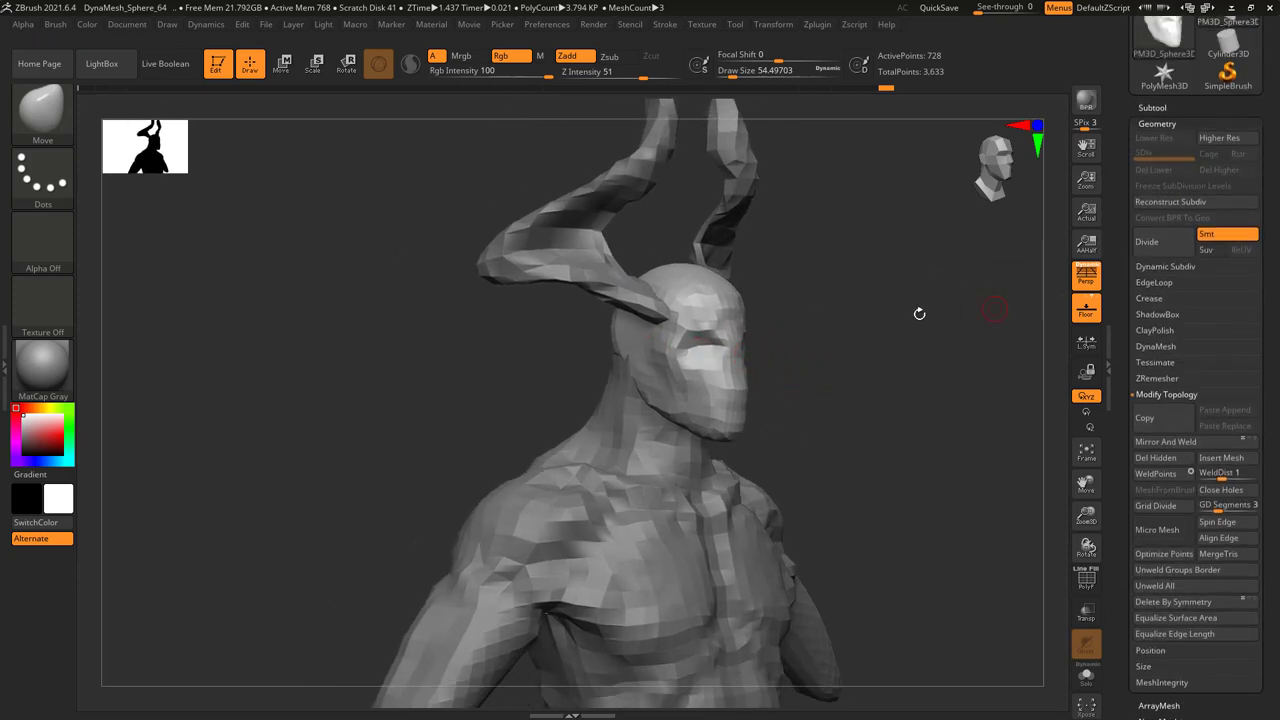
pyautogui.moveTo(920, 314)
pyautogui.mouseDown(button='right')
pyautogui.moveTo(690, 370)
pyautogui.moveTo(700, 343)
pyautogui.moveTo(711, 371)
pyautogui.moveTo(694, 349)
pyautogui.moveTo(733, 302)
pyautogui.mouseUp(button='right')
# - Shrink the brush slightly, turn off perspective, and open the sculpting brush library
pyautogui.rightClick(690, 370)
pyautogui.rightClick(700, 343)
pyautogui.moveTo(733, 347)
pyautogui.mouseDown(button='right')
pyautogui.moveTo(708, 303)
pyautogui.moveTo(726, 349)
pyautogui.mouseUp(button='right')
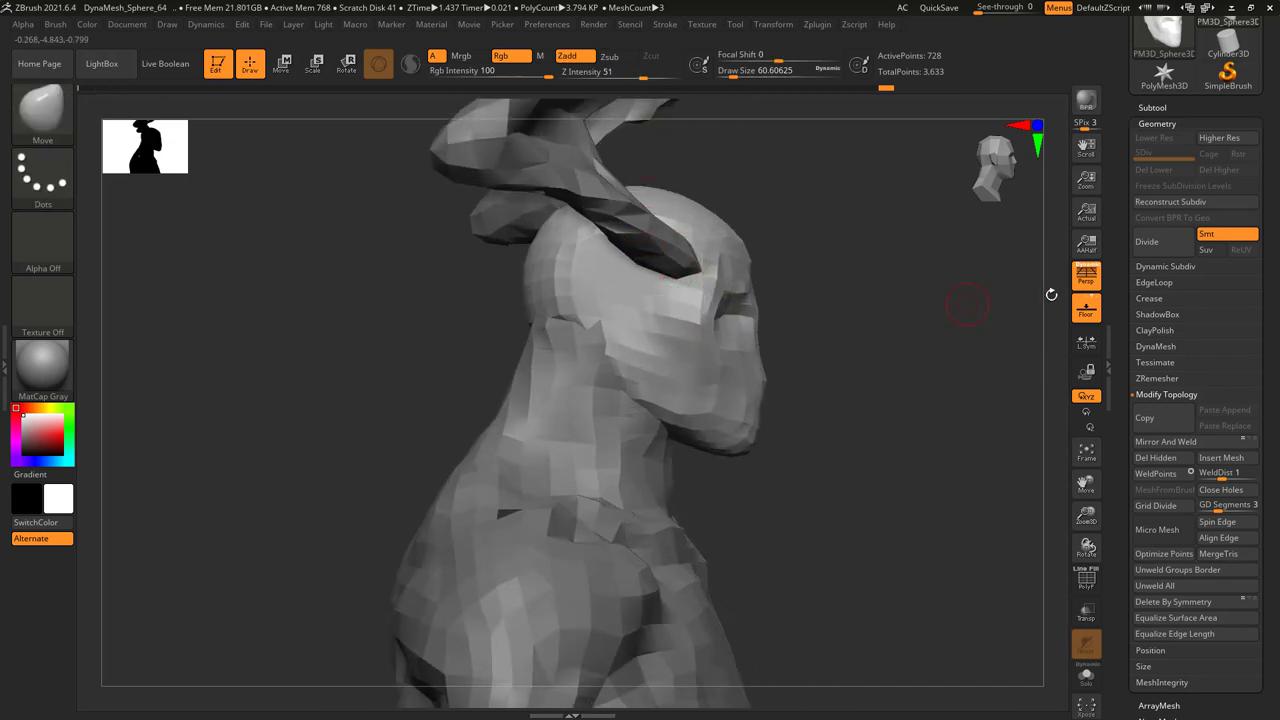
pyautogui.click(1084, 278)
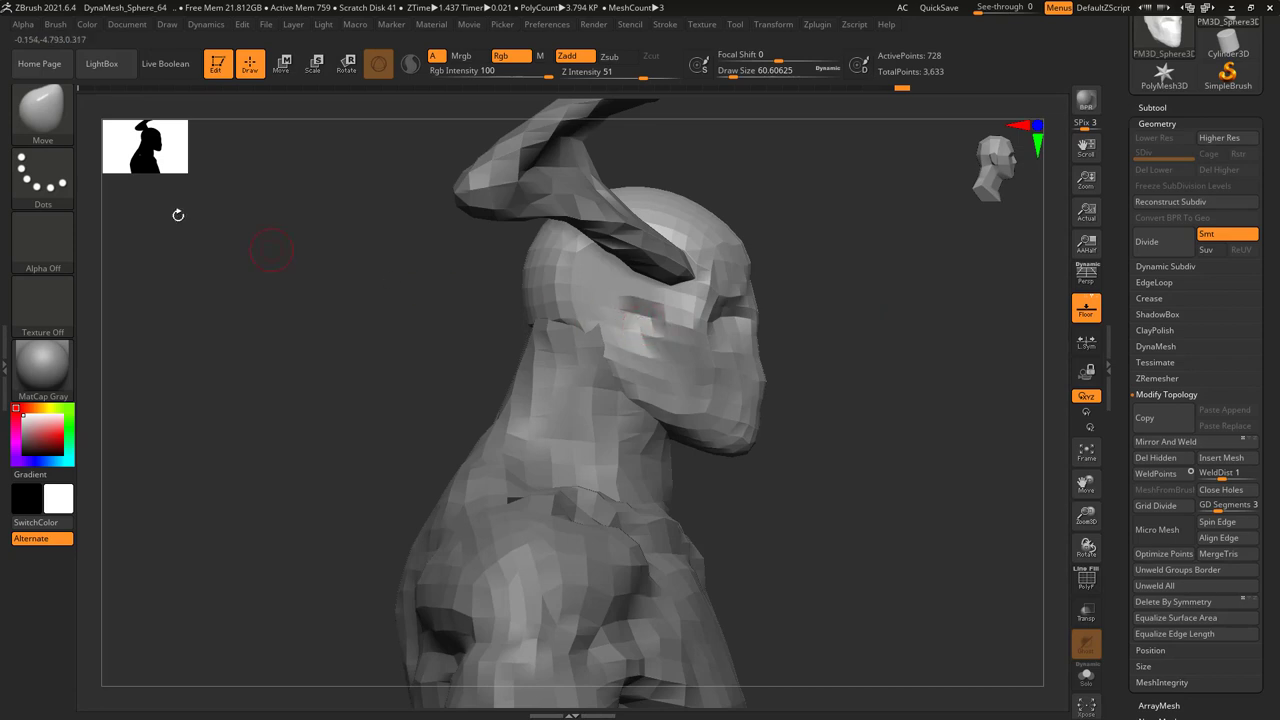
pyautogui.press('b')
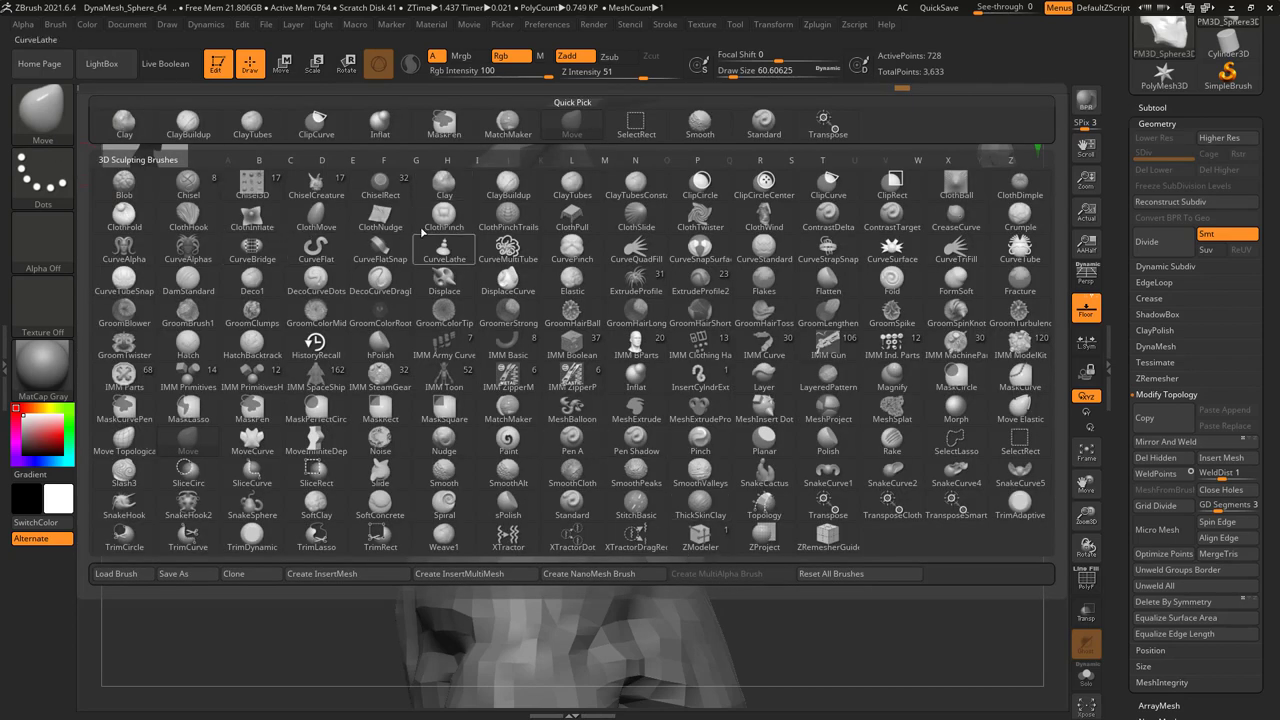
# - Select the ClayBuildup brush and orbit around the head
pyautogui.click(512, 186)
pyautogui.moveTo(600, 357); pyautogui.dragTo(580, 298, button='right')
pyautogui.press('space')
pyautogui.press('space')
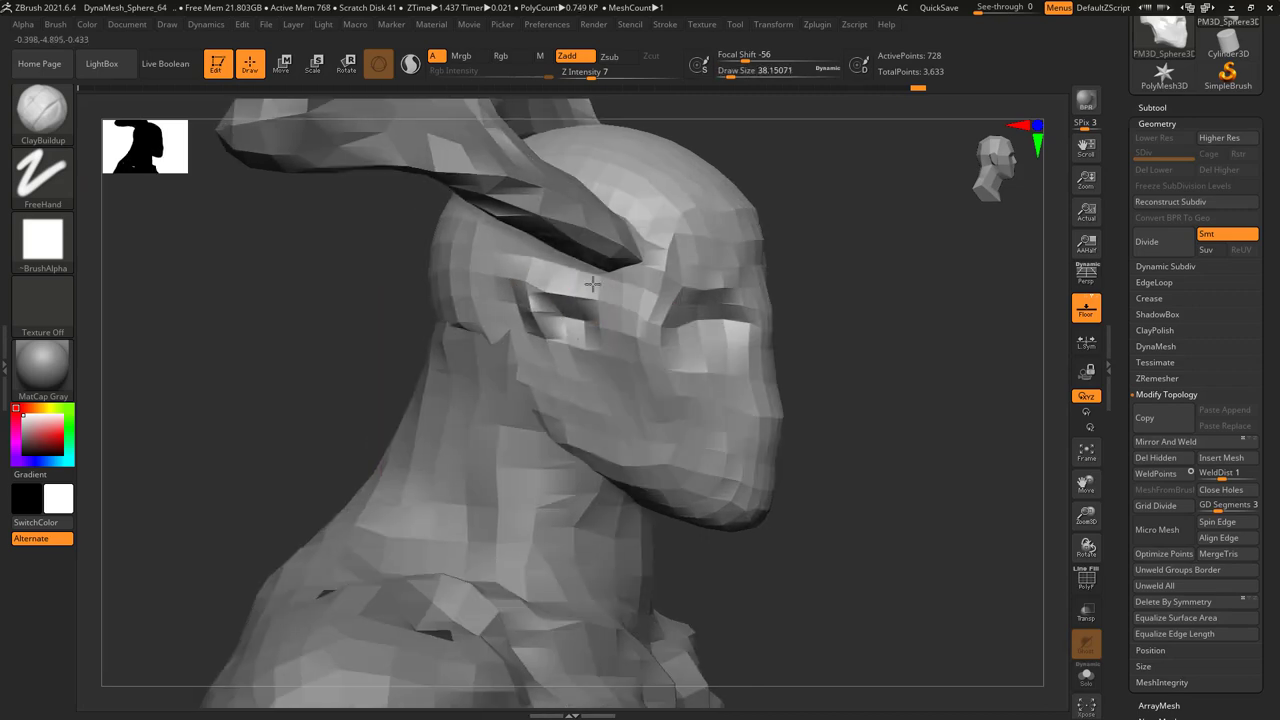
pyautogui.moveTo(589, 280); pyautogui.dragTo(557, 348, button='right')
# - Switch to the Move brush at Draw Size about 54 and push in the brow and eye sockets
pyautogui.press('b')
pyautogui.click(786, 239)
pyautogui.press('space')
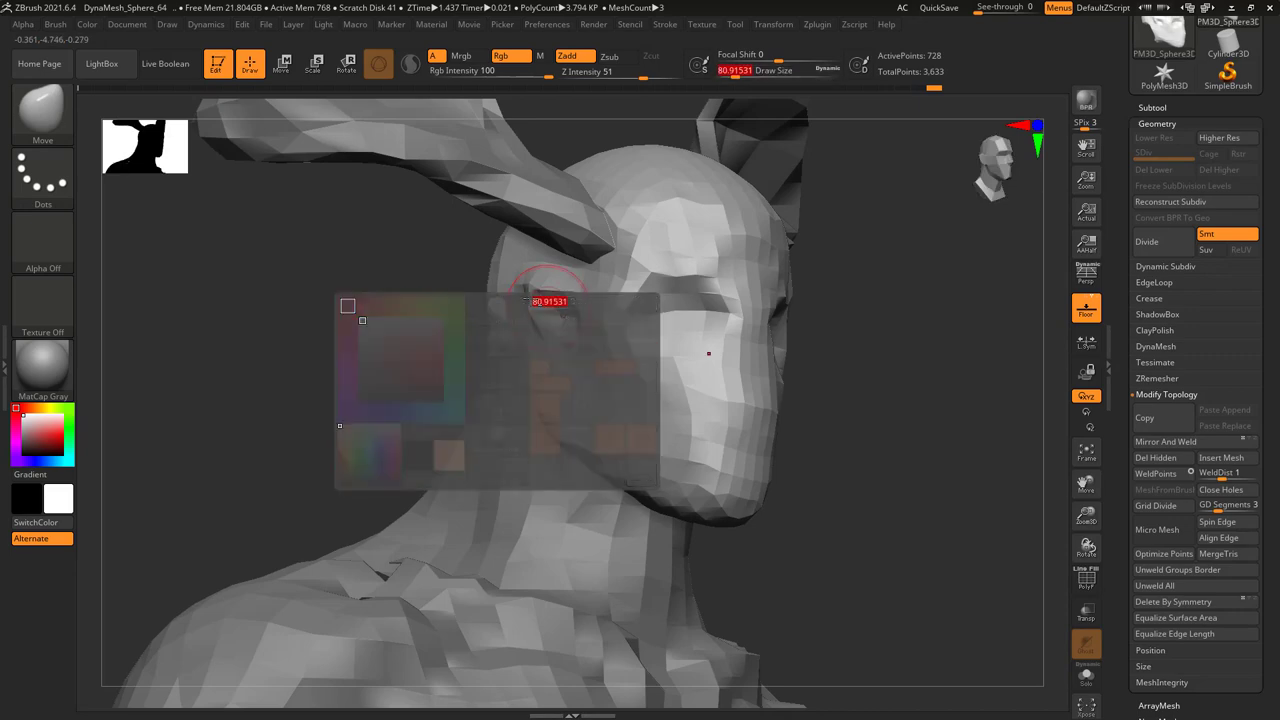
pyautogui.moveTo(584, 341)
pyautogui.mouseDown(button='right')
pyautogui.moveTo(605, 335)
pyautogui.moveTo(581, 314)
pyautogui.moveTo(524, 305)
pyautogui.mouseUp(button='right')
pyautogui.press('space')
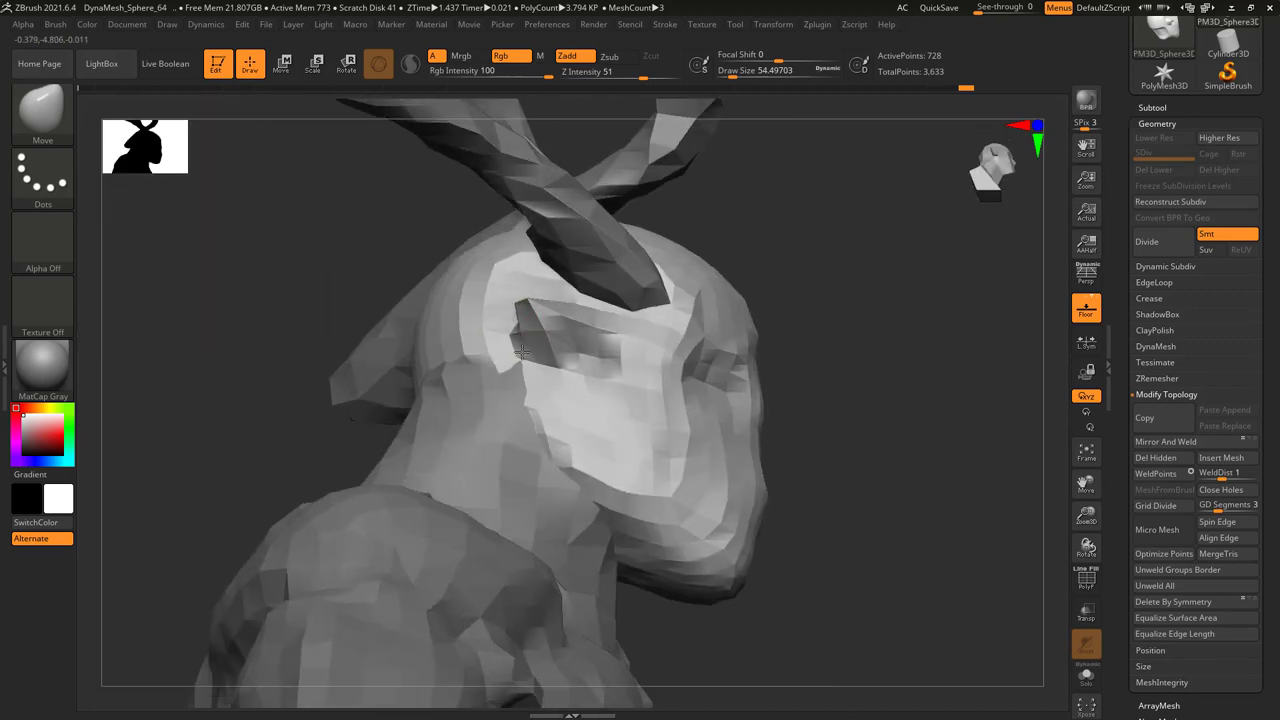
pyautogui.moveTo(528, 355)
pyautogui.mouseDown(button='right')
pyautogui.moveTo(529, 378)
pyautogui.moveTo(622, 310)
pyautogui.moveTo(596, 381)
pyautogui.moveTo(706, 380)
pyautogui.moveTo(614, 371)
pyautogui.moveTo(607, 354)
pyautogui.moveTo(570, 360)
pyautogui.moveTo(660, 358)
pyautogui.mouseUp(button='right')
pyautogui.press('ctrl')
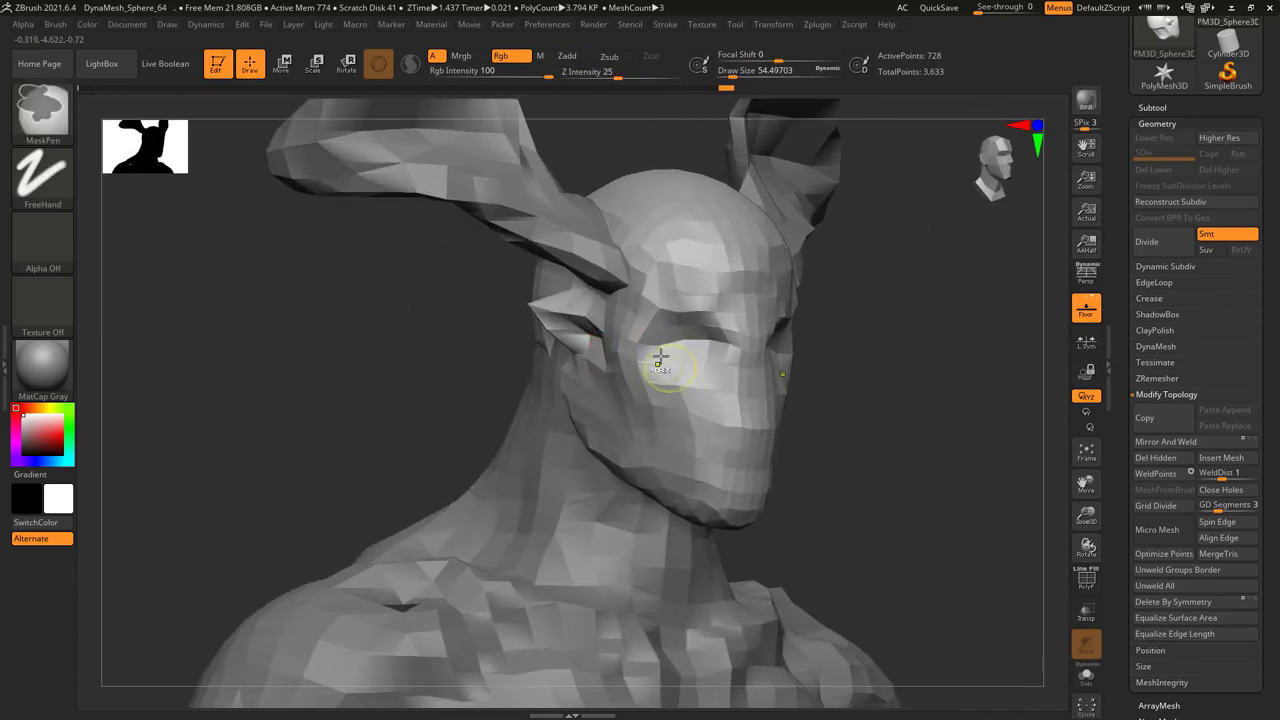
pyautogui.press('space')
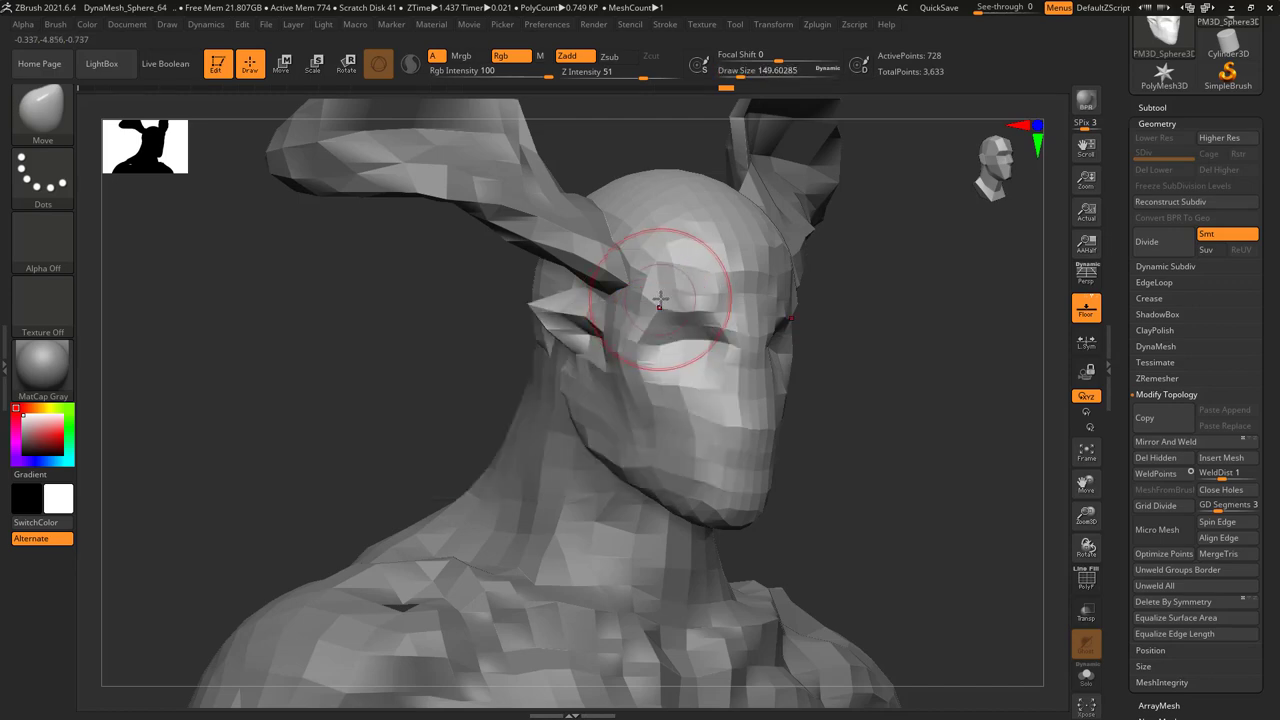
# - Carve a mouth slit between upper and lower lips and push the muzzle and jaw into shape
pyautogui.moveTo(660, 298)
pyautogui.mouseDown(button='right')
pyautogui.moveTo(636, 305)
pyautogui.moveTo(668, 296)
pyautogui.moveTo(686, 308)
pyautogui.moveTo(703, 283)
pyautogui.moveTo(716, 314)
pyautogui.moveTo(700, 286)
pyautogui.moveTo(765, 305)
pyautogui.moveTo(751, 266)
pyautogui.moveTo(734, 340)
pyautogui.moveTo(718, 313)
pyautogui.moveTo(746, 309)
pyautogui.moveTo(730, 328)
pyautogui.moveTo(748, 333)
pyautogui.moveTo(734, 345)
pyautogui.moveTo(729, 290)
pyautogui.moveTo(708, 313)
pyautogui.moveTo(729, 340)
pyautogui.moveTo(710, 362)
pyautogui.moveTo(712, 400)
pyautogui.moveTo(694, 386)
pyautogui.moveTo(751, 397)
pyautogui.moveTo(671, 343)
pyautogui.moveTo(680, 352)
pyautogui.mouseUp(button='right')
pyautogui.rightClick(740, 330)
pyautogui.press('space')
pyautogui.press('space')
pyautogui.press('space')
pyautogui.press('space')
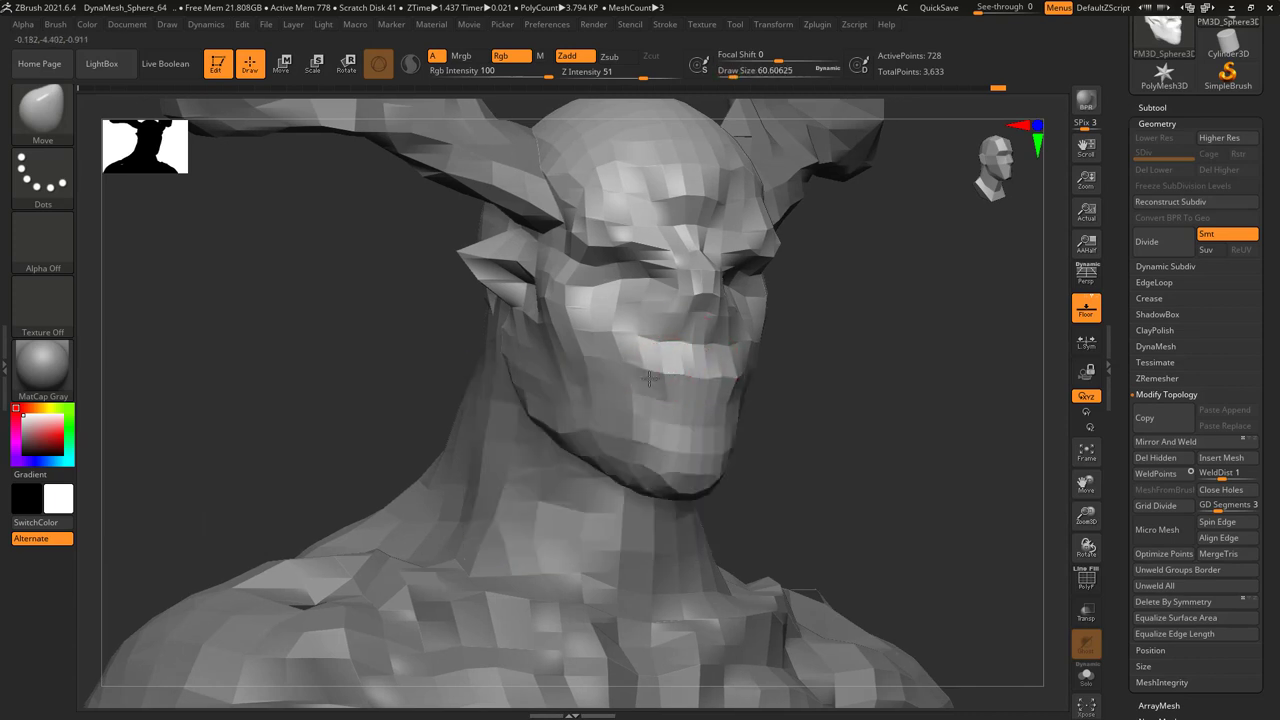
pyautogui.moveTo(649, 378)
pyautogui.mouseDown(button='right')
pyautogui.moveTo(618, 362)
pyautogui.moveTo(600, 371)
pyautogui.moveTo(628, 369)
pyautogui.moveTo(620, 376)
pyautogui.moveTo(563, 366)
pyautogui.moveTo(646, 374)
pyautogui.moveTo(609, 384)
pyautogui.moveTo(629, 372)
pyautogui.moveTo(605, 412)
pyautogui.moveTo(614, 429)
pyautogui.moveTo(680, 381)
pyautogui.mouseUp(button='right')
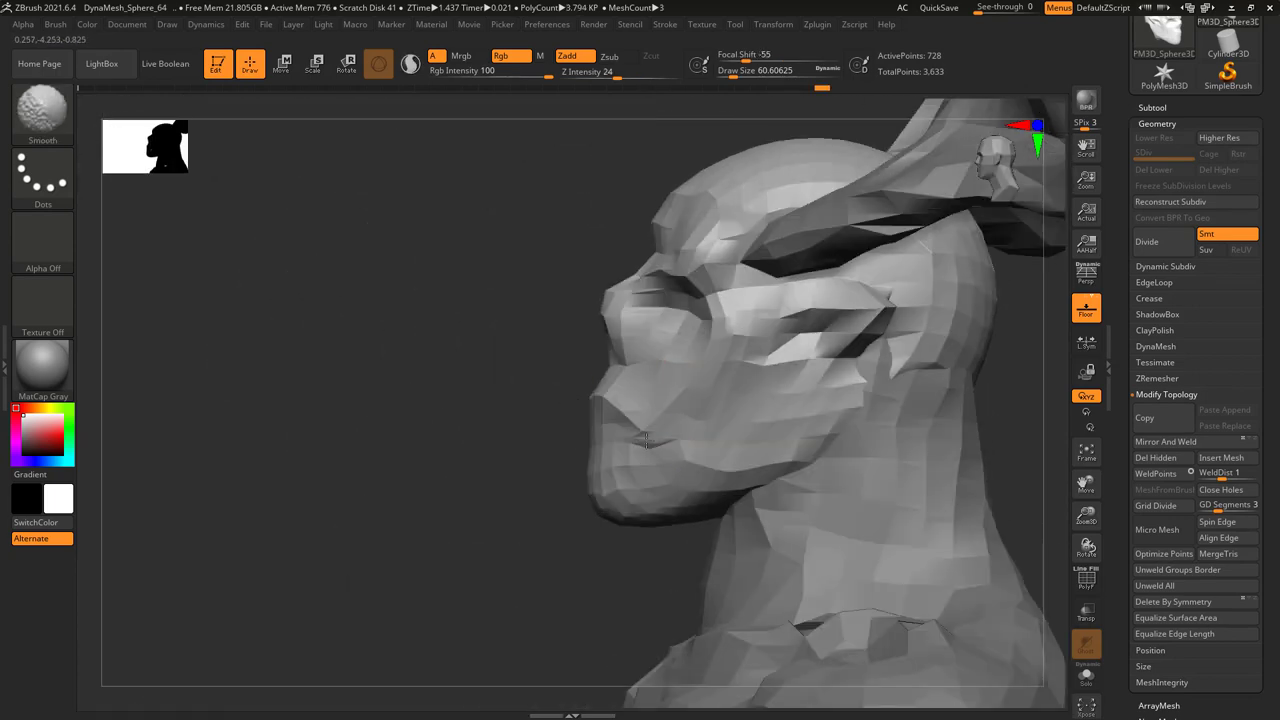
# - Mask with Ctrl, enlarge the brush to about 130, and shape the nostrils
pyautogui.moveTo(646, 440)
pyautogui.mouseDown(button='right')
pyautogui.moveTo(673, 442)
pyautogui.moveTo(631, 428)
pyautogui.moveTo(514, 428)
pyautogui.moveTo(625, 444)
pyautogui.moveTo(597, 420)
pyautogui.moveTo(570, 330)
pyautogui.moveTo(543, 315)
pyautogui.moveTo(600, 323)
pyautogui.moveTo(574, 303)
pyautogui.moveTo(522, 345)
pyautogui.moveTo(550, 336)
pyautogui.moveTo(478, 322)
pyautogui.moveTo(490, 335)
pyautogui.moveTo(540, 333)
pyautogui.moveTo(491, 320)
pyautogui.moveTo(517, 329)
pyautogui.moveTo(575, 306)
pyautogui.moveTo(495, 338)
pyautogui.moveTo(623, 294)
pyautogui.moveTo(664, 305)
pyautogui.moveTo(631, 303)
pyautogui.moveTo(651, 243)
pyautogui.moveTo(632, 314)
pyautogui.moveTo(679, 297)
pyautogui.moveTo(679, 280)
pyautogui.moveTo(660, 284)
pyautogui.mouseUp(button='right')
pyautogui.press('space')
pyautogui.press('space')
pyautogui.press('space')
pyautogui.press('space')
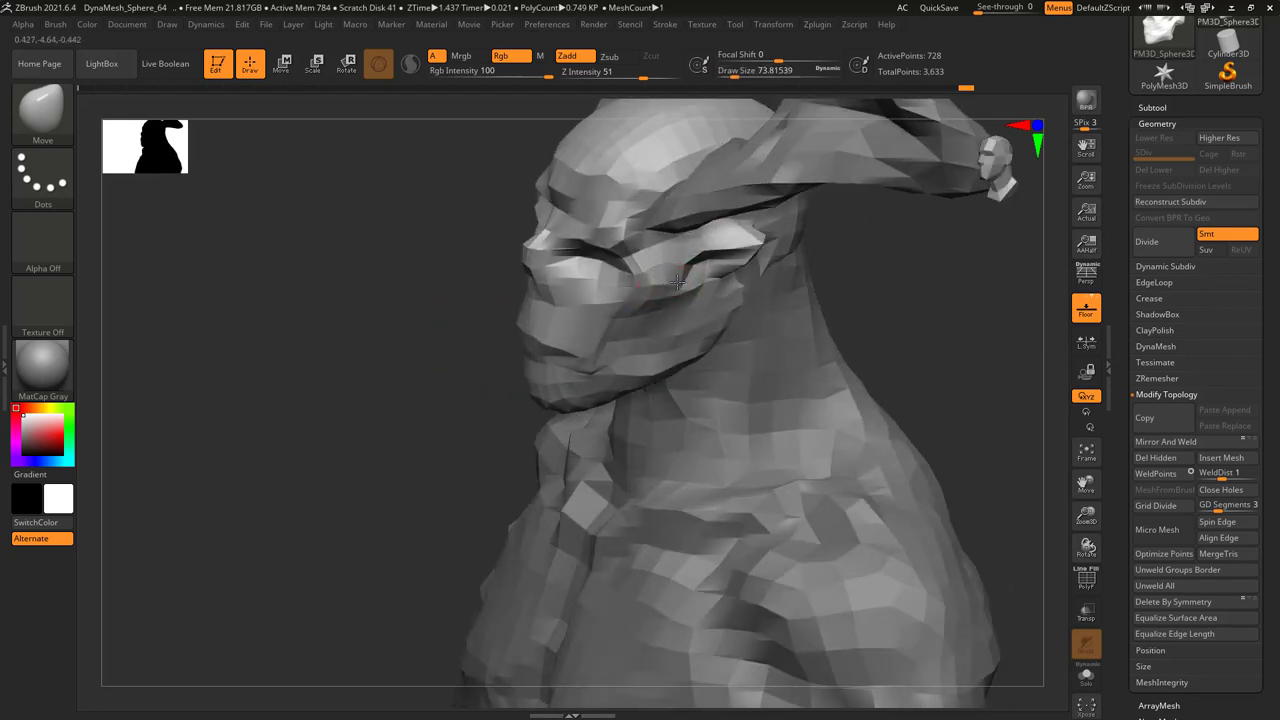
pyautogui.rightClick(665, 291)
pyautogui.moveTo(665, 291); pyautogui.dragTo(687, 289)
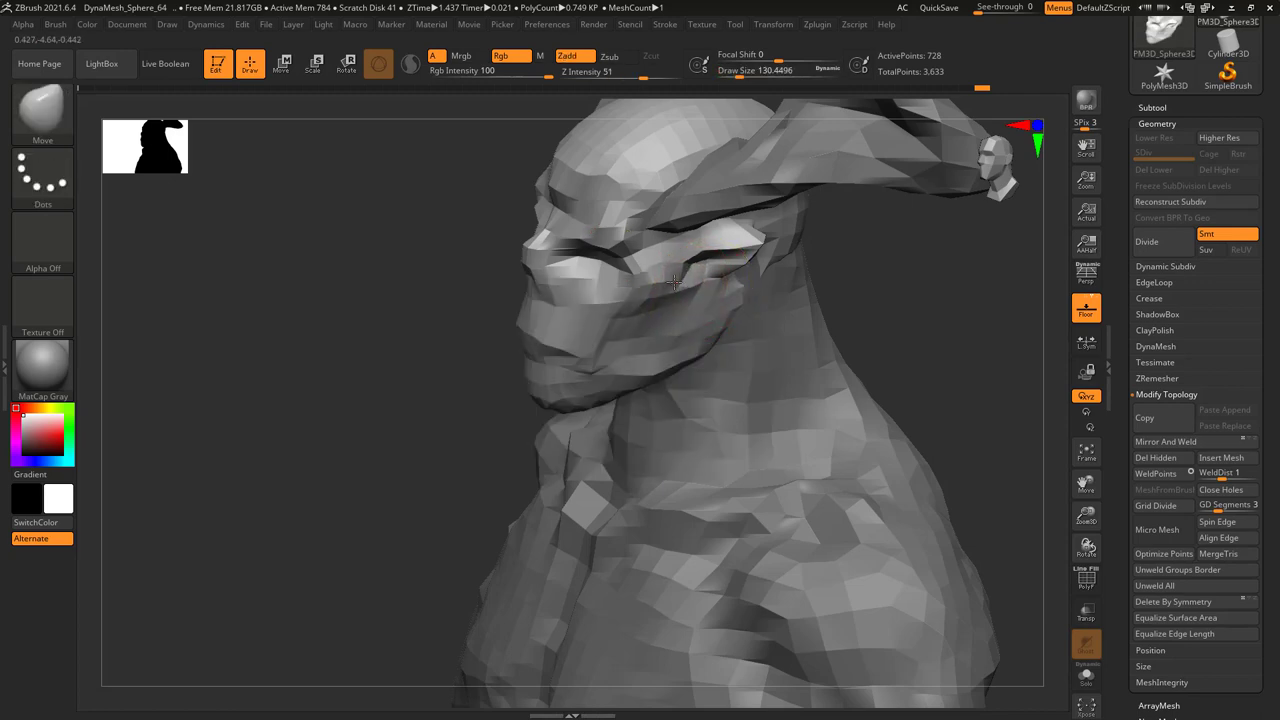
pyautogui.moveTo(674, 283)
pyautogui.mouseDown(button='right')
pyautogui.moveTo(617, 265)
pyautogui.moveTo(686, 349)
pyautogui.moveTo(664, 330)
pyautogui.moveTo(663, 365)
pyautogui.moveTo(683, 342)
pyautogui.moveTo(608, 337)
pyautogui.moveTo(734, 327)
pyautogui.moveTo(734, 289)
pyautogui.moveTo(735, 300)
pyautogui.moveTo(706, 277)
pyautogui.moveTo(747, 335)
pyautogui.moveTo(725, 355)
pyautogui.moveTo(705, 330)
pyautogui.moveTo(630, 380)
pyautogui.mouseUp(button='right')
# - Smooth the jaw and chin from both side profiles with the brush near 121
pyautogui.moveTo(700, 320); pyautogui.dragTo(656, 377)
pyautogui.moveTo(656, 377); pyautogui.dragTo(608, 337, button='right')
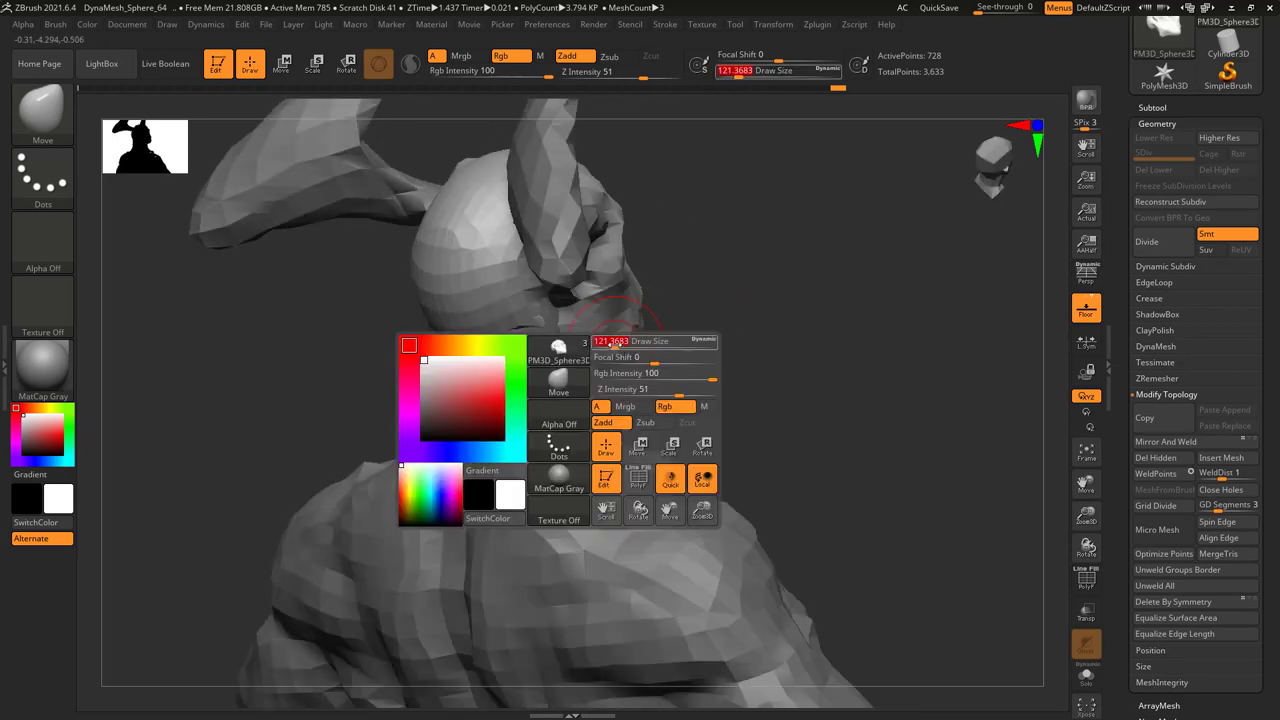
pyautogui.moveTo(608, 337); pyautogui.dragTo(583, 345)
pyautogui.moveTo(590, 348)
pyautogui.mouseDown(button='right')
pyautogui.moveTo(537, 351)
pyautogui.moveTo(600, 327)
pyautogui.moveTo(586, 386)
pyautogui.moveTo(537, 357)
pyautogui.moveTo(634, 357)
pyautogui.mouseUp(button='right')
pyautogui.moveTo(636, 306)
pyautogui.keyDown('shift'); pyautogui.mouseDown(button='right')
pyautogui.moveTo(629, 329)
pyautogui.moveTo(566, 272)
pyautogui.mouseUp(button='right'); pyautogui.keyUp('shift')
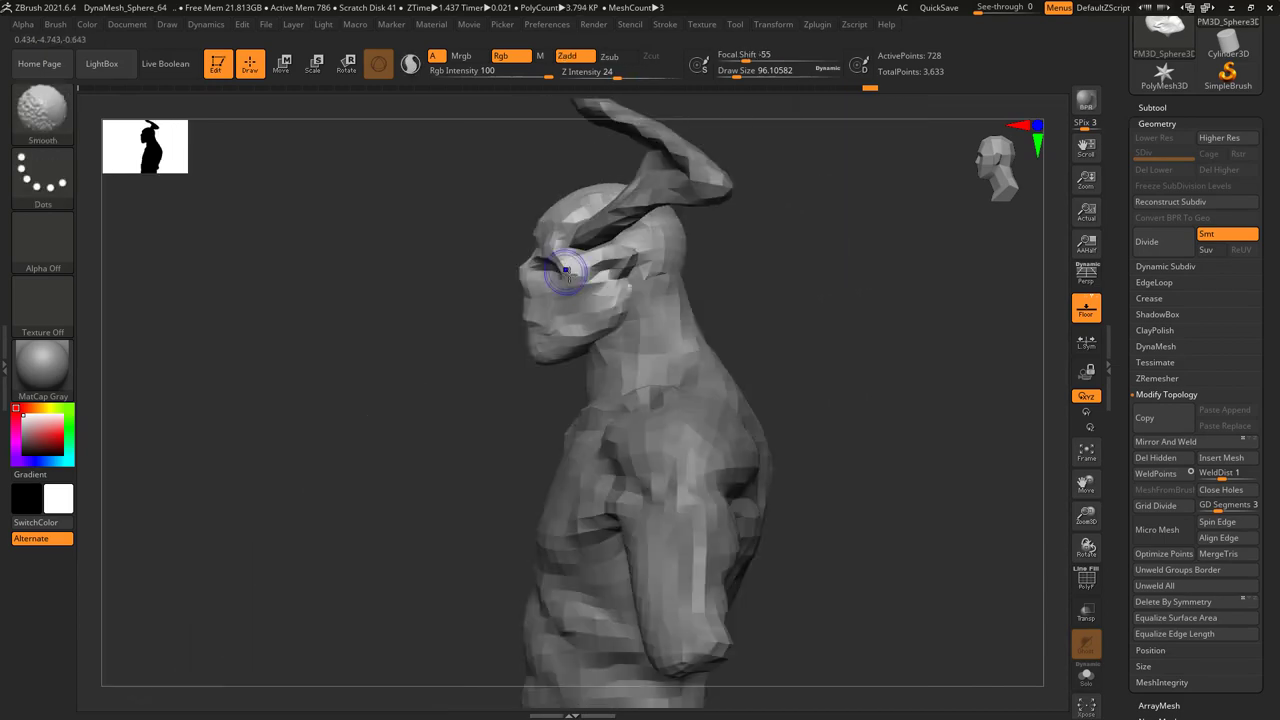
pyautogui.moveTo(648, 310)
pyautogui.mouseDown(button='right')
pyautogui.moveTo(723, 317)
pyautogui.moveTo(655, 290)
pyautogui.moveTo(515, 262)
pyautogui.moveTo(505, 272)
pyautogui.moveTo(500, 232)
pyautogui.moveTo(477, 243)
pyautogui.moveTo(529, 295)
pyautogui.moveTo(529, 243)
pyautogui.moveTo(515, 255)
pyautogui.mouseUp(button='right')
pyautogui.press('space')
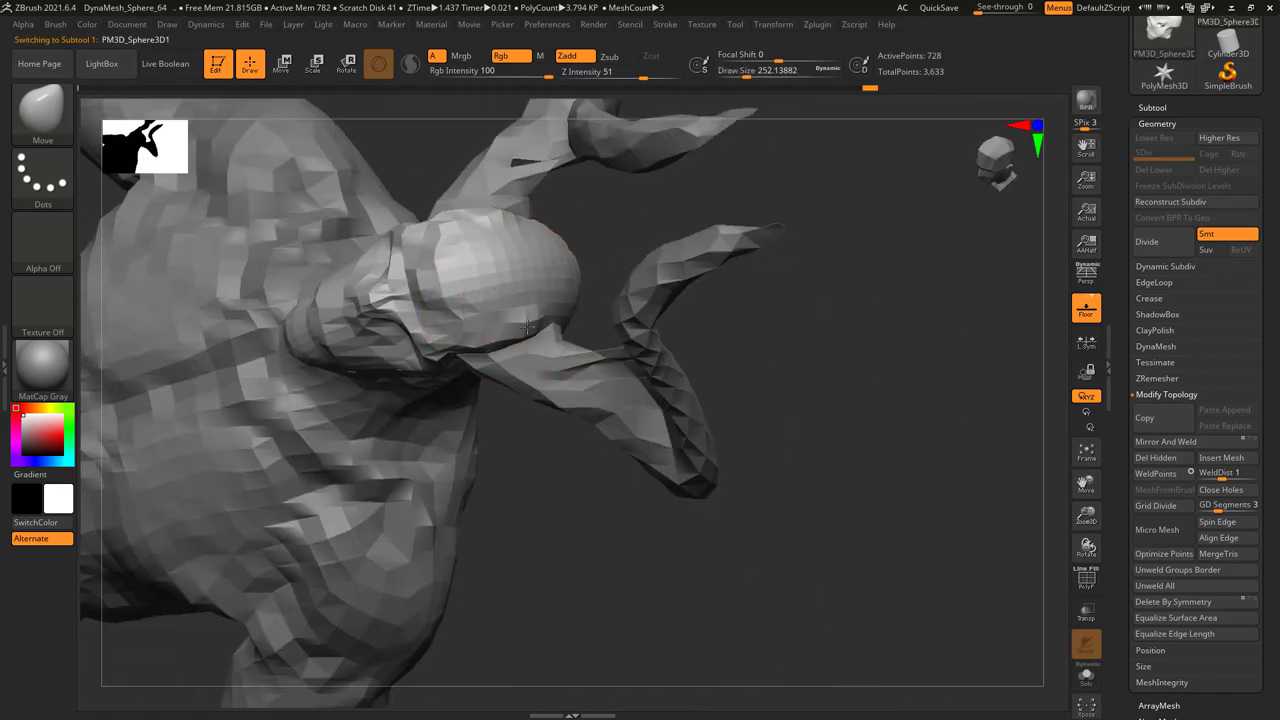
# - Switch to the Standard brush and raise its size slightly
pyautogui.press('space')
pyautogui.press('b')
pyautogui.click(973, 237)
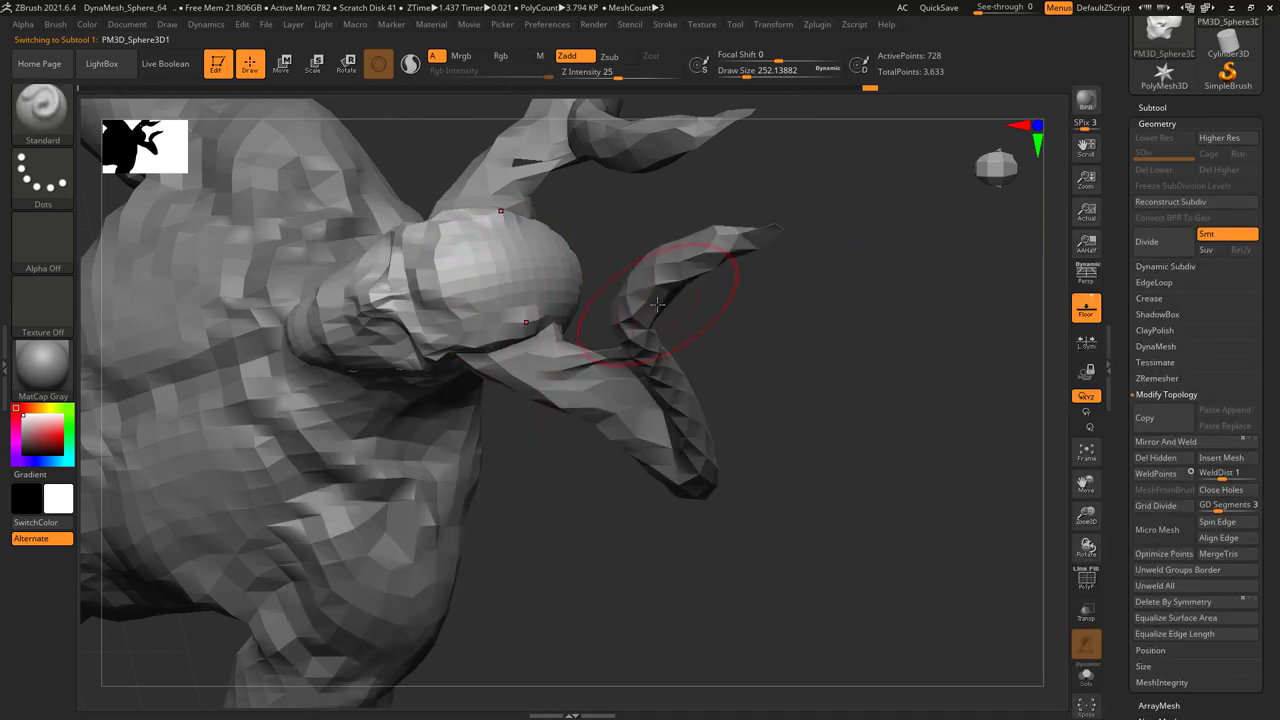
pyautogui.press('space')
pyautogui.press(']')
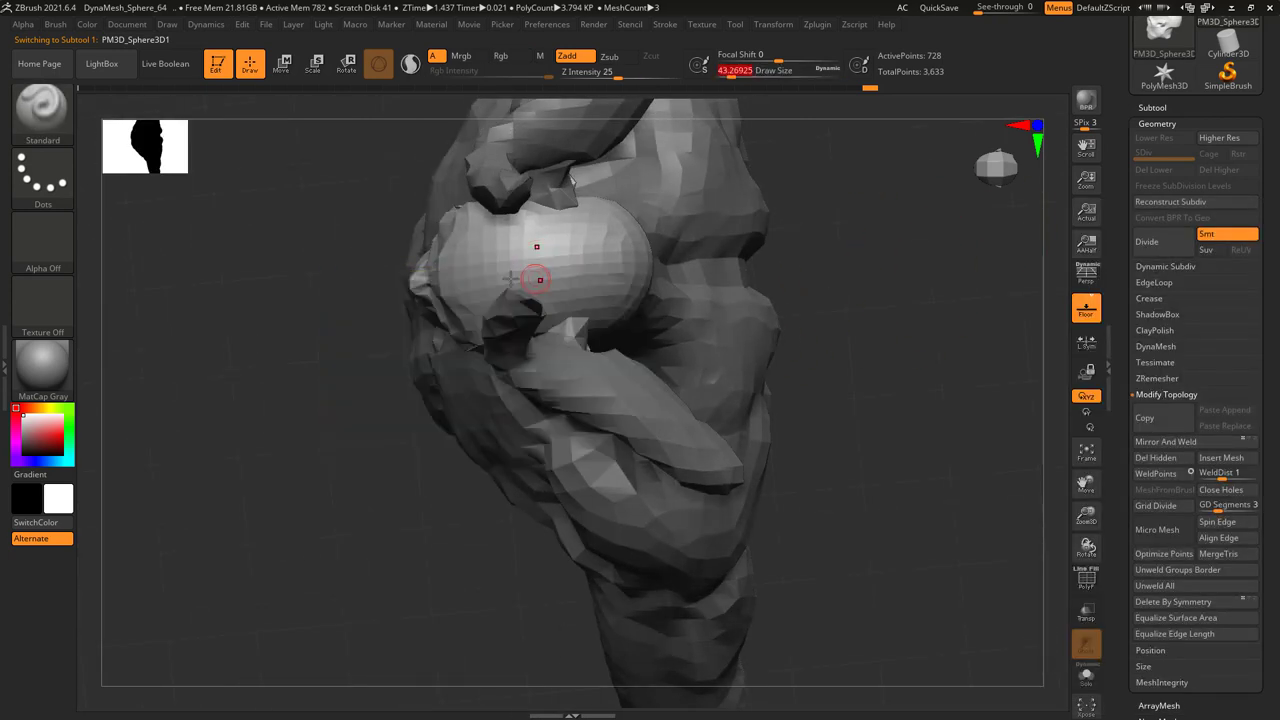
pyautogui.moveTo(534, 277); pyautogui.dragTo(457, 277, button='right')
pyautogui.moveTo(577, 266); pyautogui.dragTo(543, 257, button='right')
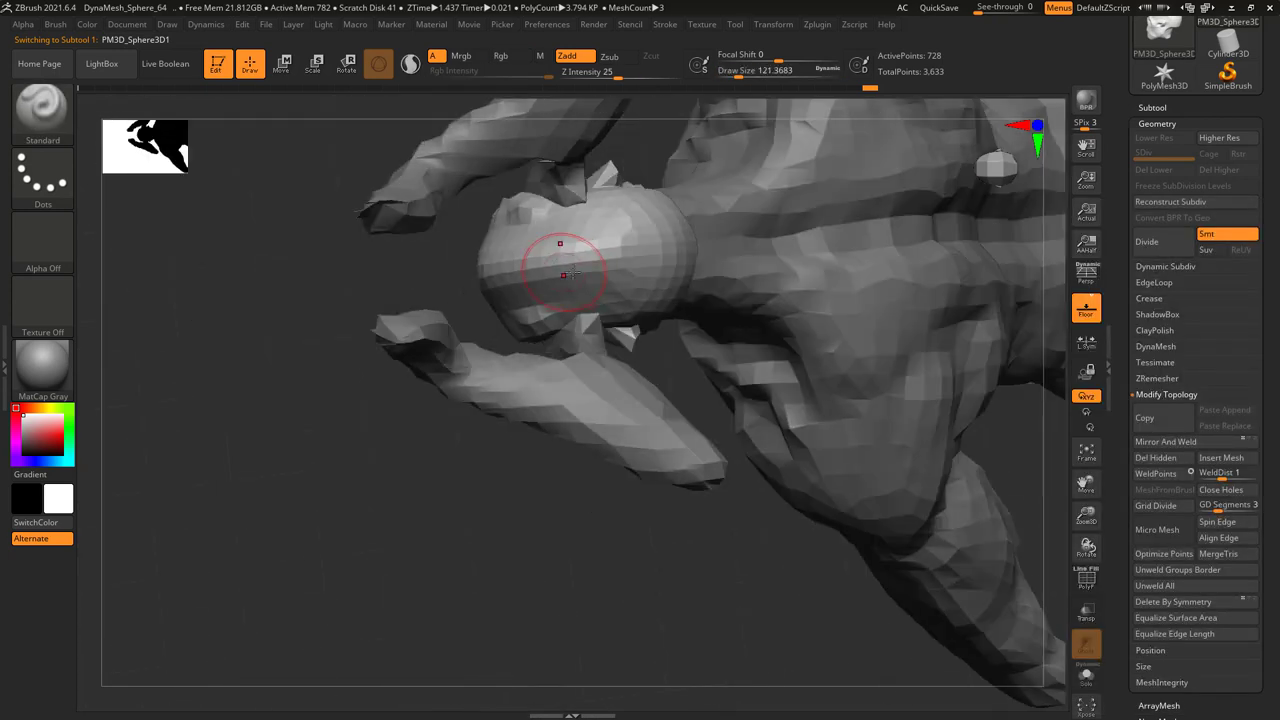
pyautogui.press('space')
pyautogui.moveTo(620, 295); pyautogui.dragTo(209, 223, button='right')
# - Apply Alpha 37 to the brush and sculpt inside the mouth from several angles
pyautogui.click(64, 257)
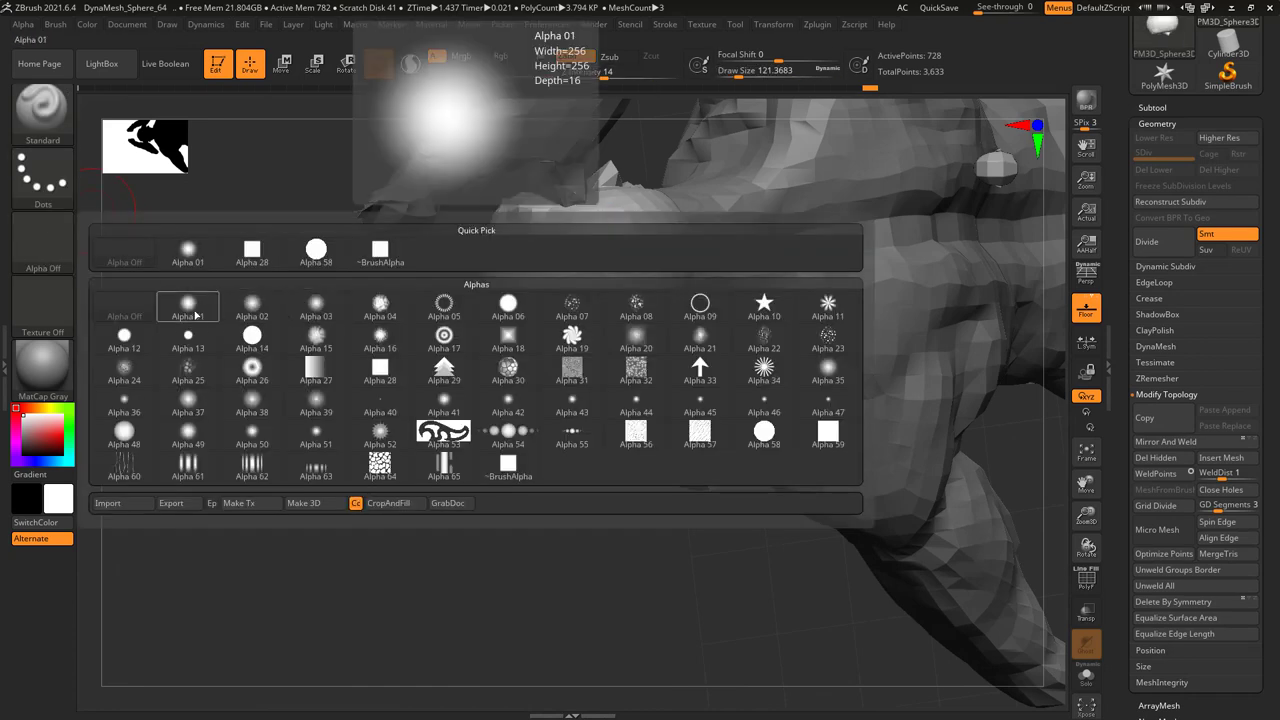
pyautogui.click(188, 400)
pyautogui.moveTo(560, 300)
pyautogui.mouseDown(button='right')
pyautogui.moveTo(499, 308)
pyautogui.moveTo(437, 275)
pyautogui.mouseUp(button='right')
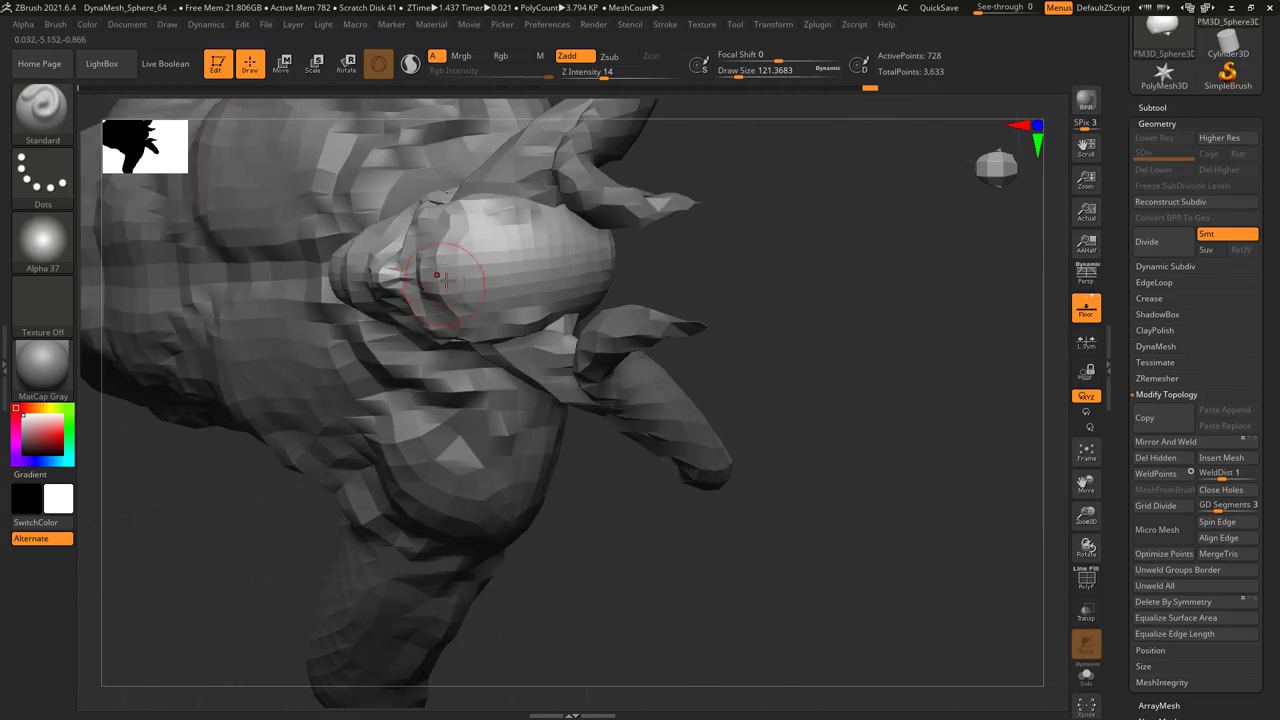
pyautogui.moveTo(522, 255); pyautogui.dragTo(540, 275, button='right')
pyautogui.moveTo(677, 236)
pyautogui.mouseDown(button='right')
pyautogui.moveTo(608, 252)
pyautogui.moveTo(631, 326)
pyautogui.moveTo(674, 177)
pyautogui.moveTo(586, 309)
pyautogui.moveTo(601, 341)
pyautogui.moveTo(590, 330)
pyautogui.moveTo(612, 330)
pyautogui.moveTo(620, 300)
pyautogui.moveTo(529, 286)
pyautogui.moveTo(509, 310)
pyautogui.mouseUp(button='right')
pyautogui.moveTo(476, 262)
pyautogui.mouseDown(button='right')
pyautogui.moveTo(506, 311)
pyautogui.moveTo(600, 295)
pyautogui.moveTo(612, 365)
pyautogui.moveTo(607, 347)
pyautogui.moveTo(600, 372)
pyautogui.moveTo(620, 400)
pyautogui.moveTo(651, 277)
pyautogui.moveTo(621, 326)
pyautogui.mouseUp(button='right')
pyautogui.press('space')
pyautogui.press('space')
pyautogui.press('space')
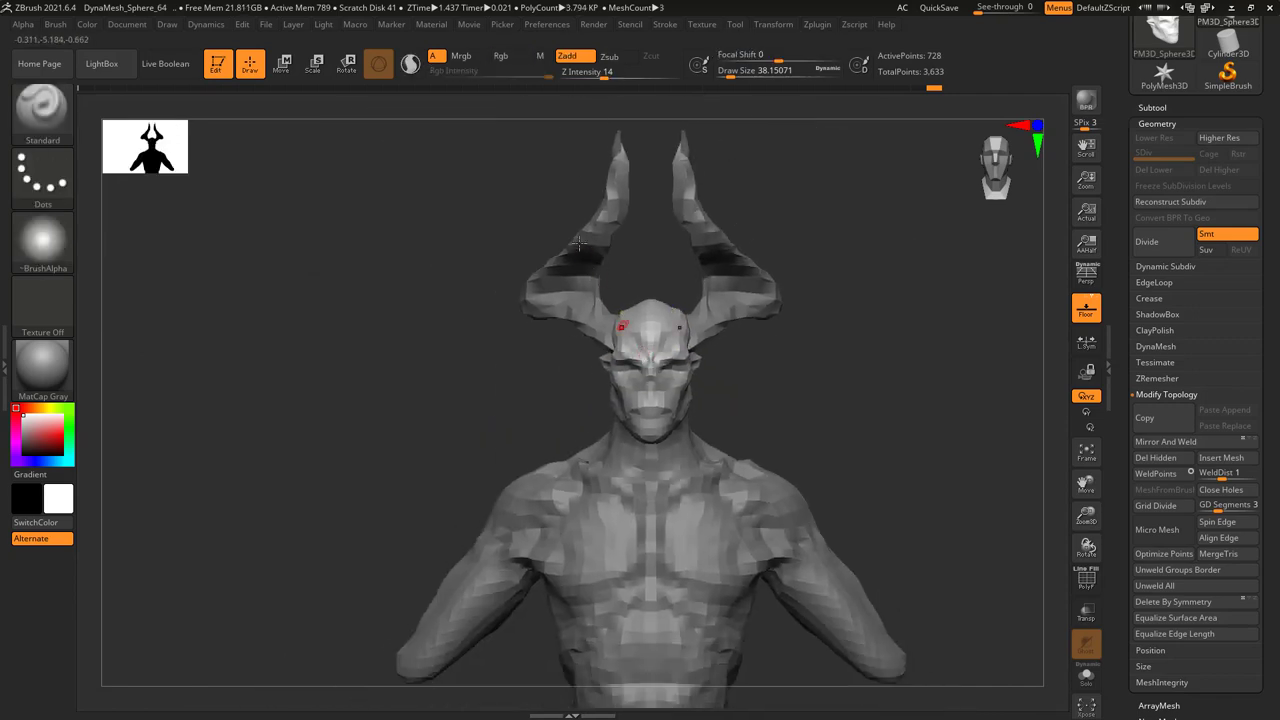
# - Set Draw Size to about 60 and build up the cheekbones and cranium with the Standard brush
pyautogui.moveTo(578, 241)
pyautogui.mouseDown(button='right')
pyautogui.moveTo(457, 211)
pyautogui.moveTo(622, 330)
pyautogui.moveTo(580, 325)
pyautogui.mouseUp(button='right')
pyautogui.press('space')
pyautogui.press('space')
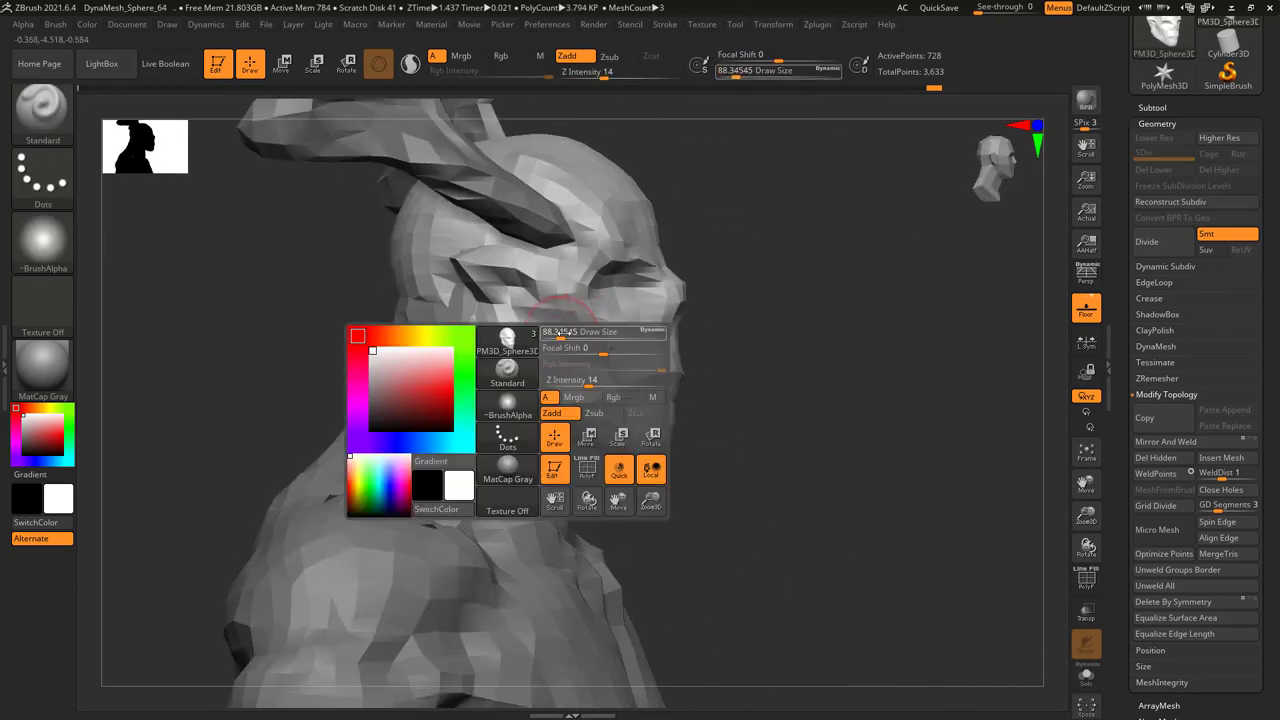
pyautogui.moveTo(557, 331); pyautogui.dragTo(554, 326)
pyautogui.moveTo(540, 326)
pyautogui.mouseDown(button='right')
pyautogui.moveTo(477, 348)
pyautogui.moveTo(574, 328)
pyautogui.mouseUp(button='right')
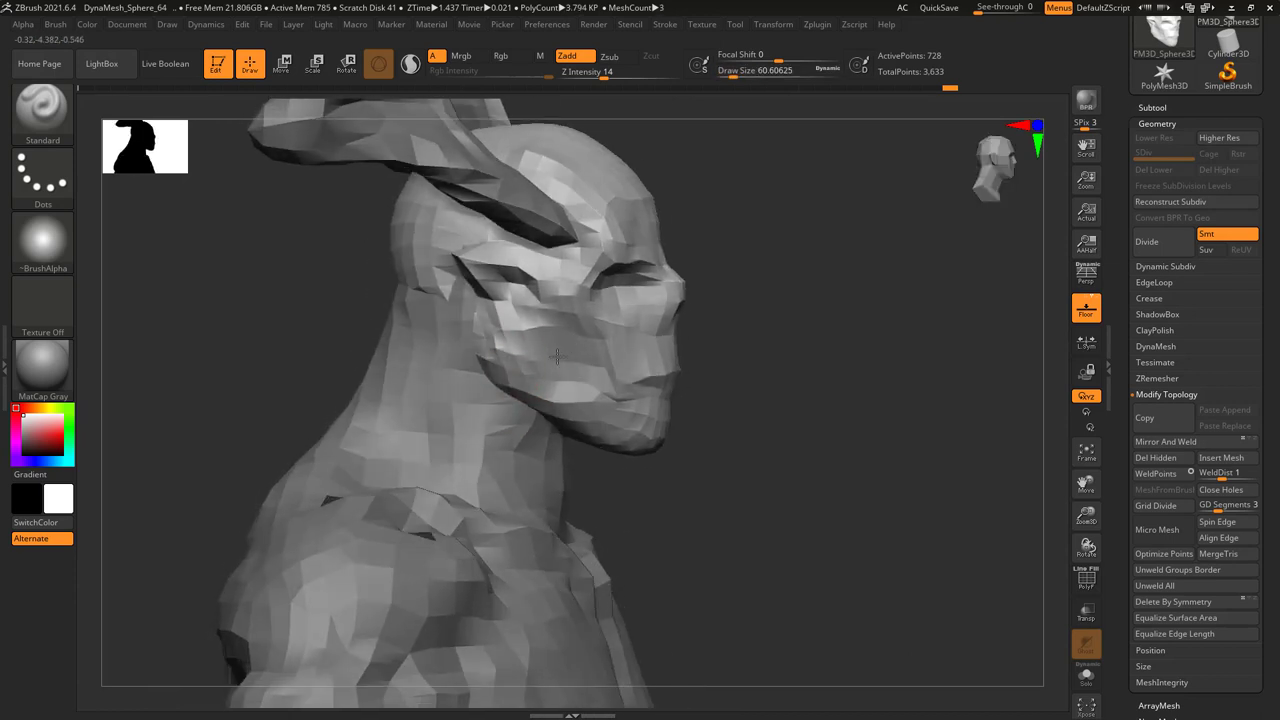
pyautogui.moveTo(528, 374)
pyautogui.mouseDown(button='right')
pyautogui.moveTo(529, 432)
pyautogui.moveTo(630, 331)
pyautogui.mouseUp(button='right')
pyautogui.rightClick(529, 432)
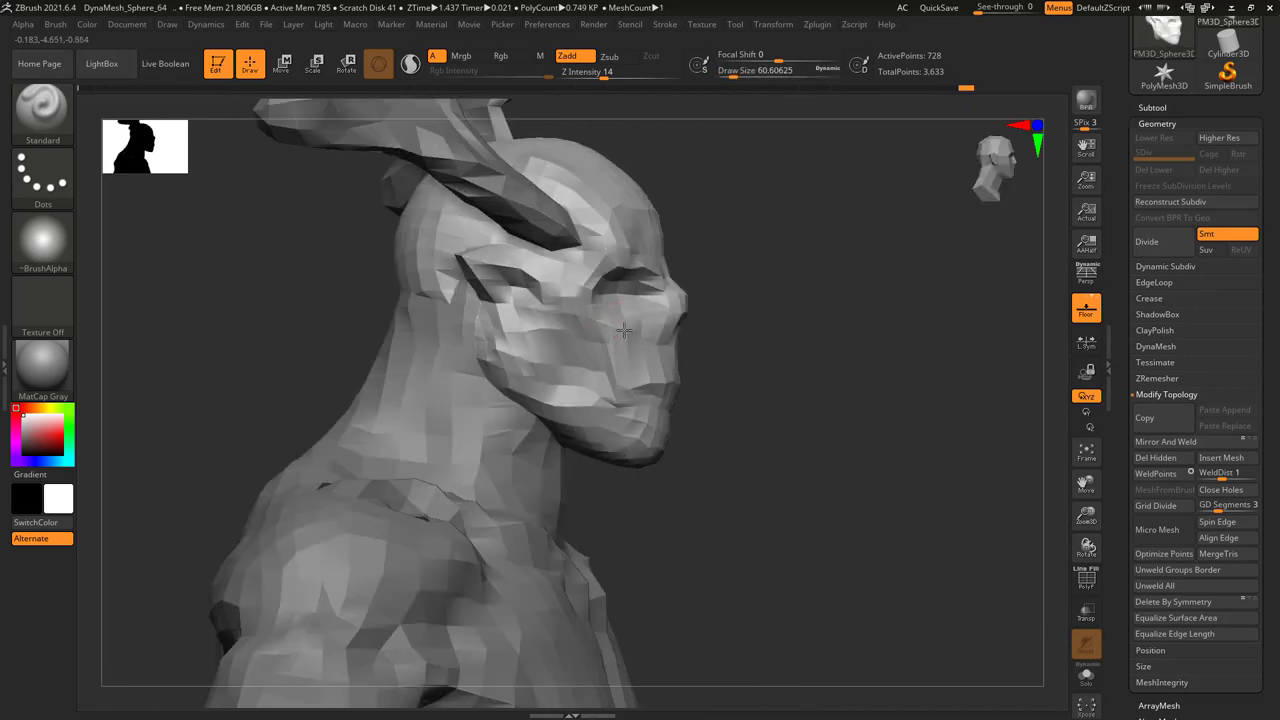
pyautogui.moveTo(236, 261)
pyautogui.mouseDown(button='right')
pyautogui.moveTo(560, 330)
pyautogui.moveTo(690, 312)
pyautogui.moveTo(740, 417)
pyautogui.moveTo(766, 283)
pyautogui.moveTo(843, 338)
pyautogui.moveTo(771, 334)
pyautogui.moveTo(789, 343)
pyautogui.moveTo(860, 314)
pyautogui.moveTo(1205, 393)
pyautogui.mouseUp(button='right')
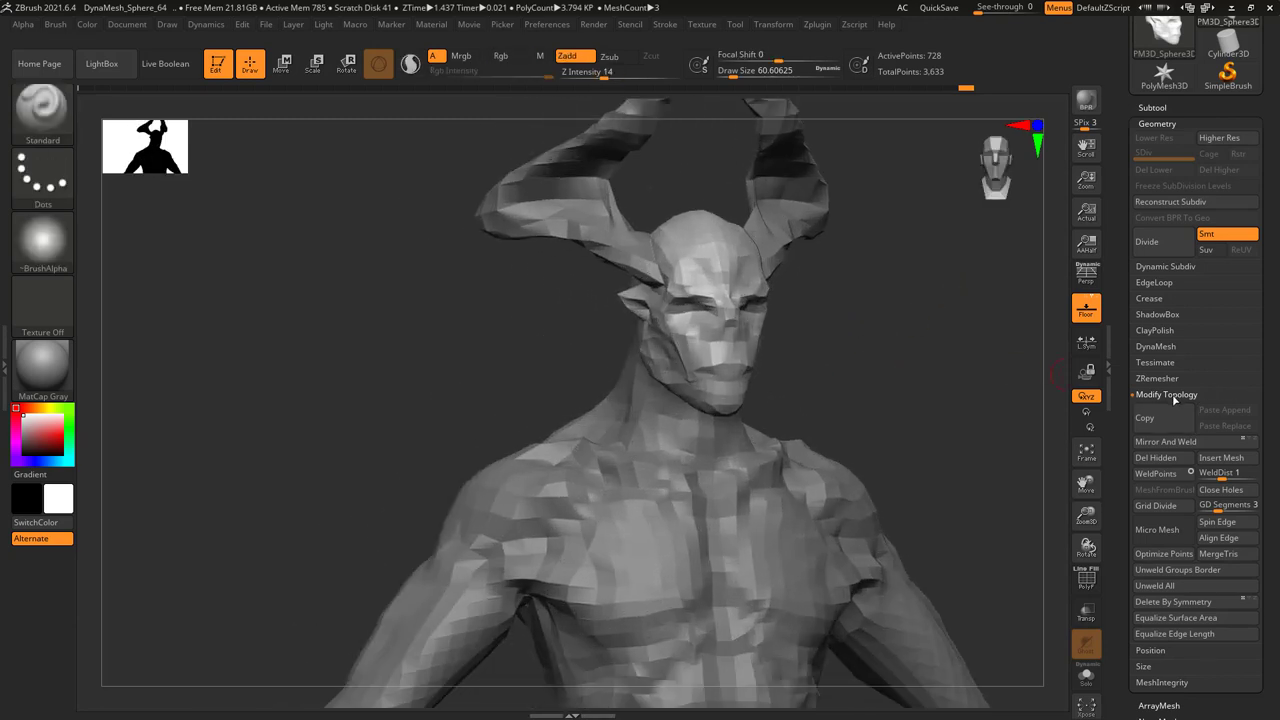
# - Remesh the bust evenly with DynaMesh from the geometry settings
pyautogui.click(1170, 395)
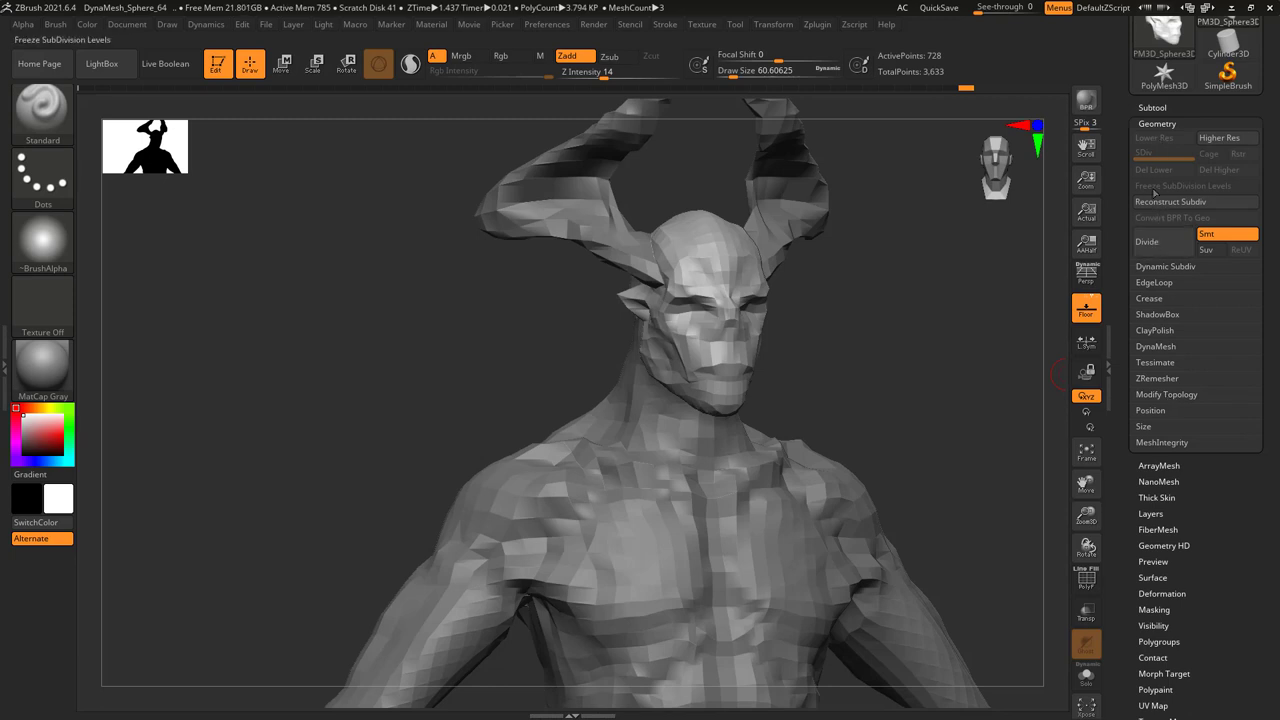
pyautogui.click(1158, 347)
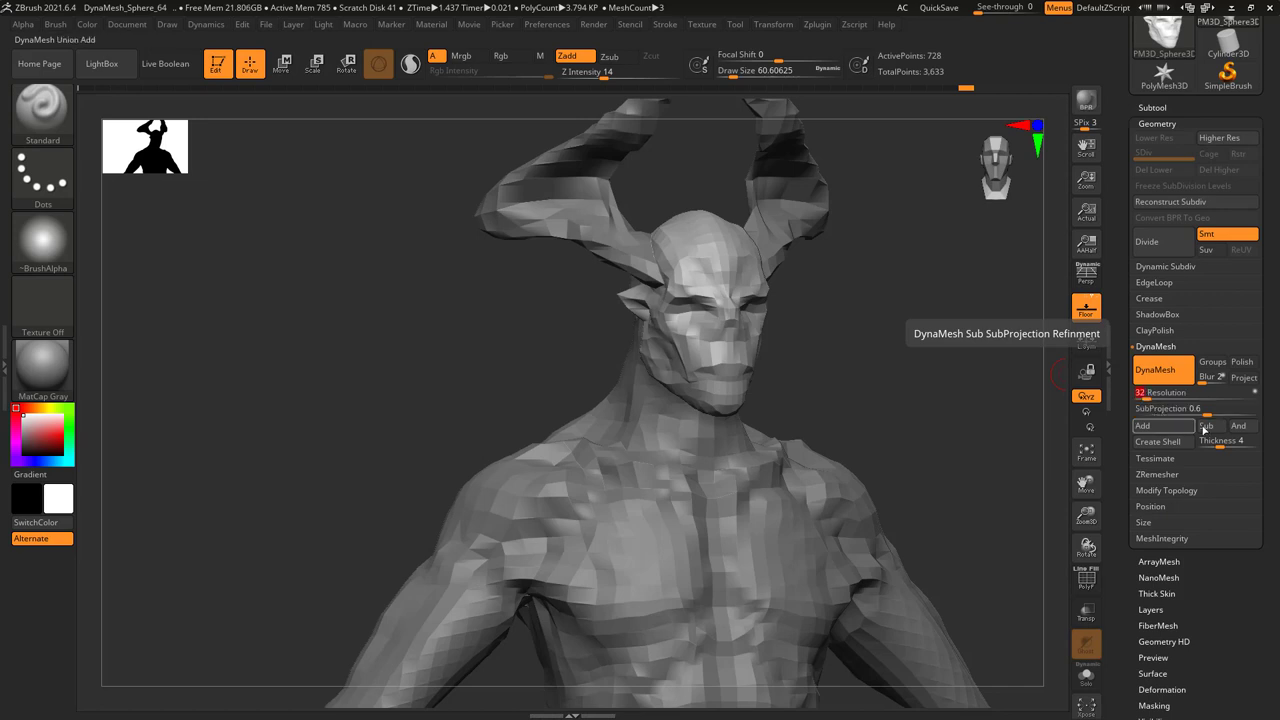
pyautogui.keyDown('ctrl'); pyautogui.moveTo(840, 360); pyautogui.dragTo(839, 393); pyautogui.keyUp('ctrl')
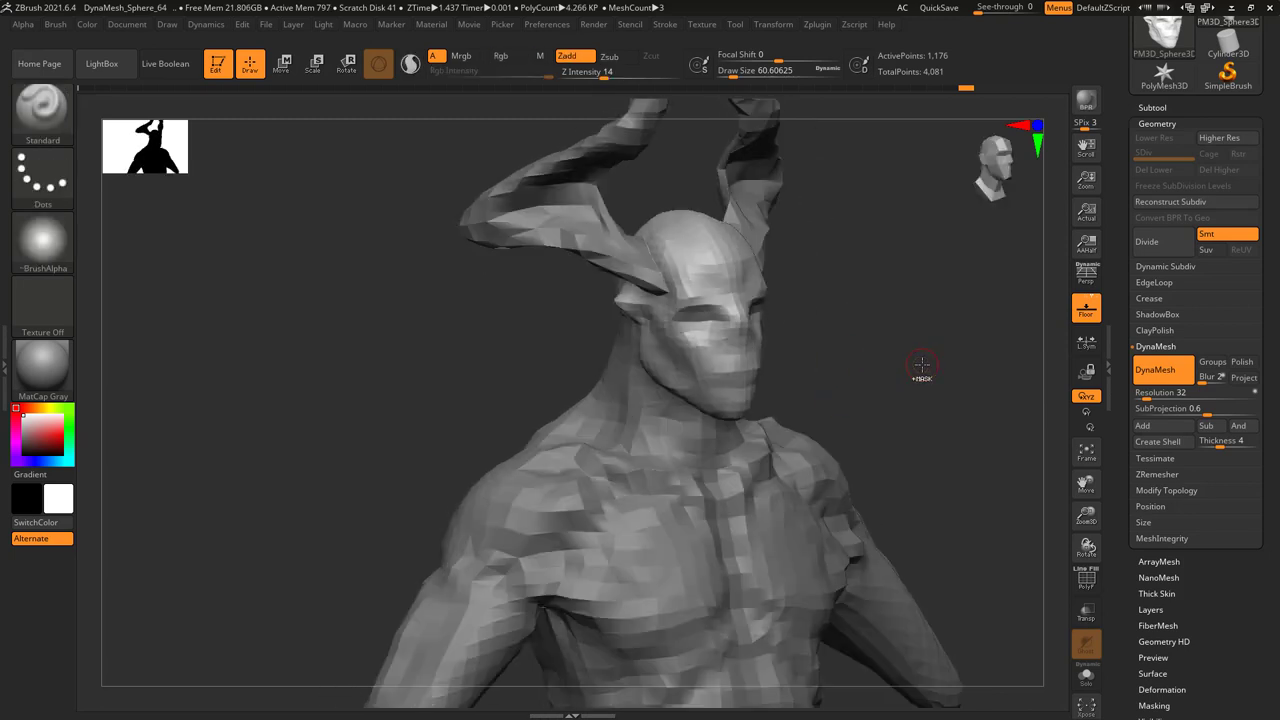
# - Set Z Intensity to 27 and carve the eyelids and under-eye creases
pyautogui.moveTo(925, 364)
pyautogui.mouseDown()
pyautogui.moveTo(894, 306)
pyautogui.moveTo(857, 357)
pyautogui.moveTo(831, 337)
pyautogui.moveTo(872, 340)
pyautogui.mouseUp()
pyautogui.press('space')
pyautogui.moveTo(872, 340); pyautogui.dragTo(749, 334, button='right')
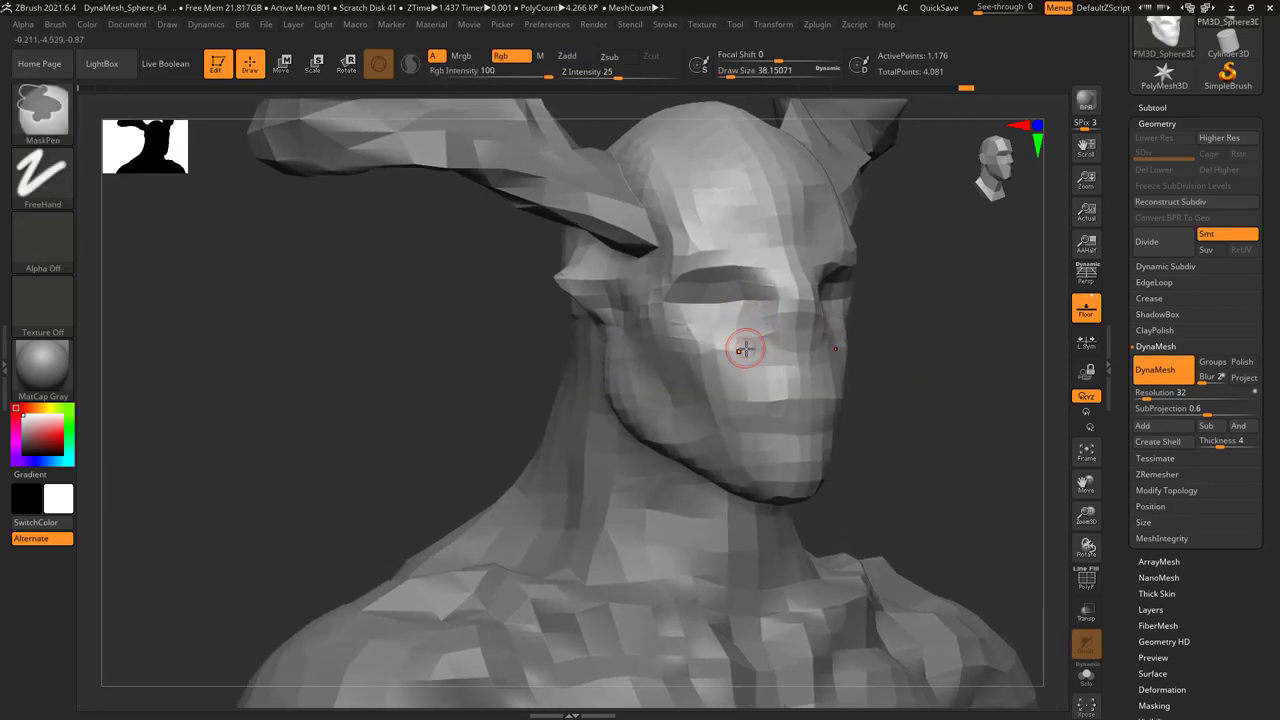
pyautogui.press('space')
pyautogui.moveTo(693, 276); pyautogui.dragTo(728, 300, button='right')
pyautogui.press('space')
pyautogui.moveTo(772, 342)
pyautogui.mouseDown(button='right')
pyautogui.moveTo(700, 314)
pyautogui.moveTo(741, 297)
pyautogui.moveTo(724, 295)
pyautogui.moveTo(740, 300)
pyautogui.moveTo(749, 331)
pyautogui.moveTo(728, 334)
pyautogui.moveTo(737, 277)
pyautogui.moveTo(733, 305)
pyautogui.moveTo(711, 317)
pyautogui.mouseUp(button='right')
# - Append a Sphere3D subtool, select it, and switch to the Move gizmo
pyautogui.click(1152, 107)
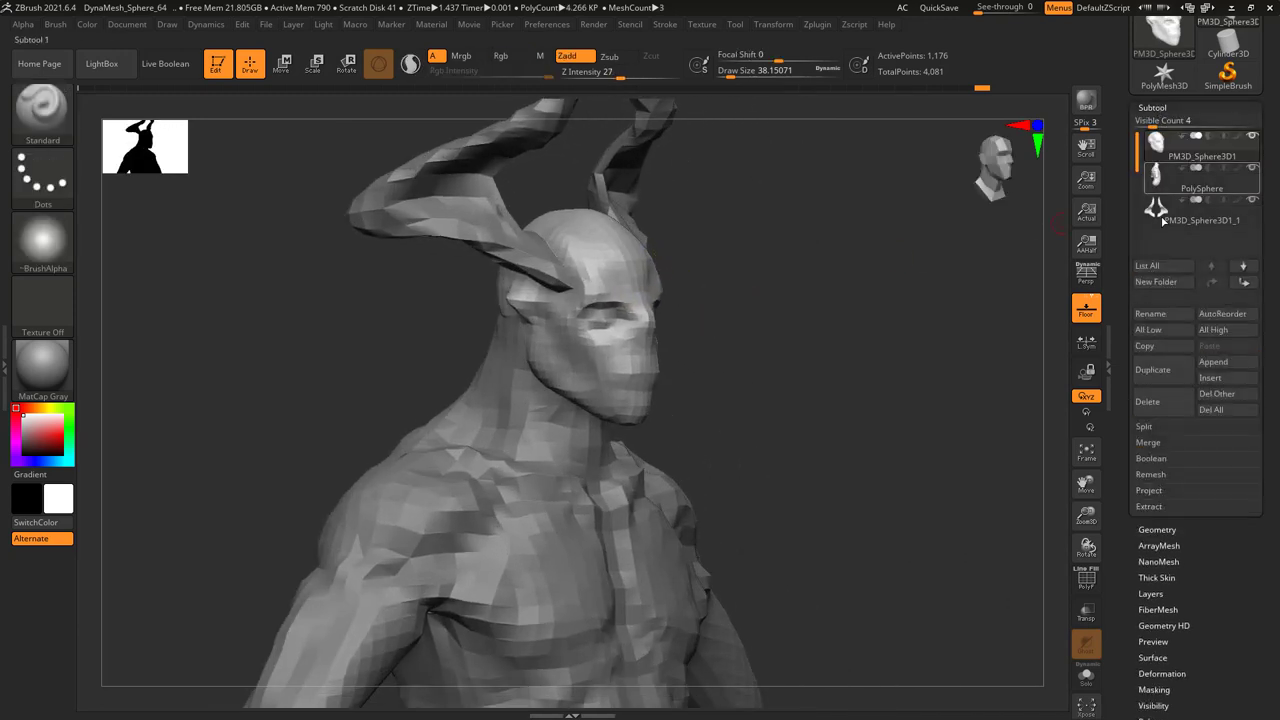
pyautogui.click(1230, 363)
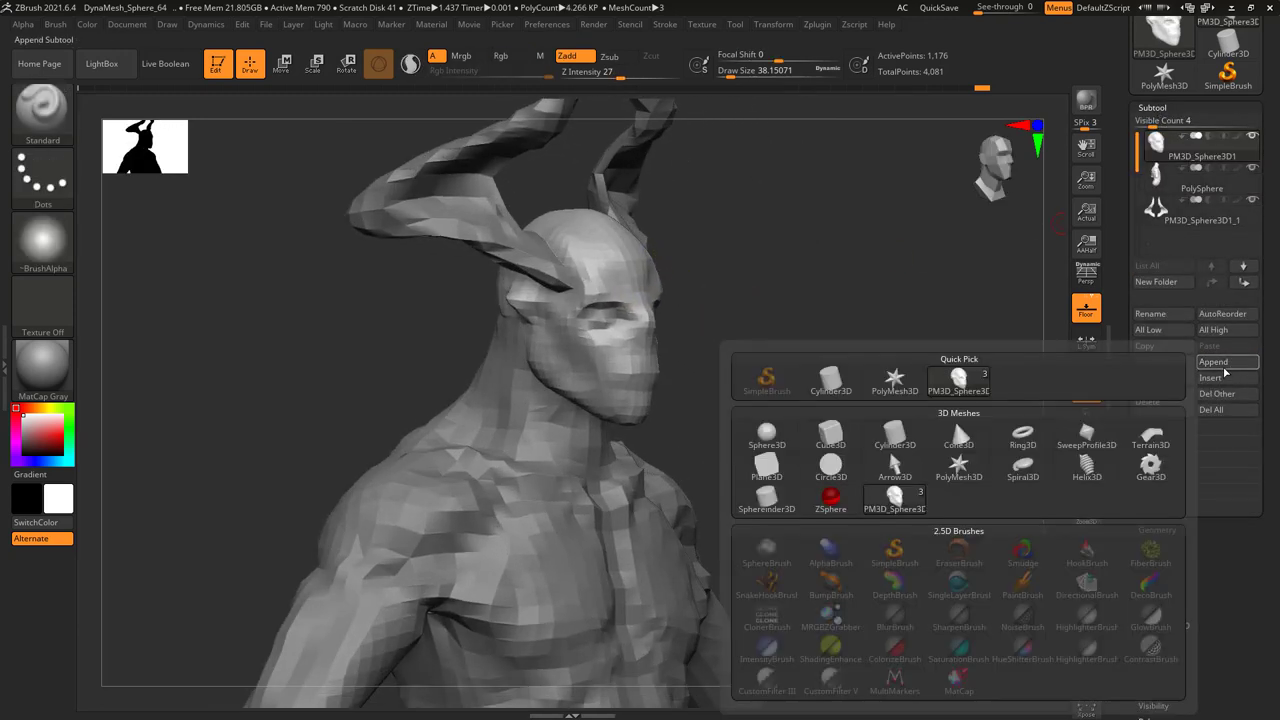
pyautogui.click(781, 438)
pyautogui.keyDown('shift'); pyautogui.moveTo(781, 438); pyautogui.dragTo(820, 443, button='right'); pyautogui.keyUp('shift')
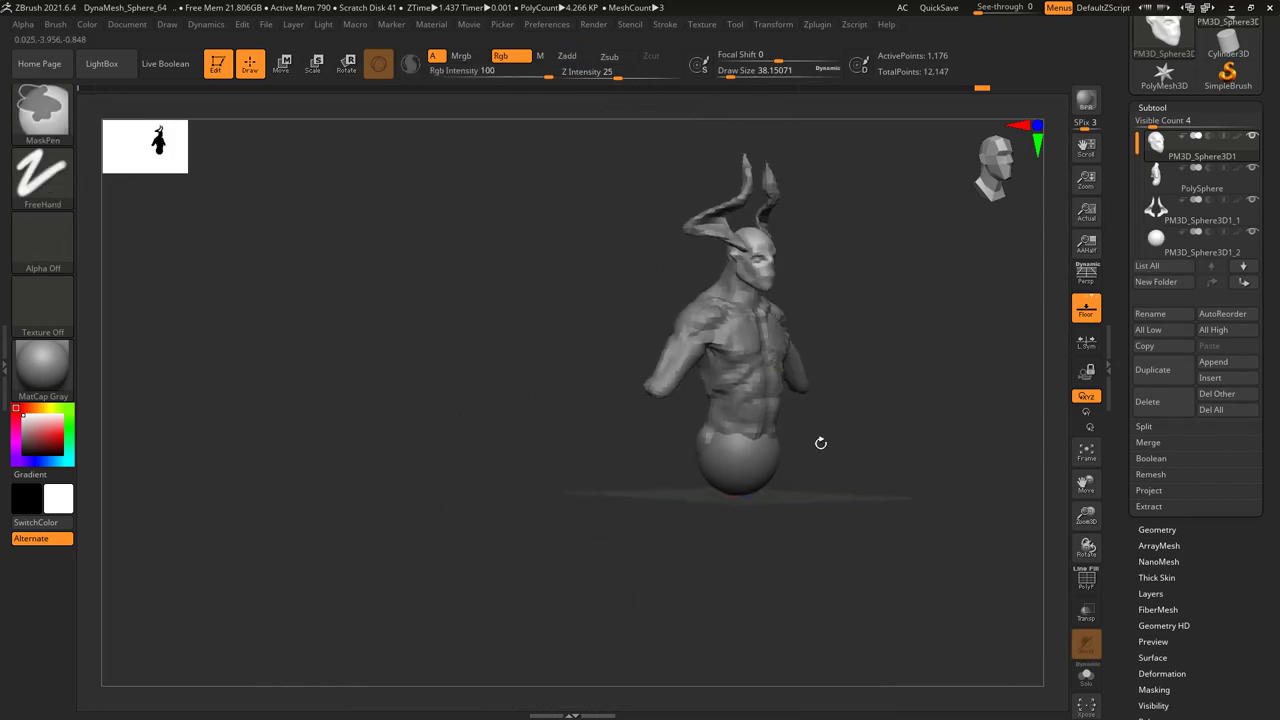
pyautogui.click(1157, 246)
pyautogui.keyDown('alt'); pyautogui.moveTo(484, 156); pyautogui.dragTo(301, 138, button='right'); pyautogui.keyUp('alt')
pyautogui.click(281, 63)
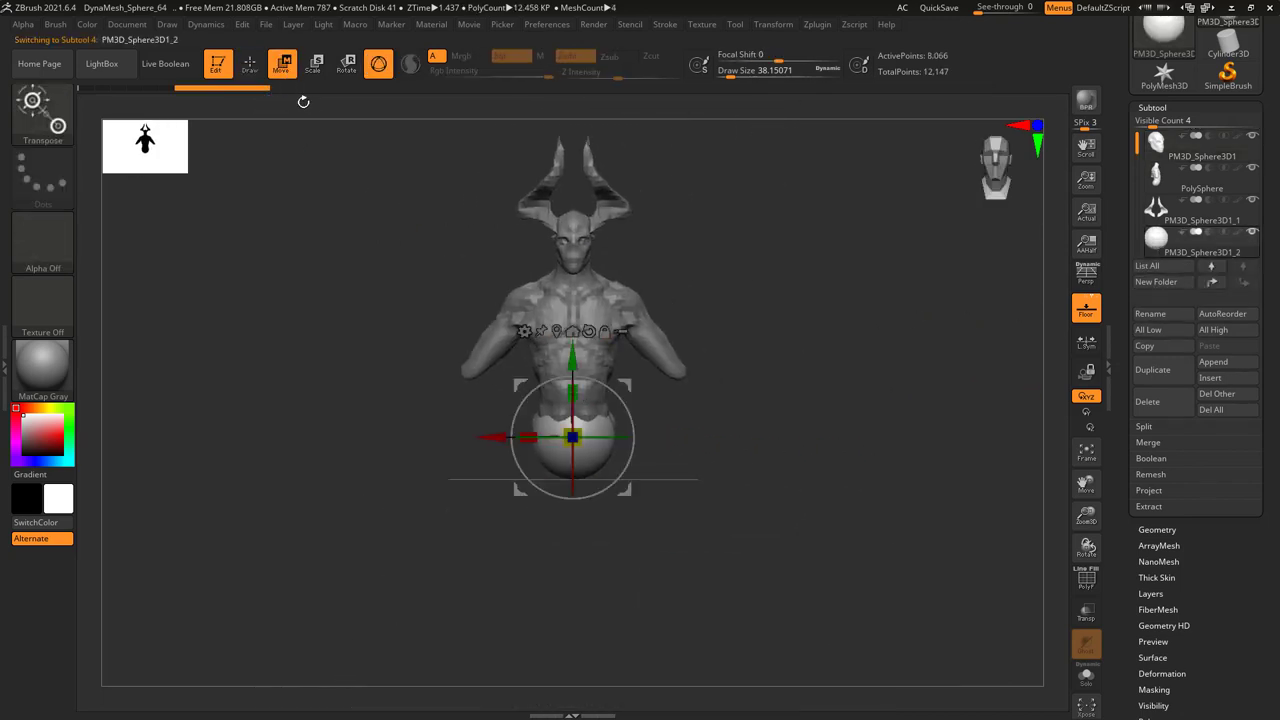
# - Raise the sphere to the head and move it forward into the eye socket
pyautogui.keyDown('alt'); pyautogui.moveTo(563, 315); pyautogui.dragTo(563, 405, button='right'); pyautogui.keyUp('alt')
pyautogui.moveTo(568, 456); pyautogui.dragTo(567, 256)
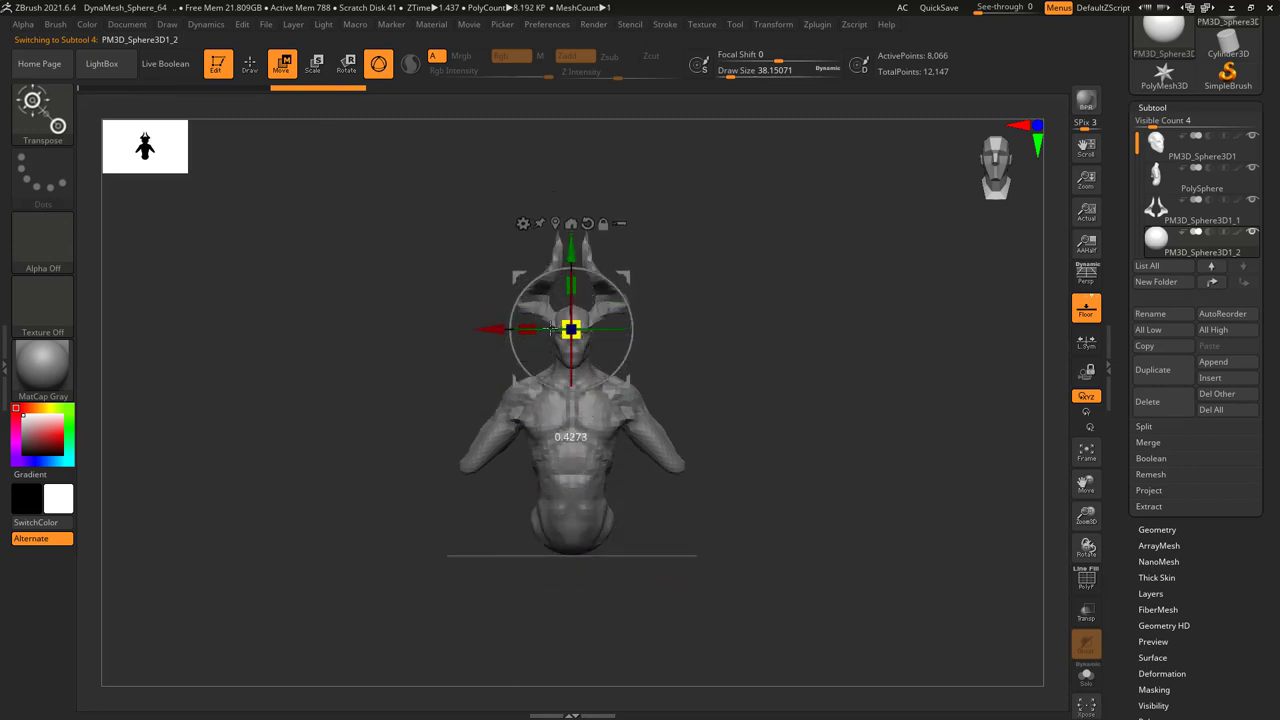
pyautogui.moveTo(592, 398); pyautogui.dragTo(687, 358, button='right')
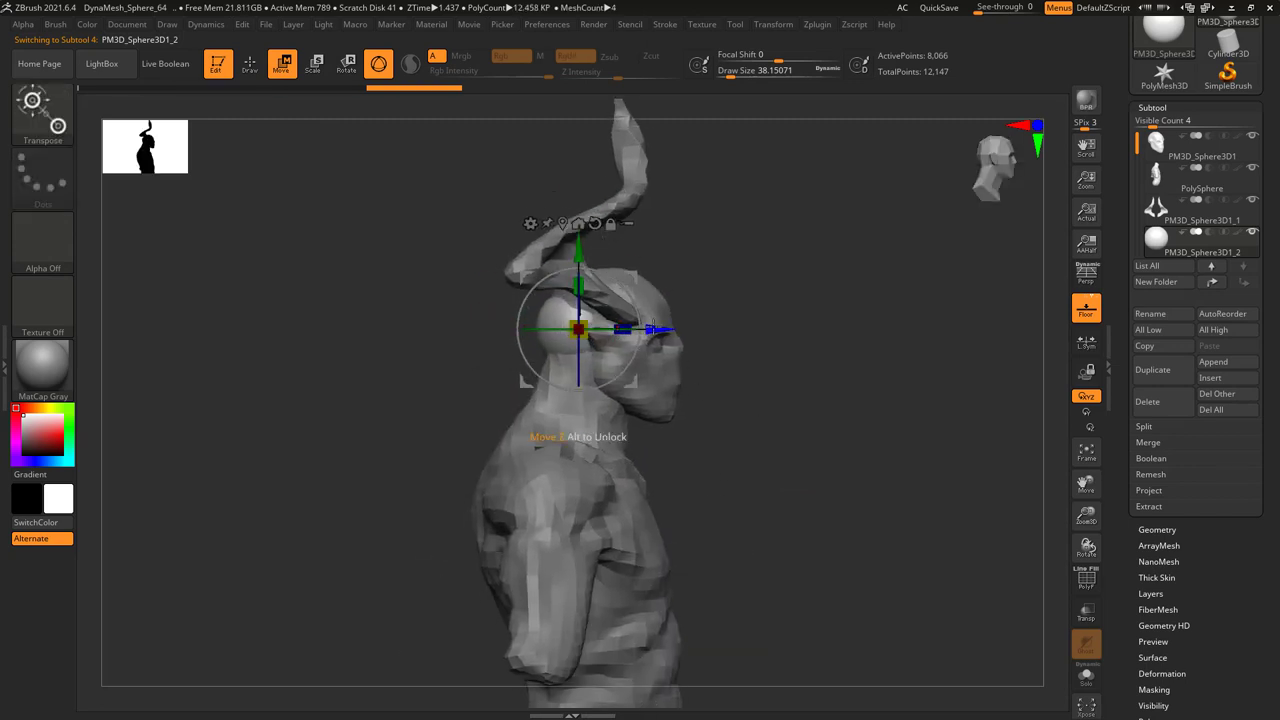
pyautogui.moveTo(652, 328); pyautogui.dragTo(815, 330)
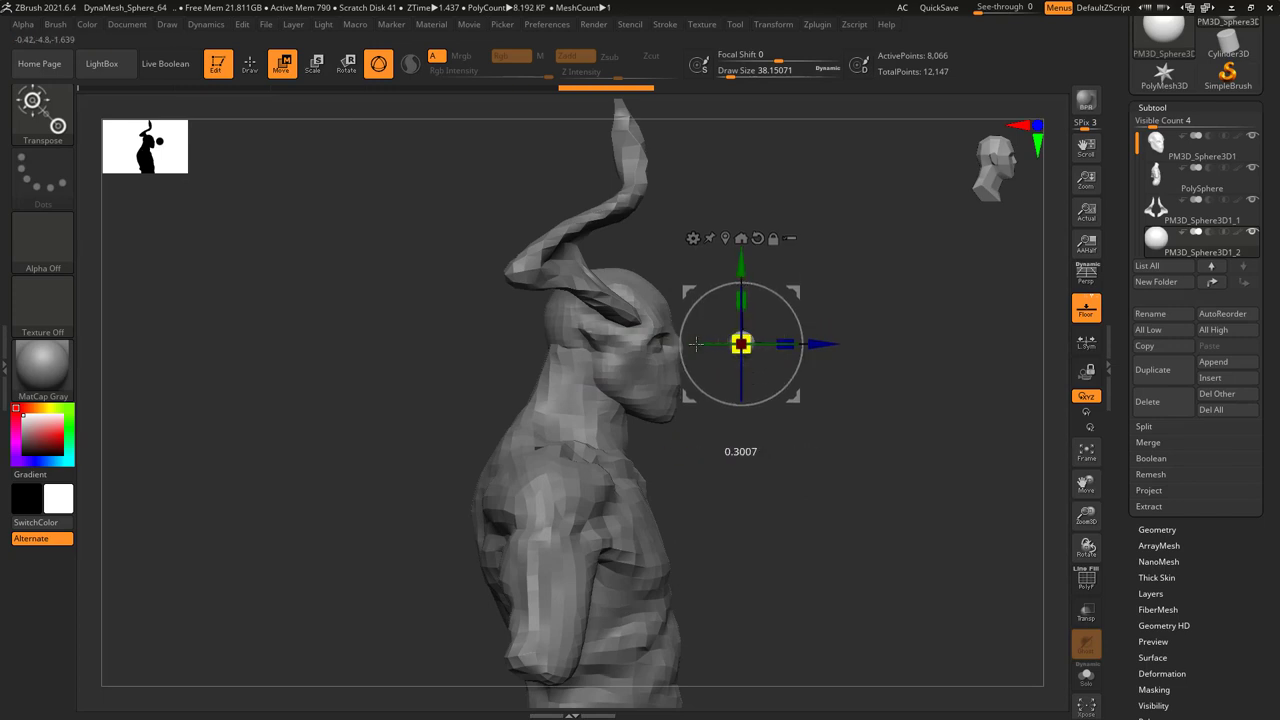
pyautogui.moveTo(816, 345); pyautogui.dragTo(738, 345)
pyautogui.moveTo(738, 345); pyautogui.dragTo(774, 503, button='right')
pyautogui.moveTo(667, 347); pyautogui.dragTo(714, 364)
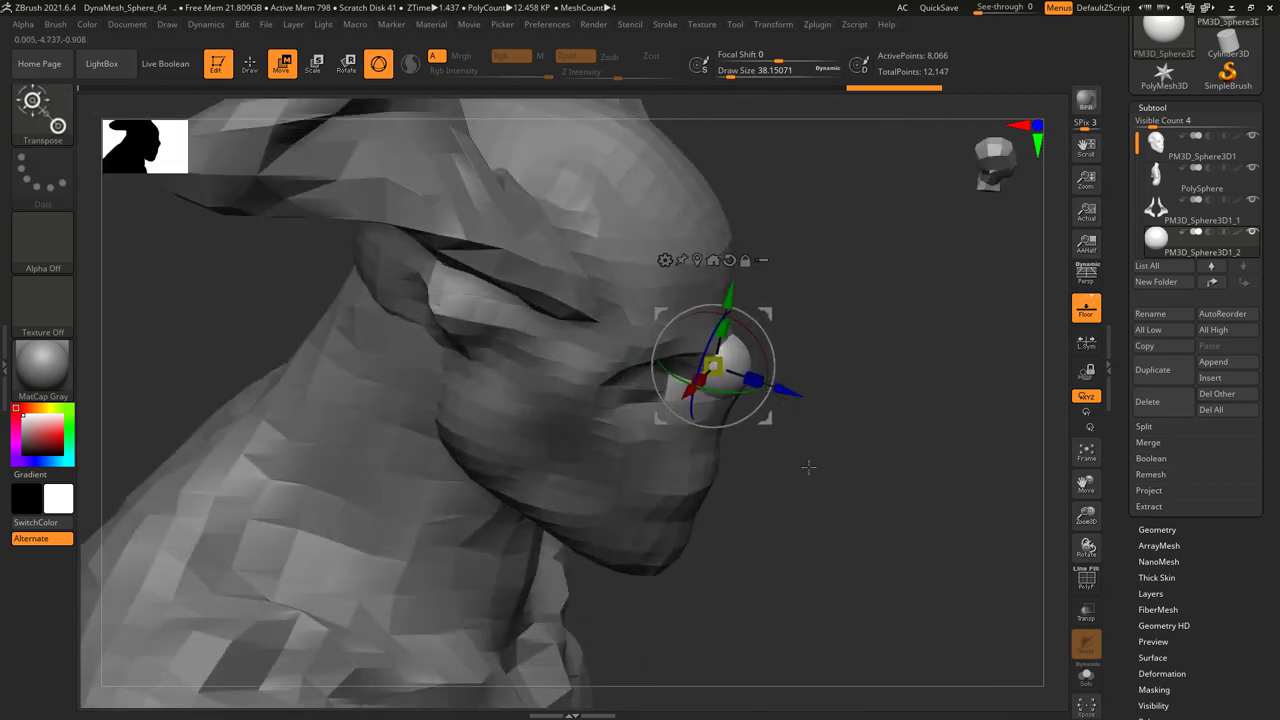
pyautogui.moveTo(807, 466); pyautogui.dragTo(760, 410, button='right')
pyautogui.moveTo(640, 378); pyautogui.dragTo(556, 394)
# - Fine-tune the eyeball's depth and sideways position until it sits centred in the socket
pyautogui.moveTo(560, 420); pyautogui.dragTo(600, 500, button='right')
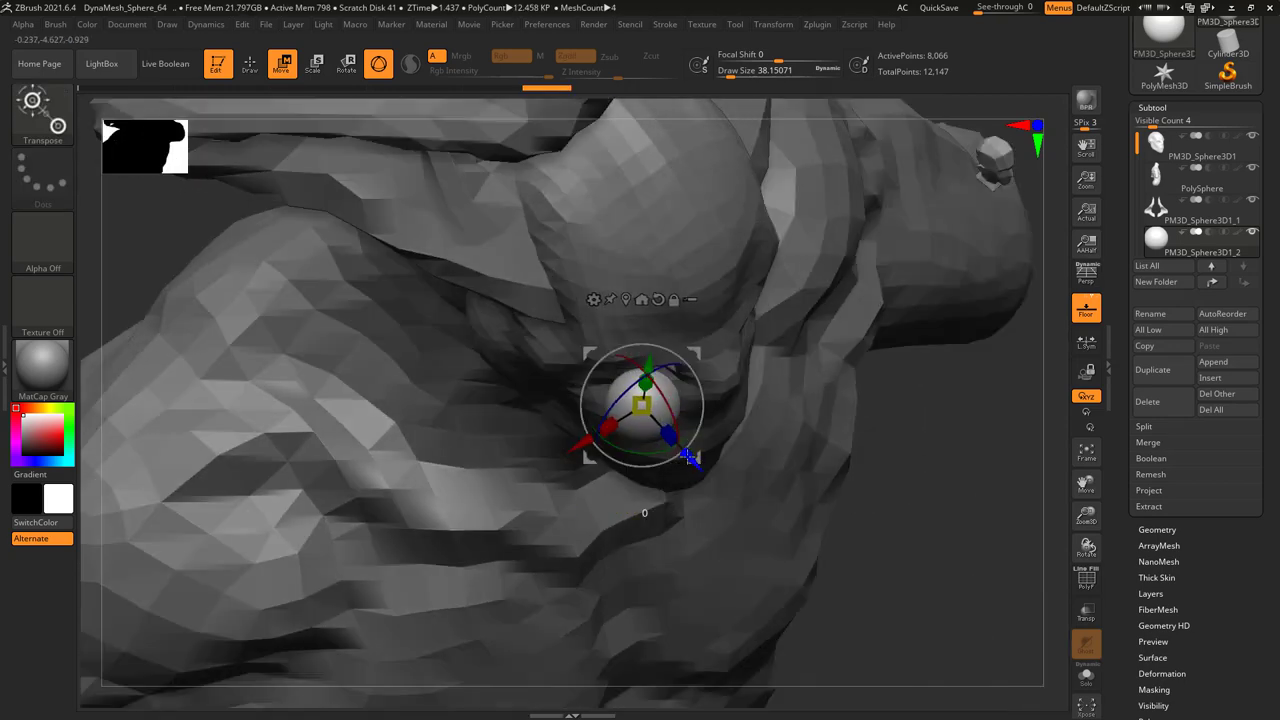
pyautogui.moveTo(688, 447); pyautogui.dragTo(664, 412)
pyautogui.moveTo(664, 412); pyautogui.dragTo(610, 470, button='right')
pyautogui.moveTo(524, 350); pyautogui.dragTo(551, 350)
pyautogui.moveTo(551, 350); pyautogui.dragTo(680, 362, button='right')
pyautogui.moveTo(695, 369); pyautogui.dragTo(687, 367)
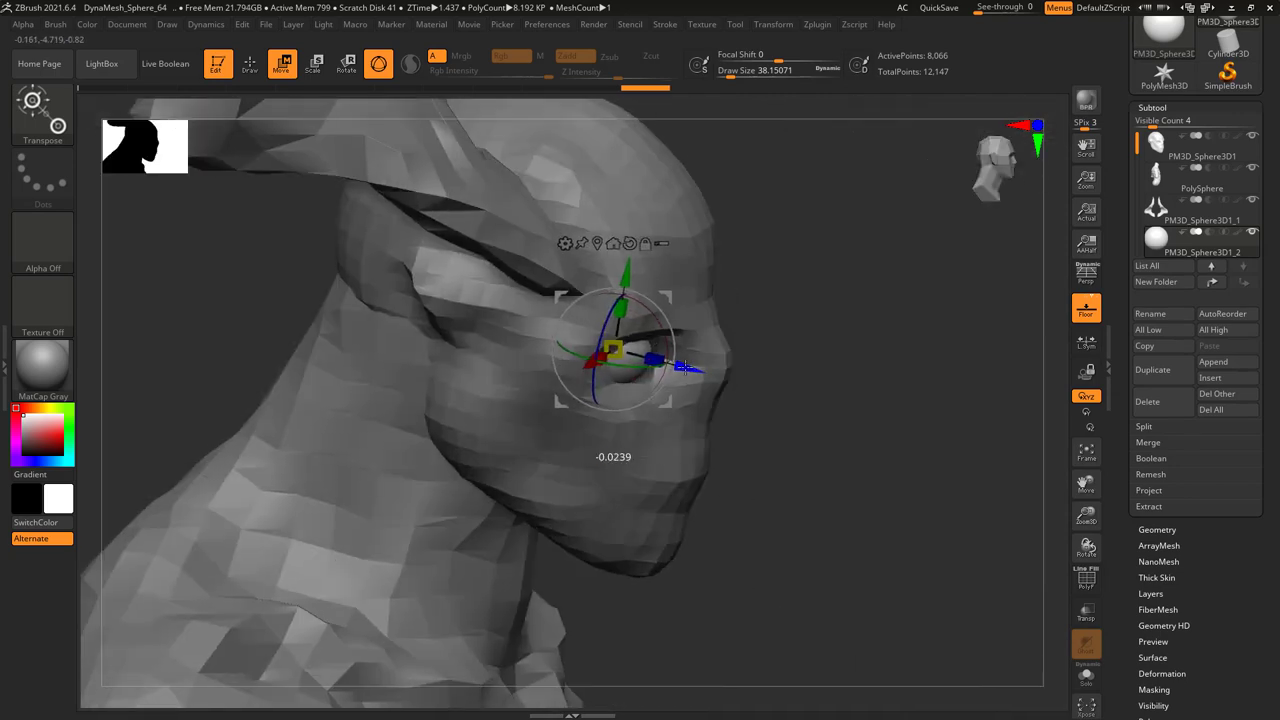
pyautogui.moveTo(762, 429); pyautogui.dragTo(652, 393, button='right')
pyautogui.moveTo(591, 358); pyautogui.dragTo(601, 357)
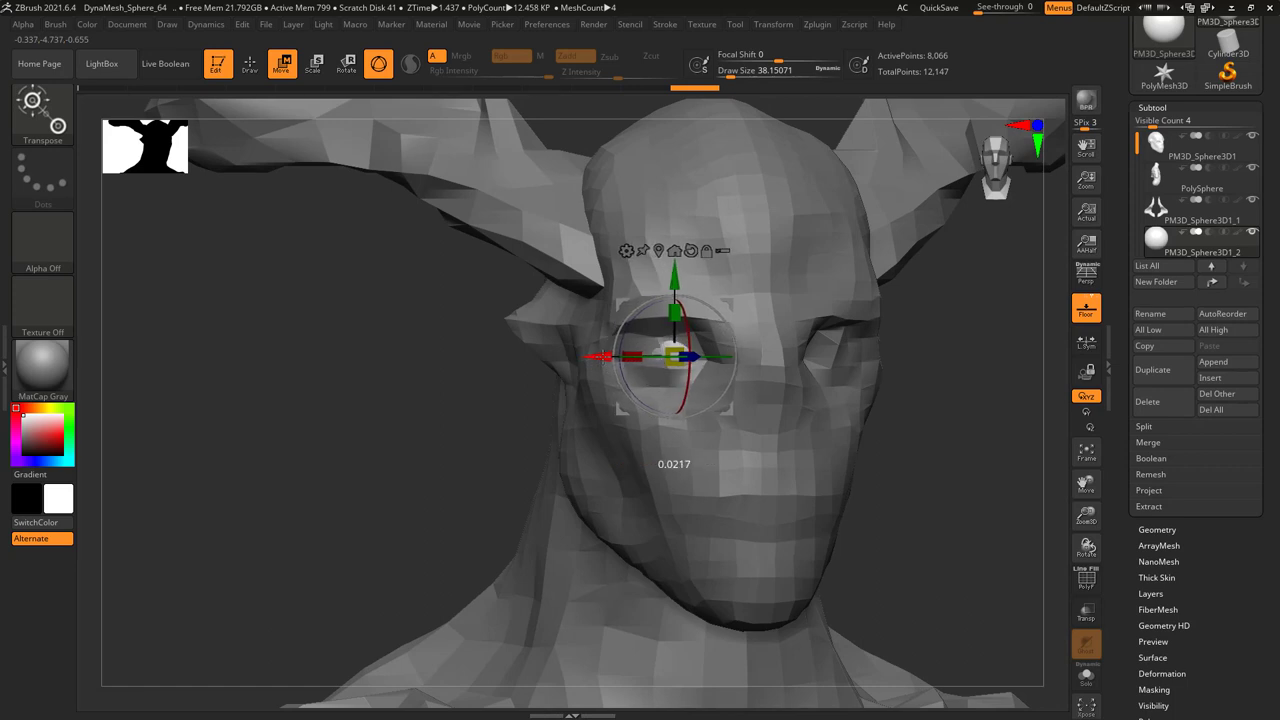
pyautogui.moveTo(601, 357); pyautogui.dragTo(902, 440, button='right')
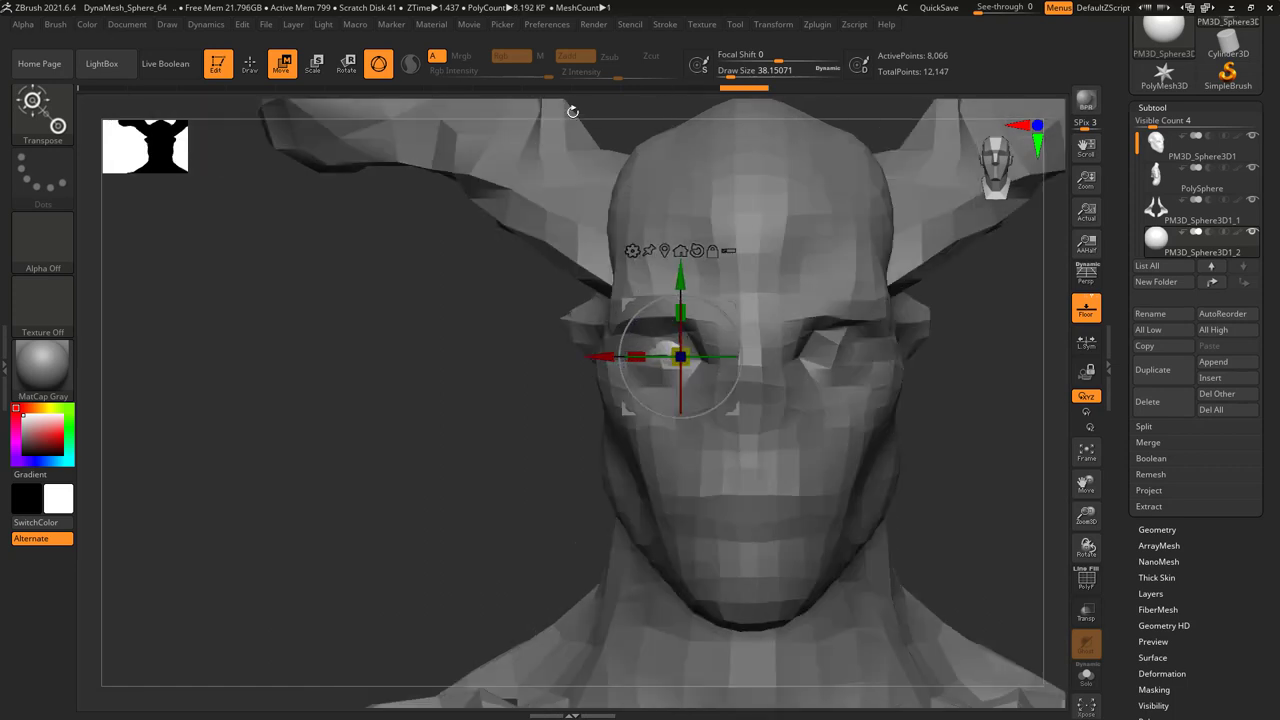
# - Choose Mirror for the eyeball from Zplugin > SubTool Master
pyautogui.click(773, 24)
pyautogui.click(854, 24)
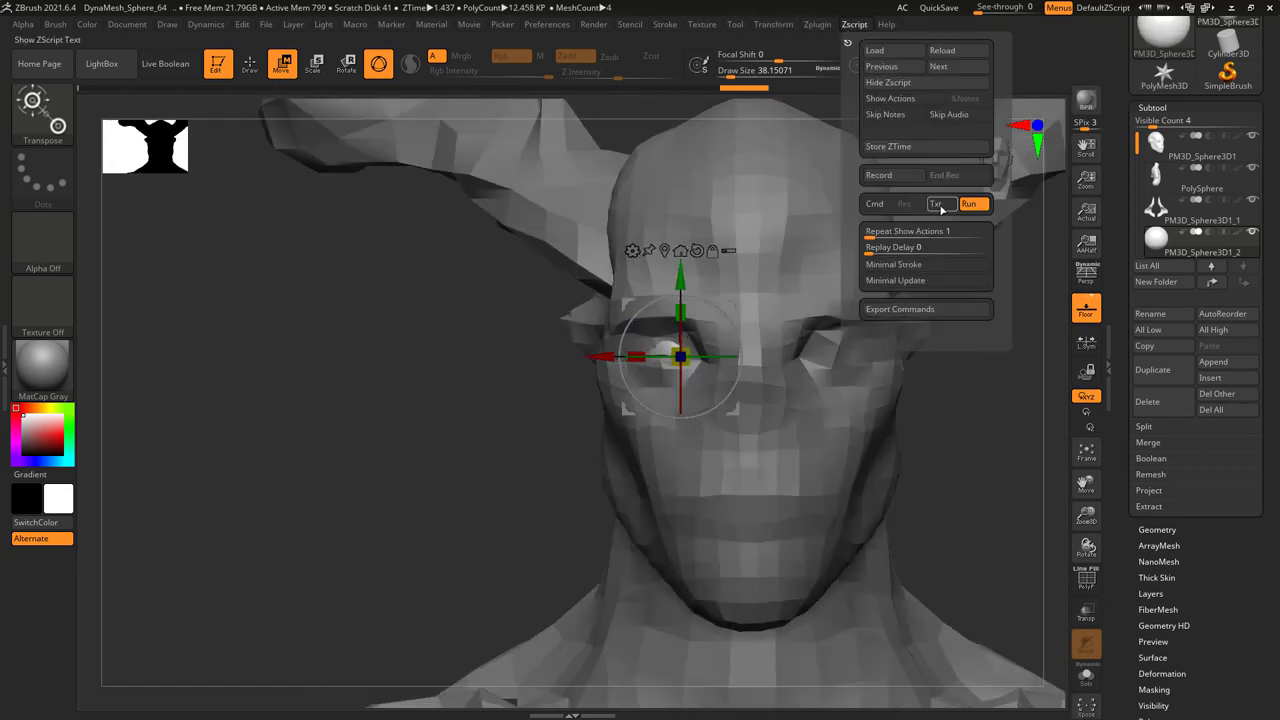
pyautogui.click(852, 26)
pyautogui.click(824, 26)
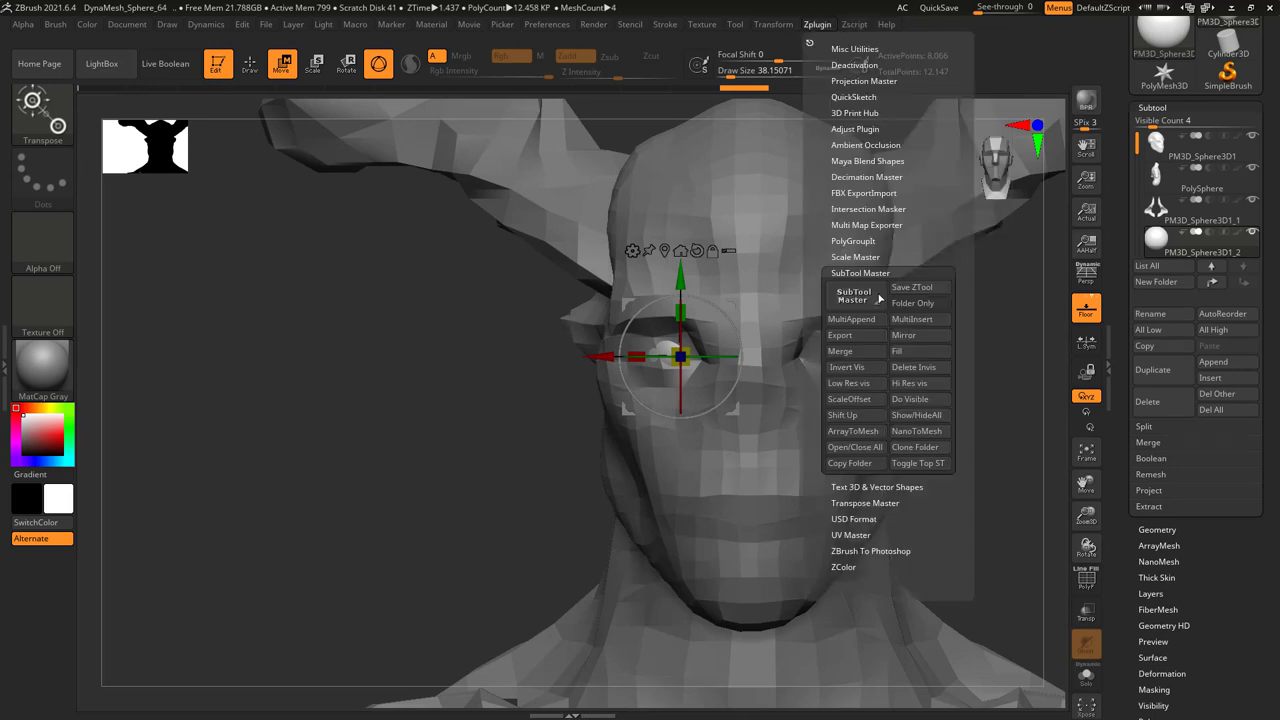
pyautogui.click(919, 335)
# - Confirm the X-axis mirror, reselect the head subtool, and shrink the brush
pyautogui.click(568, 339)
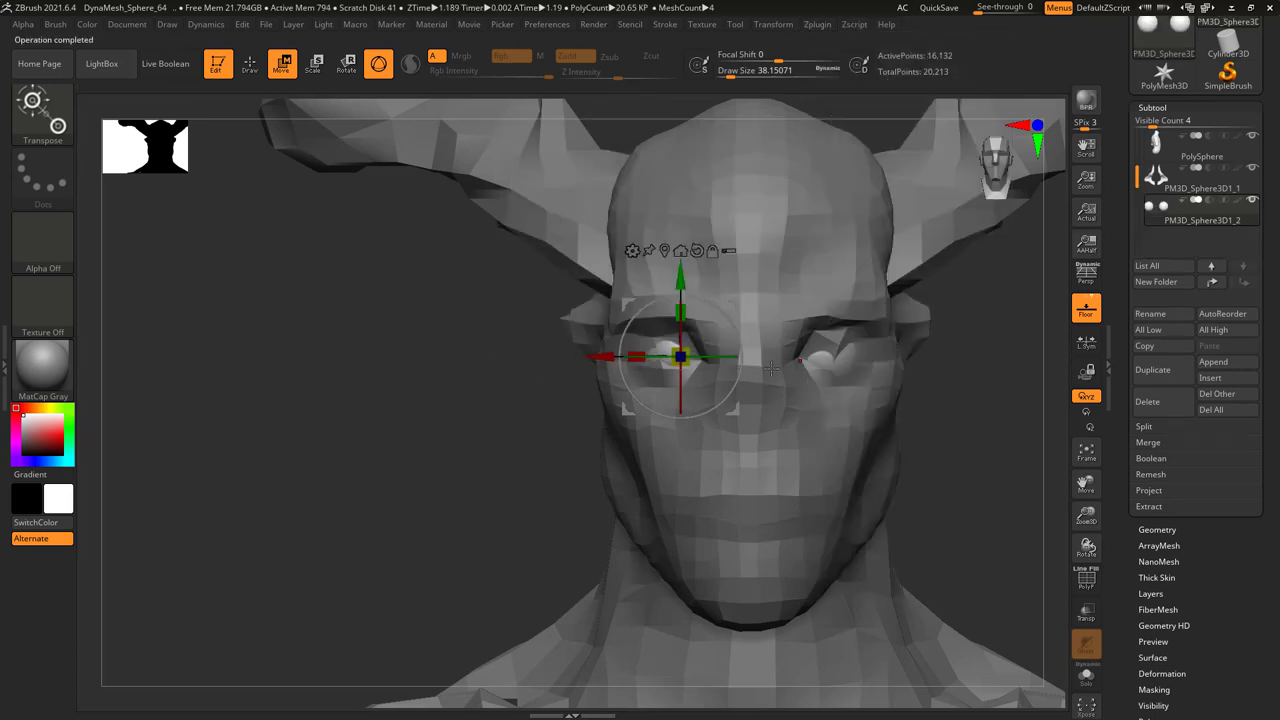
pyautogui.click(249, 63)
pyautogui.press('space')
pyautogui.moveTo(350, 450)
pyautogui.mouseDown()
pyautogui.moveTo(634, 389)
pyautogui.moveTo(560, 320)
pyautogui.moveTo(325, 218)
pyautogui.mouseUp()
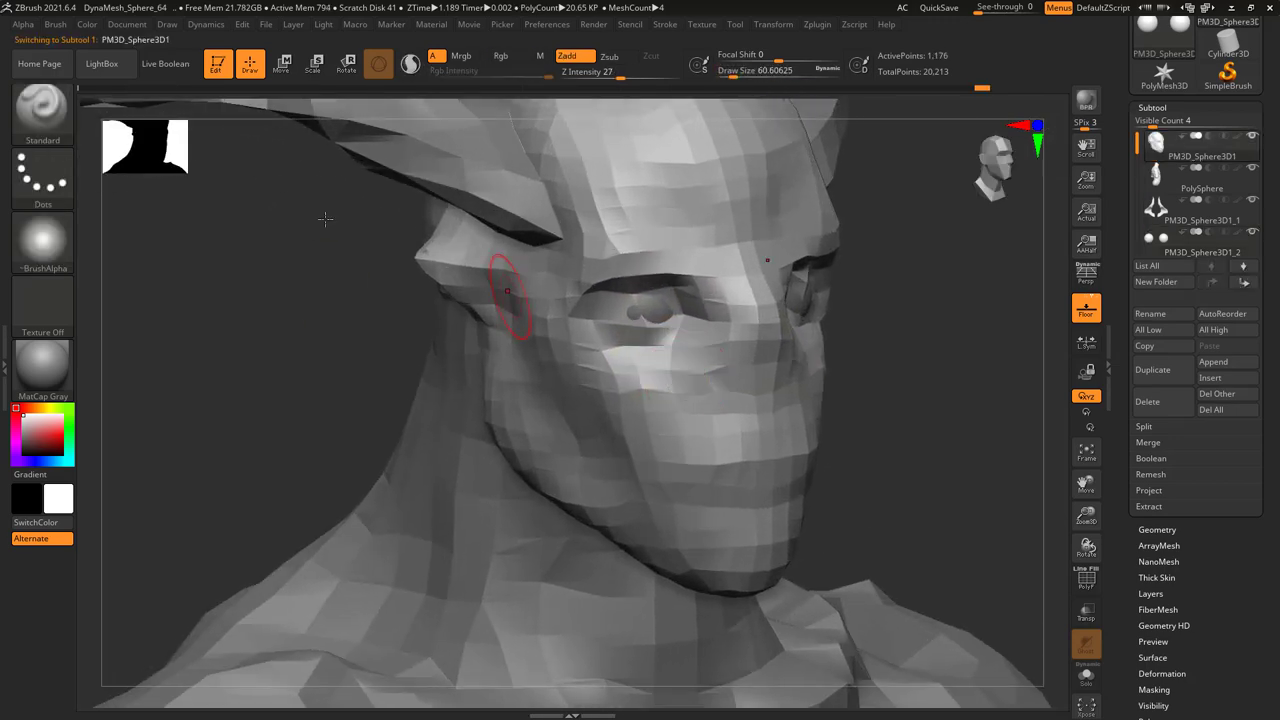
pyautogui.click(38, 112)
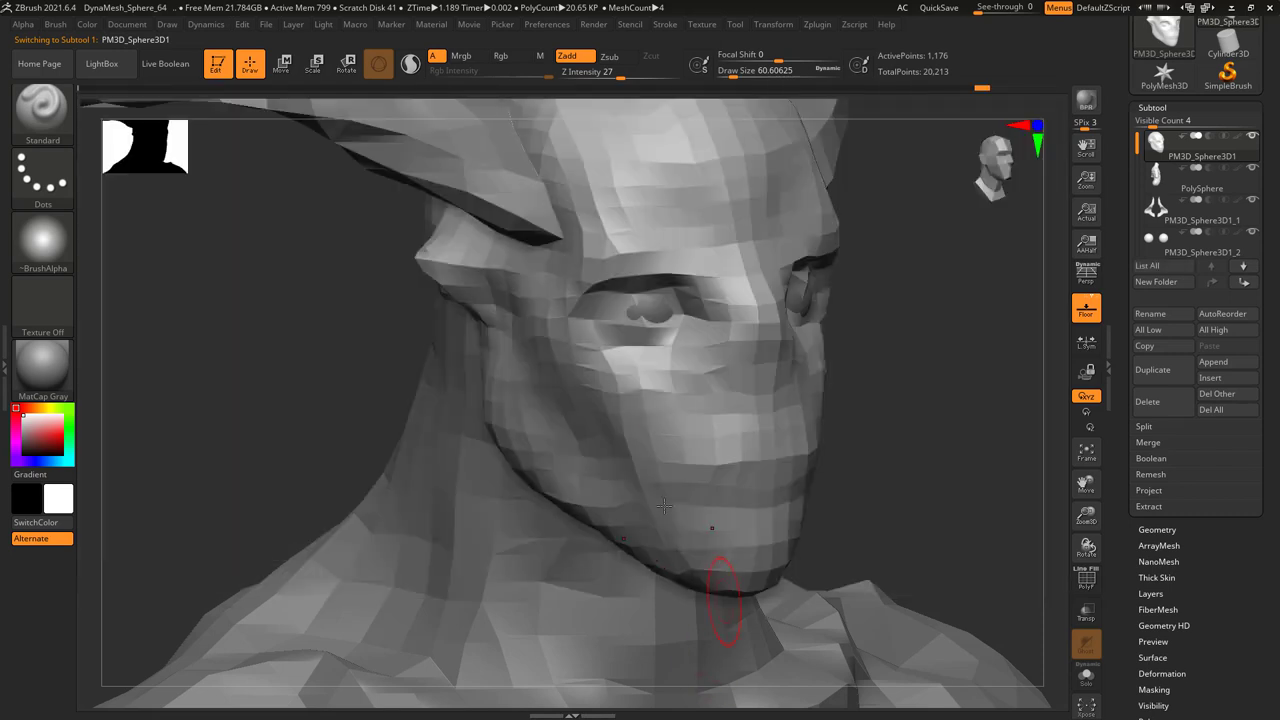
pyautogui.press('space')
pyautogui.press('space')
# - Raise Z Intensity to 41 and sculpt eyelids around the eyeball from several angles
pyautogui.keyDown('shift'); pyautogui.moveTo(678, 233); pyautogui.dragTo(667, 318); pyautogui.keyUp('shift')
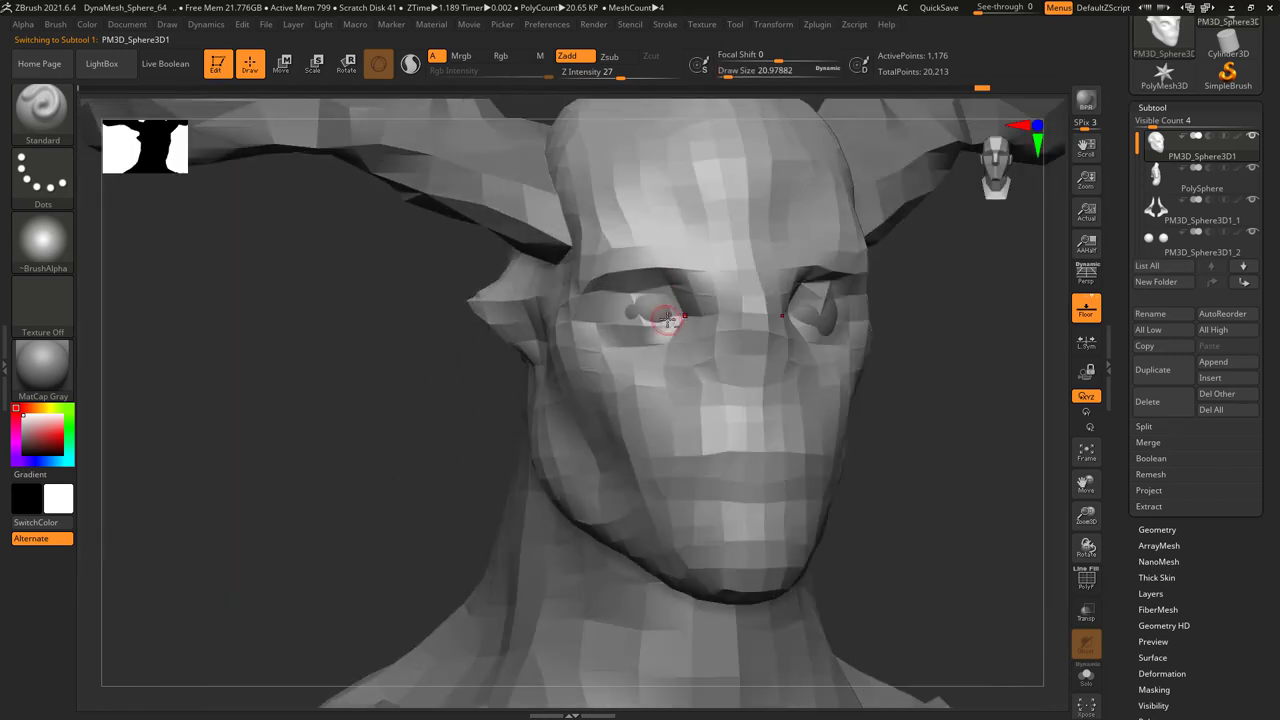
pyautogui.moveTo(661, 323); pyautogui.dragTo(688, 287, button='right')
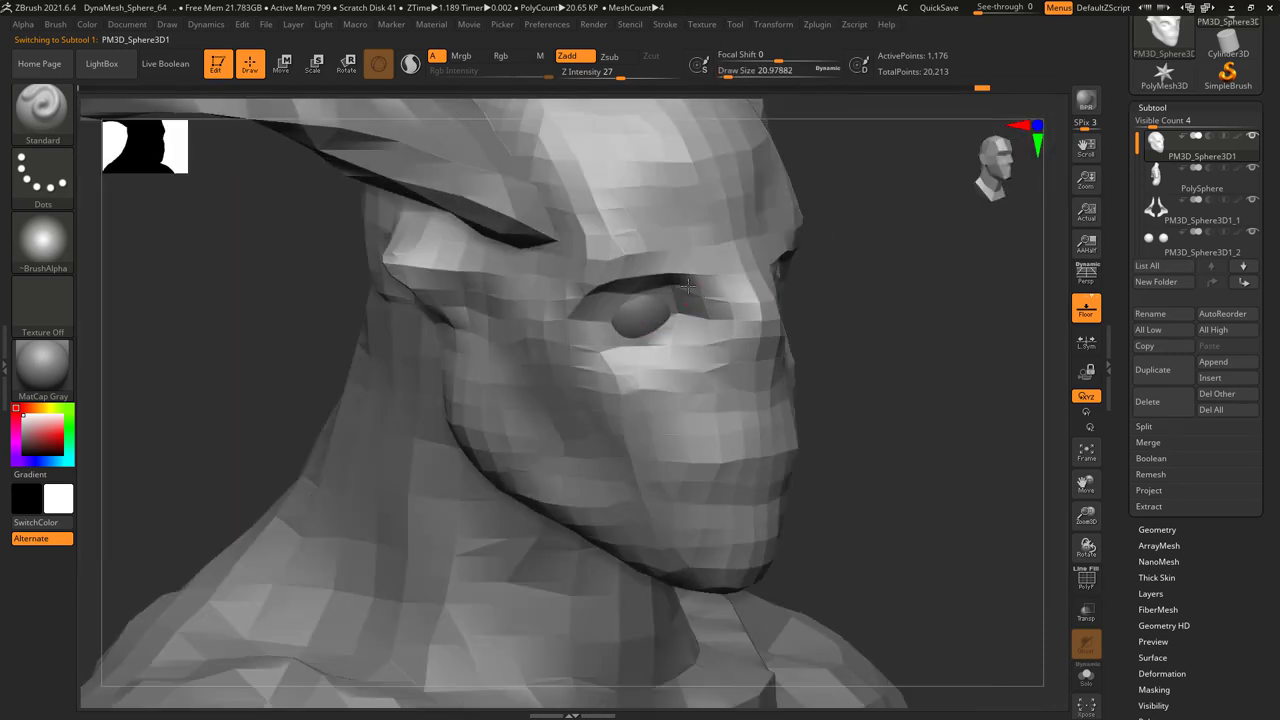
pyautogui.press('space')
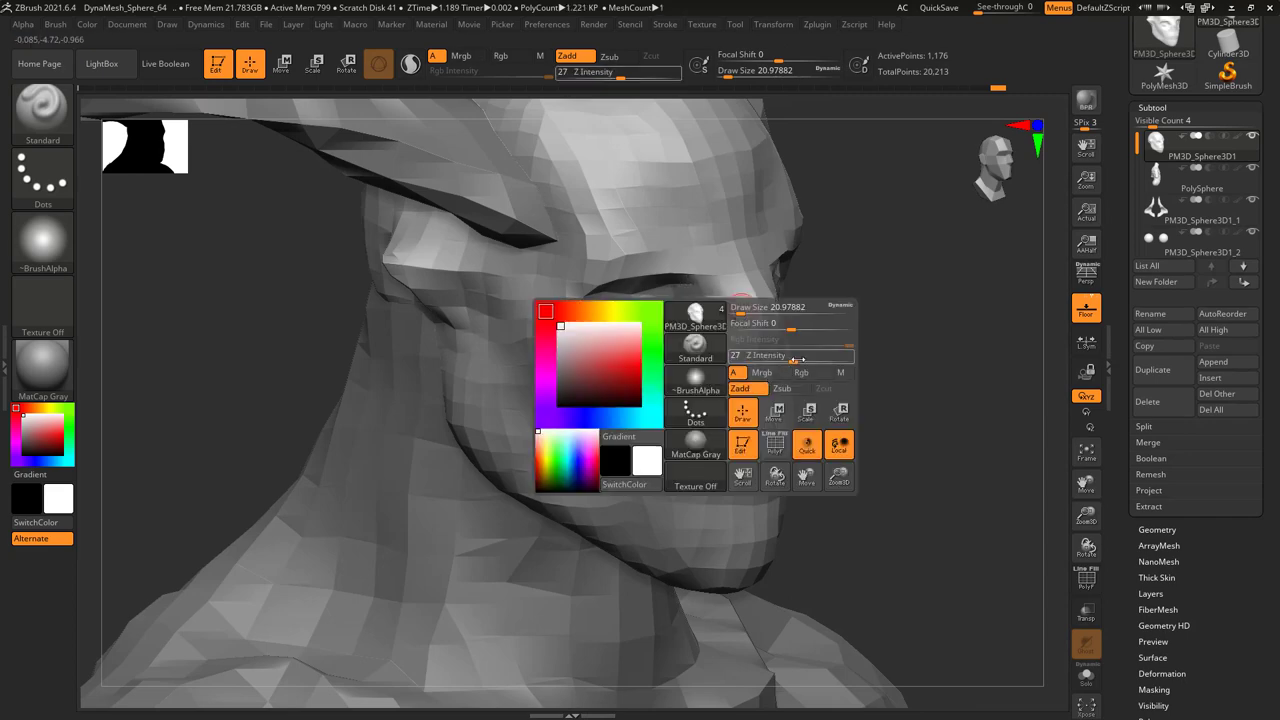
pyautogui.moveTo(797, 360); pyautogui.dragTo(814, 360)
pyautogui.moveTo(700, 320)
pyautogui.mouseDown(button='right')
pyautogui.moveTo(670, 310)
pyautogui.moveTo(693, 303)
pyautogui.mouseUp(button='right')
pyautogui.press('space')
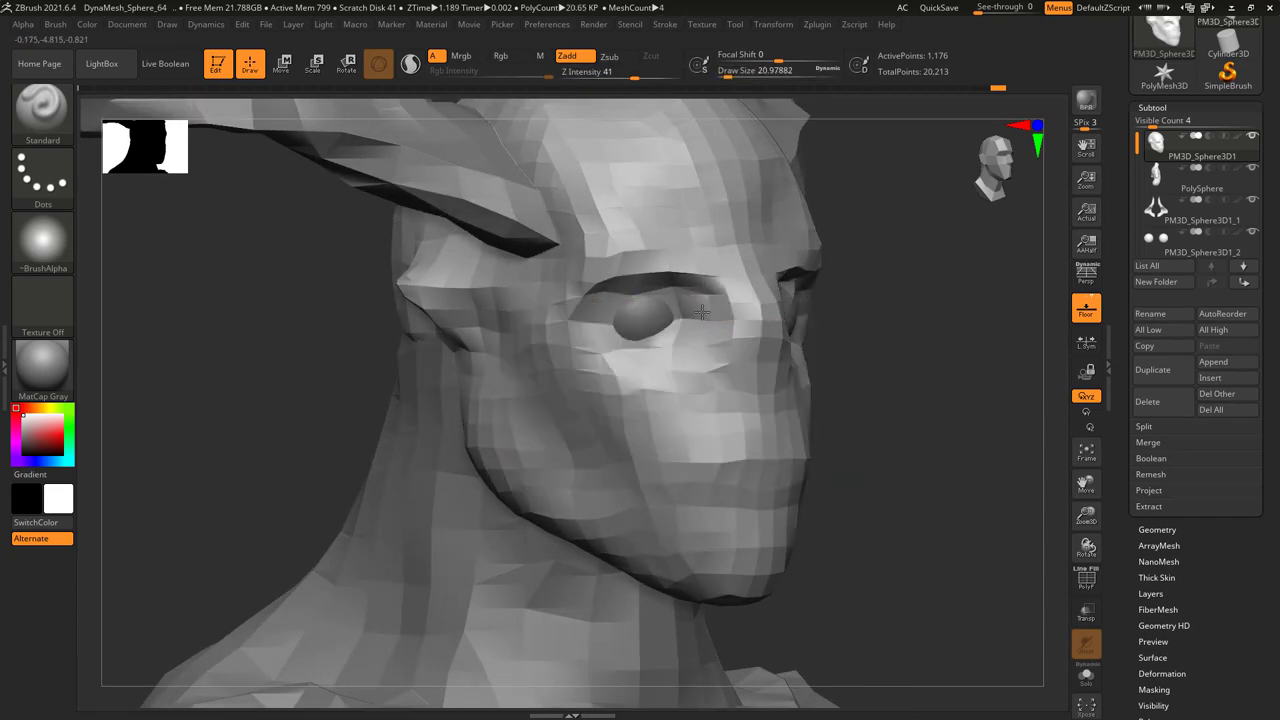
pyautogui.moveTo(670, 347); pyautogui.dragTo(531, 362, button='right')
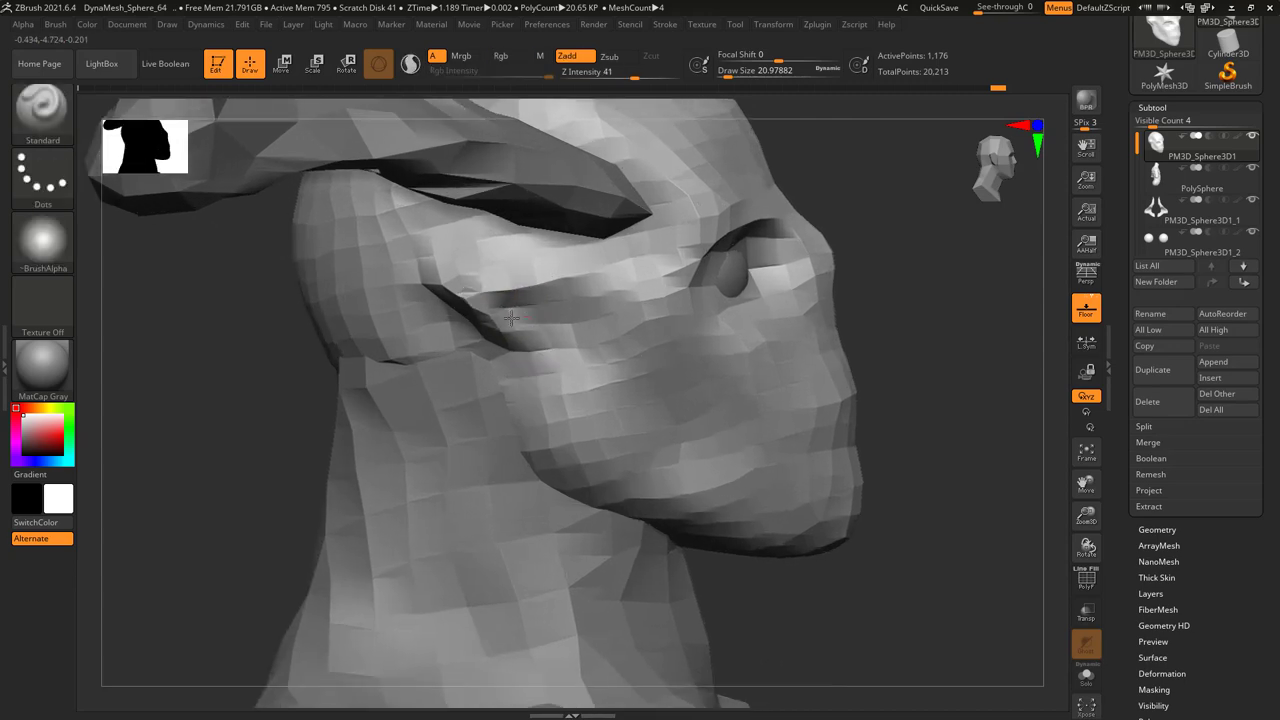
pyautogui.moveTo(511, 317)
pyautogui.keyDown('ctrl'); pyautogui.mouseDown(button='right')
pyautogui.moveTo(520, 340)
pyautogui.moveTo(538, 312)
pyautogui.mouseUp(button='right'); pyautogui.keyUp('ctrl')
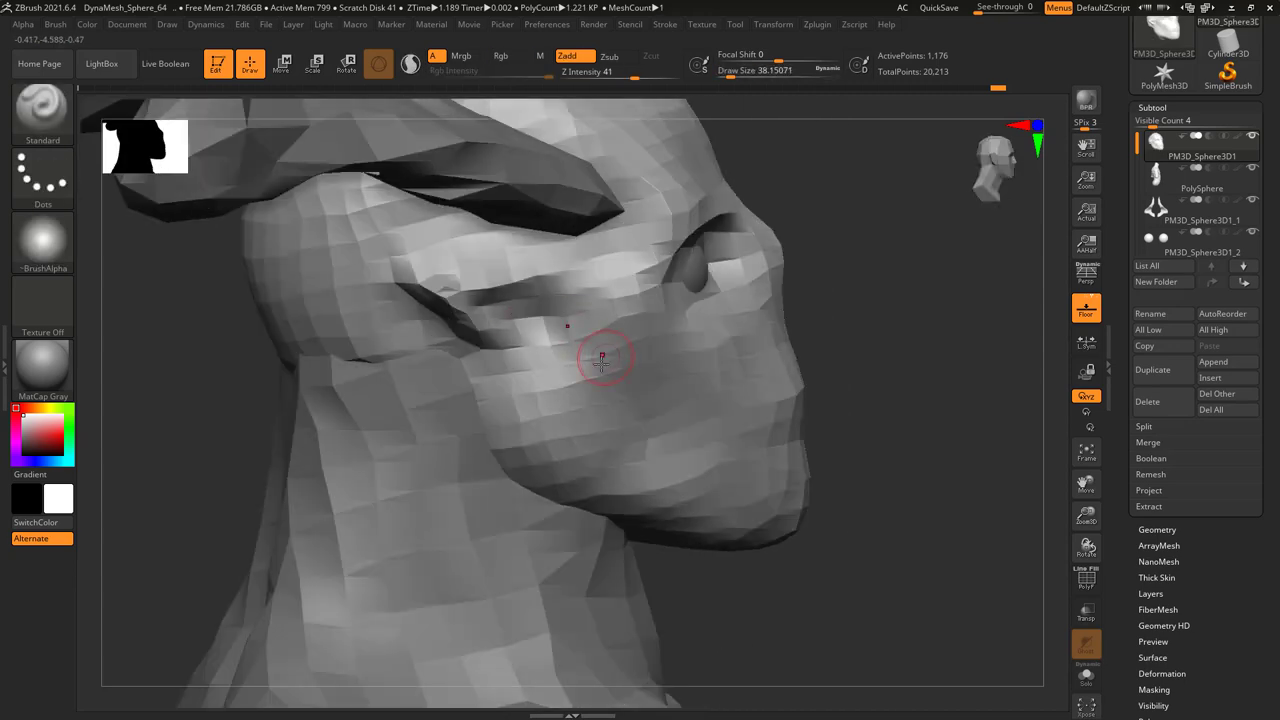
pyautogui.moveTo(601, 362)
pyautogui.keyDown('ctrl'); pyautogui.mouseDown(button='right')
pyautogui.moveTo(605, 335)
pyautogui.moveTo(610, 360)
pyautogui.mouseUp(button='right'); pyautogui.keyUp('ctrl')
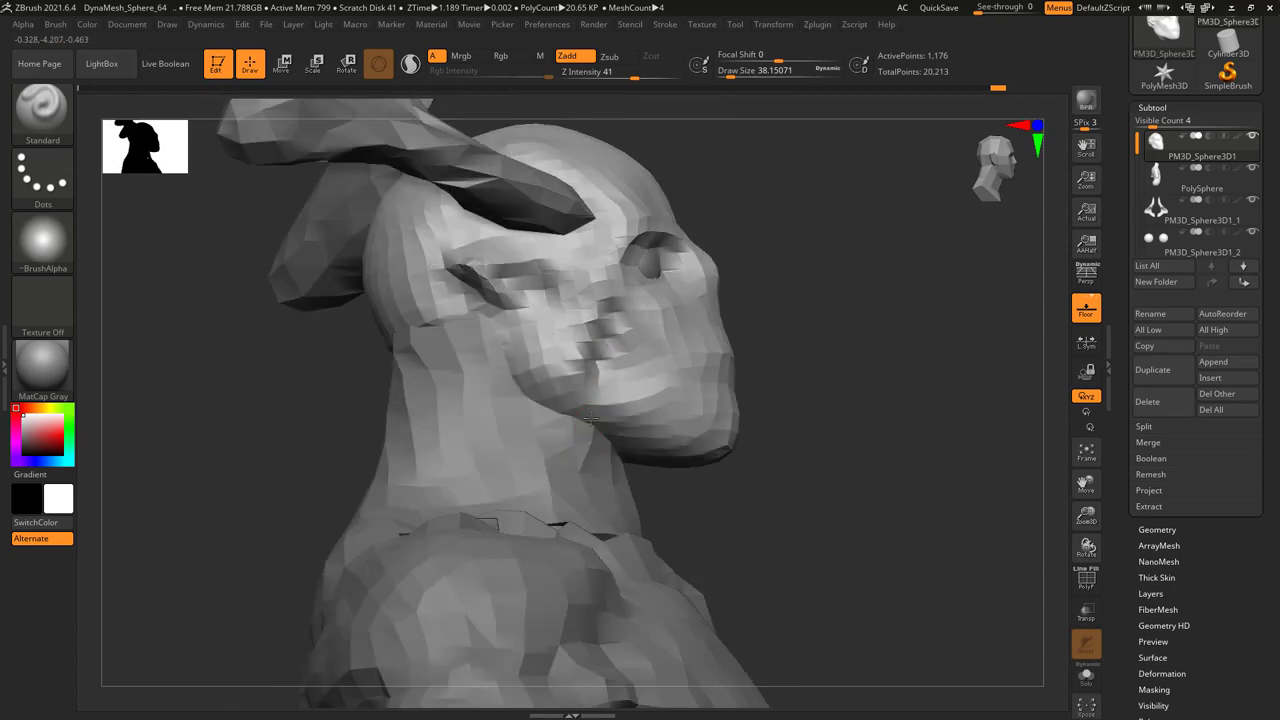
pyautogui.moveTo(591, 420)
pyautogui.mouseDown(button='right')
pyautogui.moveTo(606, 291)
pyautogui.moveTo(671, 306)
pyautogui.moveTo(685, 291)
pyautogui.mouseUp(button='right')
# - Lower Z Intensity to 14 and refine the cheeks and nose
pyautogui.rightClick(685, 291)
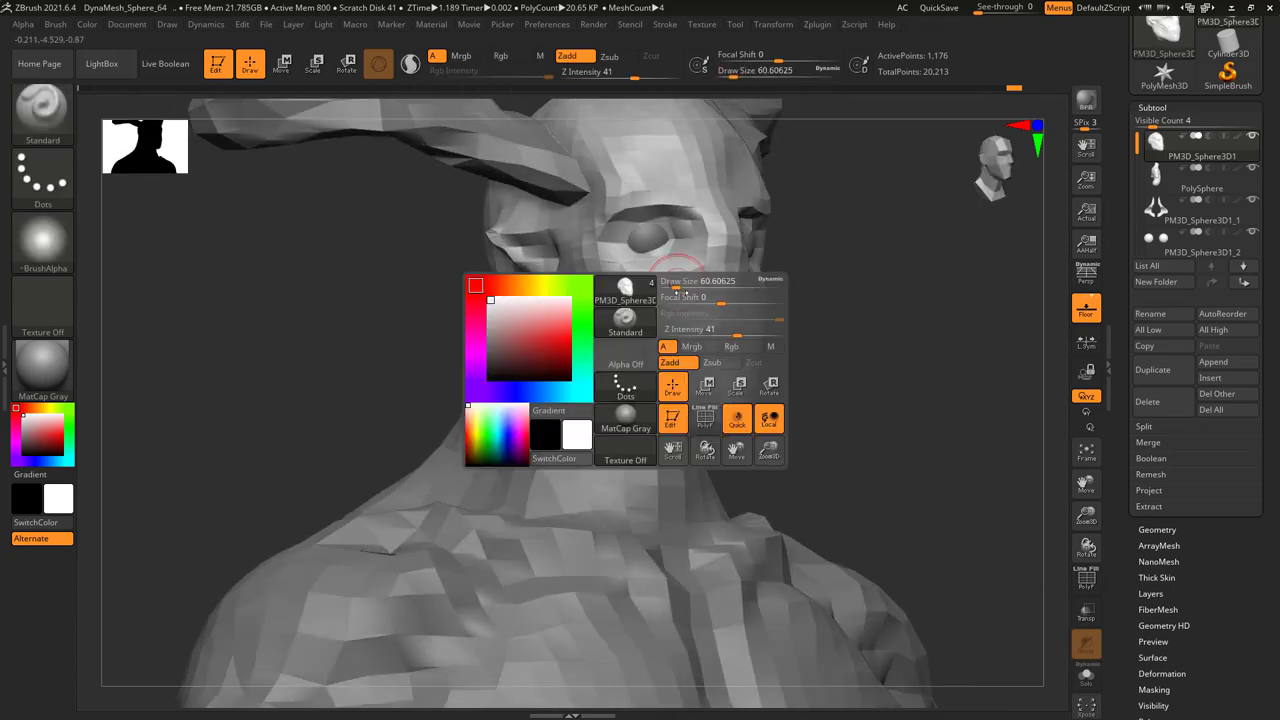
pyautogui.moveTo(707, 329); pyautogui.dragTo(673, 329)
pyautogui.moveTo(673, 329); pyautogui.dragTo(677, 294, button='right')
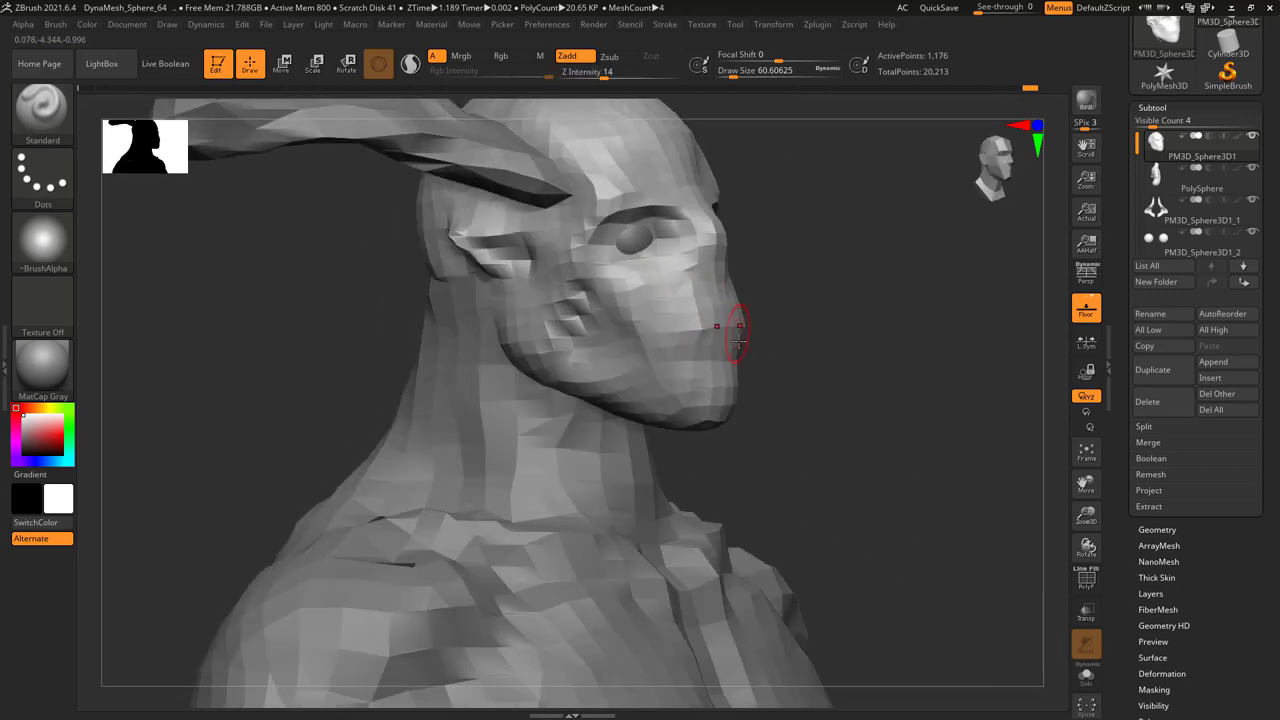
pyautogui.moveTo(738, 340)
pyautogui.mouseDown(button='right')
pyautogui.moveTo(614, 337)
pyautogui.moveTo(664, 344)
pyautogui.moveTo(380, 290)
pyautogui.mouseUp(button='right')
pyautogui.rightClick(700, 410)
pyautogui.moveTo(700, 410)
pyautogui.mouseDown(button='right')
pyautogui.moveTo(690, 340)
pyautogui.moveTo(762, 335)
pyautogui.moveTo(690, 345)
pyautogui.moveTo(751, 340)
pyautogui.moveTo(700, 320)
pyautogui.moveTo(721, 307)
pyautogui.moveTo(690, 350)
pyautogui.moveTo(686, 391)
pyautogui.moveTo(621, 295)
pyautogui.moveTo(612, 340)
pyautogui.mouseUp(button='right')
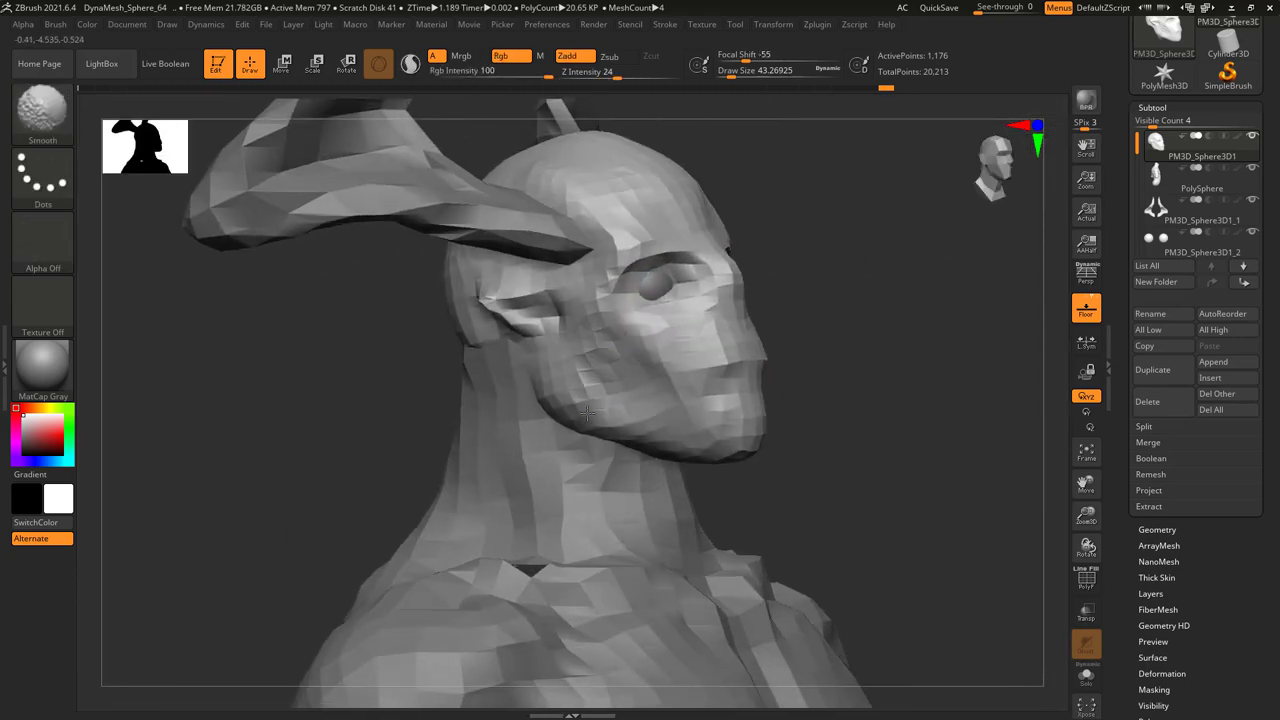
pyautogui.moveTo(587, 412)
pyautogui.mouseDown(button='right')
pyautogui.moveTo(640, 385)
pyautogui.moveTo(660, 420)
pyautogui.mouseUp(button='right')
pyautogui.press('space')
pyautogui.press('space')
pyautogui.moveTo(771, 349)
pyautogui.mouseDown(button='right')
pyautogui.moveTo(716, 389)
pyautogui.moveTo(614, 371)
pyautogui.moveTo(614, 357)
pyautogui.moveTo(708, 366)
pyautogui.moveTo(702, 344)
pyautogui.moveTo(671, 363)
pyautogui.moveTo(629, 286)
pyautogui.moveTo(720, 271)
pyautogui.moveTo(675, 350)
pyautogui.moveTo(727, 360)
pyautogui.moveTo(714, 341)
pyautogui.moveTo(717, 366)
pyautogui.moveTo(740, 316)
pyautogui.moveTo(720, 287)
pyautogui.moveTo(721, 313)
pyautogui.moveTo(740, 290)
pyautogui.mouseUp(button='right')
pyautogui.press('space')
pyautogui.press('space')
# - Shift-smooth the snout and mouth area from several angles
pyautogui.rightClick(721, 313)
pyautogui.moveTo(678, 348)
pyautogui.mouseDown(button='right')
pyautogui.moveTo(757, 286)
pyautogui.moveTo(740, 298)
pyautogui.mouseUp(button='right')
pyautogui.press('shift')
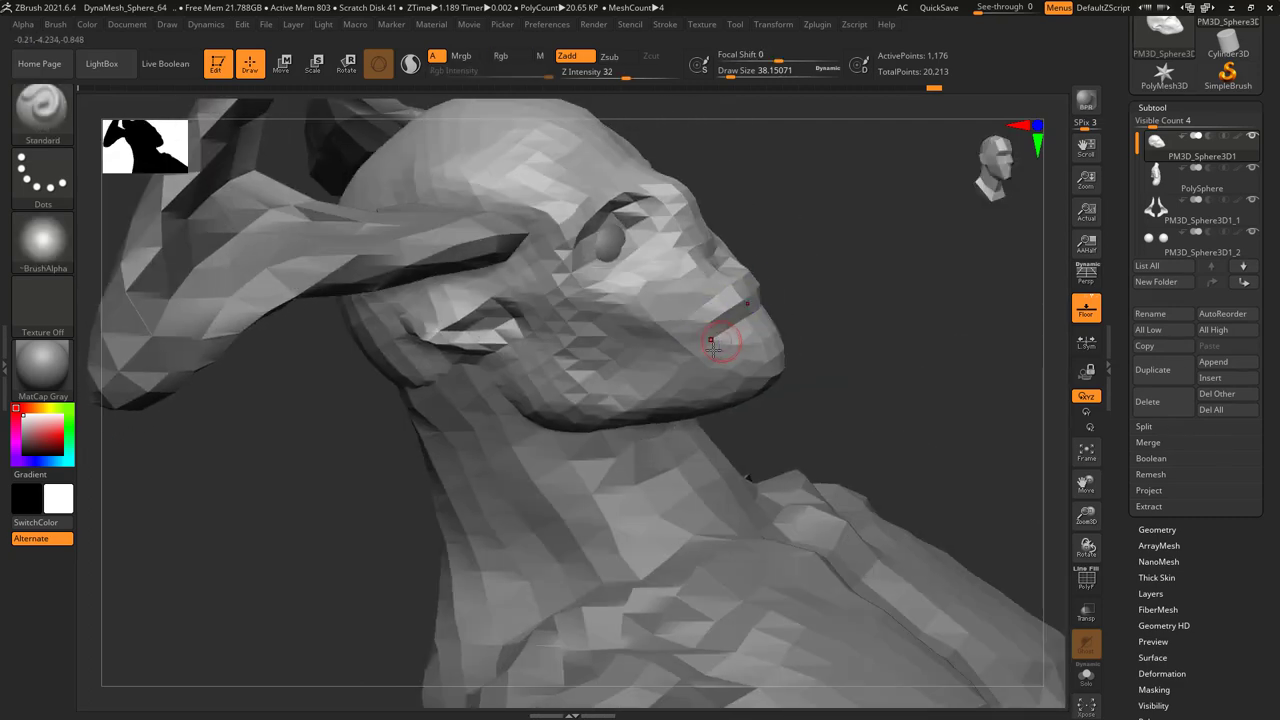
pyautogui.moveTo(712, 345); pyautogui.dragTo(764, 305, button='right')
pyautogui.moveTo(709, 340)
pyautogui.mouseDown(button='right')
pyautogui.moveTo(754, 351)
pyautogui.moveTo(760, 262)
pyautogui.mouseUp(button='right')
pyautogui.press('shift')
pyautogui.moveTo(683, 306)
pyautogui.mouseDown(button='right')
pyautogui.moveTo(698, 315)
pyautogui.moveTo(709, 286)
pyautogui.mouseUp(button='right')
pyautogui.press('space')
pyautogui.press('b')
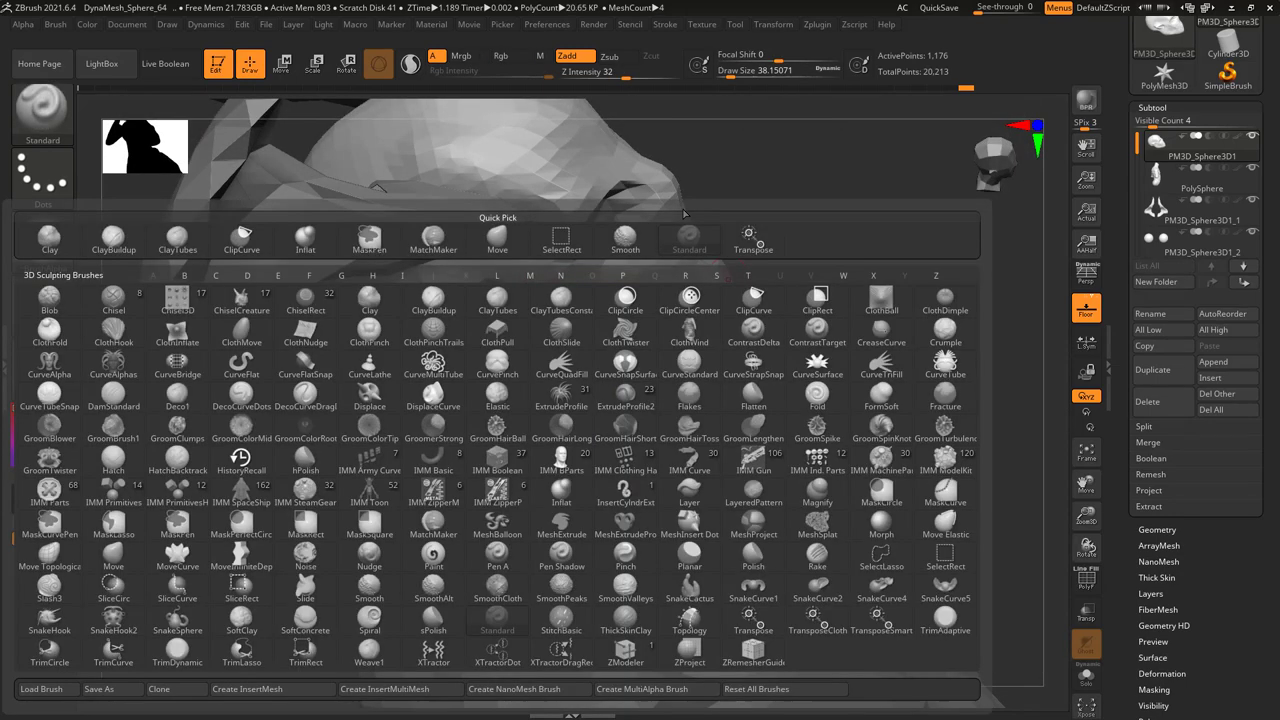
pyautogui.click(503, 237)
pyautogui.moveTo(620, 260); pyautogui.dragTo(771, 243, button='right')
pyautogui.press('ctrl')
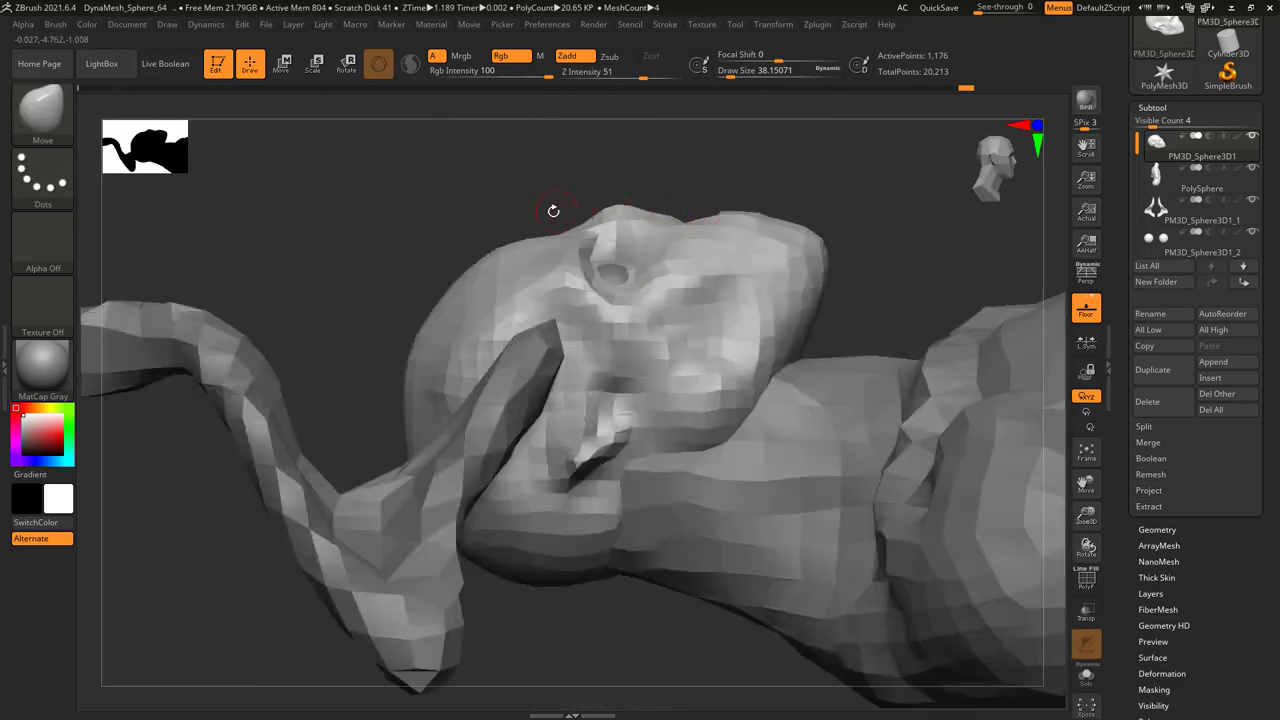
pyautogui.moveTo(553, 211); pyautogui.dragTo(684, 244, button='right')
pyautogui.moveTo(676, 272)
pyautogui.mouseDown(button='right')
pyautogui.moveTo(679, 287)
pyautogui.moveTo(665, 268)
pyautogui.moveTo(634, 286)
pyautogui.moveTo(648, 201)
pyautogui.moveTo(589, 297)
pyautogui.moveTo(615, 255)
pyautogui.moveTo(599, 197)
pyautogui.moveTo(671, 286)
pyautogui.moveTo(680, 340)
pyautogui.moveTo(650, 292)
pyautogui.moveTo(563, 280)
pyautogui.mouseUp(button='right')
pyautogui.press('space')
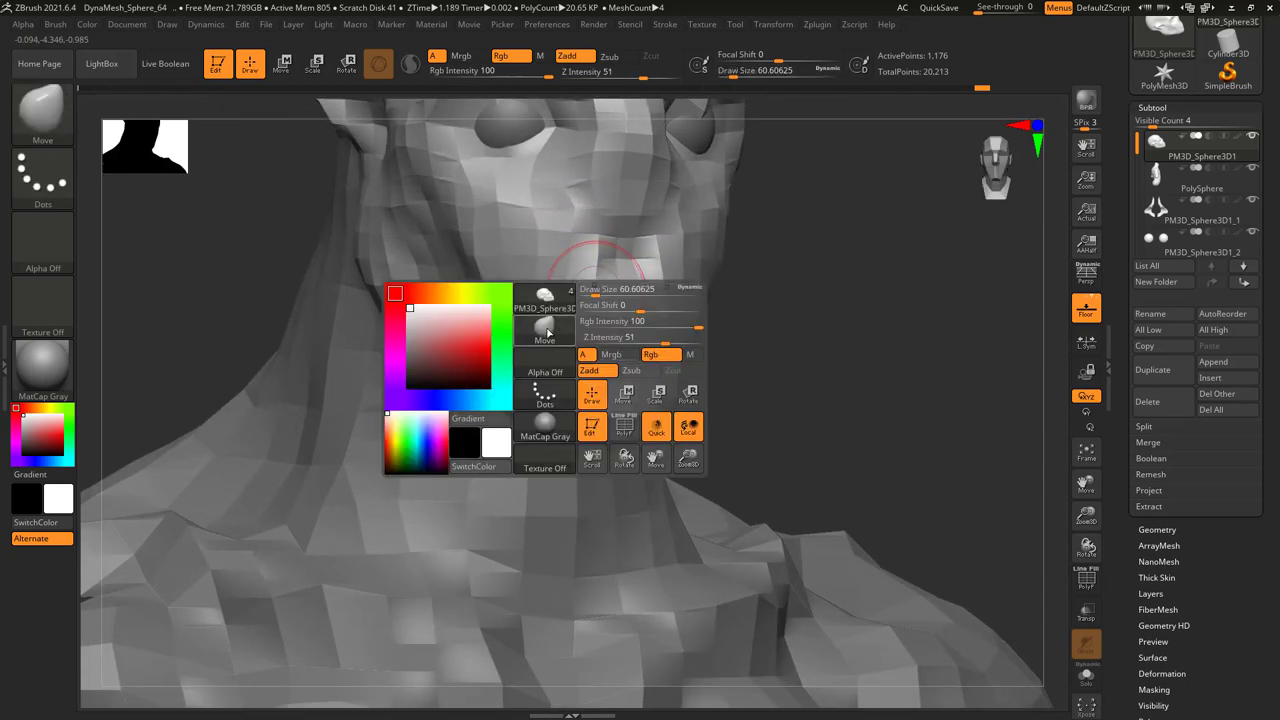
pyautogui.click(547, 333)
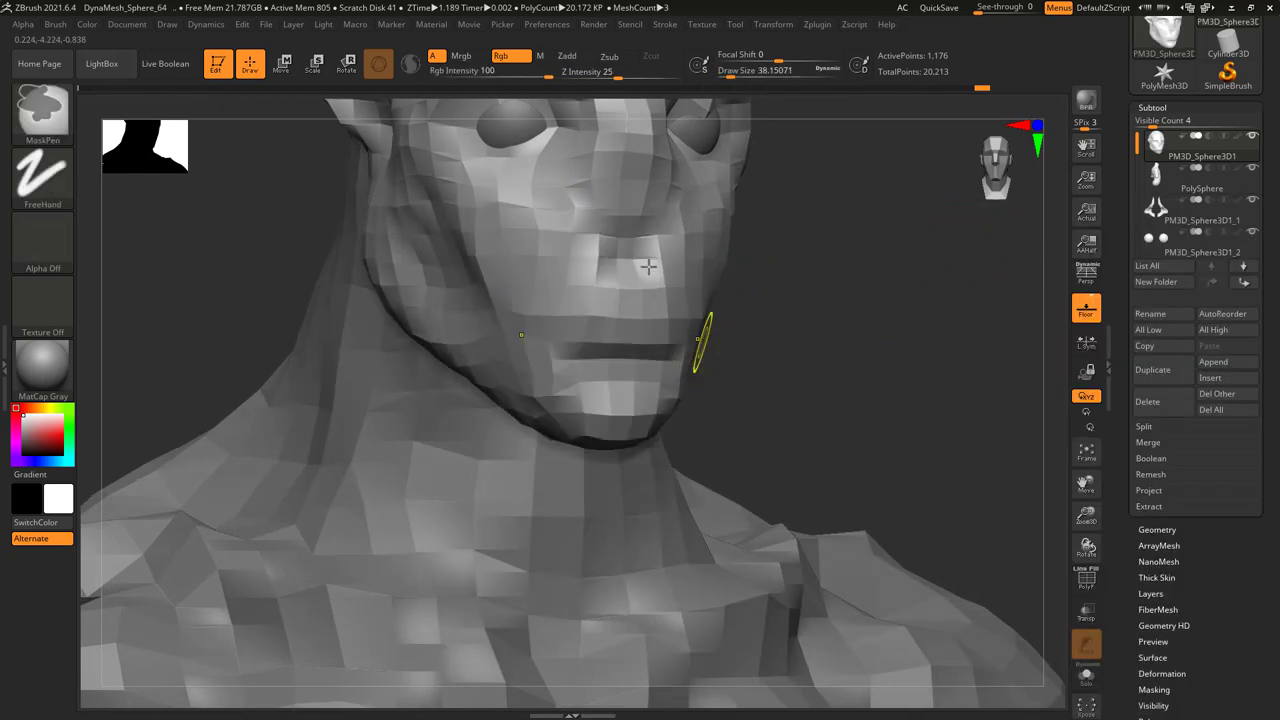
pyautogui.moveTo(646, 266)
pyautogui.keyDown('ctrl'); pyautogui.mouseDown(button='right')
pyautogui.moveTo(646, 294)
pyautogui.moveTo(608, 262)
pyautogui.moveTo(586, 286)
pyautogui.moveTo(560, 270)
pyautogui.moveTo(529, 286)
pyautogui.moveTo(634, 286)
pyautogui.moveTo(704, 262)
pyautogui.moveTo(651, 277)
pyautogui.moveTo(666, 277)
pyautogui.moveTo(663, 300)
pyautogui.moveTo(634, 323)
pyautogui.moveTo(600, 310)
pyautogui.moveTo(638, 312)
pyautogui.moveTo(646, 297)
pyautogui.moveTo(671, 337)
pyautogui.mouseUp(button='right'); pyautogui.keyUp('ctrl')
pyautogui.press('space')
pyautogui.press('space')
pyautogui.press('s')
pyautogui.moveTo(679, 316); pyautogui.dragTo(651, 333)
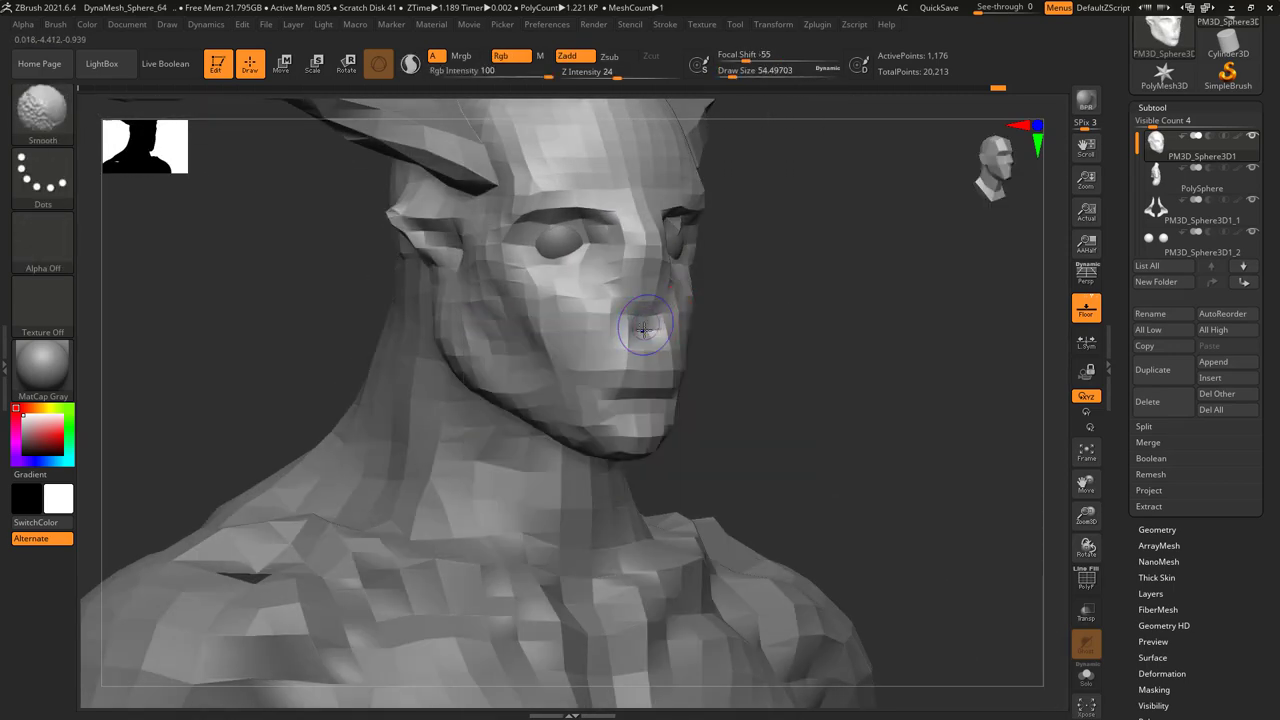
pyautogui.moveTo(637, 347); pyautogui.dragTo(785, 349, button='right')
# - Expand Tool > Geometry to reveal the DynaMesh settings
pyautogui.scroll(-3, 1176, 457)
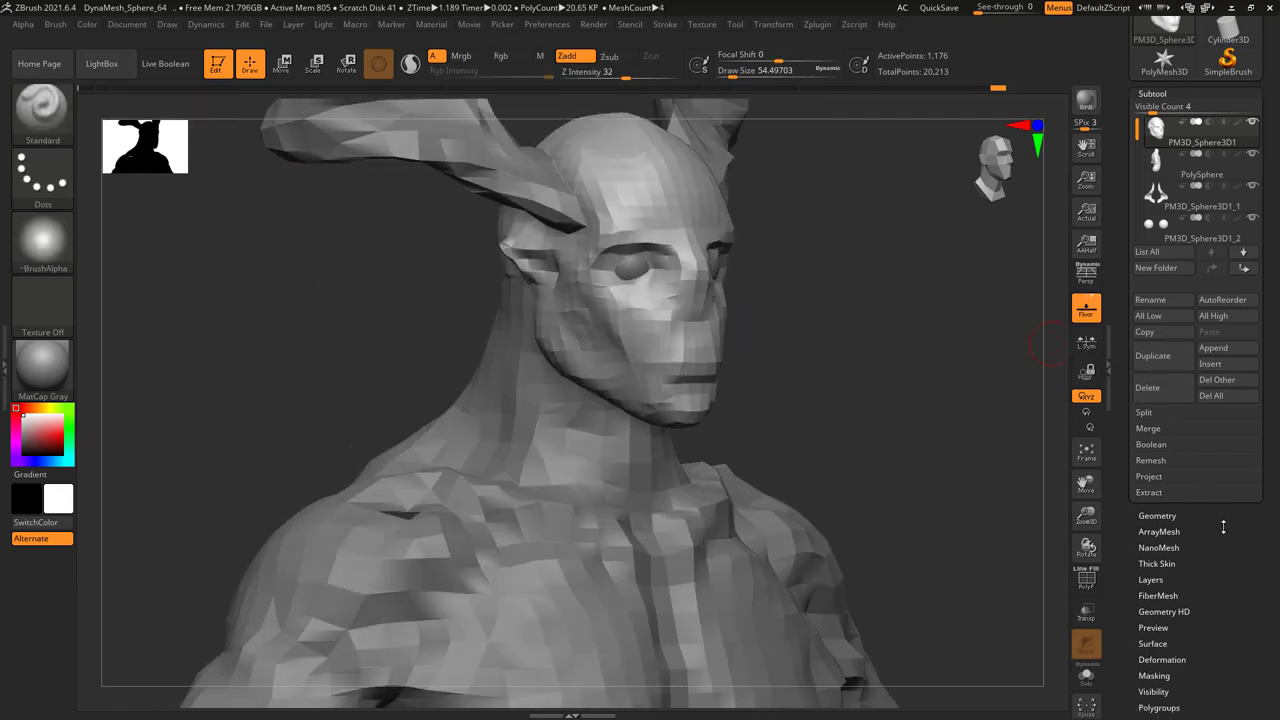
pyautogui.click(1160, 428)
pyautogui.scroll(-1, 1227, 534)
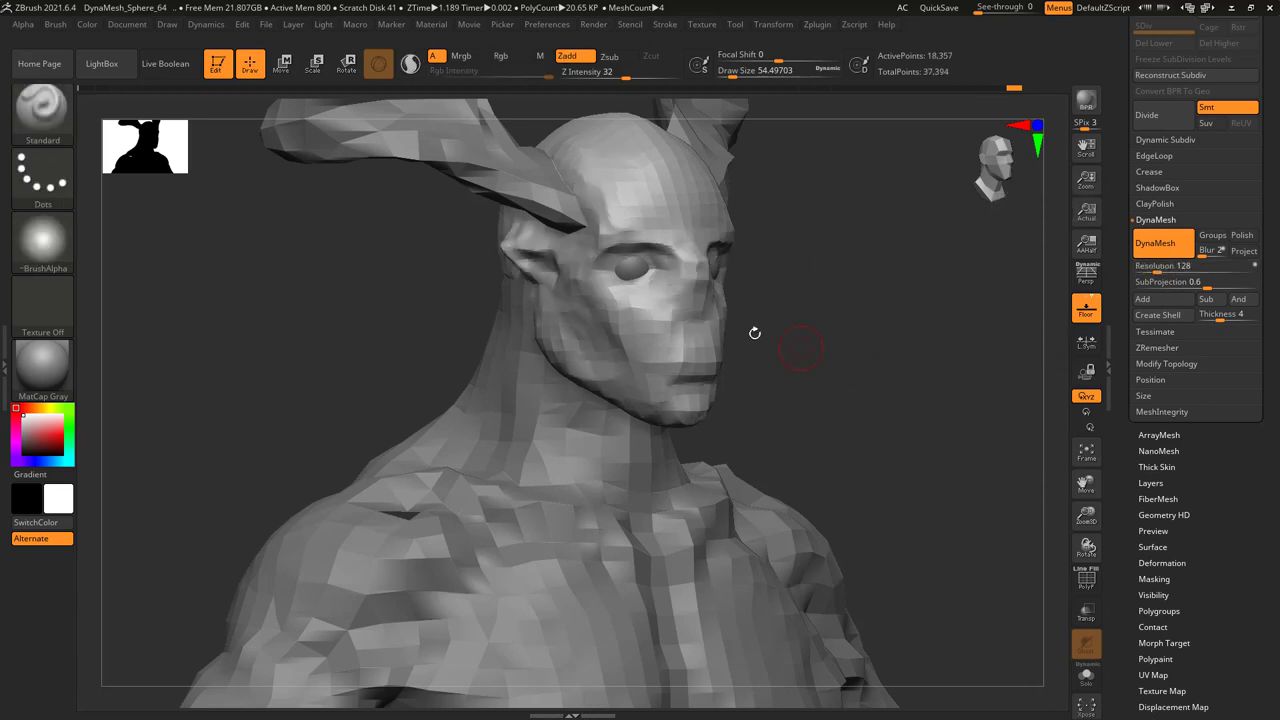
# - Select the left eyeball subtool and nudge it along X with the move gizmo
pyautogui.moveTo(754, 331)
pyautogui.mouseDown()
pyautogui.moveTo(705, 297)
pyautogui.moveTo(760, 300)
pyautogui.moveTo(679, 281)
pyautogui.moveTo(654, 307)
pyautogui.mouseUp()
pyautogui.press('space')
pyautogui.press('space')
pyautogui.keyDown('alt'); pyautogui.click(652, 297); pyautogui.keyUp('alt')
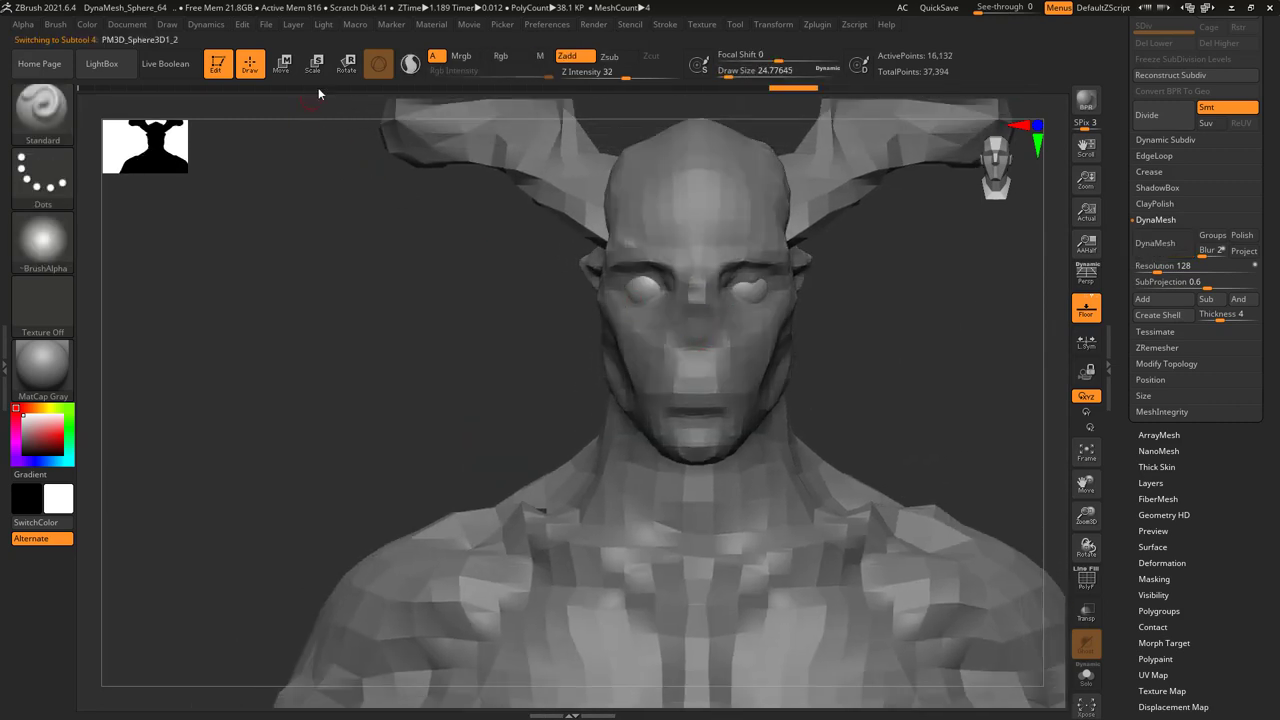
pyautogui.press('w')
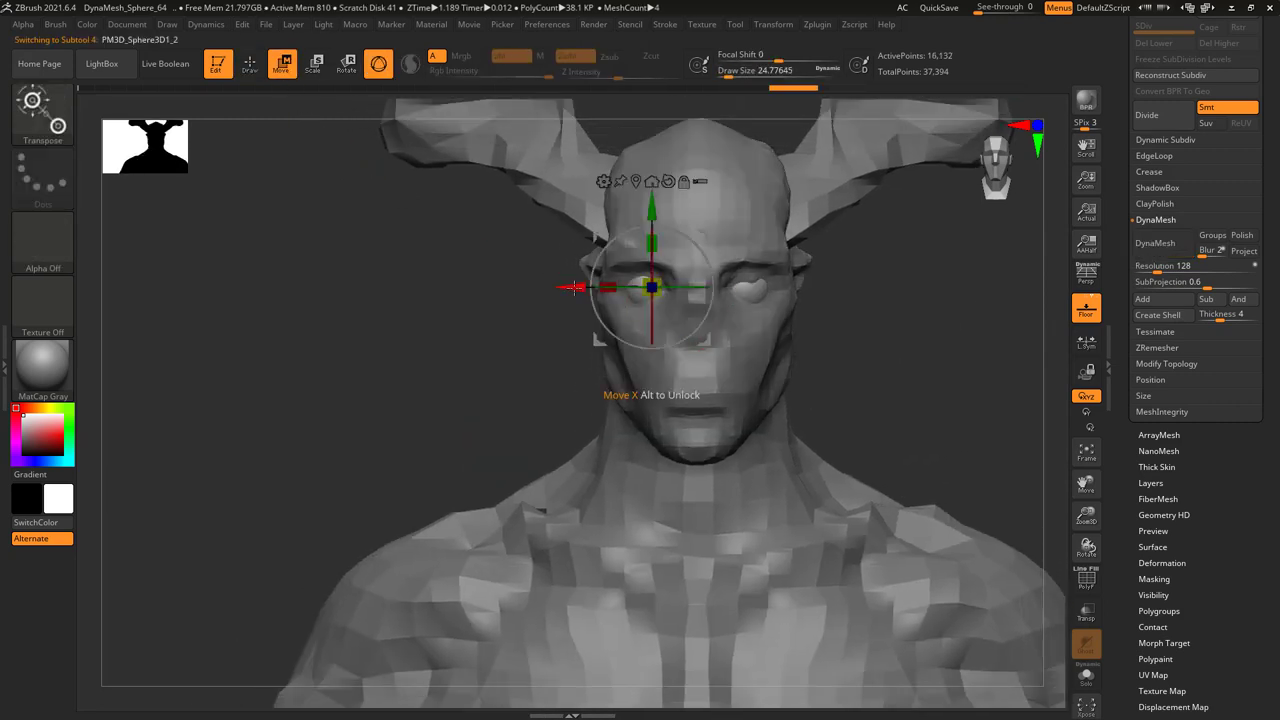
pyautogui.moveTo(574, 288); pyautogui.dragTo(581, 288)
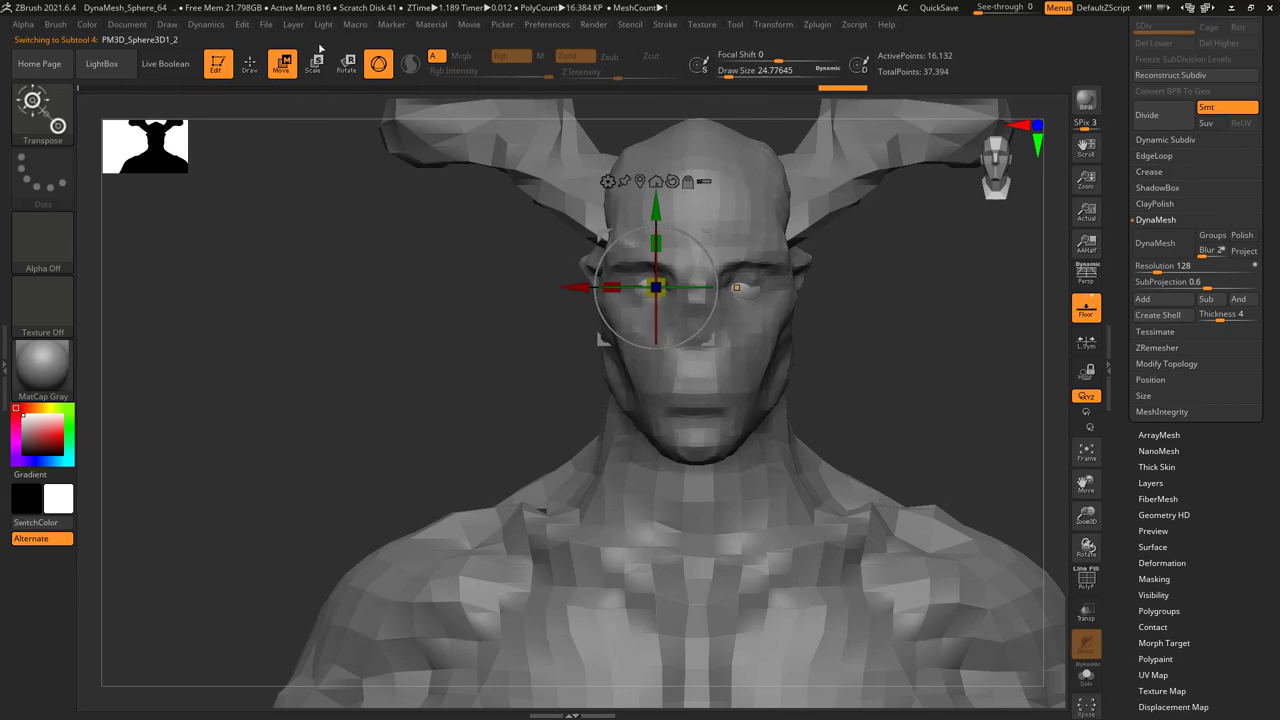
pyautogui.press('q')
pyautogui.moveTo(514, 251); pyautogui.dragTo(718, 275)
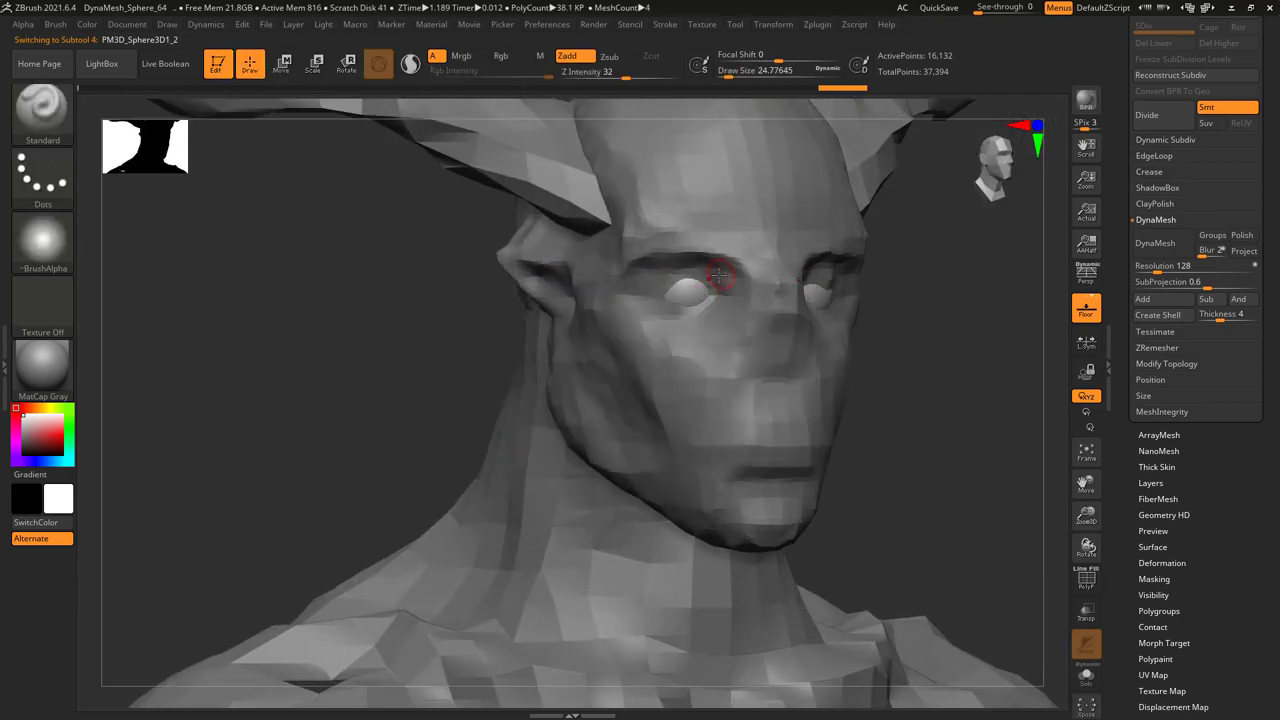
# - Reselect the head subtool and set the Standard brush Z Intensity to about 49
pyautogui.keyDown('alt'); pyautogui.click(711, 302); pyautogui.keyUp('alt')
pyautogui.press('b')
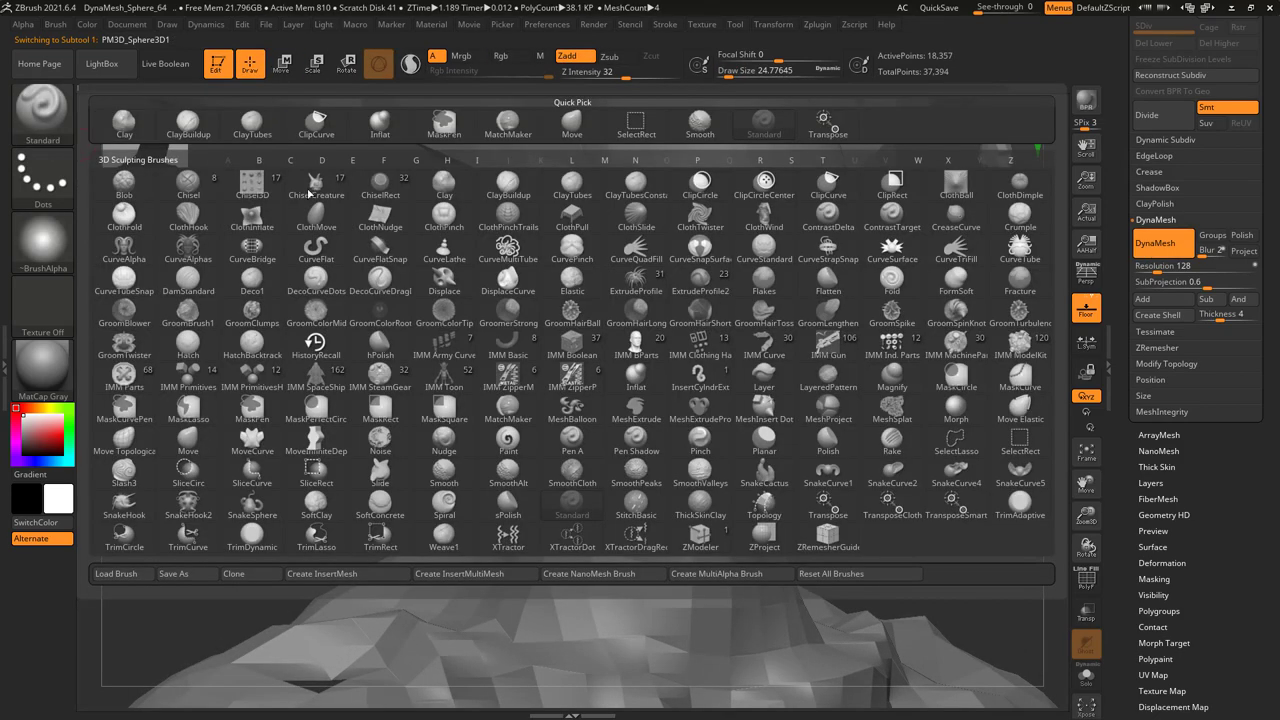
pyautogui.press('space')
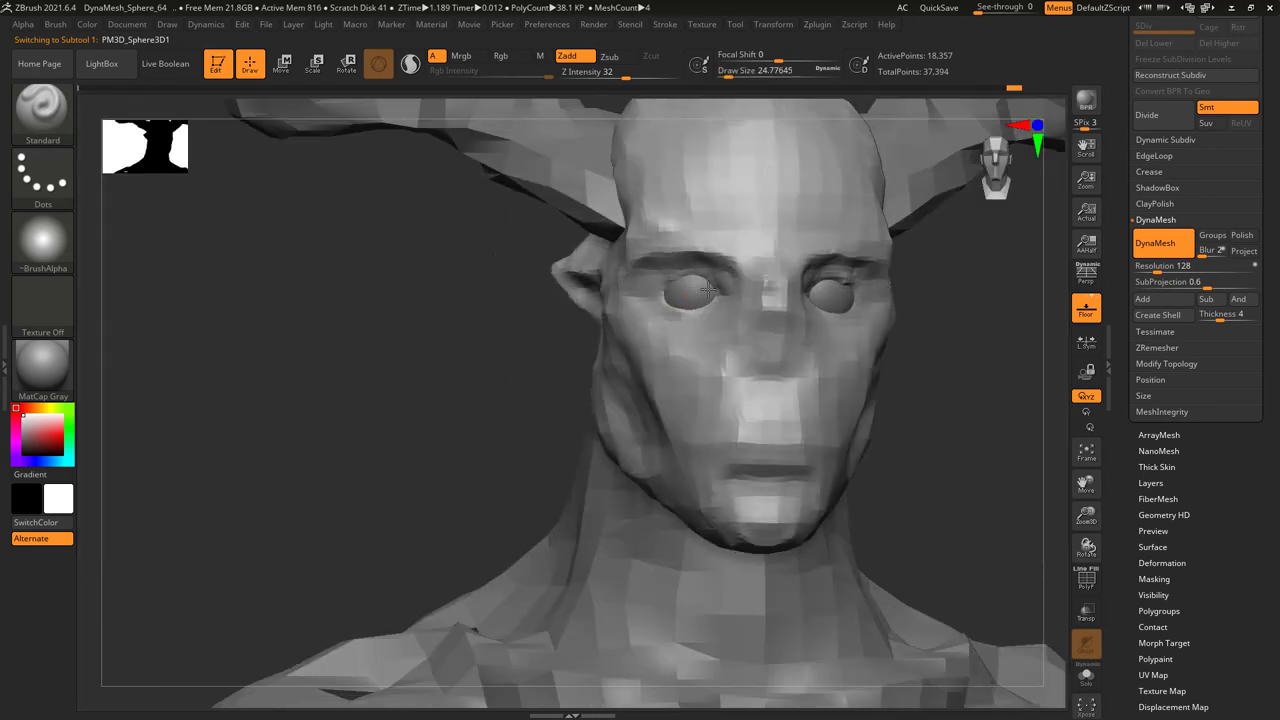
pyautogui.press('space')
pyautogui.moveTo(783, 337); pyautogui.dragTo(789, 337)
pyautogui.moveTo(789, 337)
pyautogui.mouseDown(button='right')
pyautogui.moveTo(720, 329)
pyautogui.moveTo(657, 274)
pyautogui.moveTo(706, 300)
pyautogui.moveTo(700, 291)
pyautogui.moveTo(725, 280)
pyautogui.mouseUp(button='right')
pyautogui.press('space')
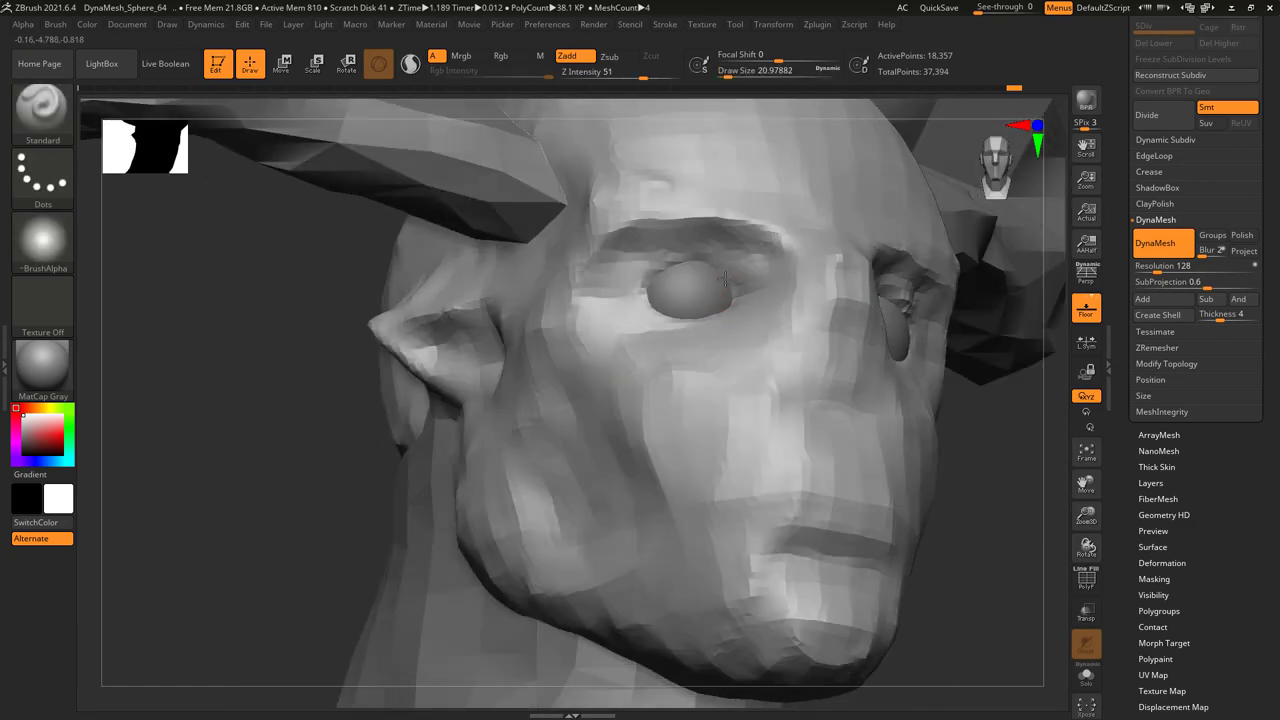
pyautogui.press('space')
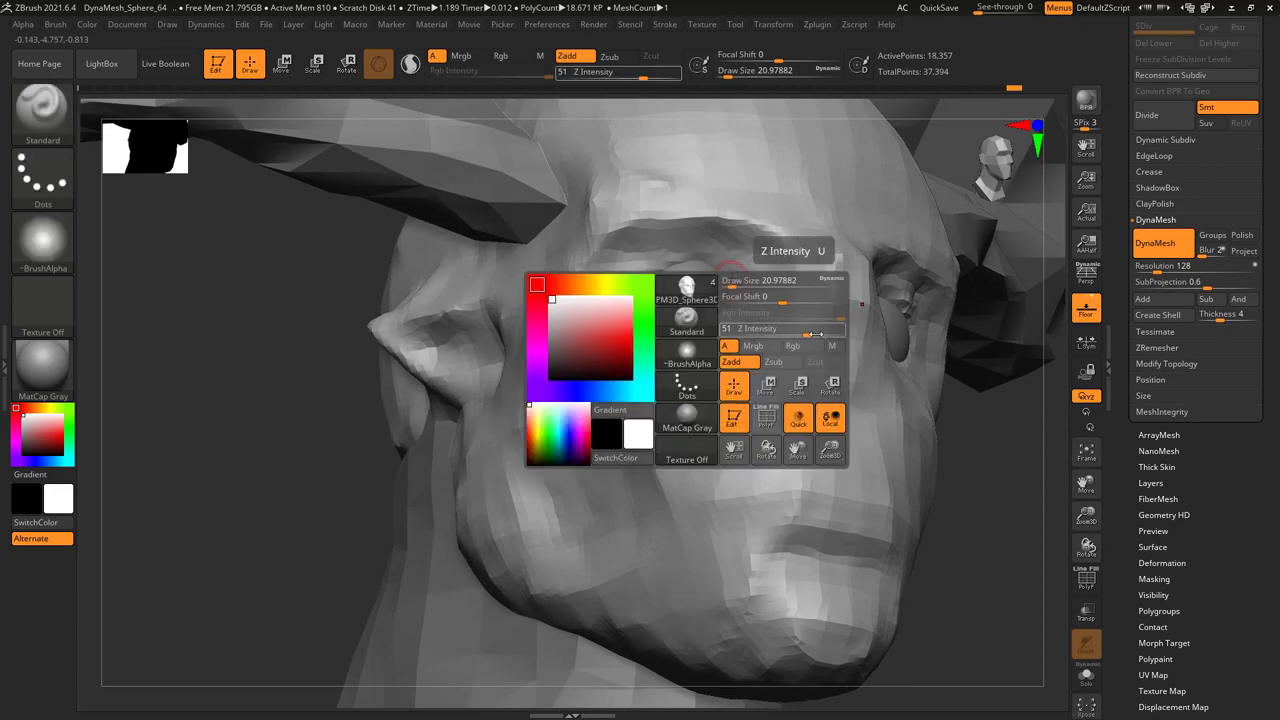
pyautogui.moveTo(809, 334); pyautogui.dragTo(804, 334)
pyautogui.moveTo(770, 305); pyautogui.dragTo(731, 283, button='right')
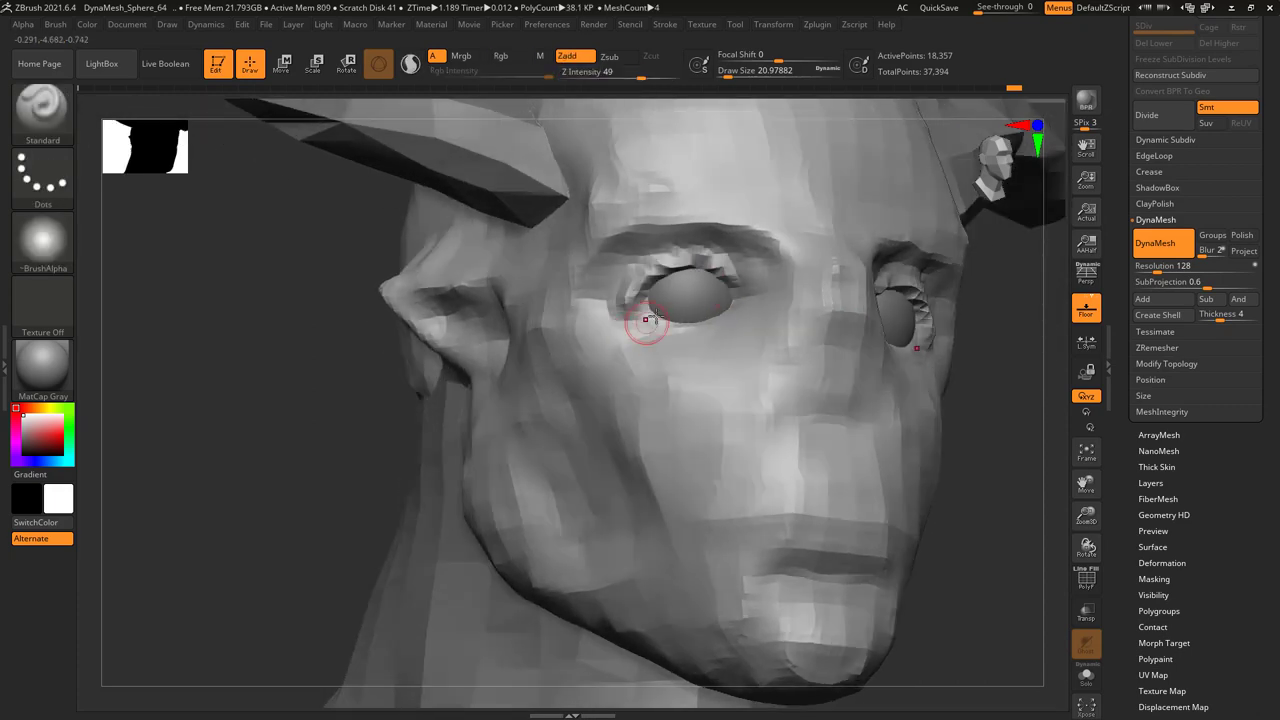
pyautogui.moveTo(646, 318); pyautogui.dragTo(691, 289, button='right')
# - Resize the brush from 33 down to about 11.6 and sculpt the eyelids
pyautogui.press('space')
pyautogui.moveTo(700, 303); pyautogui.dragTo(735, 309)
pyautogui.press('space')
pyautogui.moveTo(718, 288); pyautogui.dragTo(730, 300, button='right')
pyautogui.press('space')
pyautogui.moveTo(730, 302); pyautogui.dragTo(736, 305)
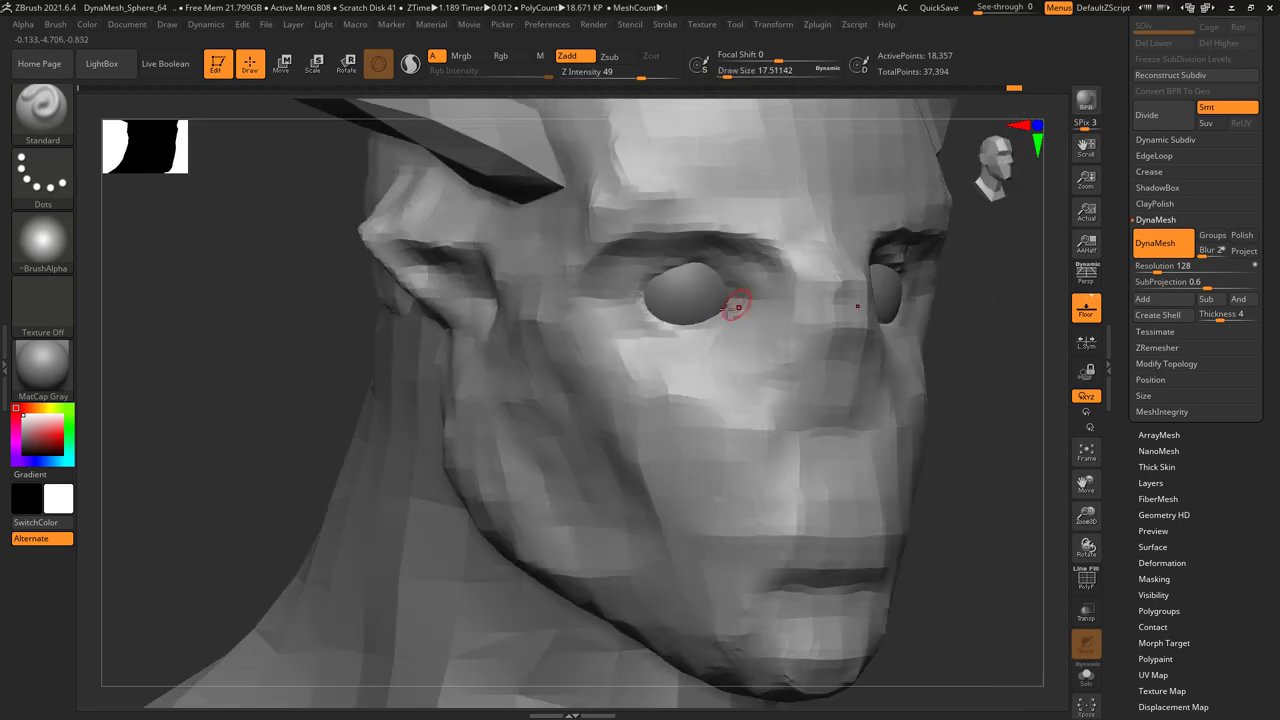
pyautogui.moveTo(727, 298)
pyautogui.mouseDown(button='right')
pyautogui.moveTo(776, 343)
pyautogui.moveTo(767, 305)
pyautogui.moveTo(741, 294)
pyautogui.mouseUp(button='right')
pyautogui.press('[')
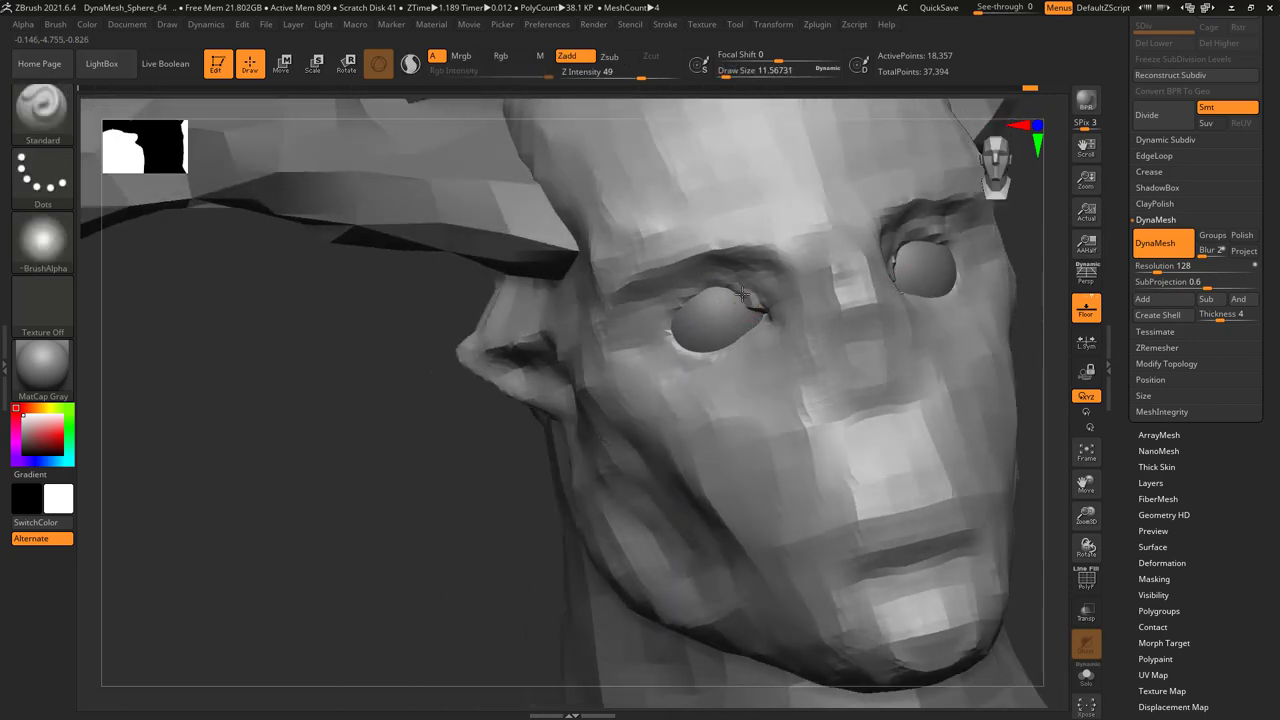
pyautogui.moveTo(690, 327); pyautogui.dragTo(717, 292, button='right')
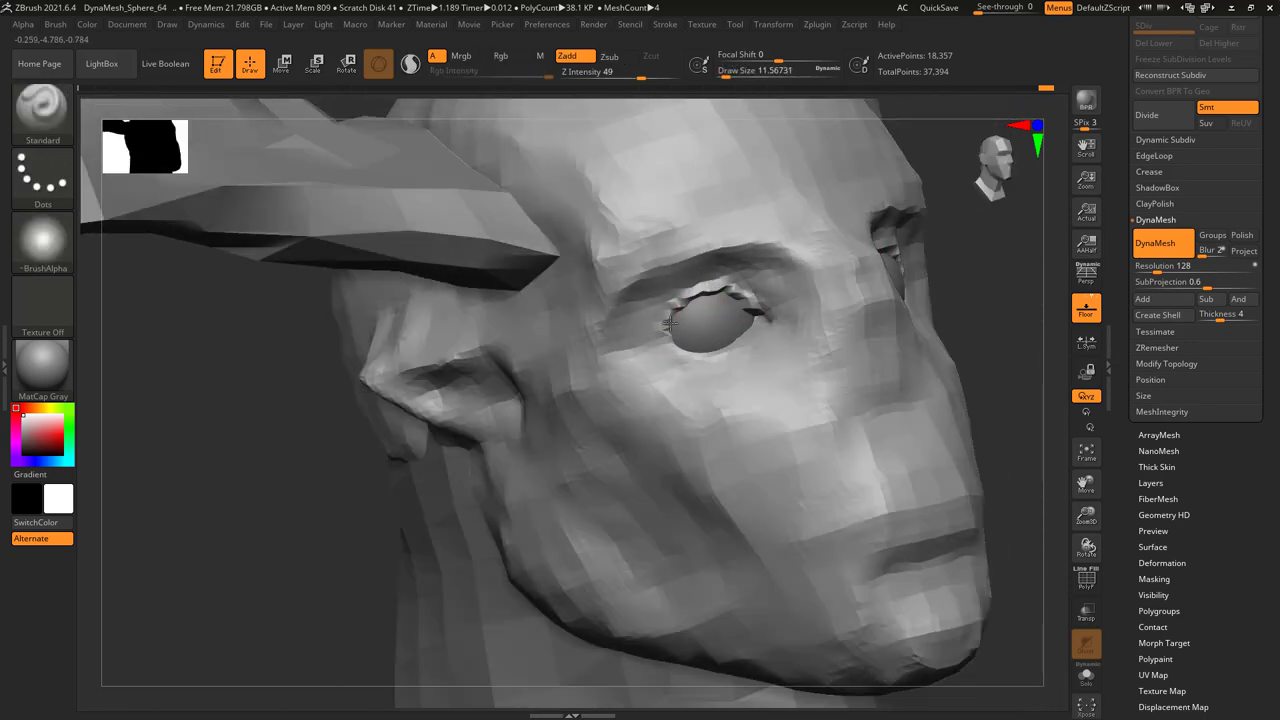
pyautogui.moveTo(657, 364)
pyautogui.mouseDown(button='right')
pyautogui.moveTo(675, 343)
pyautogui.moveTo(770, 345)
pyautogui.moveTo(778, 377)
pyautogui.moveTo(723, 377)
pyautogui.moveTo(740, 322)
pyautogui.moveTo(697, 335)
pyautogui.moveTo(690, 316)
pyautogui.moveTo(660, 386)
pyautogui.moveTo(737, 321)
pyautogui.mouseUp(button='right')
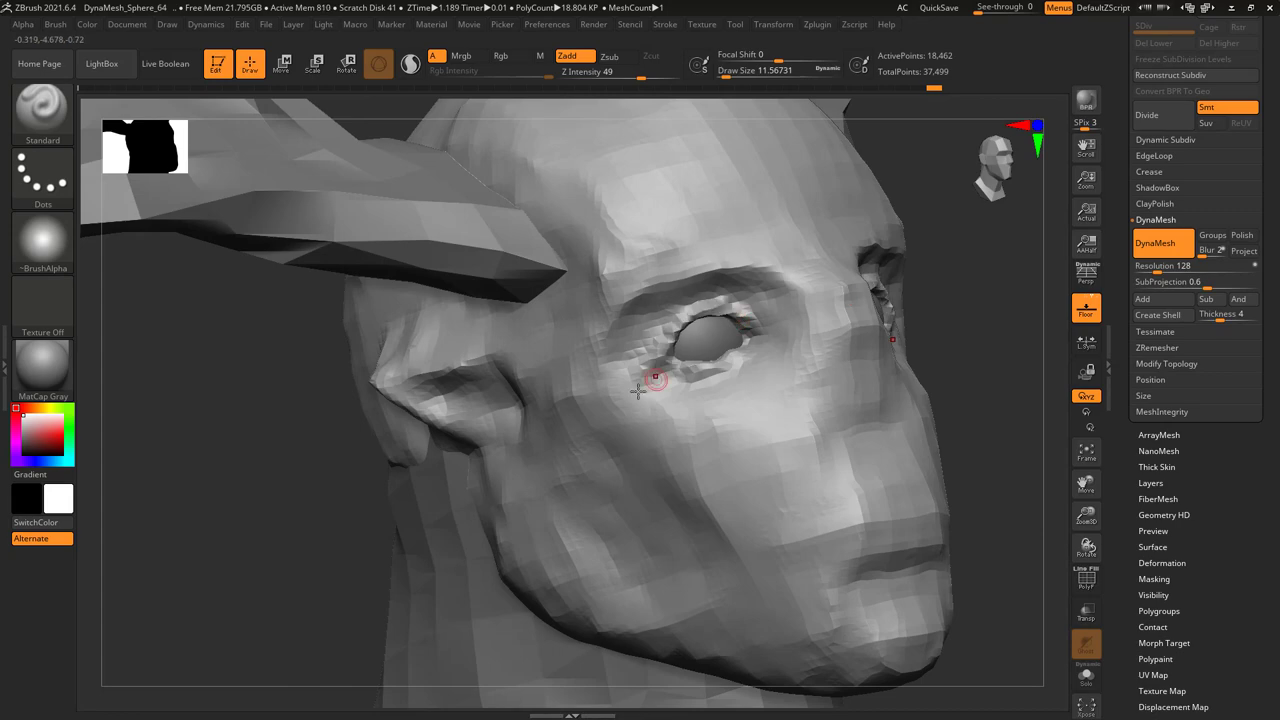
# - Enlarge the brush to about 24.8 and shape the lids around both eyes
pyautogui.moveTo(655, 378); pyautogui.dragTo(633, 349, button='right')
pyautogui.moveTo(604, 397)
pyautogui.mouseDown(button='right')
pyautogui.moveTo(640, 428)
pyautogui.moveTo(952, 357)
pyautogui.moveTo(717, 342)
pyautogui.moveTo(749, 380)
pyautogui.moveTo(674, 303)
pyautogui.moveTo(737, 337)
pyautogui.mouseUp(button='right')
pyautogui.rightClick(640, 428)
pyautogui.press('ctrl')
pyautogui.rightClick(737, 337)
pyautogui.moveTo(737, 338); pyautogui.dragTo(745, 338)
pyautogui.moveTo(717, 322)
pyautogui.mouseDown(button='right')
pyautogui.moveTo(680, 330)
pyautogui.moveTo(614, 309)
pyautogui.moveTo(706, 297)
pyautogui.moveTo(757, 349)
pyautogui.moveTo(752, 276)
pyautogui.mouseUp(button='right')
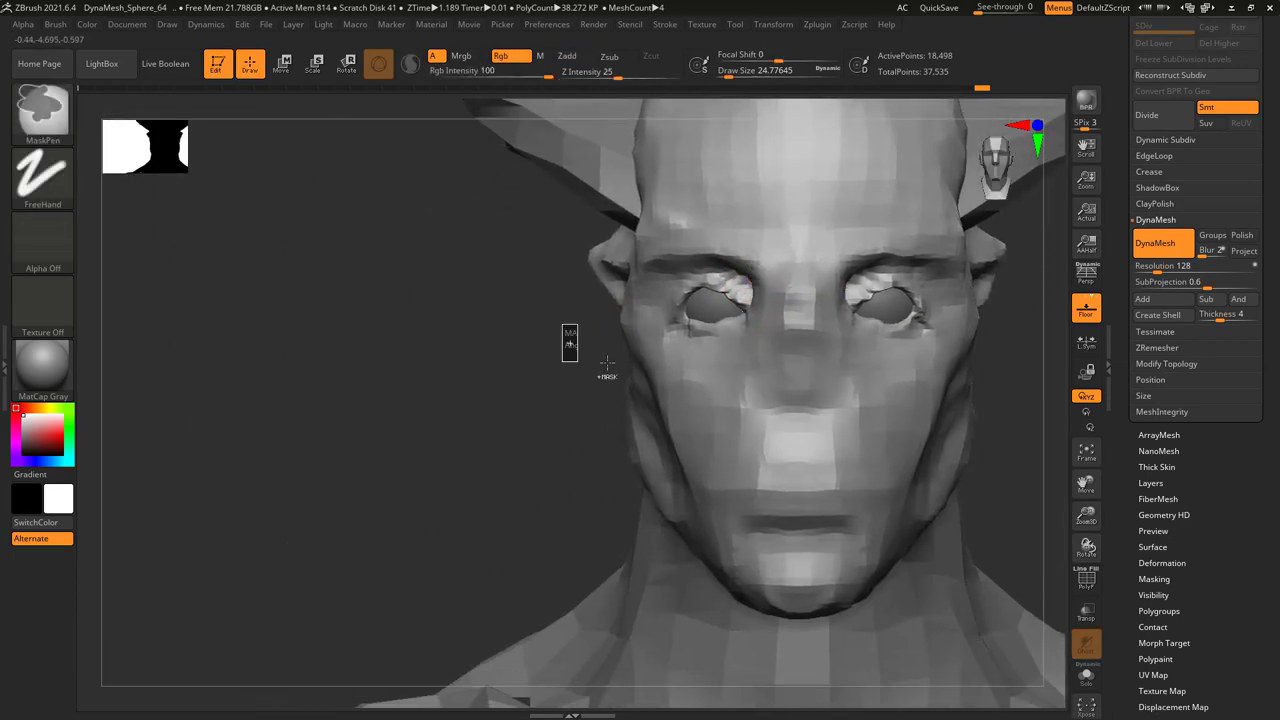
pyautogui.moveTo(569, 343)
pyautogui.mouseDown(button='right')
pyautogui.moveTo(640, 330)
pyautogui.moveTo(733, 337)
pyautogui.mouseUp(button='right')
pyautogui.rightClick(733, 337)
# - Switch to the Move brush and zoom in toward the eye
pyautogui.click(733, 337)
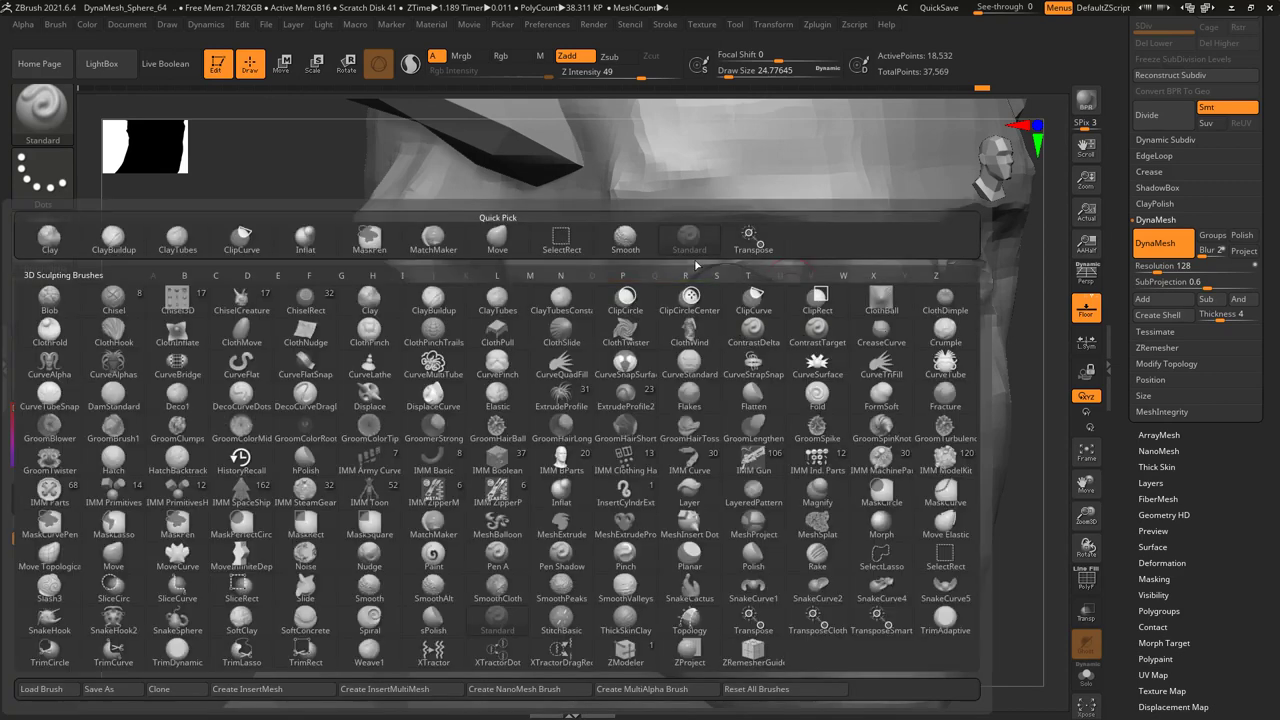
pyautogui.click(524, 243)
pyautogui.rightClick(741, 262)
pyautogui.moveTo(723, 271)
pyautogui.mouseDown(button='right')
pyautogui.moveTo(772, 256)
pyautogui.moveTo(748, 306)
pyautogui.moveTo(714, 300)
pyautogui.moveTo(737, 329)
pyautogui.moveTo(744, 291)
pyautogui.moveTo(727, 248)
pyautogui.moveTo(757, 255)
pyautogui.mouseUp(button='right')
pyautogui.rightClick(772, 256)
# - Resize the Move brush between 11.6 and 33 and push the eyelid forms
pyautogui.press('space')
pyautogui.moveTo(800, 212)
pyautogui.mouseDown()
pyautogui.moveTo(769, 190)
pyautogui.moveTo(788, 238)
pyautogui.mouseUp()
pyautogui.press('space')
pyautogui.press('space')
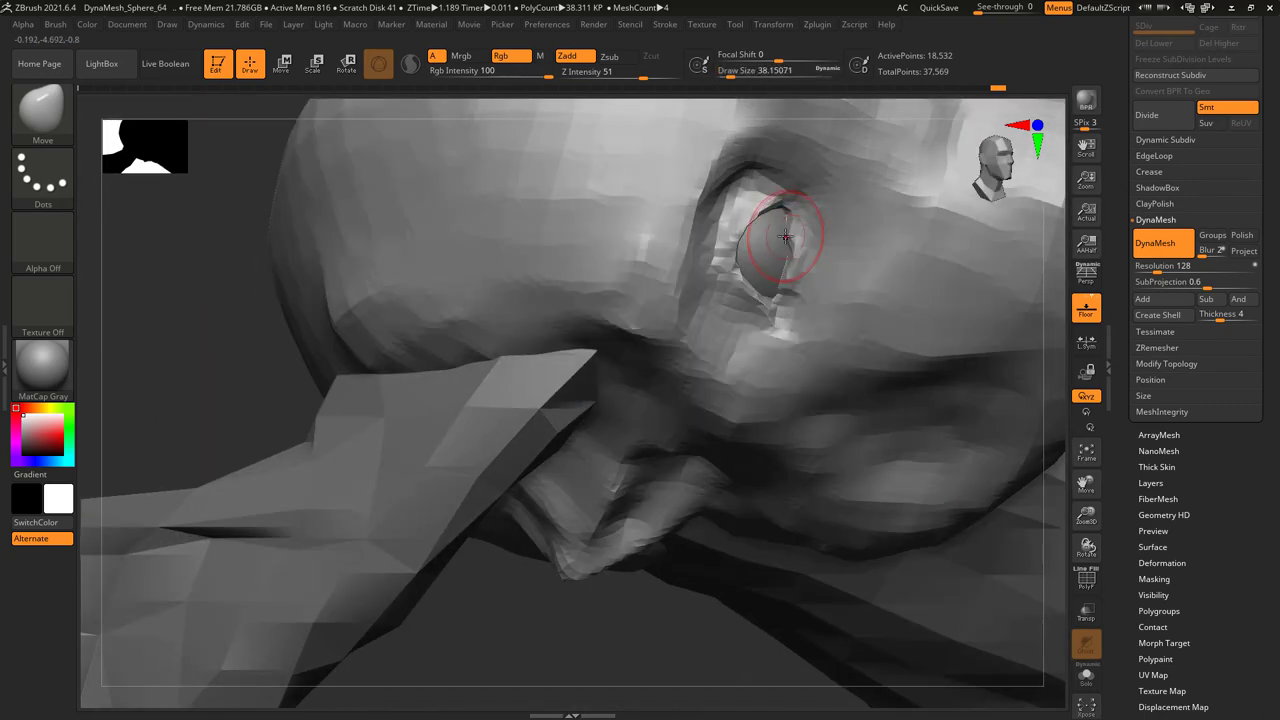
pyautogui.press('space')
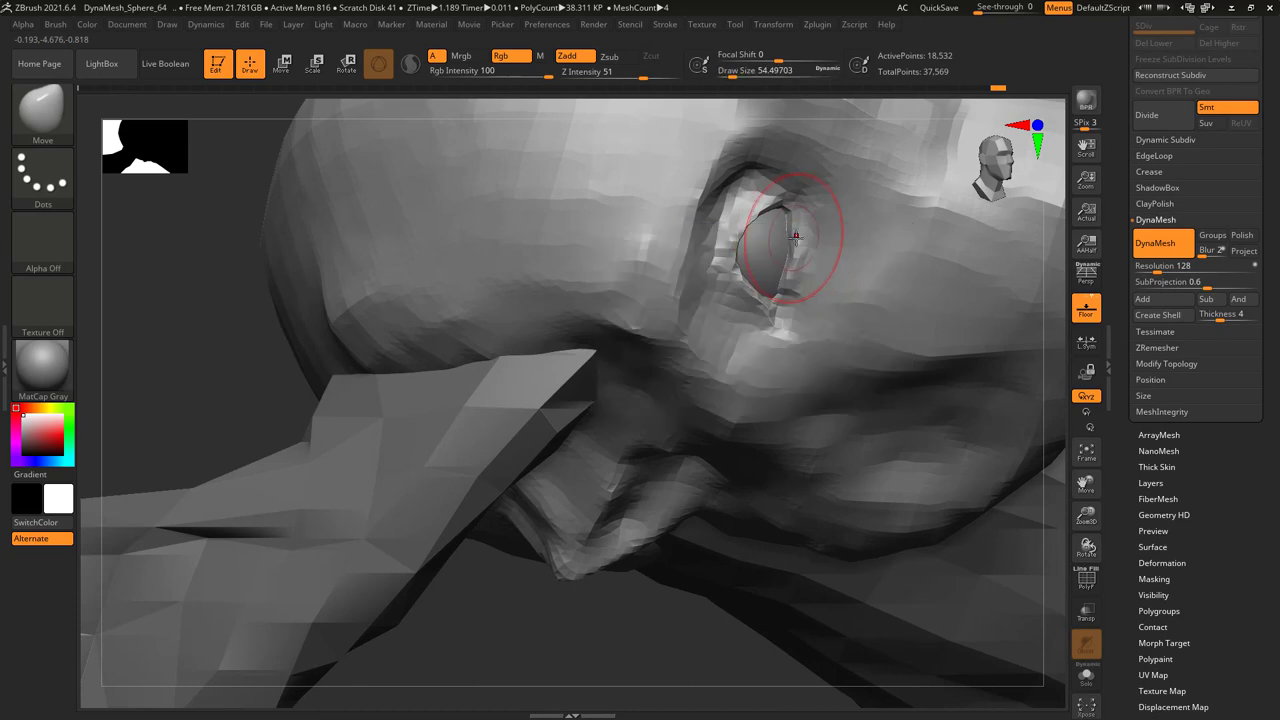
pyautogui.press('space')
pyautogui.moveTo(808, 234); pyautogui.dragTo(795, 233)
pyautogui.moveTo(800, 232)
pyautogui.mouseDown(button='right')
pyautogui.moveTo(772, 272)
pyautogui.moveTo(731, 220)
pyautogui.moveTo(745, 330)
pyautogui.moveTo(757, 286)
pyautogui.moveTo(814, 400)
pyautogui.moveTo(780, 403)
pyautogui.moveTo(795, 405)
pyautogui.moveTo(871, 314)
pyautogui.moveTo(808, 400)
pyautogui.moveTo(768, 365)
pyautogui.moveTo(851, 337)
pyautogui.moveTo(808, 423)
pyautogui.moveTo(833, 419)
pyautogui.moveTo(808, 457)
pyautogui.moveTo(777, 343)
pyautogui.moveTo(795, 319)
pyautogui.moveTo(800, 340)
pyautogui.moveTo(820, 260)
pyautogui.moveTo(850, 320)
pyautogui.moveTo(803, 343)
pyautogui.moveTo(666, 320)
pyautogui.moveTo(843, 314)
pyautogui.moveTo(812, 330)
pyautogui.moveTo(940, 357)
pyautogui.moveTo(886, 366)
pyautogui.moveTo(825, 290)
pyautogui.moveTo(800, 300)
pyautogui.moveTo(813, 288)
pyautogui.mouseUp(button='right')
pyautogui.press('space')
pyautogui.press('space')
pyautogui.press('space')
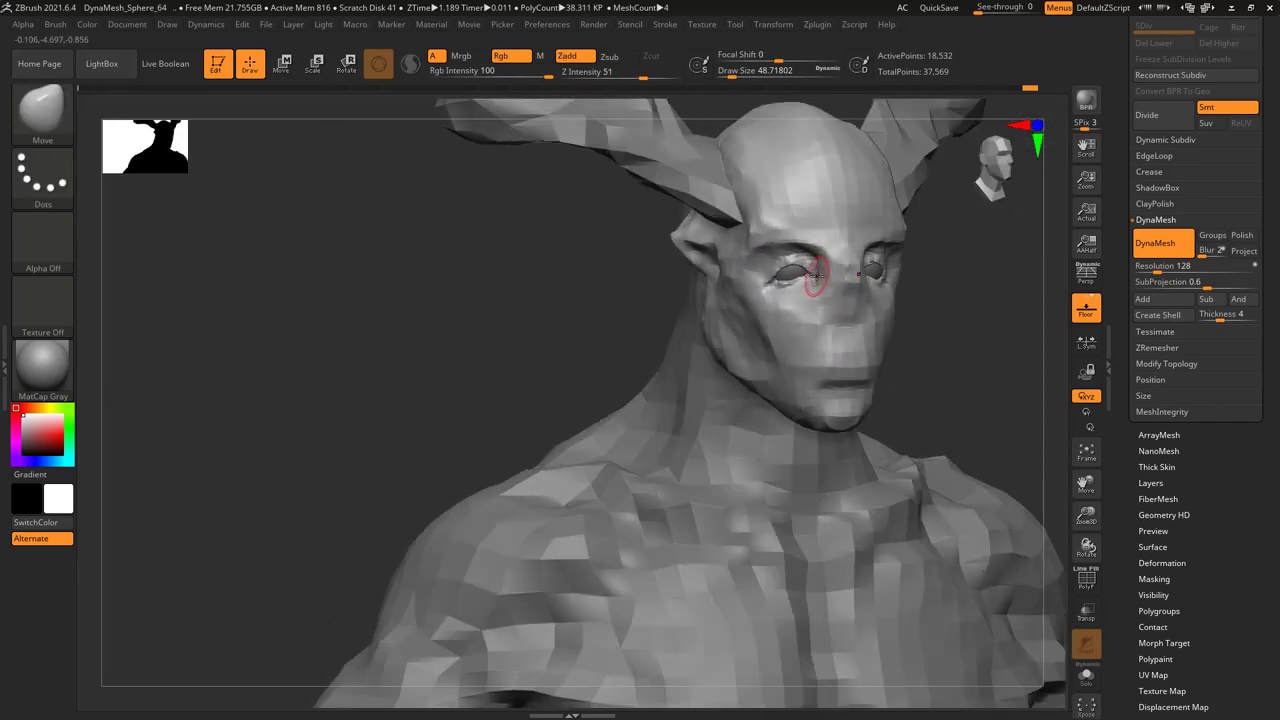
pyautogui.press('space')
# - Switch back to the Standard brush and set its size and intensity for socket detailing
pyautogui.click(790, 268)
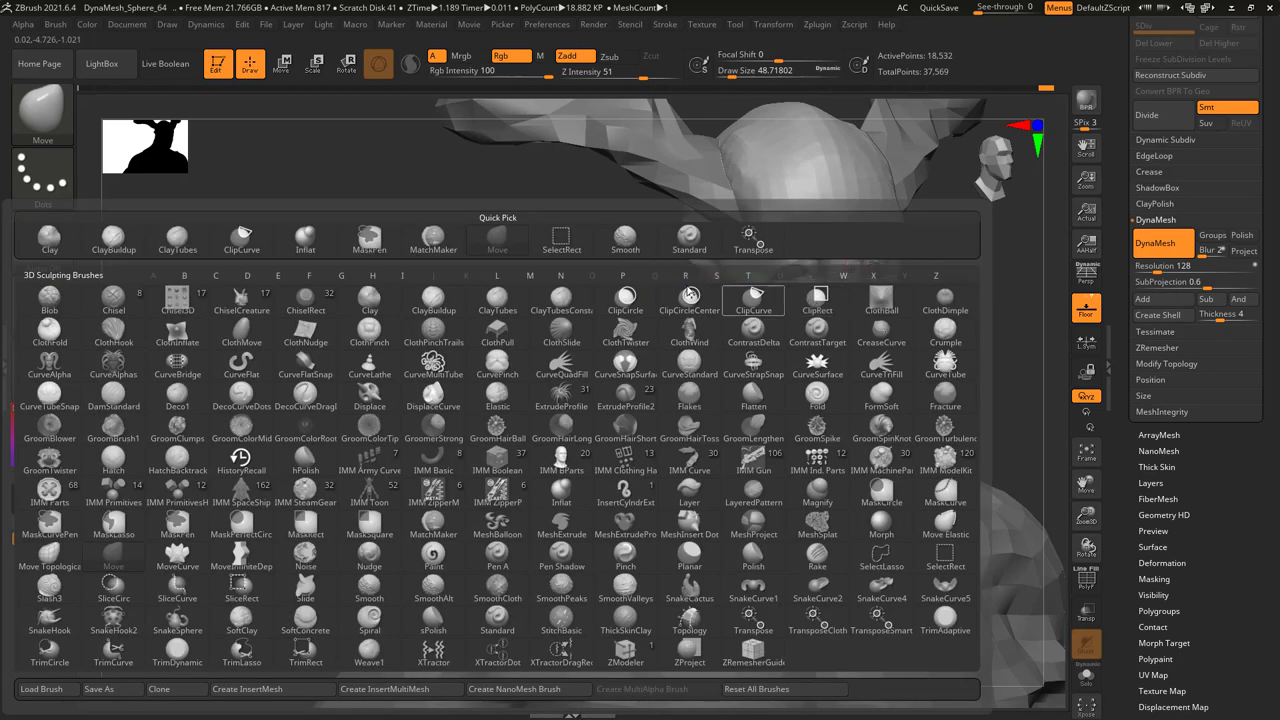
pyautogui.press('s')
pyautogui.press('t')
pyautogui.moveTo(748, 286)
pyautogui.mouseDown(button='right')
pyautogui.moveTo(852, 283)
pyautogui.moveTo(790, 300)
pyautogui.moveTo(822, 262)
pyautogui.moveTo(791, 325)
pyautogui.moveTo(830, 271)
pyautogui.mouseUp(button='right')
pyautogui.press('space')
pyautogui.press('ctrl')
pyautogui.press('space')
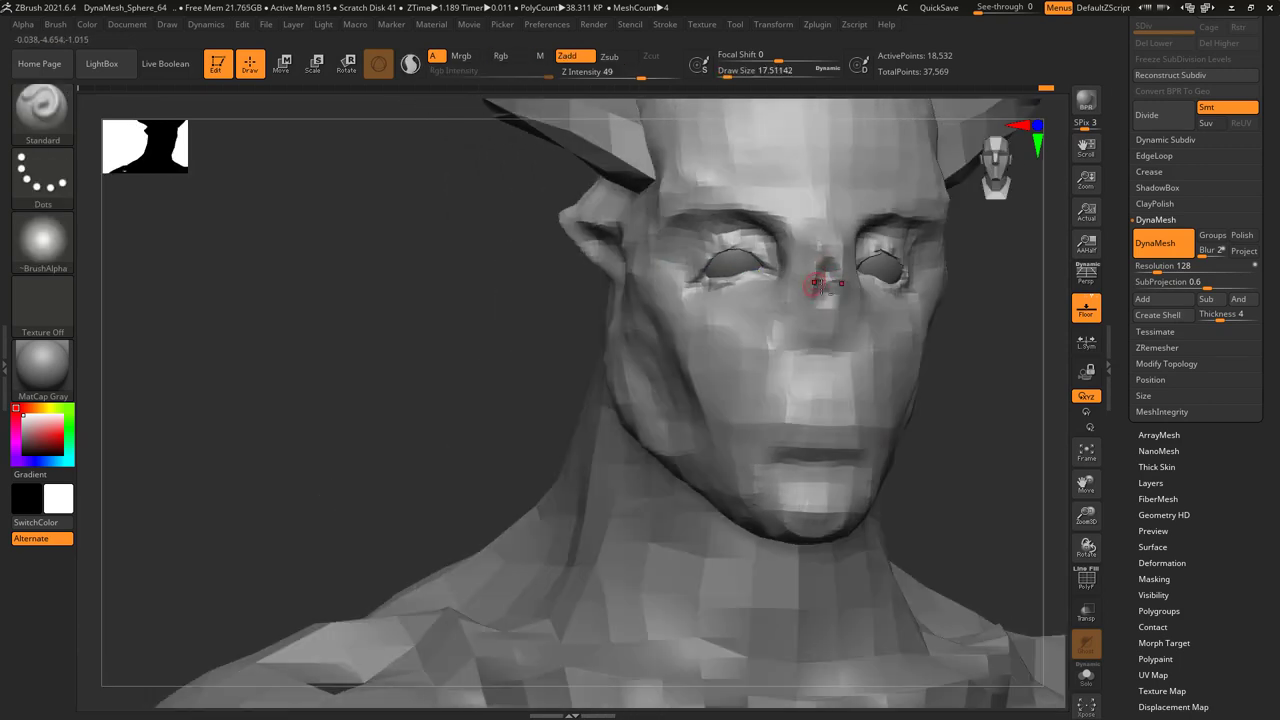
pyautogui.press('space')
pyautogui.press('space')
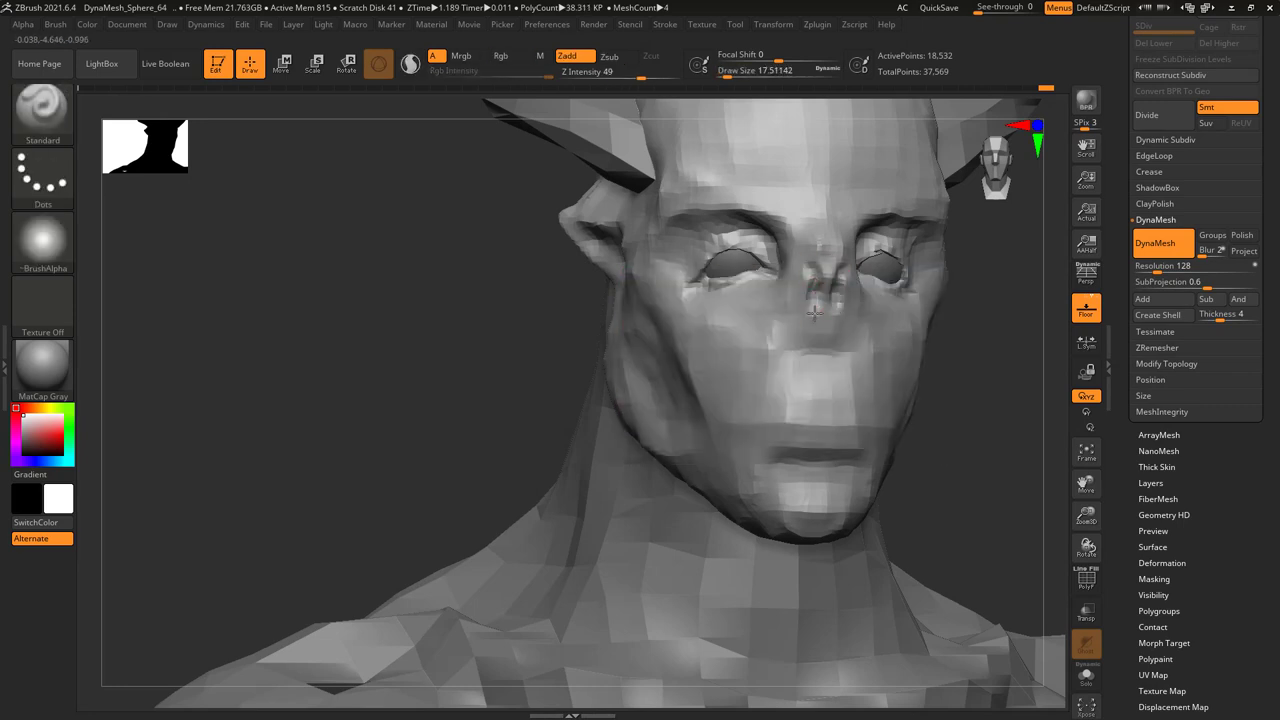
pyautogui.moveTo(797, 296)
pyautogui.mouseDown(button='right')
pyautogui.moveTo(802, 283)
pyautogui.moveTo(806, 300)
pyautogui.moveTo(820, 290)
pyautogui.mouseUp(button='right')
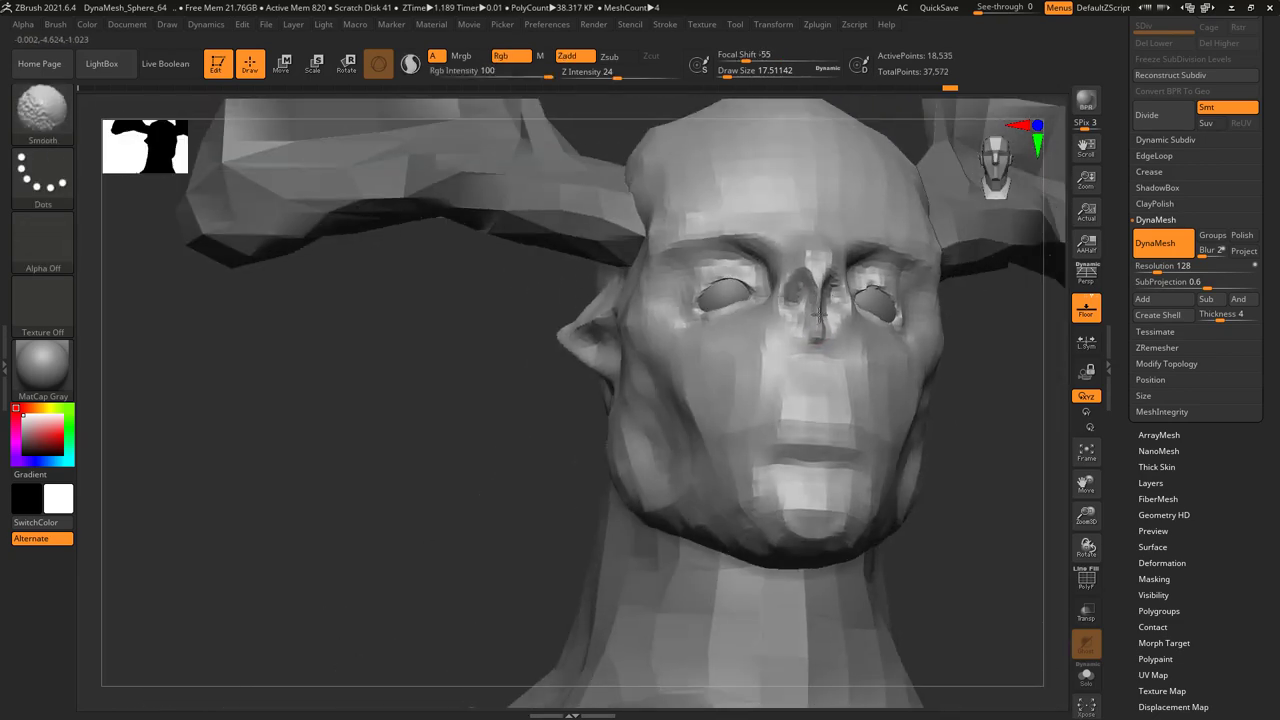
pyautogui.moveTo(800, 338)
pyautogui.mouseDown(button='right')
pyautogui.moveTo(800, 309)
pyautogui.moveTo(842, 283)
pyautogui.mouseUp(button='right')
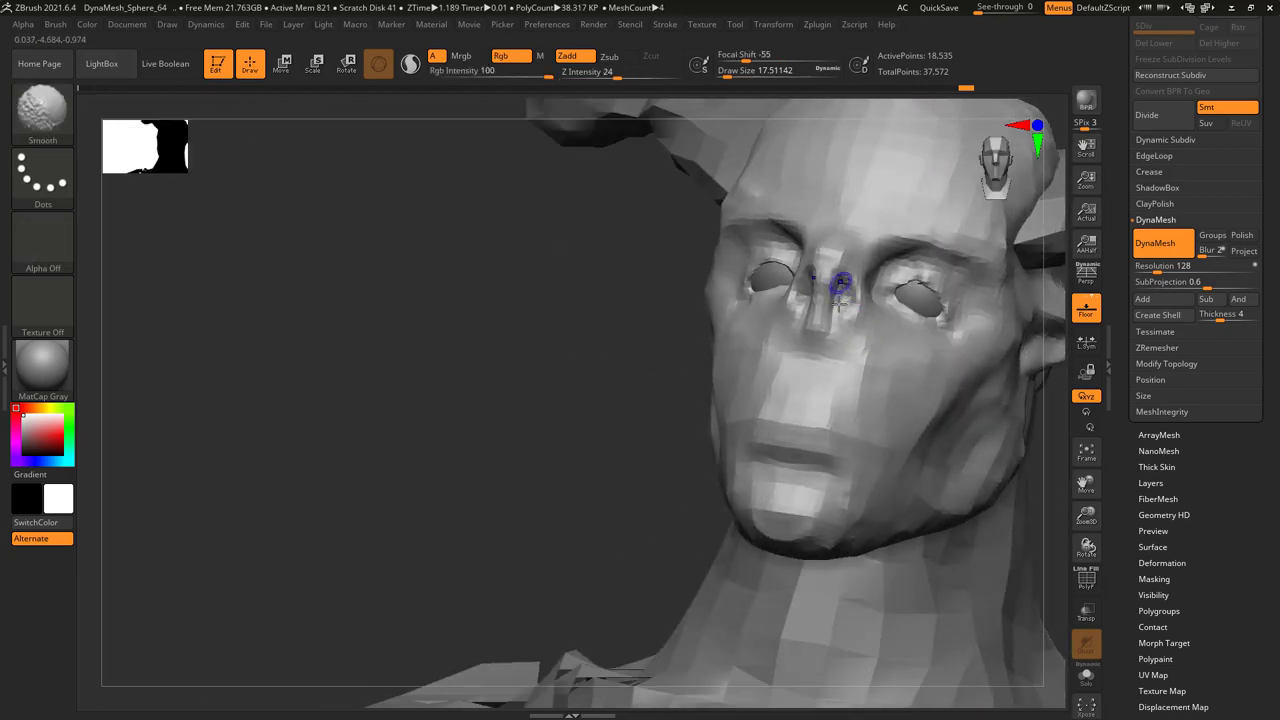
pyautogui.moveTo(817, 333); pyautogui.dragTo(847, 340, button='right')
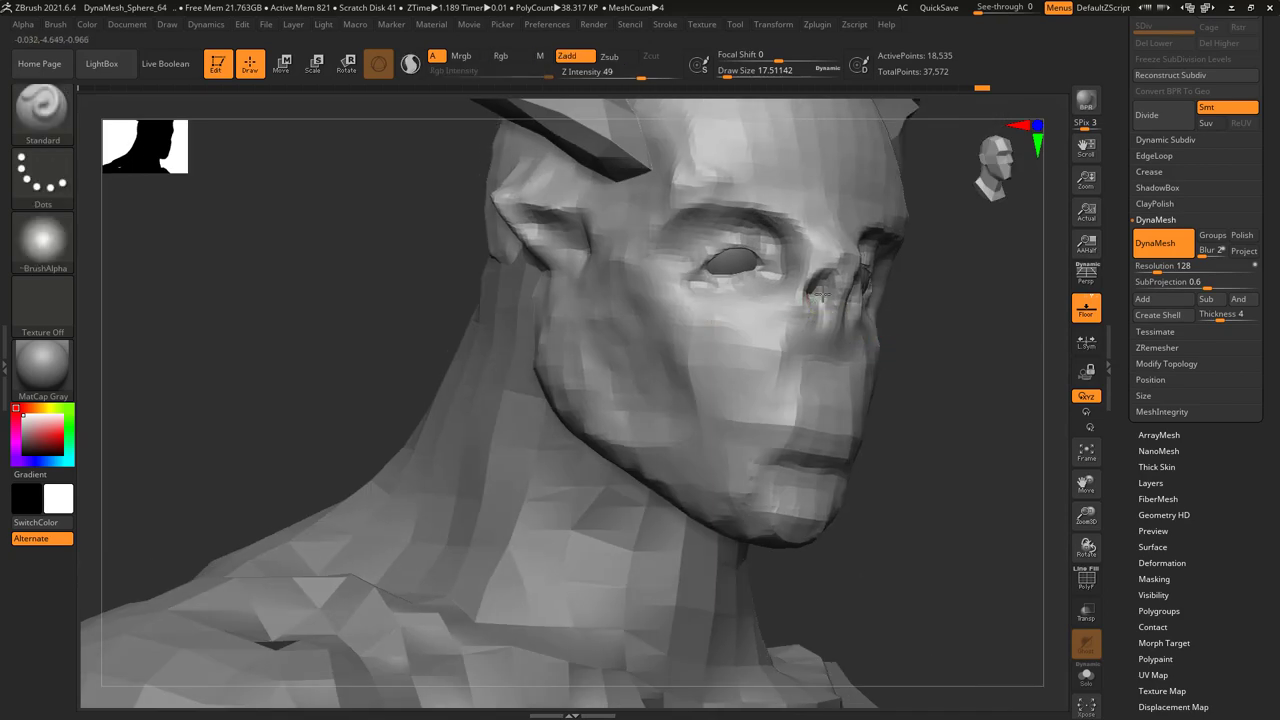
# - Lower the intensity to 43, then 23, and sculpt the brow and sockets
pyautogui.rightClick(847, 340)
pyautogui.moveTo(884, 337); pyautogui.dragTo(881, 337)
pyautogui.moveTo(840, 330)
pyautogui.mouseDown(button='right')
pyautogui.moveTo(787, 305)
pyautogui.moveTo(847, 340)
pyautogui.mouseUp(button='right')
pyautogui.rightClick(847, 340)
pyautogui.moveTo(862, 341); pyautogui.dragTo(838, 341)
pyautogui.moveTo(838, 341); pyautogui.dragTo(793, 338, button='right')
pyautogui.moveTo(777, 337)
pyautogui.mouseDown(button='right')
pyautogui.moveTo(795, 330)
pyautogui.moveTo(800, 350)
pyautogui.moveTo(763, 286)
pyautogui.moveTo(775, 295)
pyautogui.mouseUp(button='right')
pyautogui.press('space')
pyautogui.press('space')
pyautogui.moveTo(800, 304); pyautogui.dragTo(785, 304)
pyautogui.moveTo(785, 304); pyautogui.dragTo(775, 290, button='right')
pyautogui.press('space')
pyautogui.moveTo(775, 290); pyautogui.dragTo(795, 290)
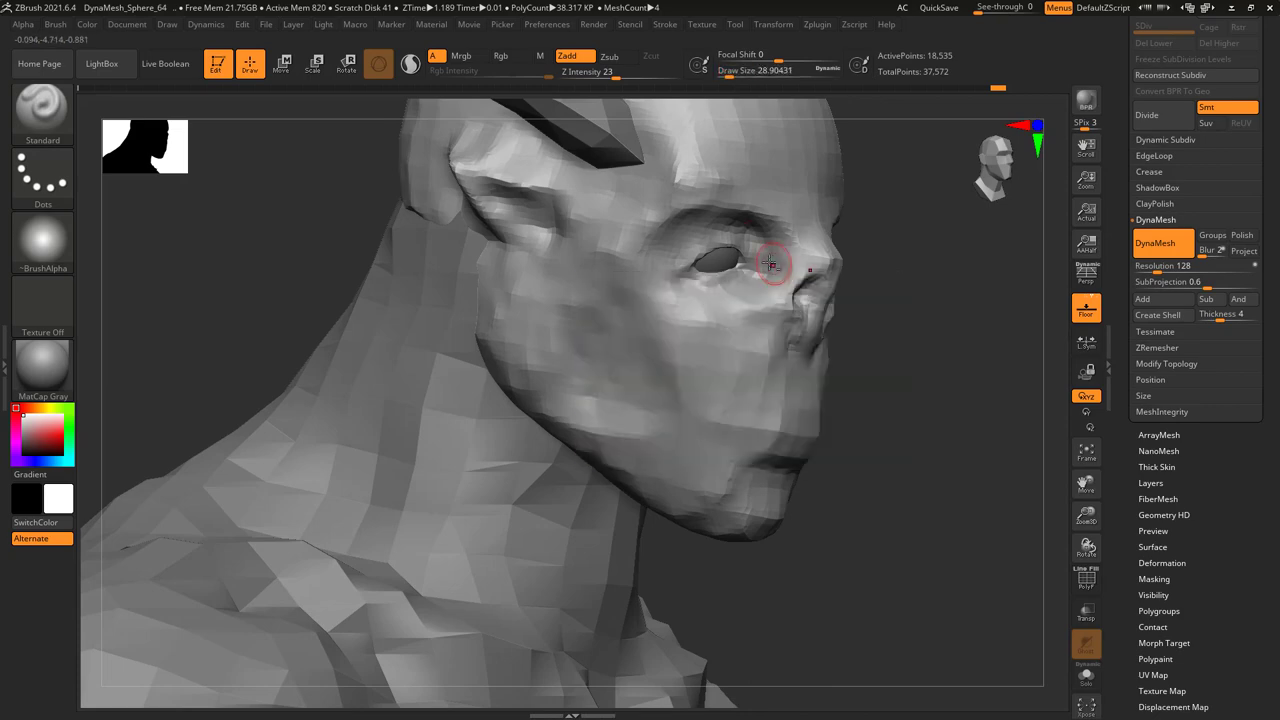
pyautogui.moveTo(750, 251)
pyautogui.mouseDown(button='right')
pyautogui.moveTo(773, 283)
pyautogui.moveTo(783, 243)
pyautogui.moveTo(777, 258)
pyautogui.moveTo(820, 247)
pyautogui.moveTo(805, 230)
pyautogui.moveTo(788, 232)
pyautogui.moveTo(776, 268)
pyautogui.moveTo(792, 302)
pyautogui.moveTo(828, 272)
pyautogui.moveTo(808, 273)
pyautogui.moveTo(817, 317)
pyautogui.moveTo(786, 270)
pyautogui.moveTo(778, 292)
pyautogui.moveTo(726, 277)
pyautogui.mouseUp(button='right')
# - Shift-smooth the eye area and refine the sockets with a smaller brush
pyautogui.press('shift')
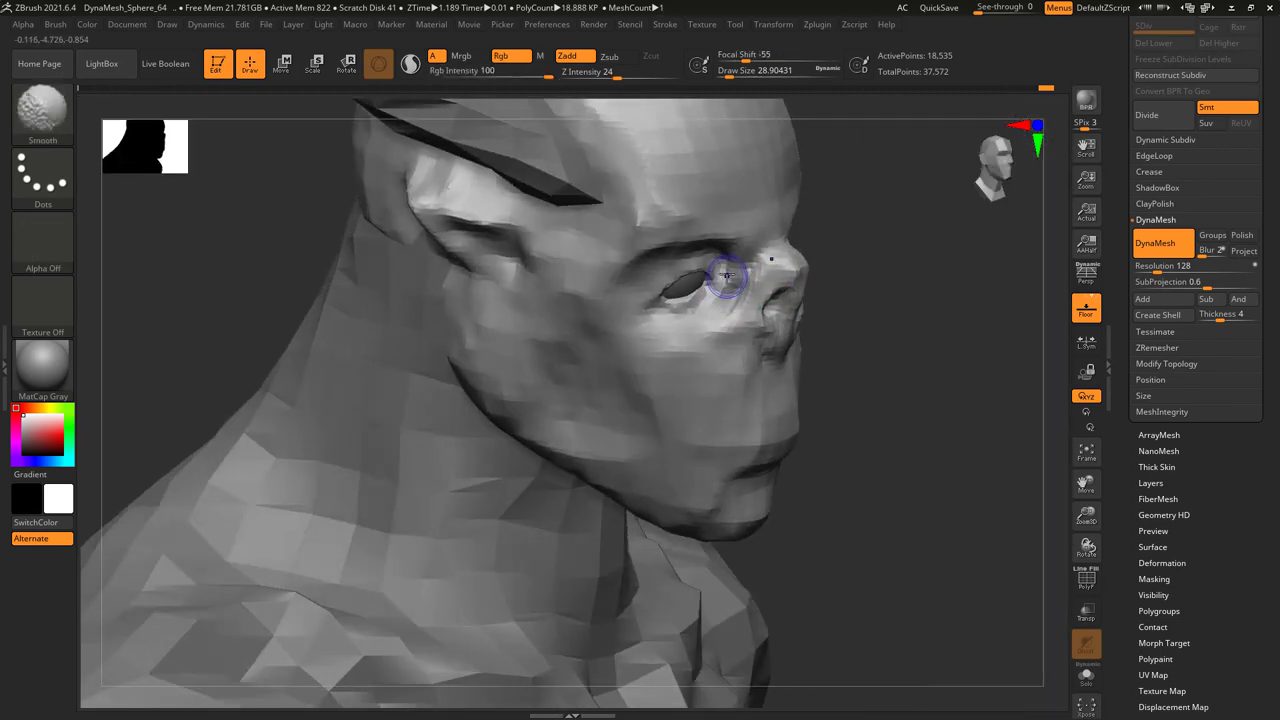
pyautogui.moveTo(870, 297)
pyautogui.mouseDown(button='right')
pyautogui.moveTo(760, 298)
pyautogui.moveTo(686, 275)
pyautogui.moveTo(694, 320)
pyautogui.moveTo(817, 342)
pyautogui.moveTo(720, 300)
pyautogui.moveTo(645, 315)
pyautogui.moveTo(712, 283)
pyautogui.moveTo(686, 286)
pyautogui.moveTo(694, 257)
pyautogui.moveTo(677, 274)
pyautogui.mouseUp(button='right')
pyautogui.press('space')
pyautogui.press('ctrl')
pyautogui.press('space')
pyautogui.press('ctrl')
pyautogui.press('space')
pyautogui.press('space')
pyautogui.press('space')
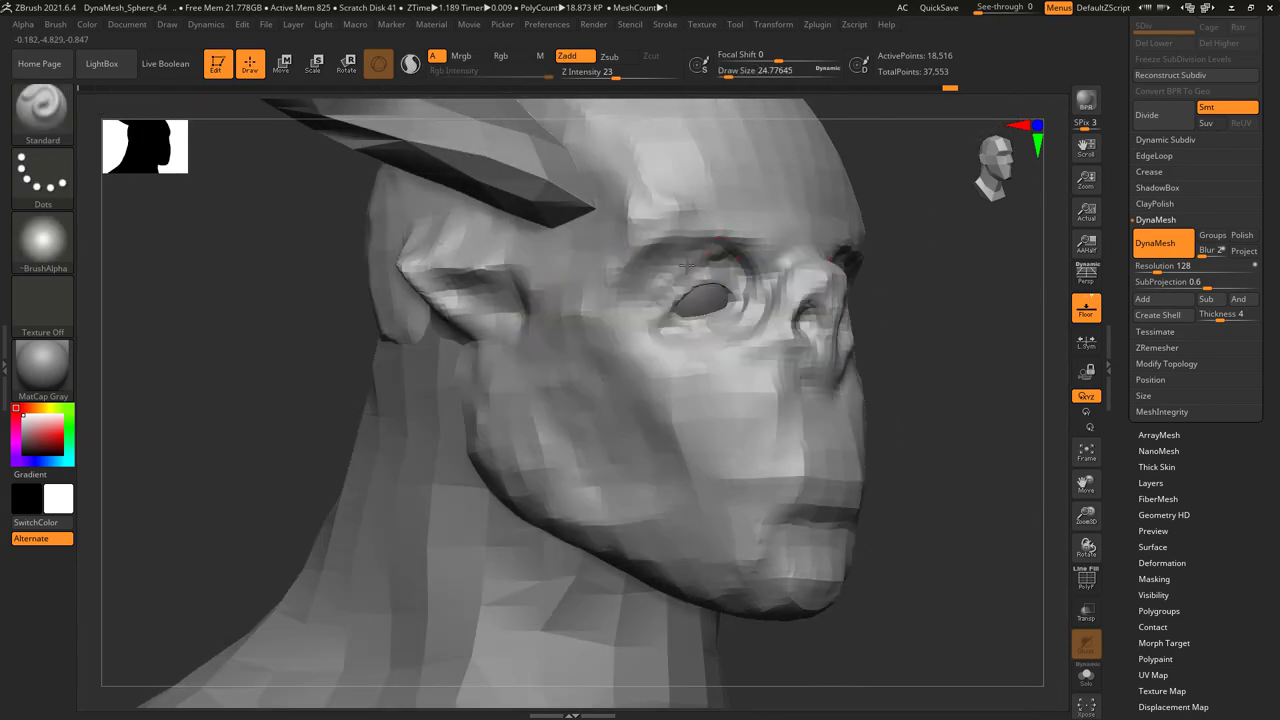
pyautogui.moveTo(641, 313)
pyautogui.mouseDown(button='right')
pyautogui.moveTo(671, 277)
pyautogui.moveTo(668, 306)
pyautogui.moveTo(689, 260)
pyautogui.mouseUp(button='right')
pyautogui.moveTo(709, 259); pyautogui.dragTo(703, 259)
pyautogui.moveTo(703, 259); pyautogui.dragTo(710, 262, button='right')
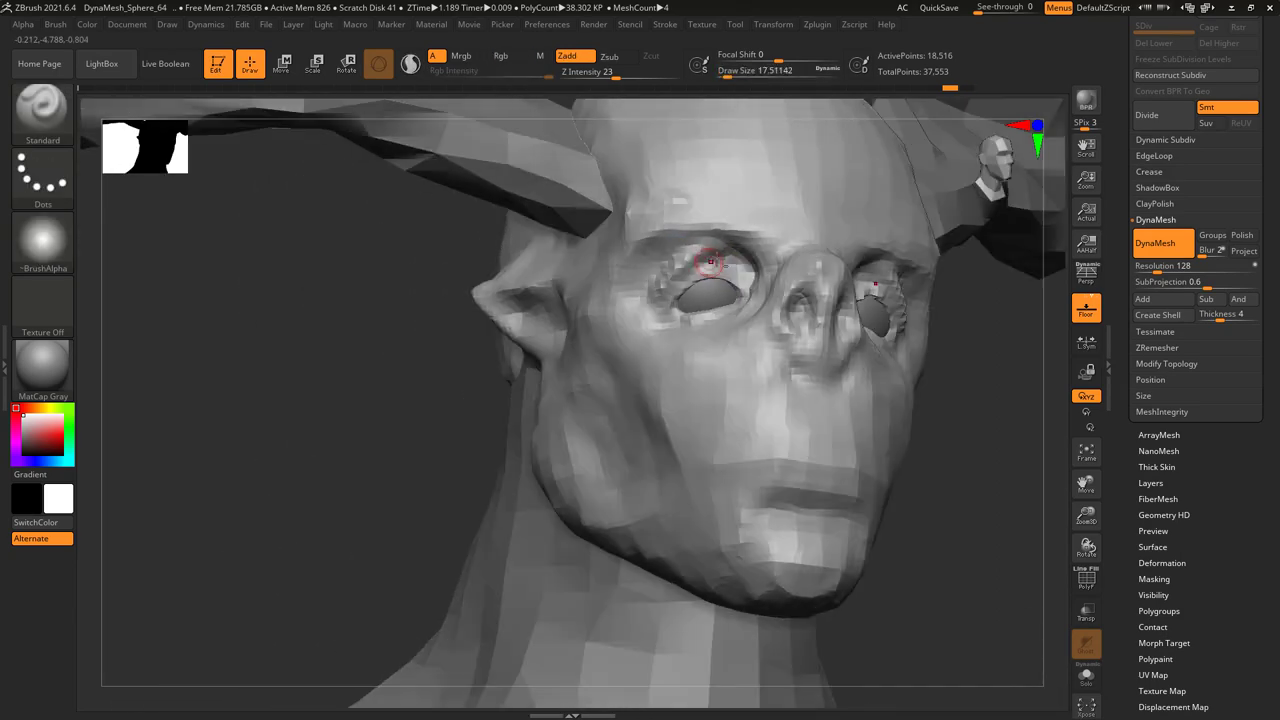
pyautogui.moveTo(657, 320); pyautogui.dragTo(690, 279, button='right')
pyautogui.moveTo(637, 324); pyautogui.dragTo(693, 269, button='right')
pyautogui.moveTo(637, 325)
pyautogui.keyDown('shift'); pyautogui.mouseDown(button='right')
pyautogui.moveTo(609, 309)
pyautogui.moveTo(686, 214)
pyautogui.moveTo(735, 245)
pyautogui.moveTo(707, 256)
pyautogui.moveTo(714, 286)
pyautogui.moveTo(683, 311)
pyautogui.moveTo(632, 285)
pyautogui.moveTo(632, 252)
pyautogui.moveTo(617, 251)
pyautogui.moveTo(620, 276)
pyautogui.moveTo(652, 225)
pyautogui.moveTo(687, 240)
pyautogui.moveTo(664, 226)
pyautogui.moveTo(642, 240)
pyautogui.moveTo(676, 247)
pyautogui.moveTo(662, 220)
pyautogui.moveTo(677, 251)
pyautogui.moveTo(657, 277)
pyautogui.moveTo(633, 272)
pyautogui.moveTo(692, 230)
pyautogui.moveTo(660, 154)
pyautogui.moveTo(640, 230)
pyautogui.moveTo(608, 230)
pyautogui.moveTo(610, 250)
pyautogui.moveTo(588, 238)
pyautogui.mouseUp(button='right'); pyautogui.keyUp('shift')
# - Pick the Move brush from the brush library and adjust its size
pyautogui.press('b')
pyautogui.click(790, 241)
pyautogui.rightClick(632, 252)
pyautogui.rightClick(617, 251)
pyautogui.rightClick(658, 228)
pyautogui.rightClick(658, 228)
# - Switch to the Standard brush and Shift-smooth the eyelid rims
pyautogui.click(527, 272)
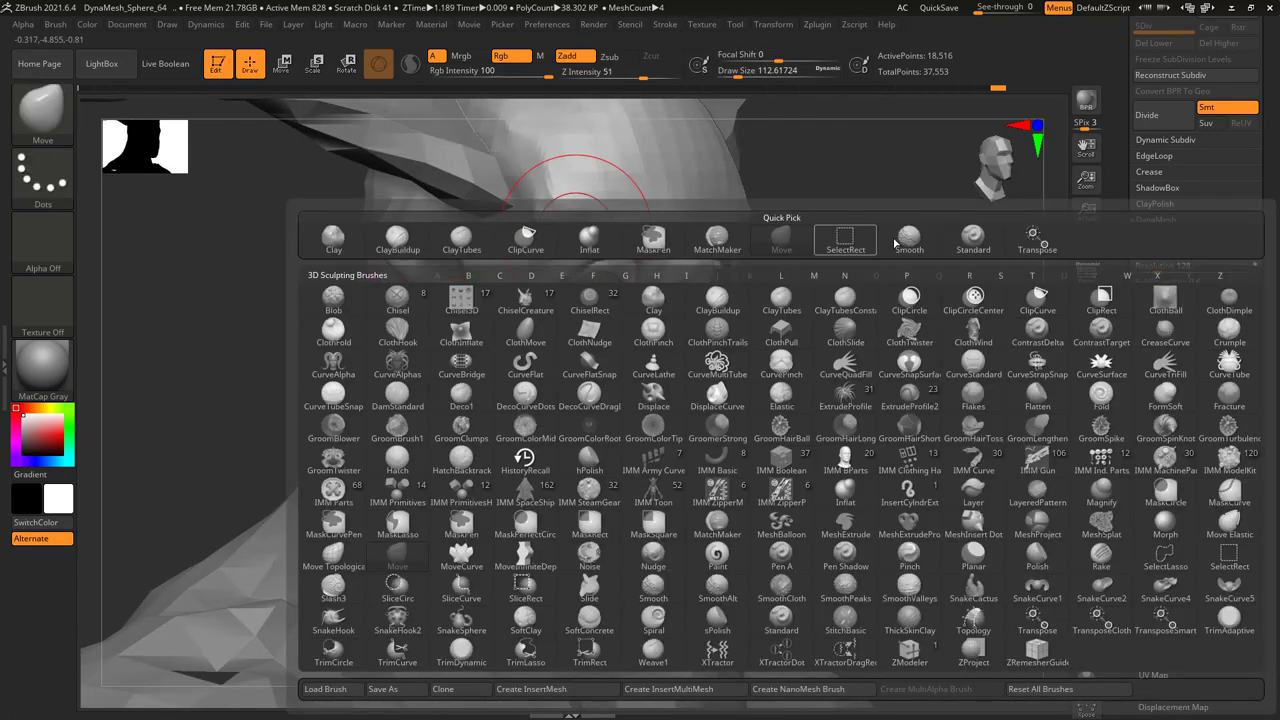
pyautogui.click(970, 240)
pyautogui.moveTo(623, 262)
pyautogui.mouseDown(button='right')
pyautogui.moveTo(556, 275)
pyautogui.moveTo(545, 305)
pyautogui.moveTo(574, 343)
pyautogui.moveTo(714, 300)
pyautogui.moveTo(624, 243)
pyautogui.moveTo(600, 262)
pyautogui.mouseUp(button='right')
pyautogui.press('shift')
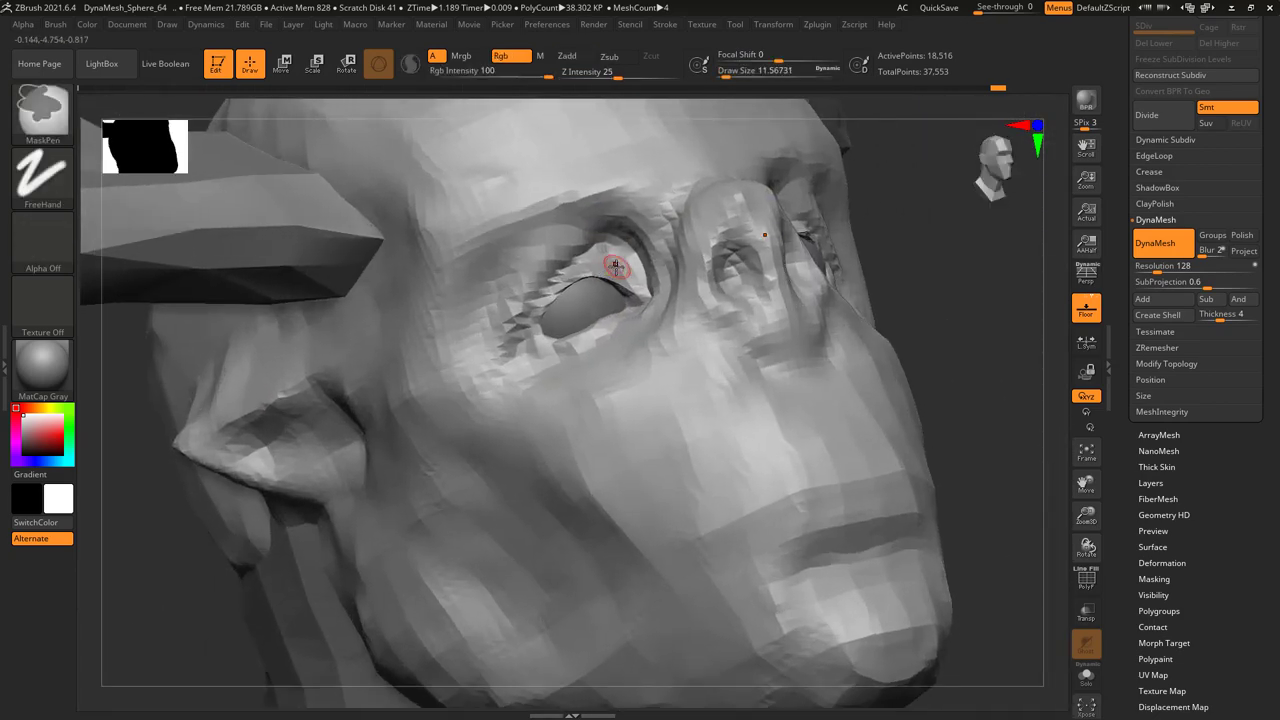
pyautogui.press('shift')
# - Enlarge the brush to cover the nose and soften the cheeks and muzzle
pyautogui.press('space')
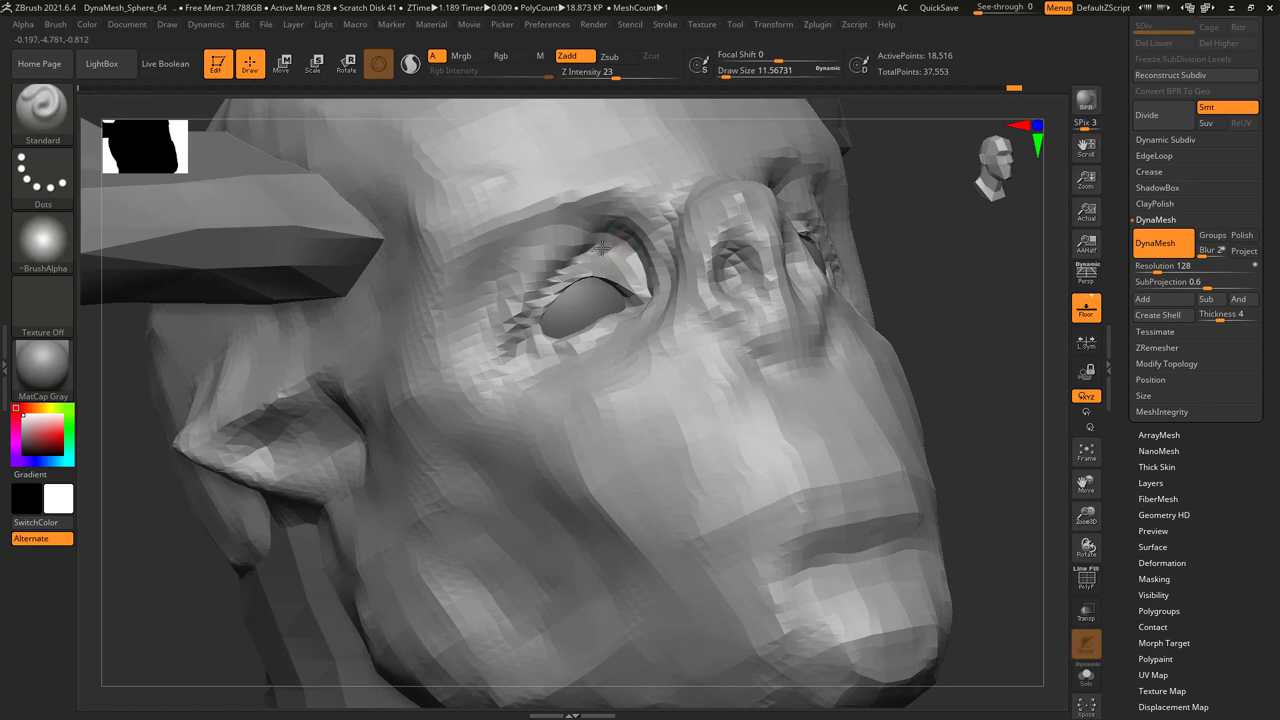
pyautogui.moveTo(658, 300)
pyautogui.mouseDown(button='right')
pyautogui.moveTo(614, 363)
pyautogui.moveTo(640, 408)
pyautogui.moveTo(563, 314)
pyautogui.moveTo(560, 345)
pyautogui.moveTo(580, 214)
pyautogui.mouseUp(button='right')
pyautogui.press('space')
pyautogui.press('space')
pyautogui.moveTo(565, 277); pyautogui.dragTo(605, 277)
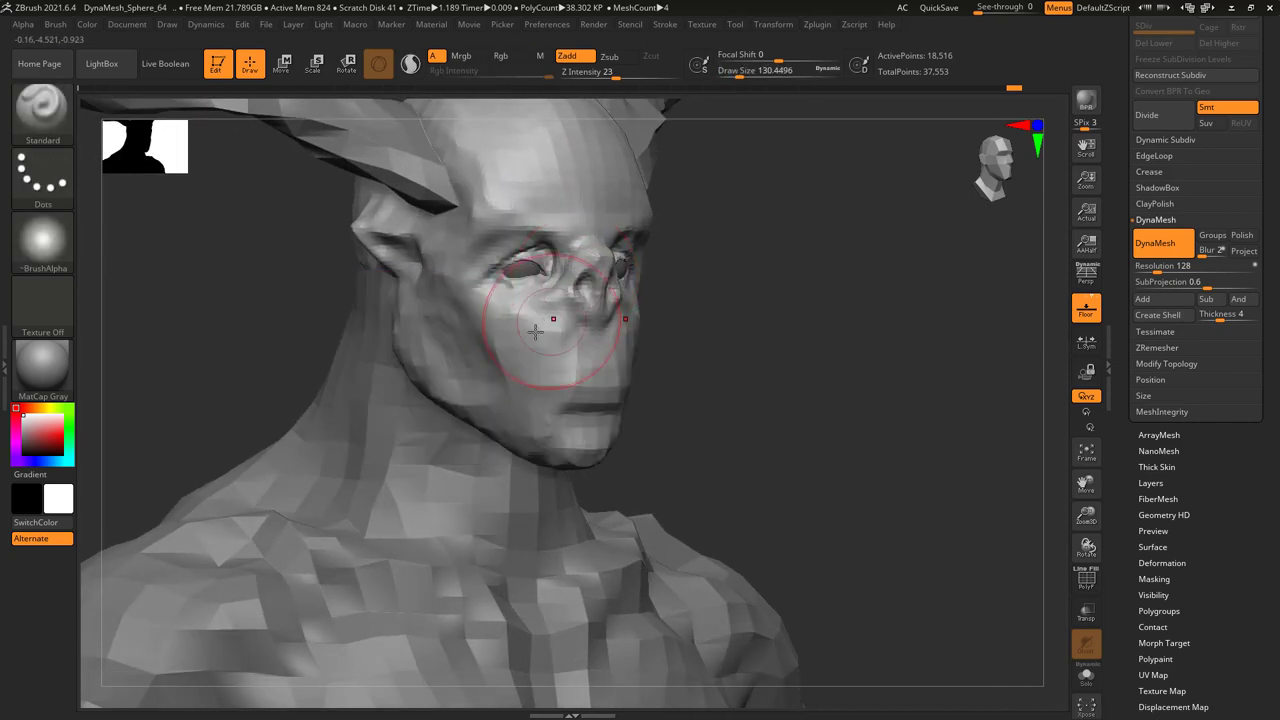
pyautogui.moveTo(534, 329)
pyautogui.keyDown('ctrl'); pyautogui.mouseDown(button='right')
pyautogui.moveTo(541, 303)
pyautogui.moveTo(457, 300)
pyautogui.moveTo(508, 380)
pyautogui.moveTo(443, 366)
pyautogui.moveTo(453, 266)
pyautogui.moveTo(400, 340)
pyautogui.moveTo(456, 291)
pyautogui.moveTo(419, 254)
pyautogui.mouseUp(button='right'); pyautogui.keyUp('ctrl')
pyautogui.press('space')
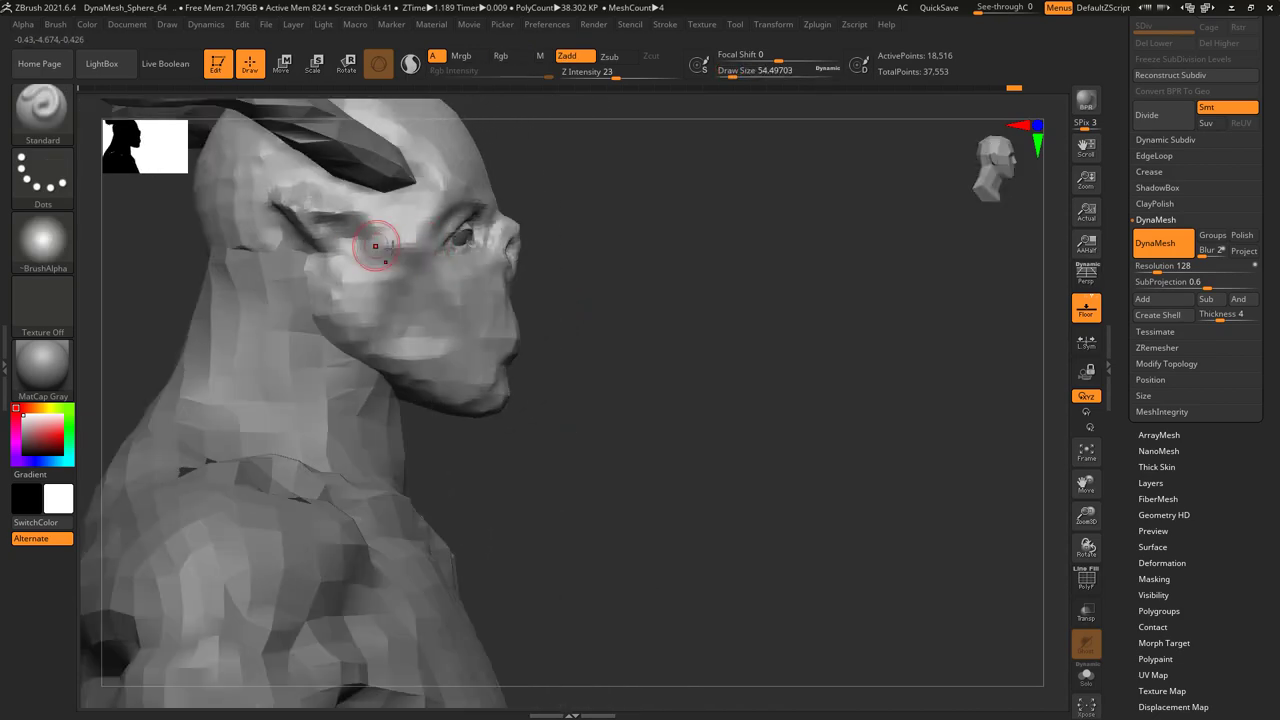
pyautogui.press('space')
# - Switch to ClayTubes with Z Intensity 11 and a smaller draw size
pyautogui.press('b')
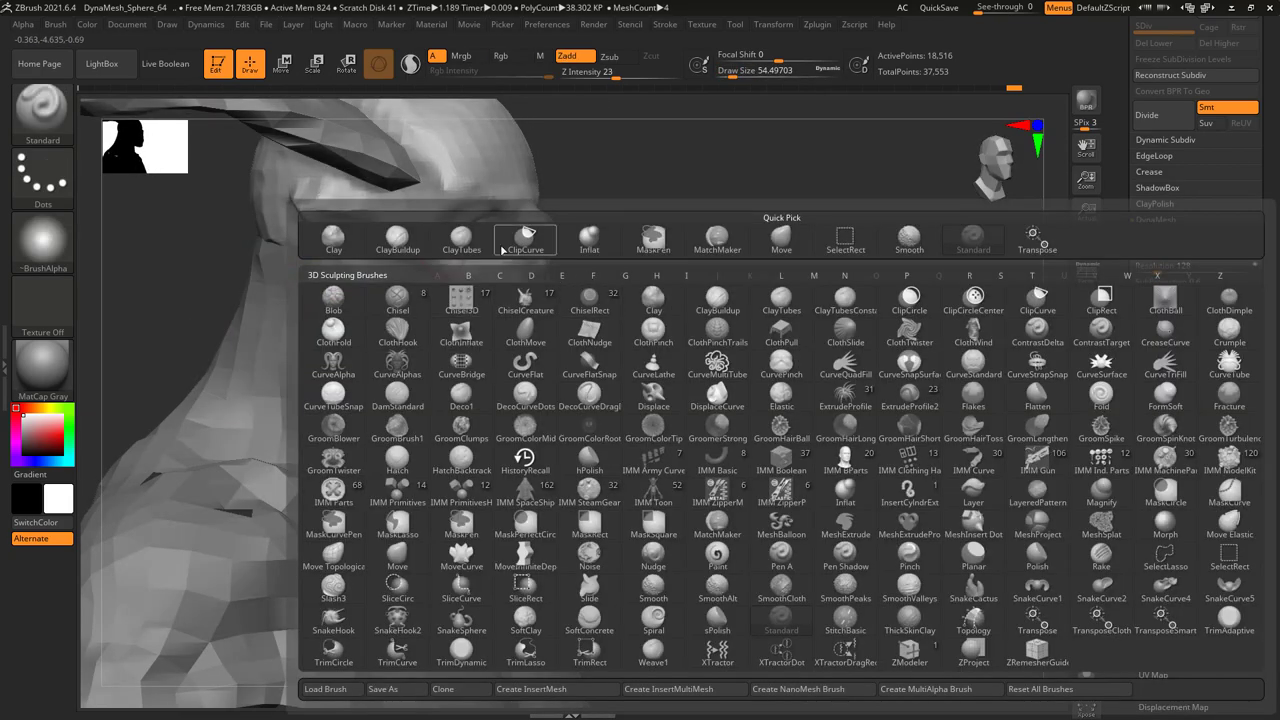
pyautogui.click(461, 238)
pyautogui.press('space')
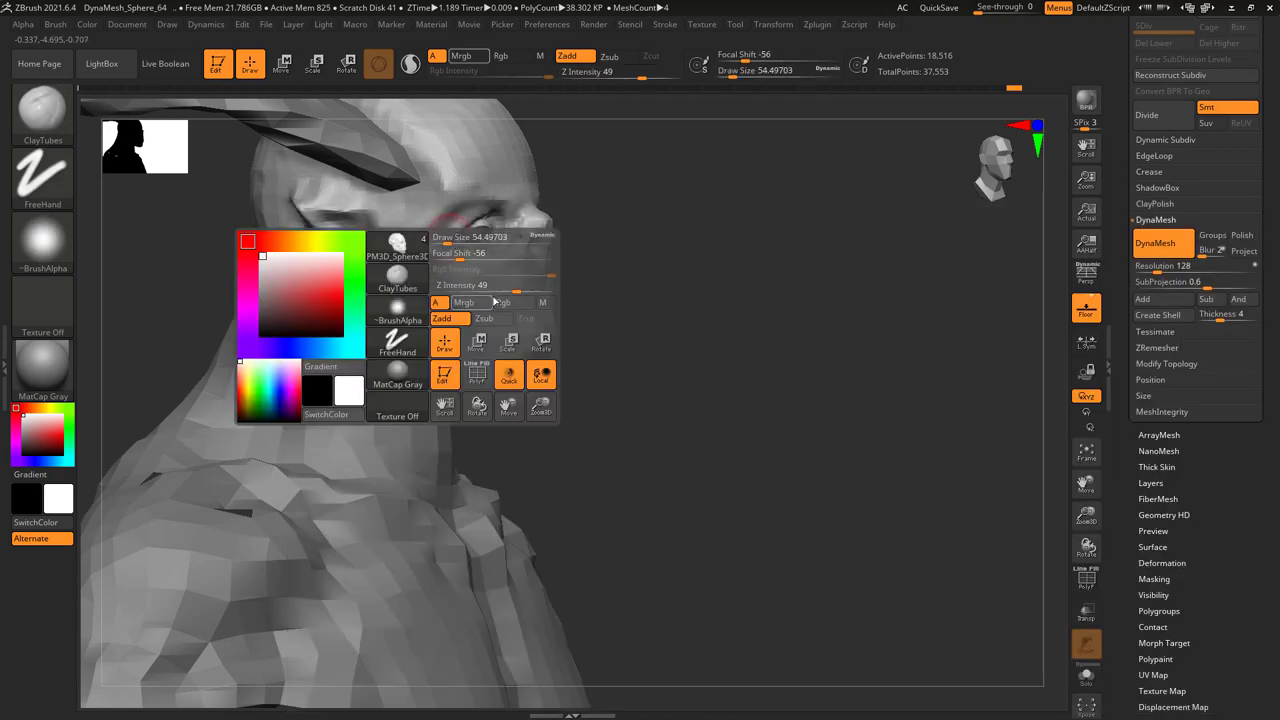
pyautogui.moveTo(449, 240); pyautogui.dragTo(425, 240)
pyautogui.press('space')
pyautogui.moveTo(449, 250)
pyautogui.mouseDown(button='right')
pyautogui.moveTo(440, 284)
pyautogui.moveTo(429, 243)
pyautogui.mouseUp(button='right')
pyautogui.press('space')
pyautogui.moveTo(380, 222); pyautogui.dragTo(335, 222)
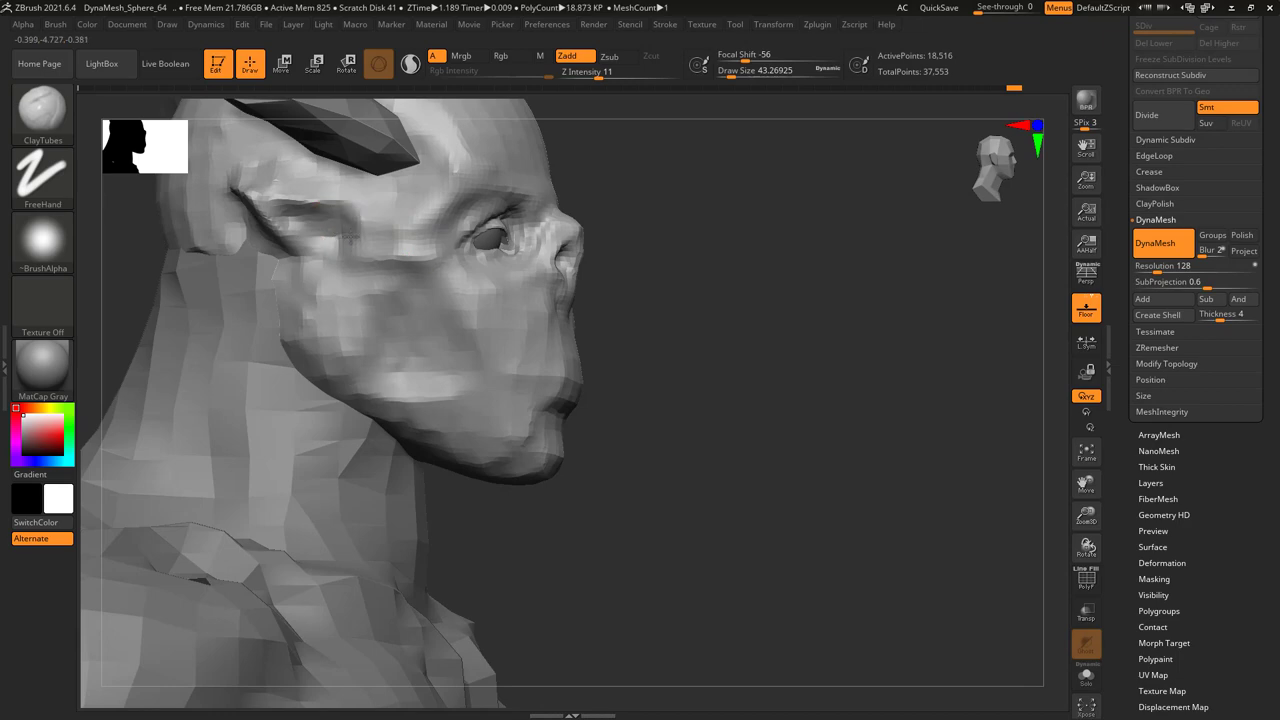
pyautogui.moveTo(354, 245)
pyautogui.mouseDown(button='right')
pyautogui.moveTo(372, 260)
pyautogui.moveTo(414, 206)
pyautogui.moveTo(498, 230)
pyautogui.moveTo(482, 229)
pyautogui.moveTo(477, 246)
pyautogui.moveTo(514, 214)
pyautogui.moveTo(491, 251)
pyautogui.moveTo(537, 209)
pyautogui.moveTo(537, 259)
pyautogui.moveTo(486, 268)
pyautogui.moveTo(506, 239)
pyautogui.mouseUp(button='right')
# - Build up the cheekbones and flesh beside the nose with ClayTubes strokes
pyautogui.rightClick(514, 214)
pyautogui.rightClick(529, 222)
pyautogui.press('ctrl')
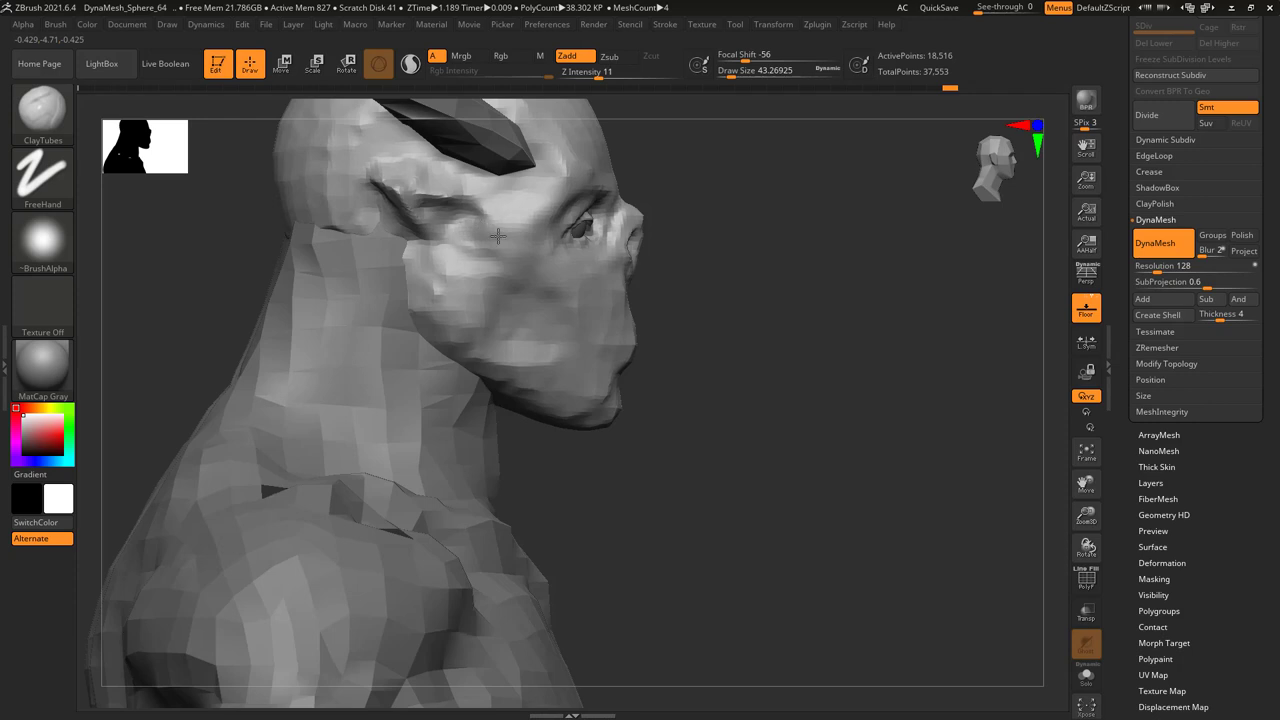
pyautogui.press('space')
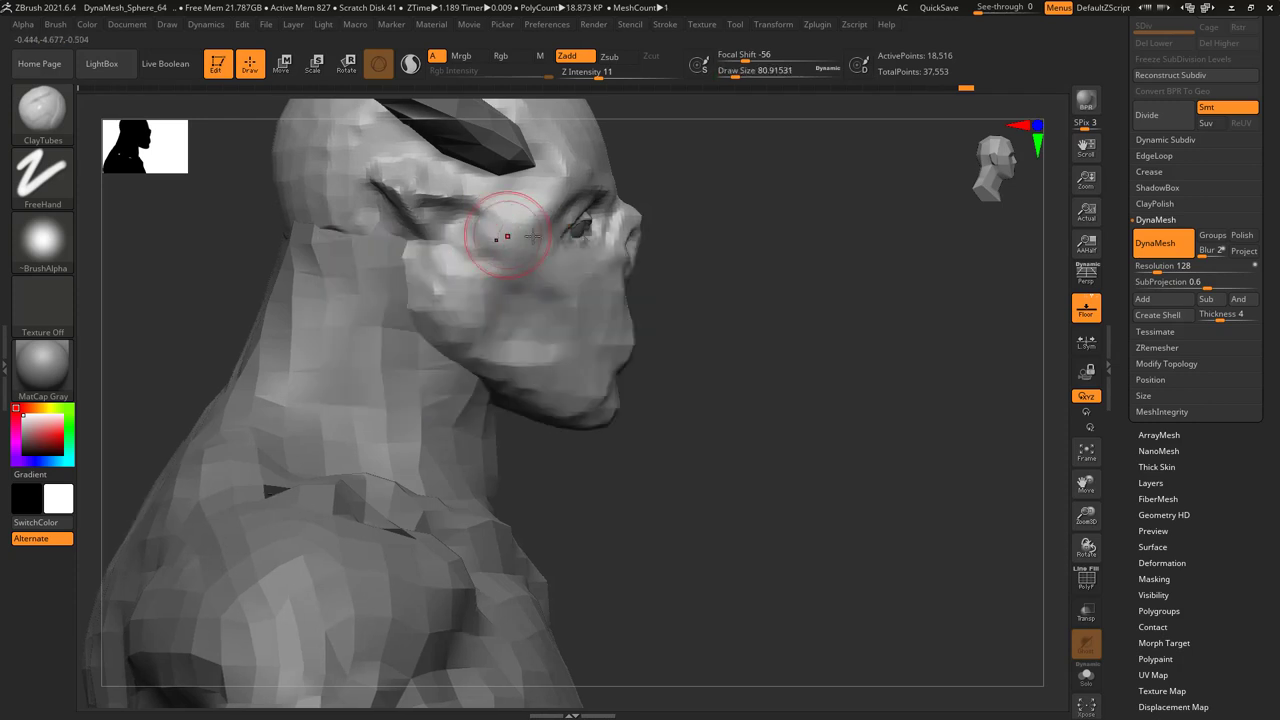
pyautogui.moveTo(529, 237)
pyautogui.mouseDown(button='right')
pyautogui.moveTo(562, 259)
pyautogui.moveTo(543, 271)
pyautogui.moveTo(605, 292)
pyautogui.moveTo(616, 277)
pyautogui.mouseUp(button='right')
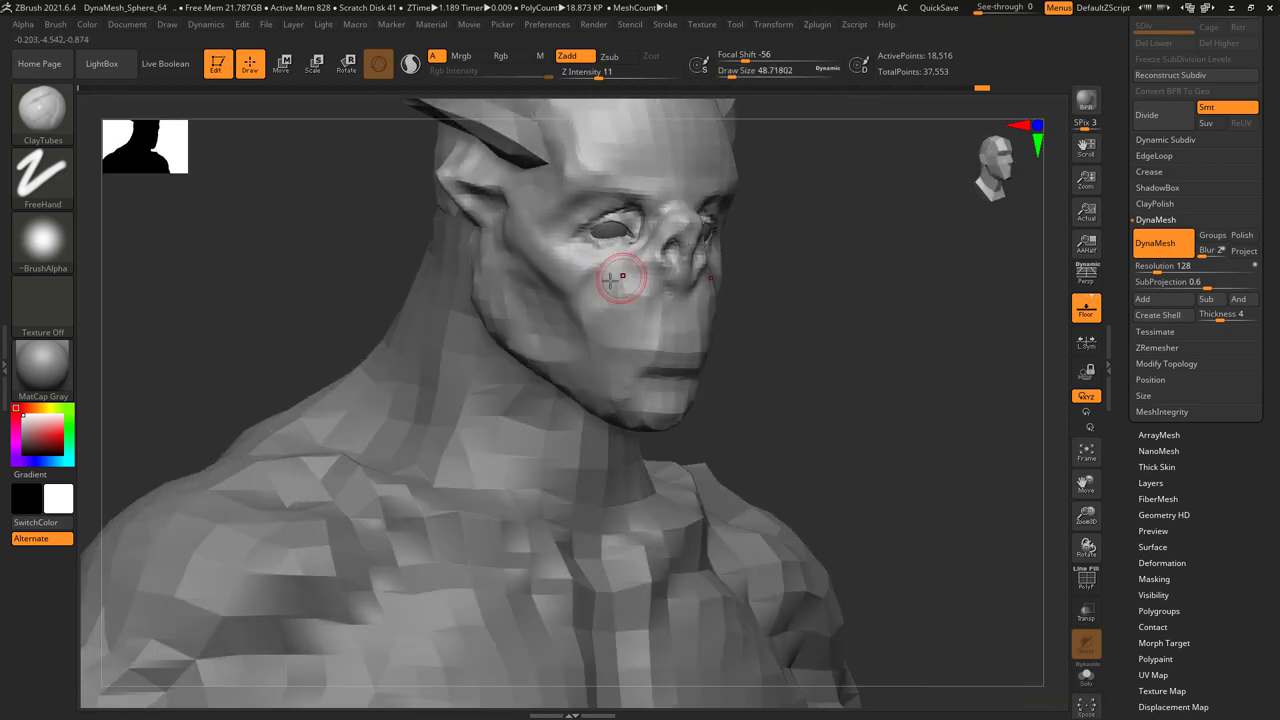
pyautogui.press('space')
pyautogui.press('space')
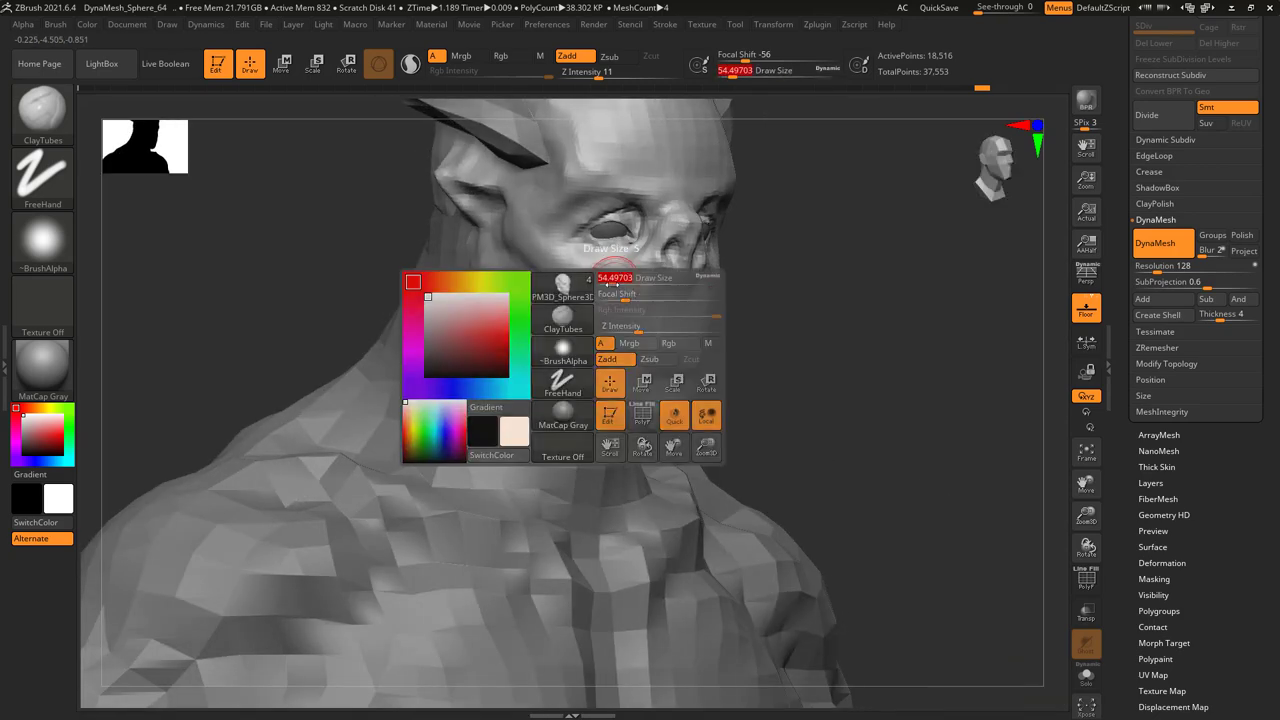
pyautogui.moveTo(575, 300); pyautogui.dragTo(504, 228, button='right')
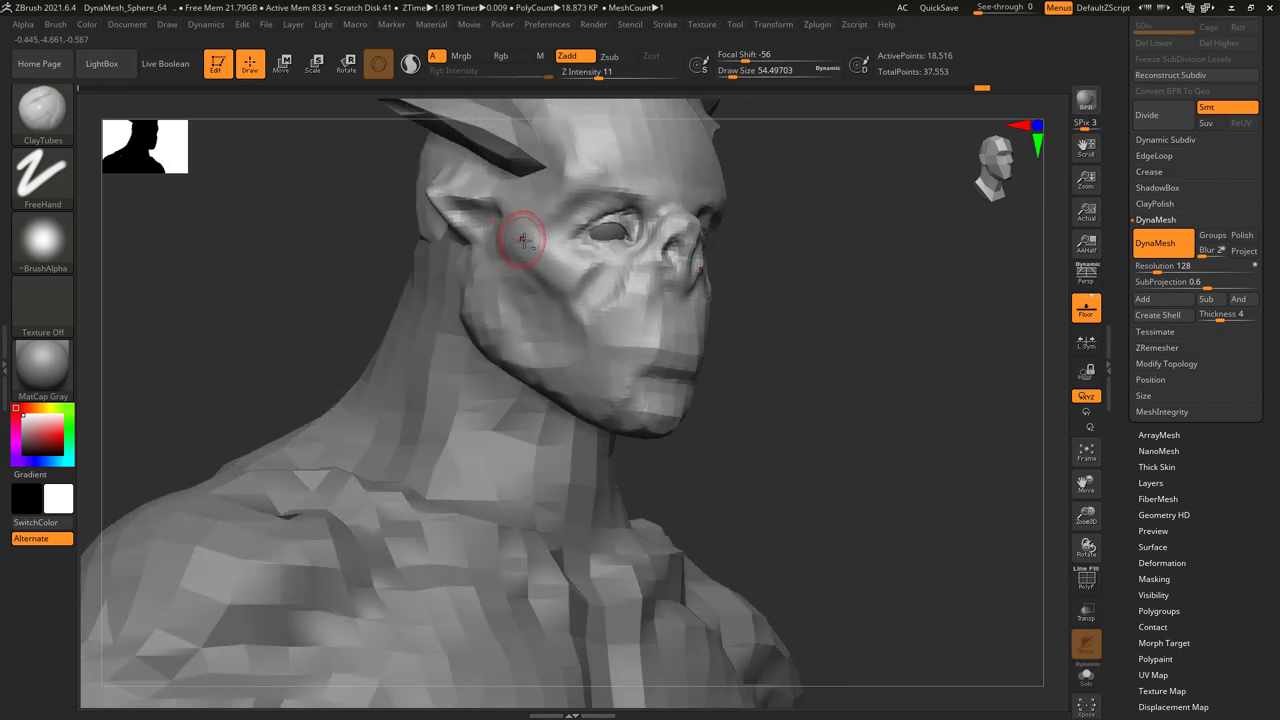
pyautogui.moveTo(591, 283)
pyautogui.mouseDown(button='right')
pyautogui.moveTo(634, 251)
pyautogui.moveTo(627, 303)
pyautogui.moveTo(609, 306)
pyautogui.moveTo(590, 268)
pyautogui.moveTo(634, 271)
pyautogui.moveTo(585, 255)
pyautogui.moveTo(600, 294)
pyautogui.mouseUp(button='right')
pyautogui.press('space')
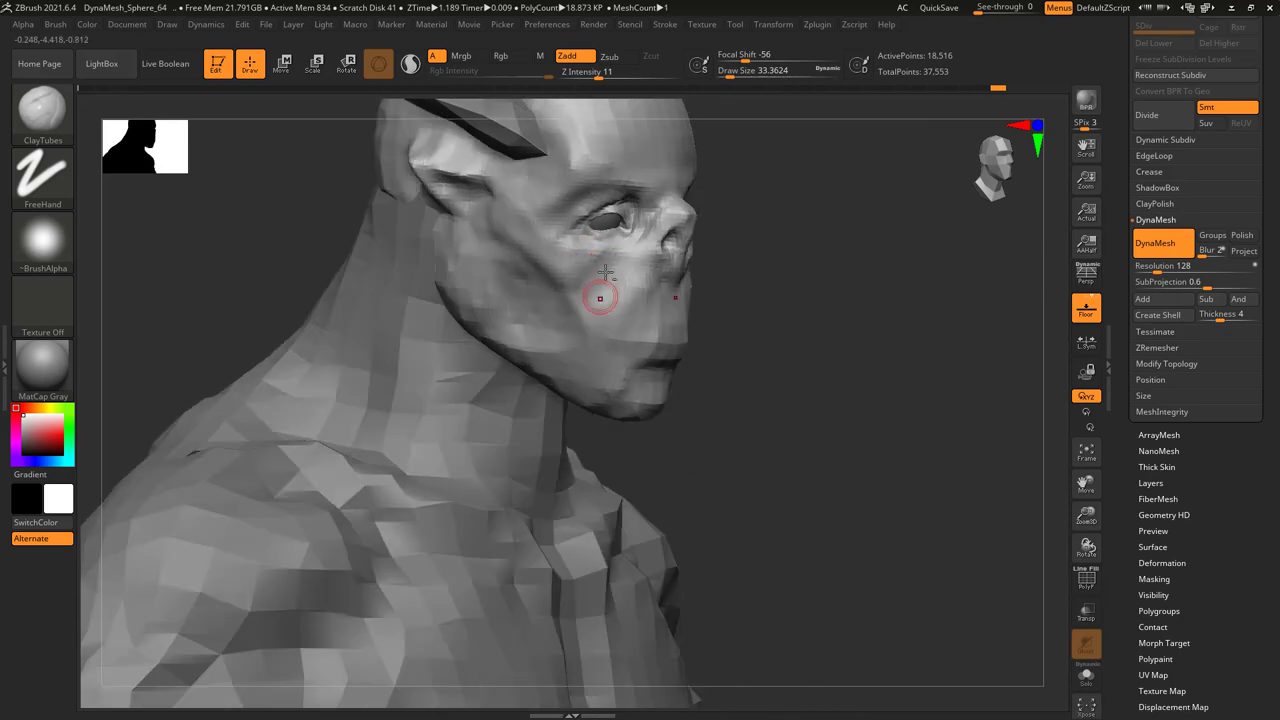
# - With the Standard brush, sculpt the nostrils and under-eye area from beneath the jaw
pyautogui.press('b')
pyautogui.click(955, 236)
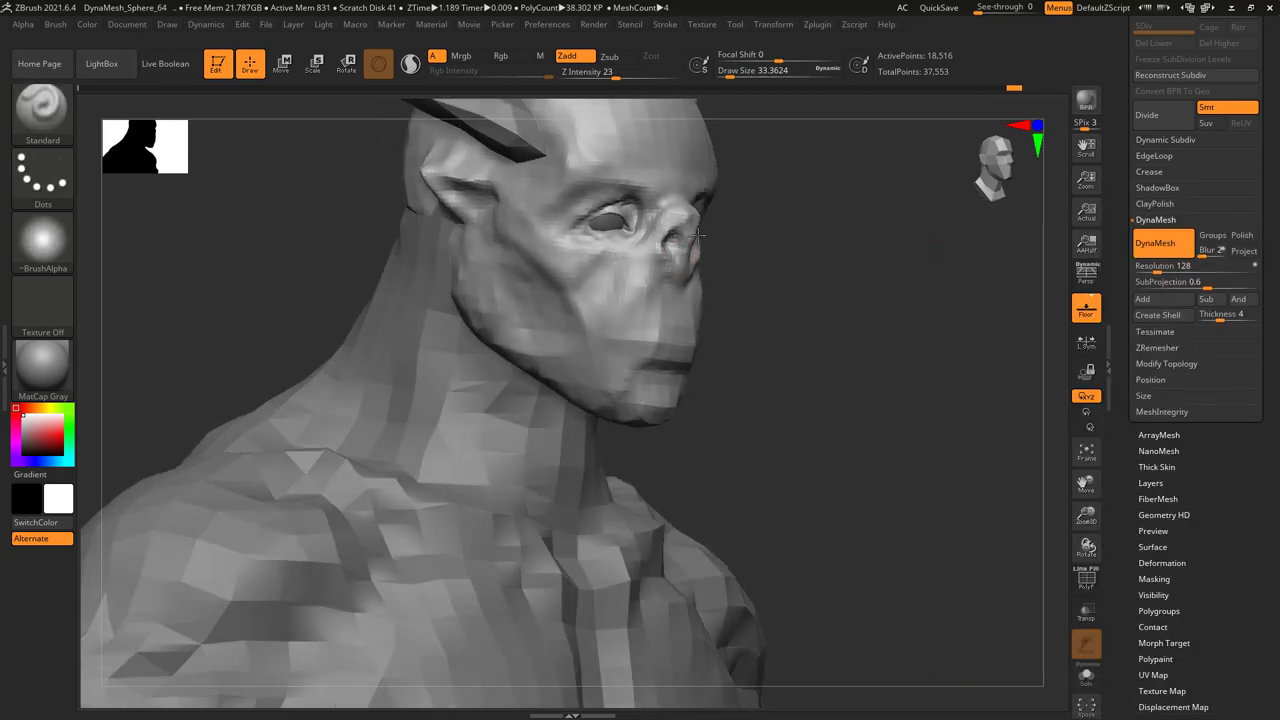
pyautogui.moveTo(613, 293)
pyautogui.mouseDown(button='right')
pyautogui.moveTo(674, 196)
pyautogui.moveTo(600, 214)
pyautogui.moveTo(598, 233)
pyautogui.moveTo(625, 250)
pyautogui.moveTo(606, 240)
pyautogui.mouseUp(button='right')
pyautogui.moveTo(658, 276); pyautogui.dragTo(571, 215, button='right')
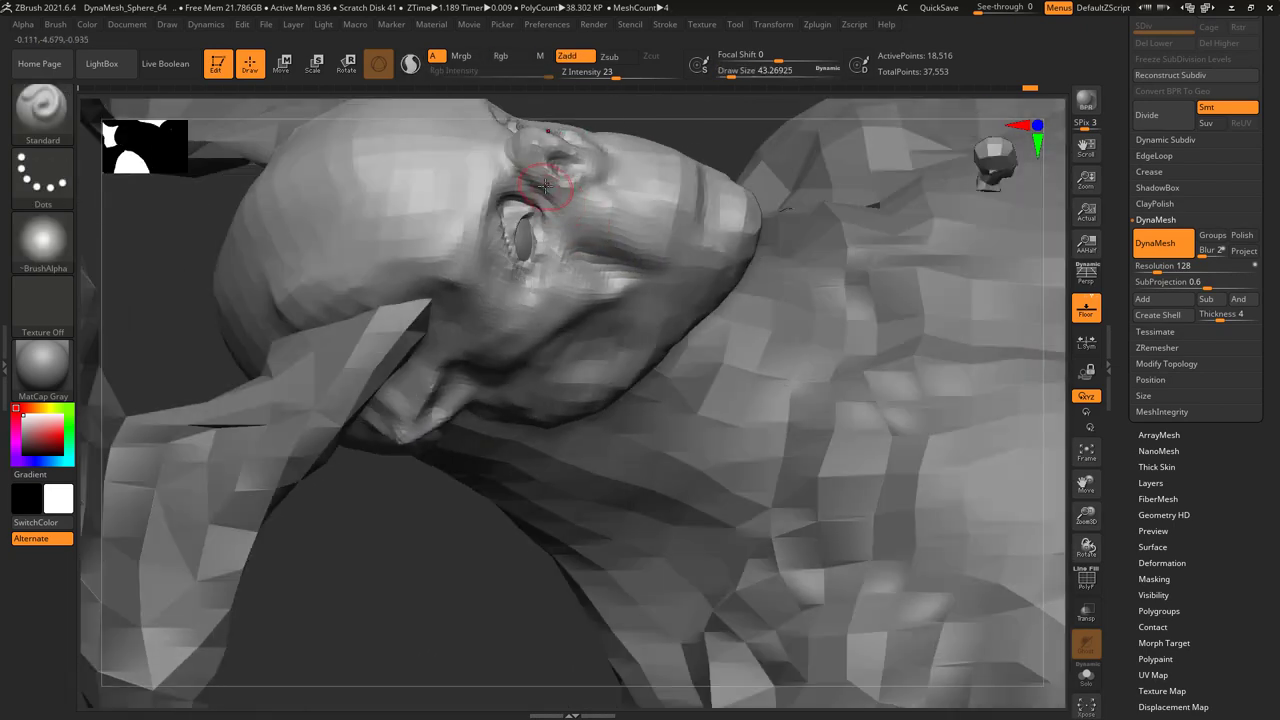
pyautogui.moveTo(652, 264); pyautogui.dragTo(610, 212, button='right')
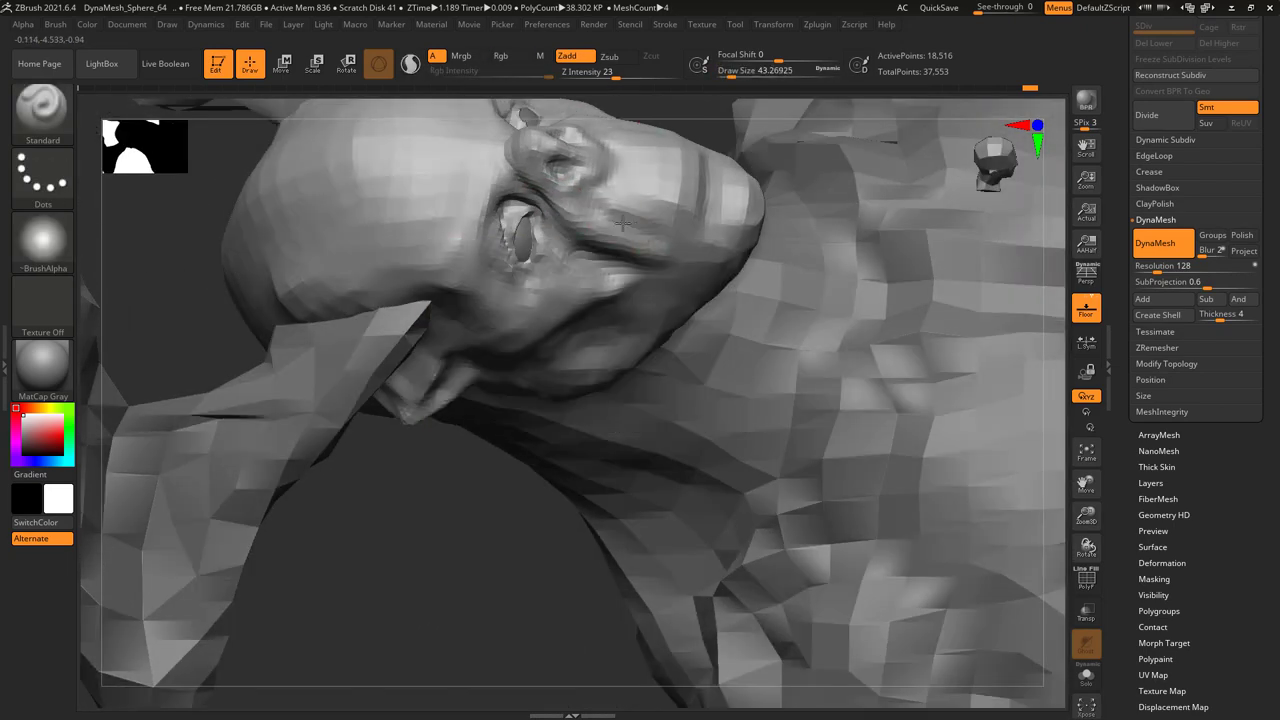
pyautogui.rightClick(622, 224)
pyautogui.moveTo(687, 241)
pyautogui.keyDown('shift'); pyautogui.mouseDown(button='right')
pyautogui.moveTo(636, 214)
pyautogui.moveTo(629, 191)
pyautogui.moveTo(686, 243)
pyautogui.moveTo(662, 232)
pyautogui.moveTo(650, 262)
pyautogui.moveTo(674, 320)
pyautogui.moveTo(619, 243)
pyautogui.moveTo(614, 285)
pyautogui.mouseUp(button='right'); pyautogui.keyUp('shift')
# - Build up the muzzle and fuller upper and lower lips with the ClayTubes brush
pyautogui.press('space')
pyautogui.click(590, 282)
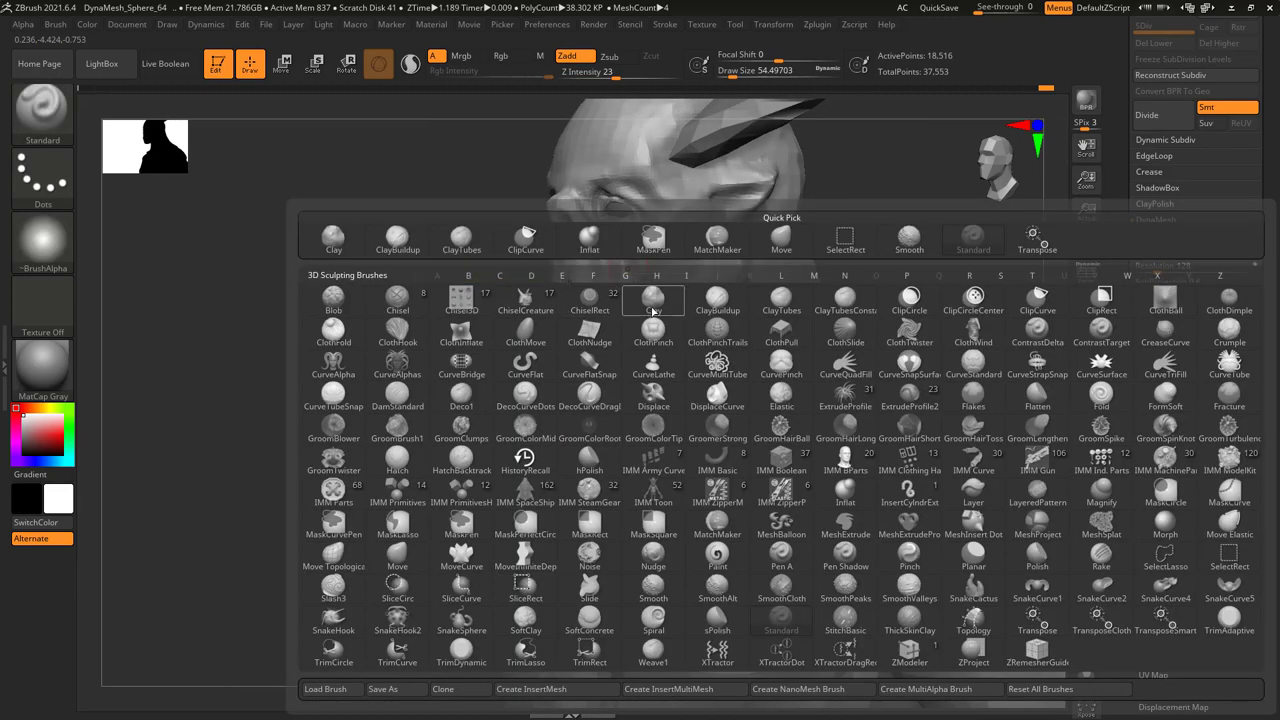
pyautogui.click(782, 307)
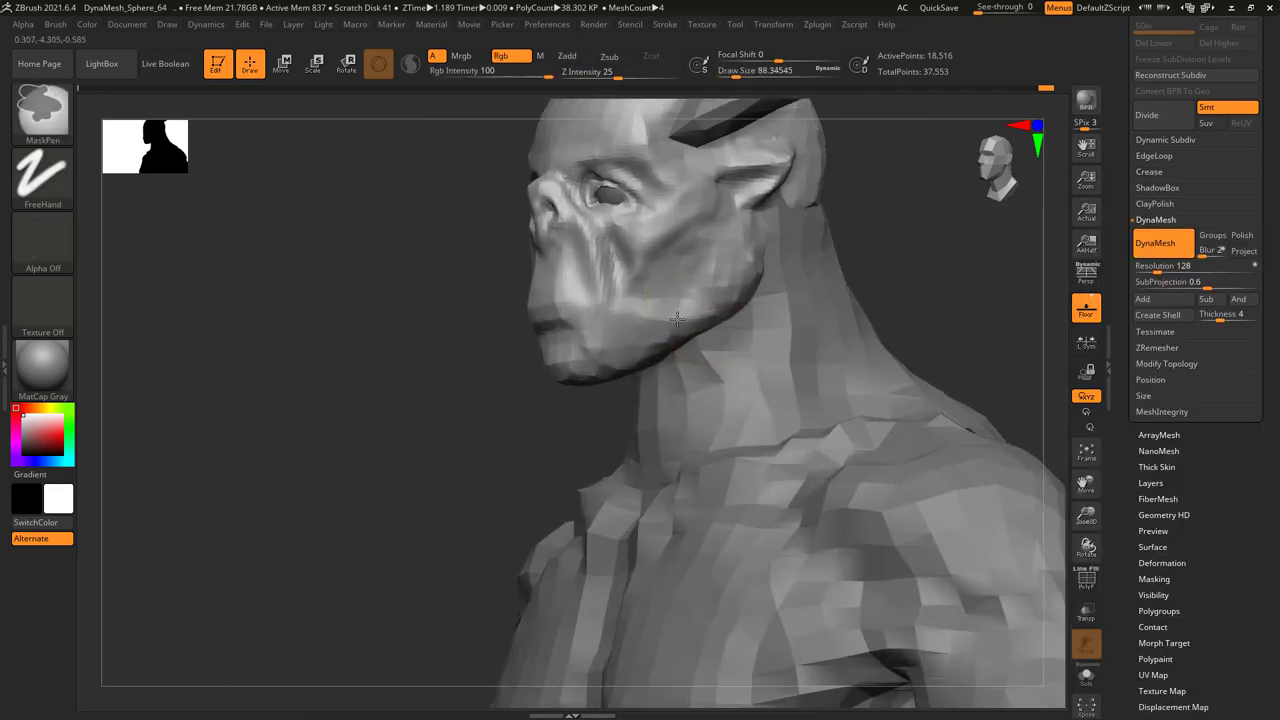
pyautogui.press('space')
pyautogui.moveTo(600, 350)
pyautogui.mouseDown(button='right')
pyautogui.moveTo(612, 300)
pyautogui.moveTo(591, 251)
pyautogui.moveTo(629, 277)
pyautogui.moveTo(605, 293)
pyautogui.moveTo(548, 206)
pyautogui.mouseUp(button='right')
pyautogui.press('space')
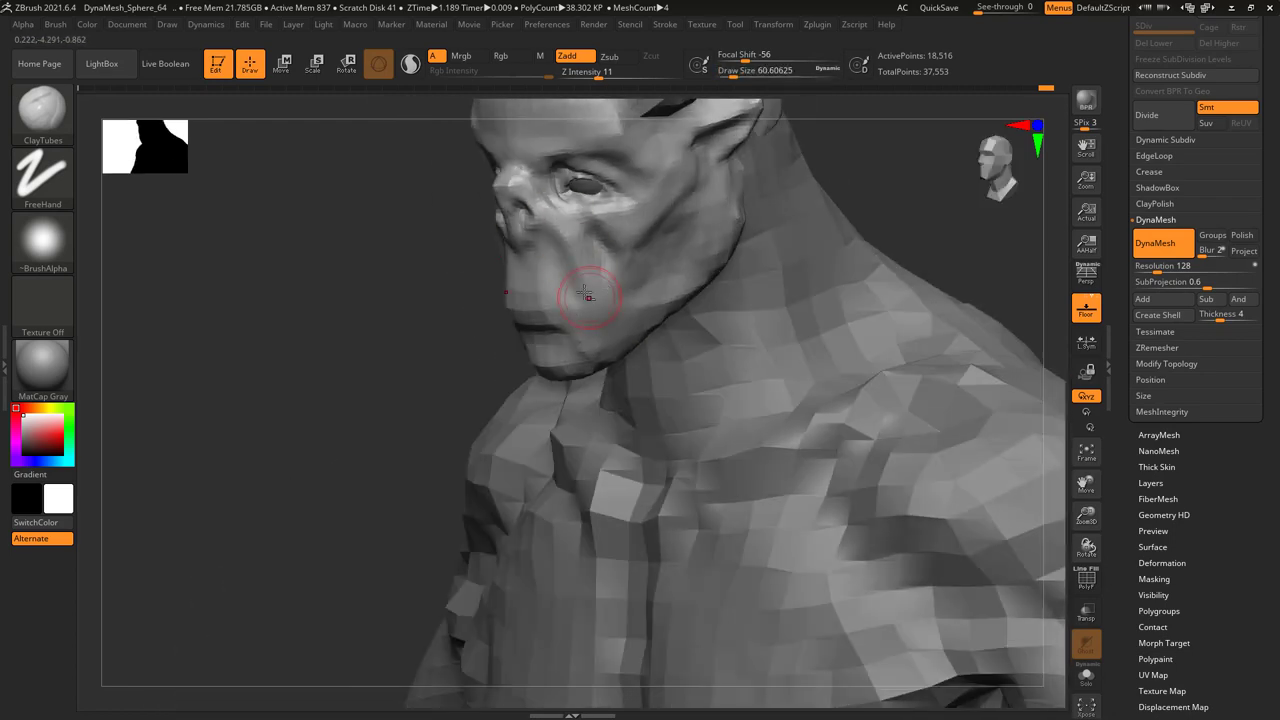
pyautogui.moveTo(586, 294)
pyautogui.mouseDown(button='right')
pyautogui.moveTo(576, 304)
pyautogui.moveTo(514, 245)
pyautogui.moveTo(500, 362)
pyautogui.moveTo(521, 285)
pyautogui.moveTo(543, 357)
pyautogui.moveTo(523, 314)
pyautogui.moveTo(531, 340)
pyautogui.mouseUp(button='right')
pyautogui.press('space')
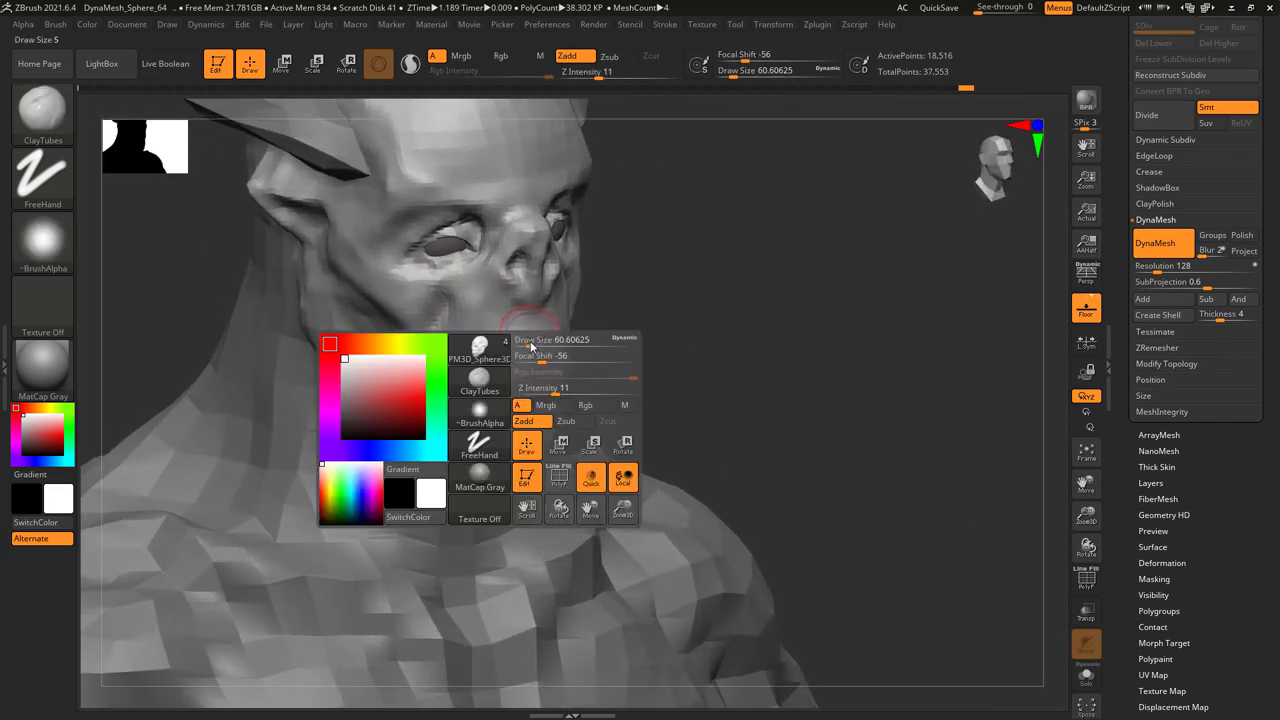
pyautogui.moveTo(531, 345); pyautogui.dragTo(525, 345)
pyautogui.moveTo(525, 345)
pyautogui.mouseDown(button='right')
pyautogui.moveTo(538, 347)
pyautogui.moveTo(443, 357)
pyautogui.moveTo(500, 355)
pyautogui.mouseUp(button='right')
pyautogui.press('space')
pyautogui.moveTo(503, 355); pyautogui.dragTo(497, 355)
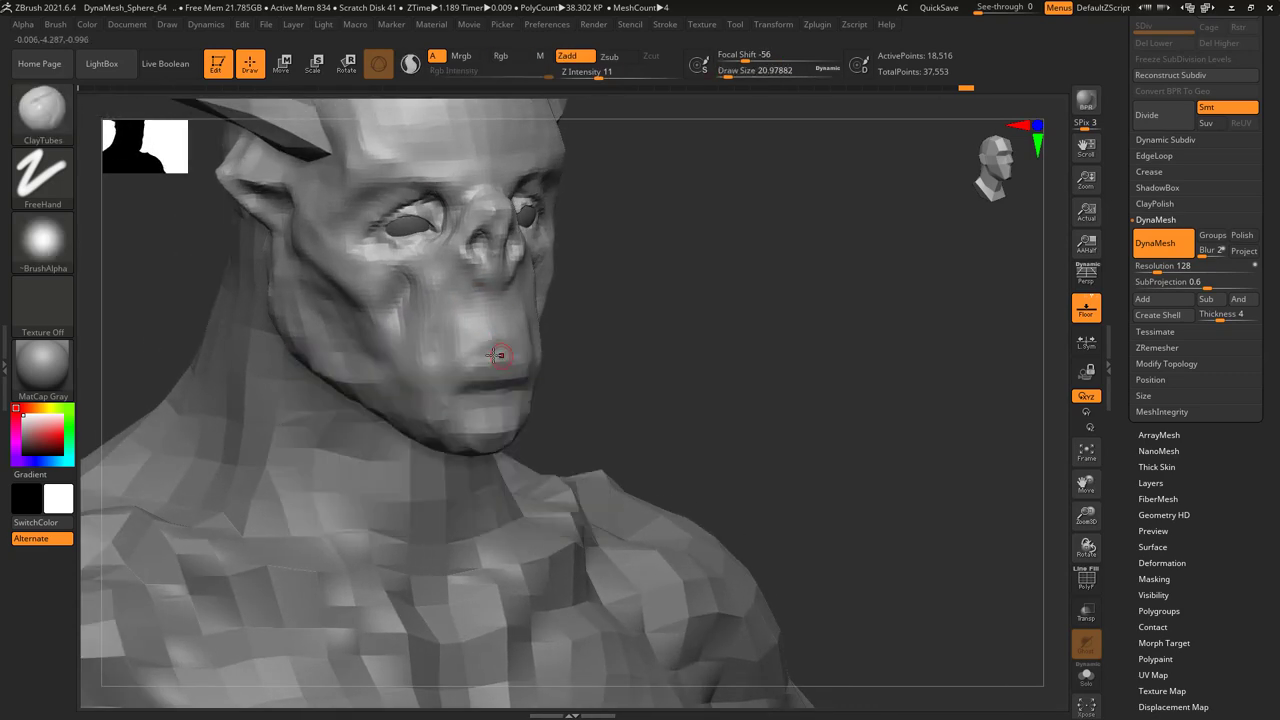
pyautogui.moveTo(497, 355)
pyautogui.mouseDown(button='right')
pyautogui.moveTo(410, 328)
pyautogui.moveTo(355, 349)
pyautogui.mouseUp(button='right')
pyautogui.press('space')
pyautogui.press('space')
# - Carve a deeper crease along the mouth line with DamStandard, separating the lips
pyautogui.press('b')
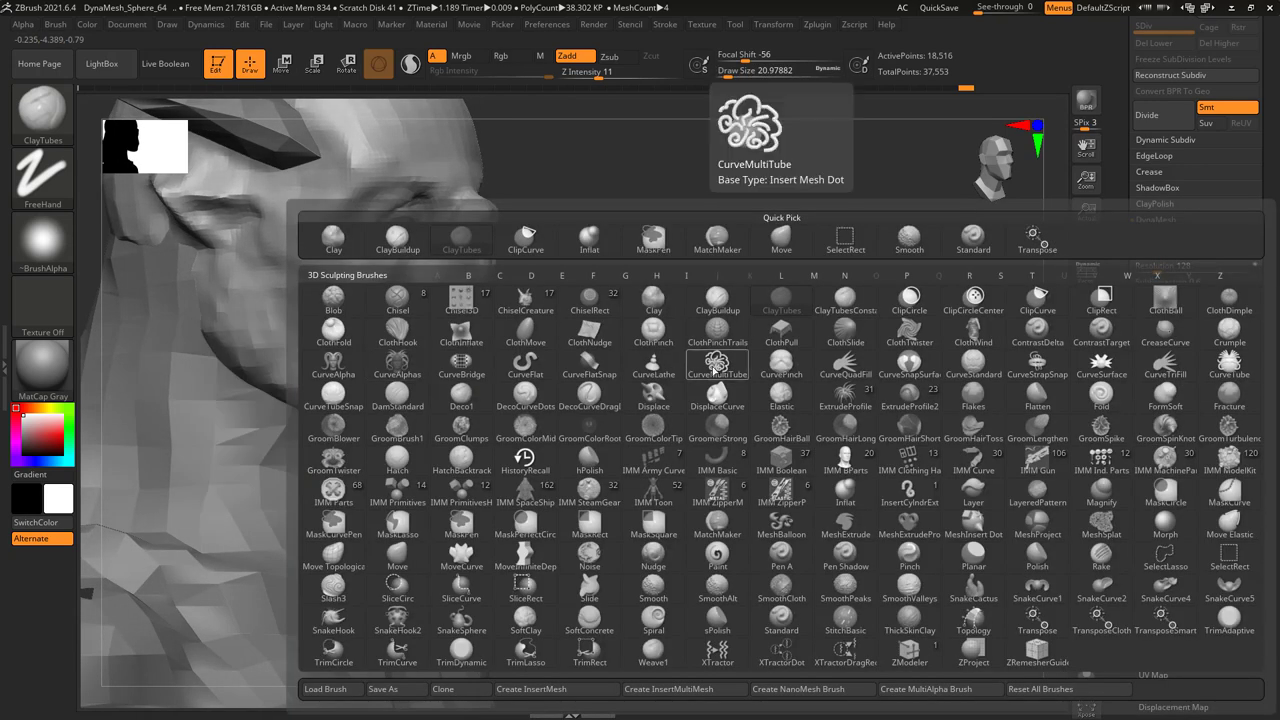
pyautogui.press('d')
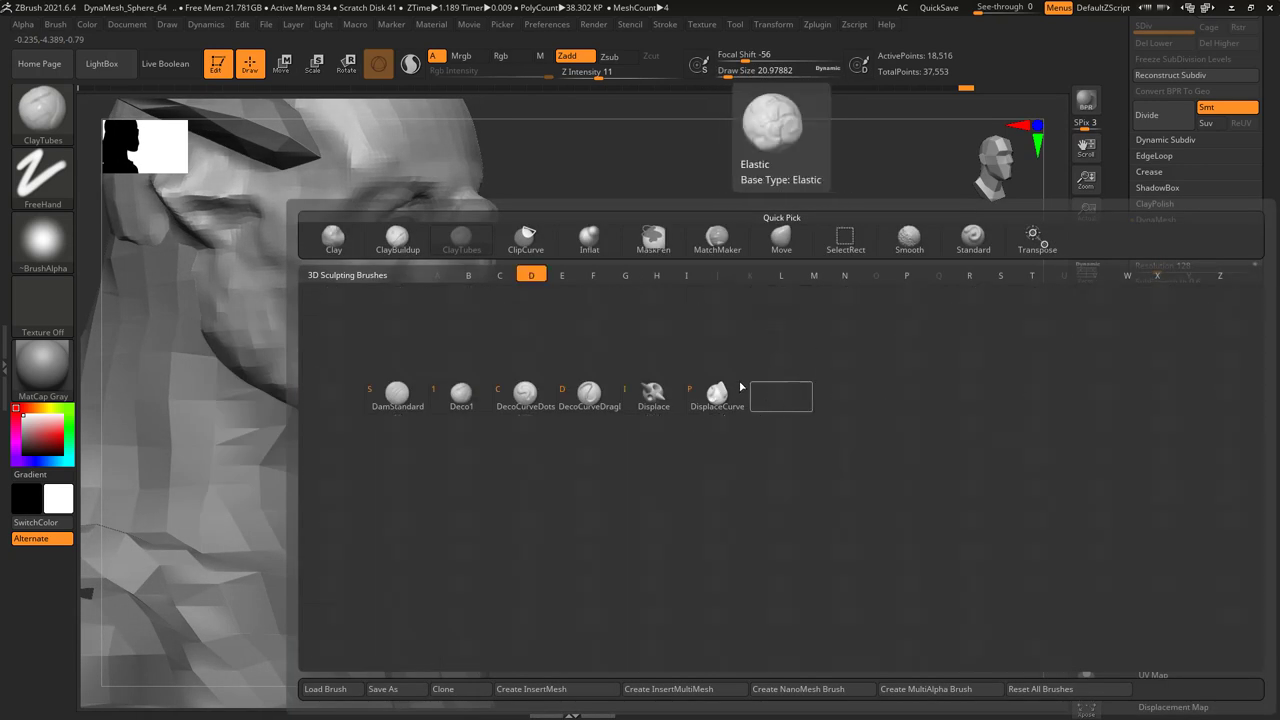
pyautogui.click(397, 396)
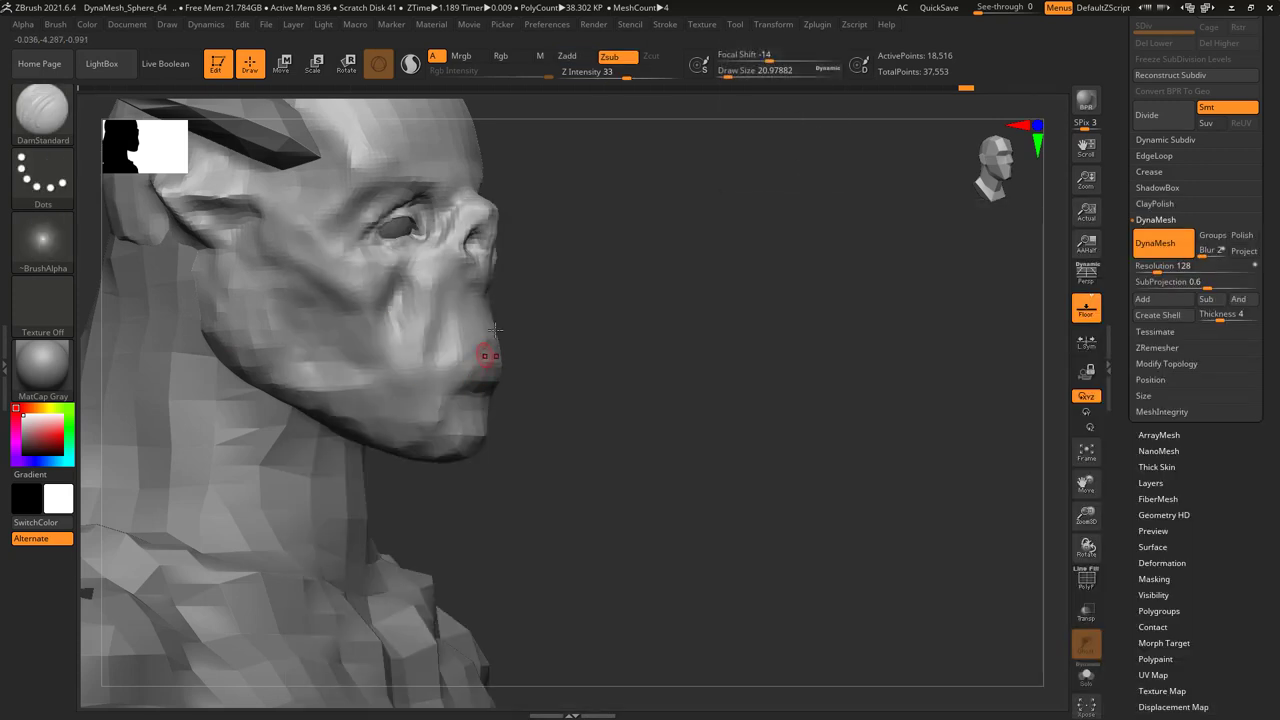
pyautogui.moveTo(500, 285); pyautogui.dragTo(640, 300)
pyautogui.press('space')
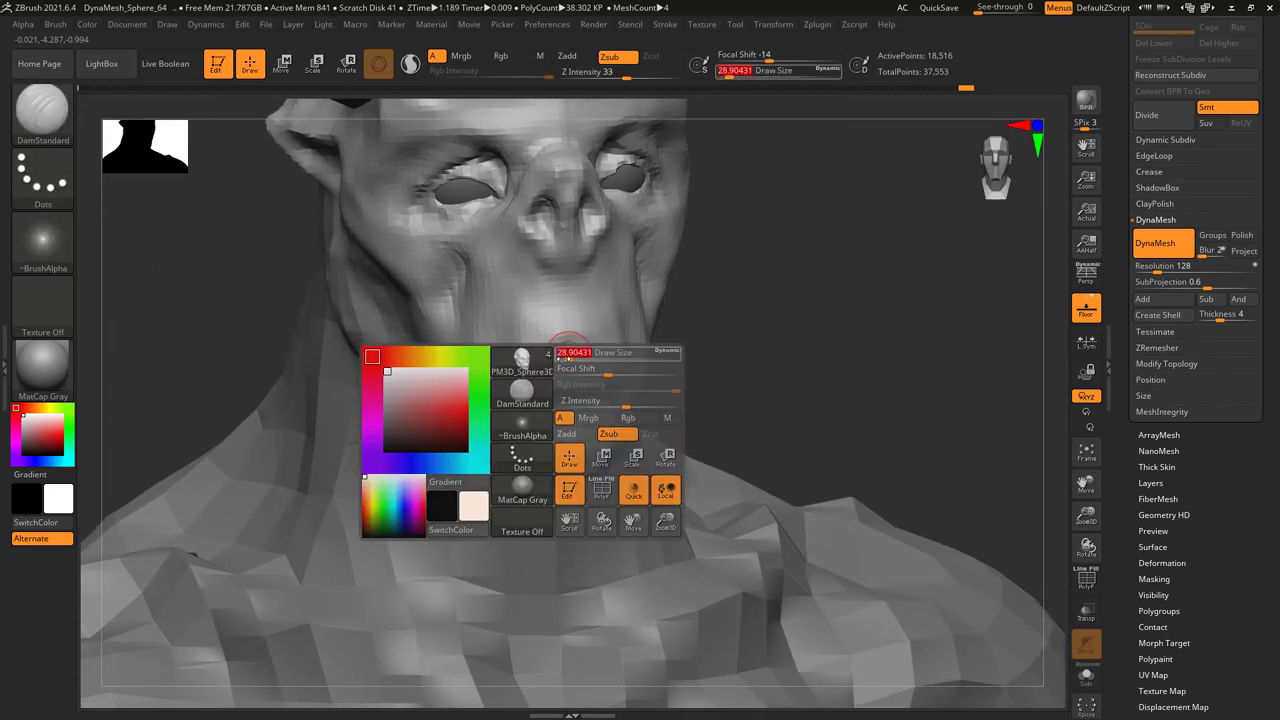
pyautogui.moveTo(522, 363); pyautogui.dragTo(565, 363, button='right')
pyautogui.press('space')
pyautogui.moveTo(591, 357)
pyautogui.mouseDown(button='right')
pyautogui.moveTo(570, 400)
pyautogui.moveTo(492, 365)
pyautogui.moveTo(500, 385)
pyautogui.moveTo(466, 400)
pyautogui.moveTo(480, 390)
pyautogui.moveTo(466, 317)
pyautogui.moveTo(640, 366)
pyautogui.moveTo(538, 354)
pyautogui.moveTo(640, 360)
pyautogui.mouseUp(button='right')
pyautogui.rightClick(570, 400)
pyautogui.press('space')
# - Broadly reshape the head with the Move brush at about size 60
pyautogui.press('b')
pyautogui.click(840, 240)
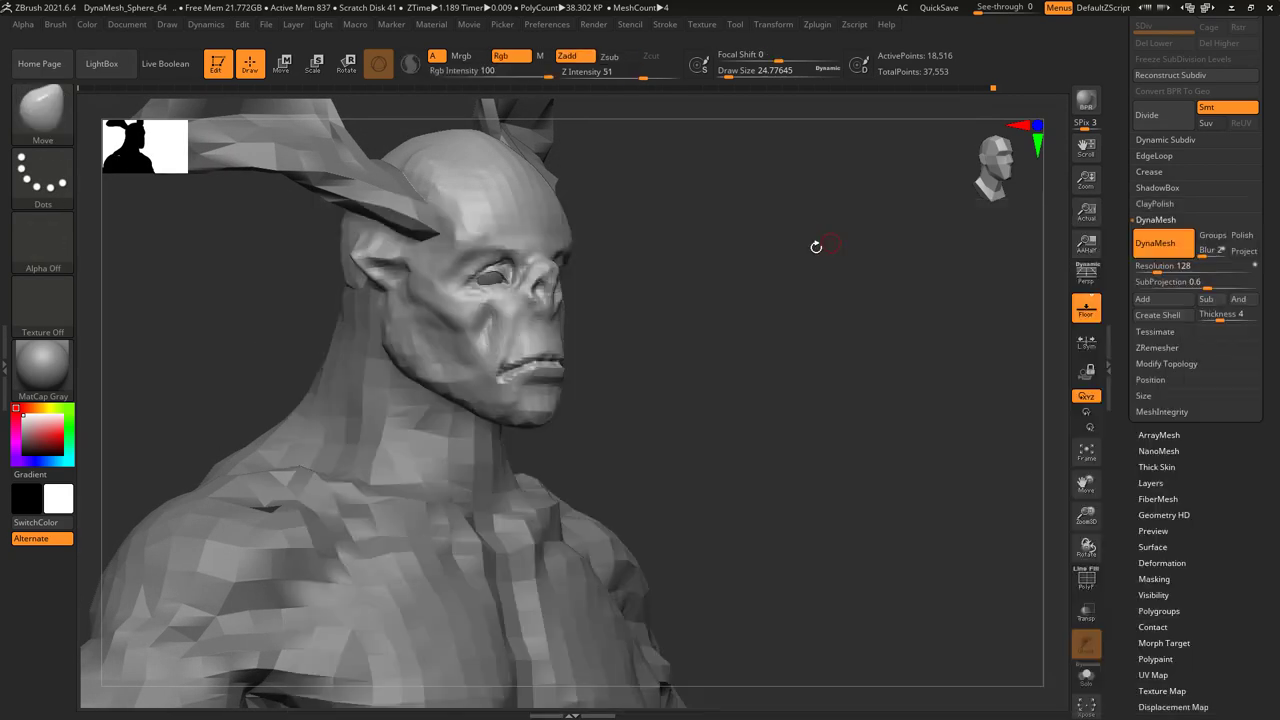
pyautogui.press('space')
pyautogui.moveTo(620, 300)
pyautogui.mouseDown(button='right')
pyautogui.moveTo(541, 377)
pyautogui.moveTo(518, 367)
pyautogui.moveTo(538, 358)
pyautogui.moveTo(492, 366)
pyautogui.moveTo(515, 366)
pyautogui.moveTo(548, 400)
pyautogui.moveTo(548, 330)
pyautogui.moveTo(548, 410)
pyautogui.moveTo(566, 375)
pyautogui.moveTo(445, 362)
pyautogui.moveTo(614, 366)
pyautogui.moveTo(600, 350)
pyautogui.moveTo(626, 327)
pyautogui.moveTo(503, 340)
pyautogui.moveTo(590, 356)
pyautogui.moveTo(600, 429)
pyautogui.moveTo(611, 386)
pyautogui.moveTo(580, 377)
pyautogui.moveTo(629, 449)
pyautogui.moveTo(560, 420)
pyautogui.mouseUp(button='right')
pyautogui.press('space')
pyautogui.press('space')
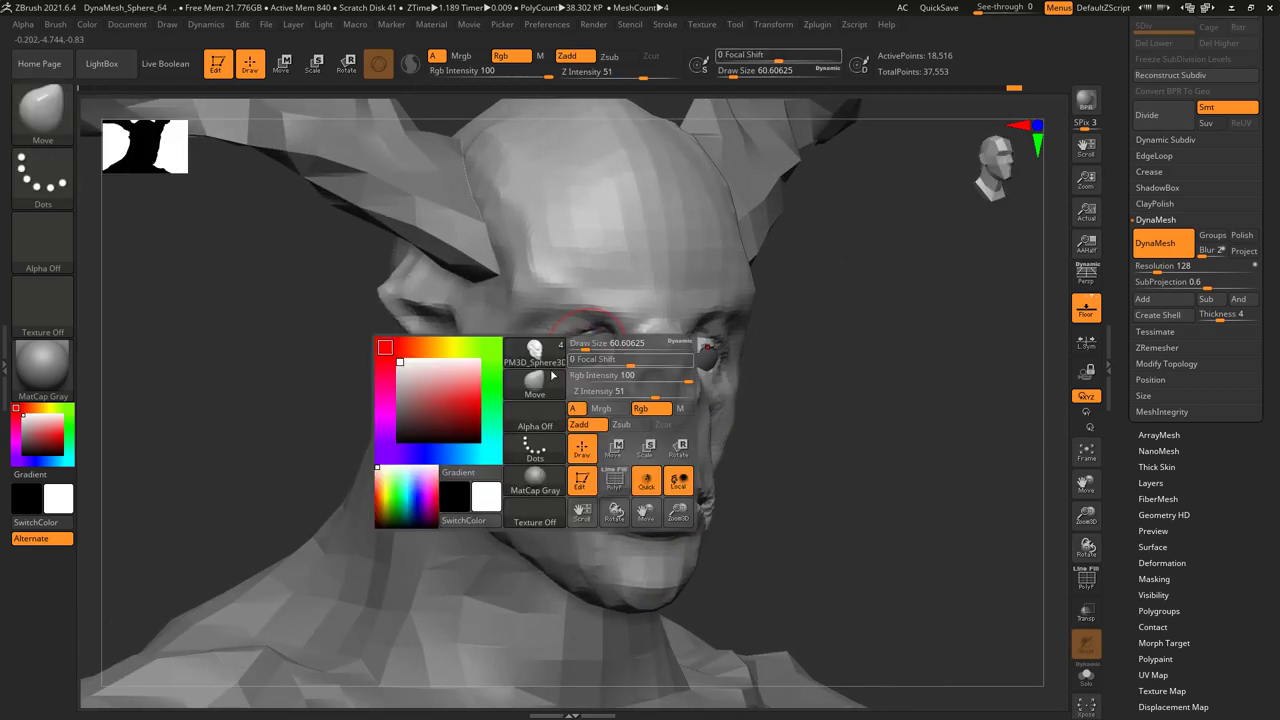
# - Carve a DamStandard crease between the brows at brush size about 38
pyautogui.press('b')
pyautogui.press('d')
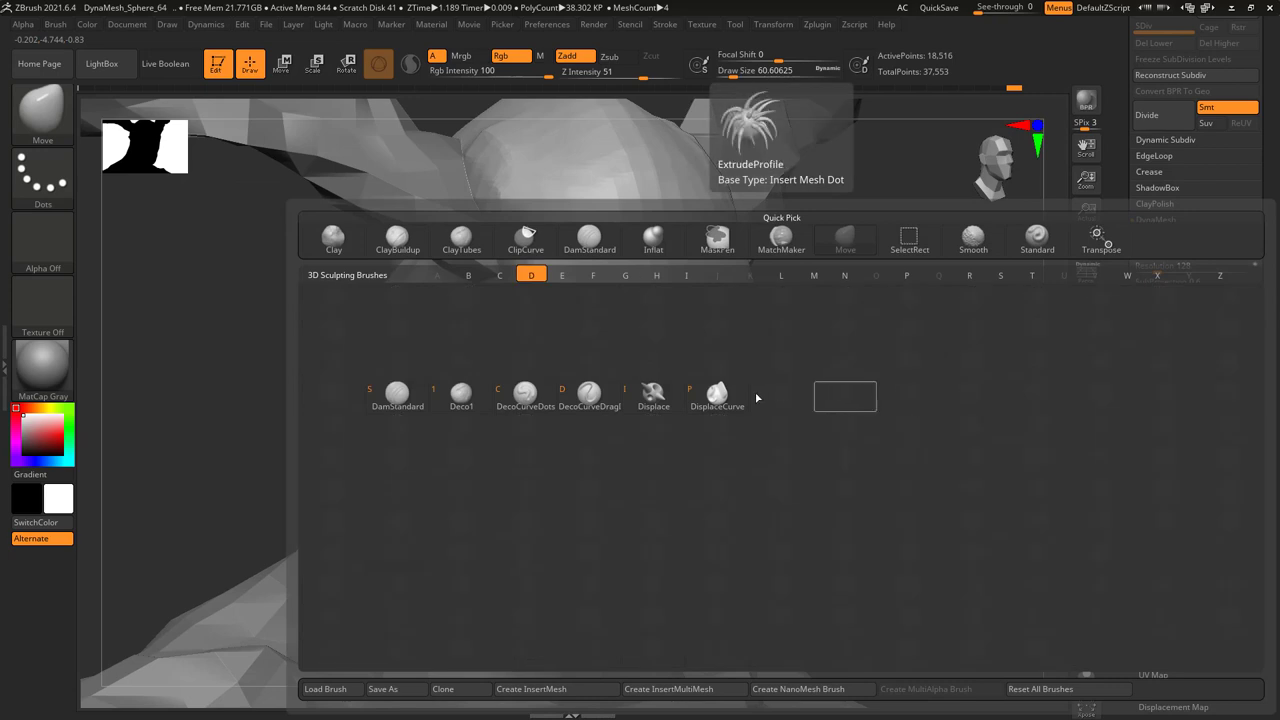
pyautogui.click(421, 400)
pyautogui.moveTo(648, 284)
pyautogui.mouseDown(button='right')
pyautogui.moveTo(551, 370)
pyautogui.moveTo(560, 360)
pyautogui.mouseUp(button='right')
pyautogui.press('space')
pyautogui.moveTo(506, 363); pyautogui.dragTo(535, 330)
pyautogui.moveTo(535, 330)
pyautogui.mouseDown(button='right')
pyautogui.moveTo(540, 352)
pyautogui.moveTo(595, 257)
pyautogui.moveTo(592, 343)
pyautogui.moveTo(529, 294)
pyautogui.moveTo(565, 323)
pyautogui.mouseUp(button='right')
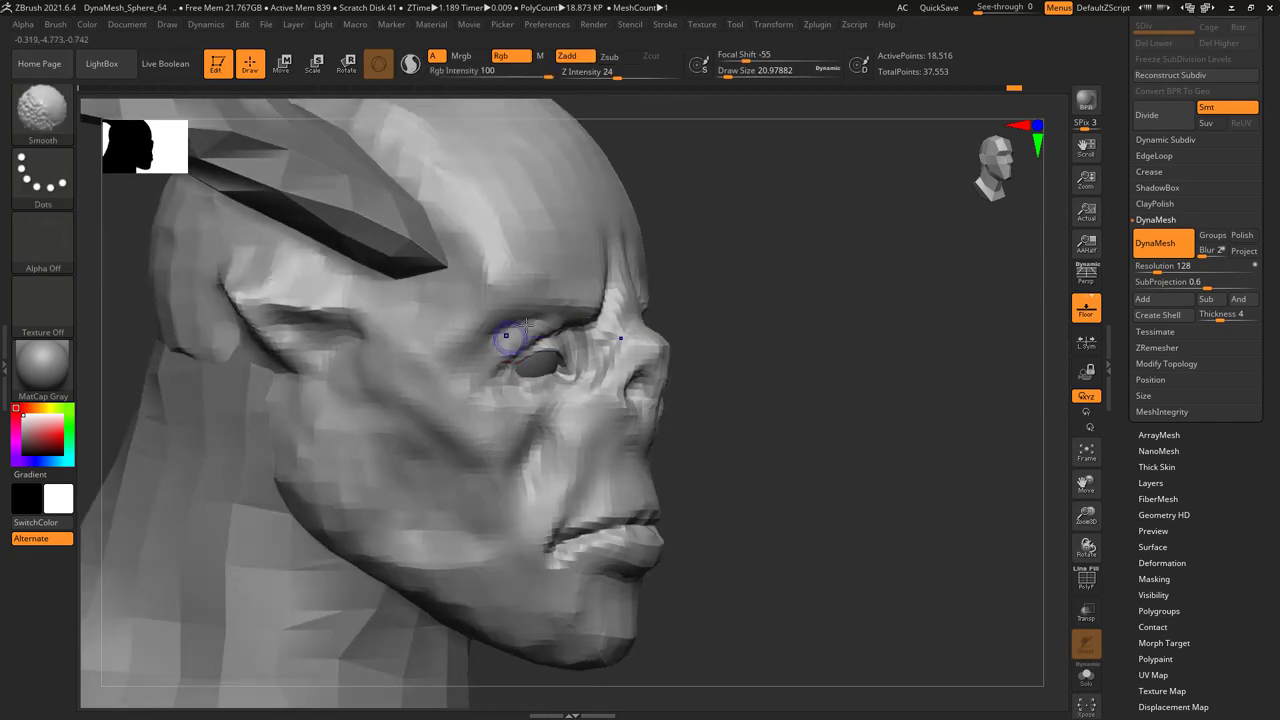
# - Carve DamStandard wrinkles around the eye socket, shrinking the brush from about 81 to 9
pyautogui.press(']')
pyautogui.press('space')
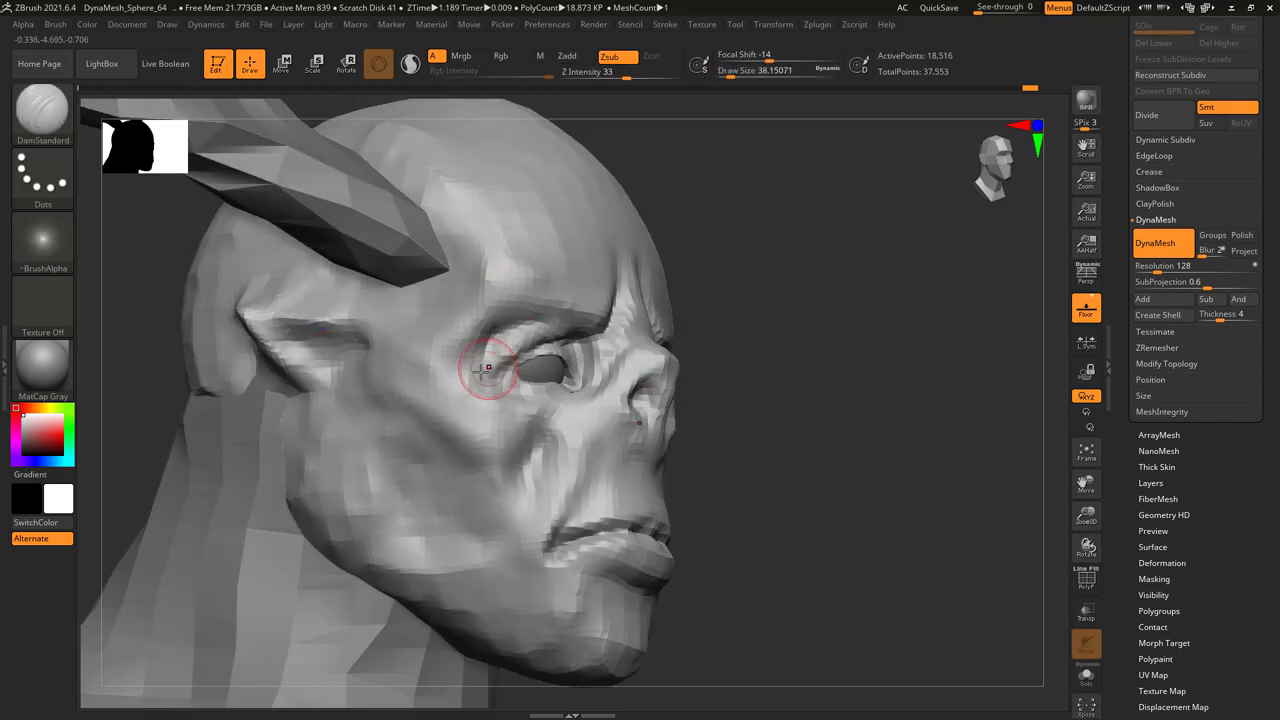
pyautogui.moveTo(508, 330)
pyautogui.mouseDown(button='right')
pyautogui.moveTo(500, 352)
pyautogui.moveTo(443, 358)
pyautogui.moveTo(445, 372)
pyautogui.moveTo(513, 385)
pyautogui.moveTo(537, 372)
pyautogui.mouseUp(button='right')
pyautogui.press('space')
pyautogui.press('space')
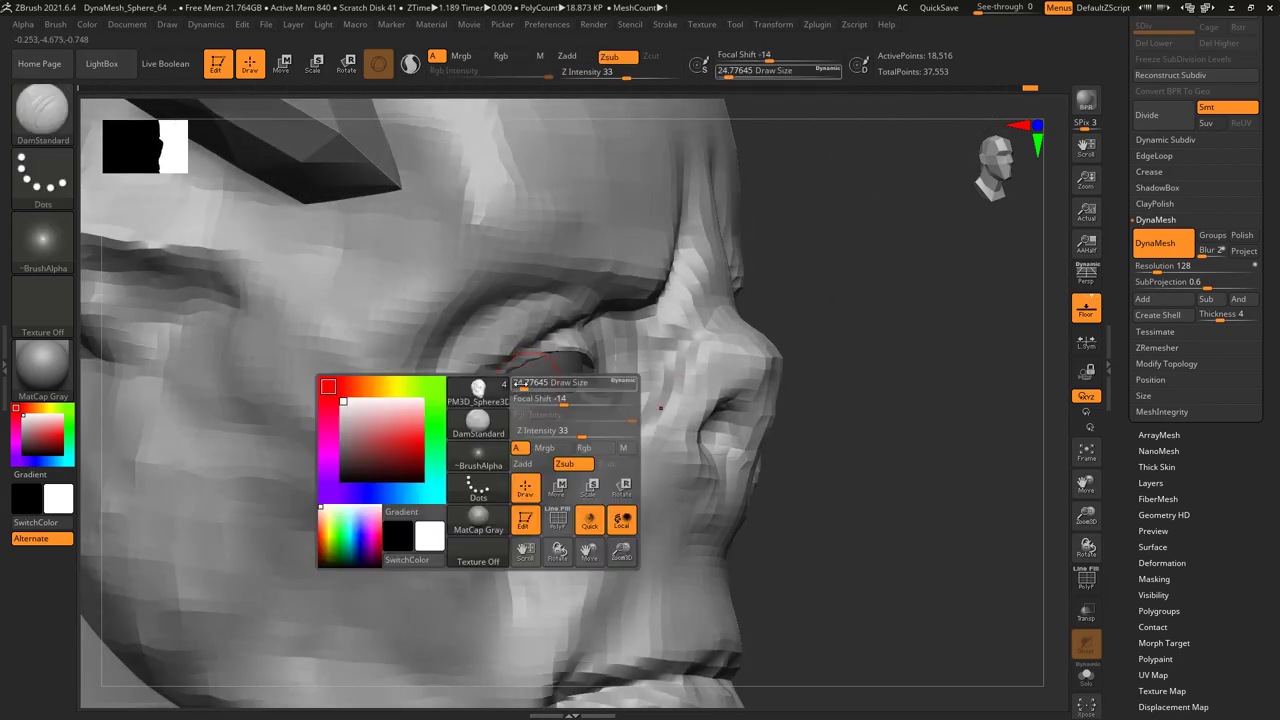
pyautogui.keyDown('ctrl'); pyautogui.moveTo(516, 381); pyautogui.dragTo(524, 383, button='right'); pyautogui.keyUp('ctrl')
pyautogui.moveTo(591, 438)
pyautogui.keyDown('ctrl'); pyautogui.mouseDown(button='right')
pyautogui.moveTo(600, 420)
pyautogui.moveTo(443, 337)
pyautogui.moveTo(570, 352)
pyautogui.moveTo(510, 345)
pyautogui.moveTo(505, 325)
pyautogui.moveTo(500, 430)
pyautogui.moveTo(471, 271)
pyautogui.mouseUp(button='right'); pyautogui.keyUp('ctrl')
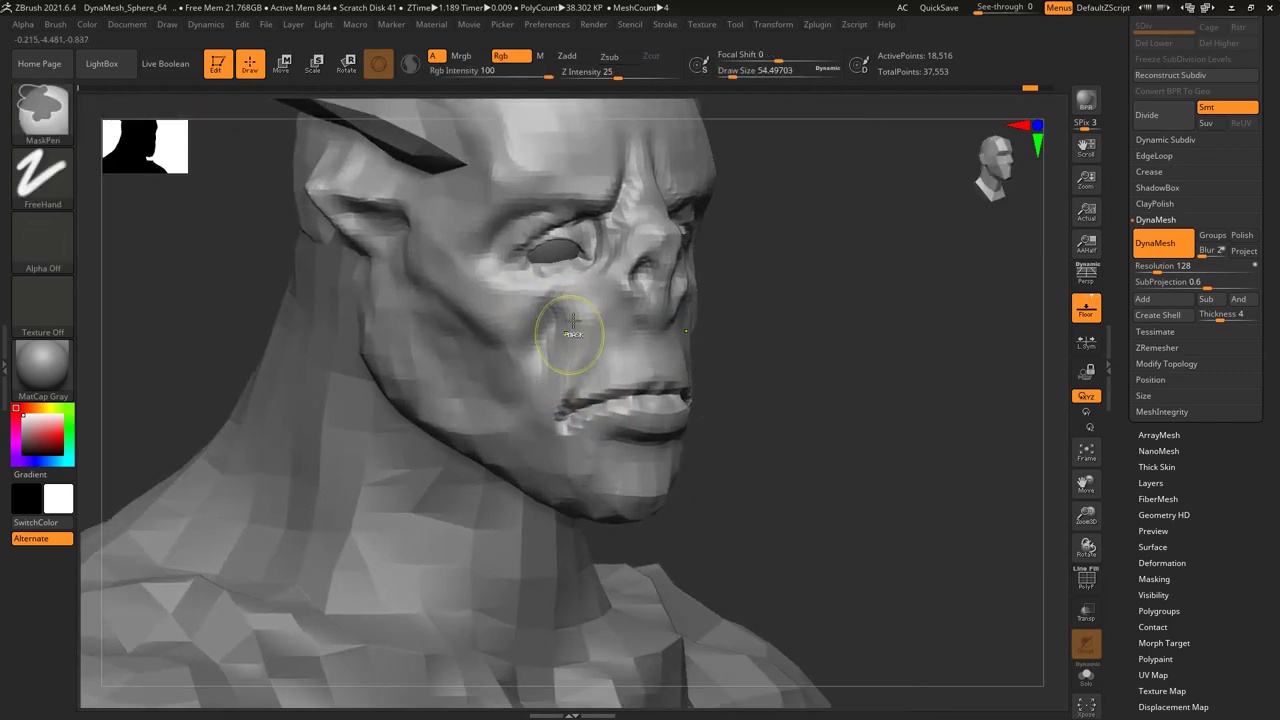
pyautogui.keyDown('ctrl'); pyautogui.moveTo(571, 306); pyautogui.dragTo(575, 307, button='right'); pyautogui.keyUp('ctrl')
pyautogui.press('space')
pyautogui.press('space')
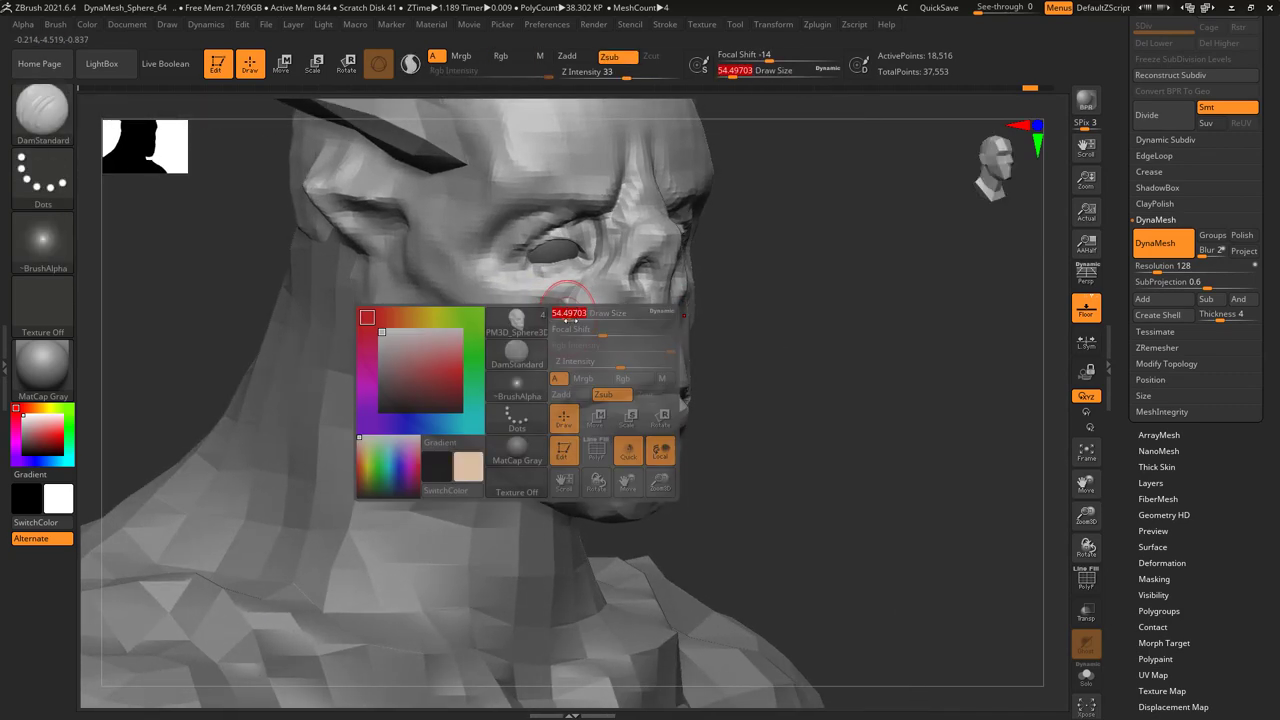
pyautogui.moveTo(556, 310); pyautogui.dragTo(545, 310)
pyautogui.moveTo(543, 343)
pyautogui.mouseDown(button='right')
pyautogui.moveTo(586, 300)
pyautogui.moveTo(480, 334)
pyautogui.mouseUp(button='right')
pyautogui.press('space')
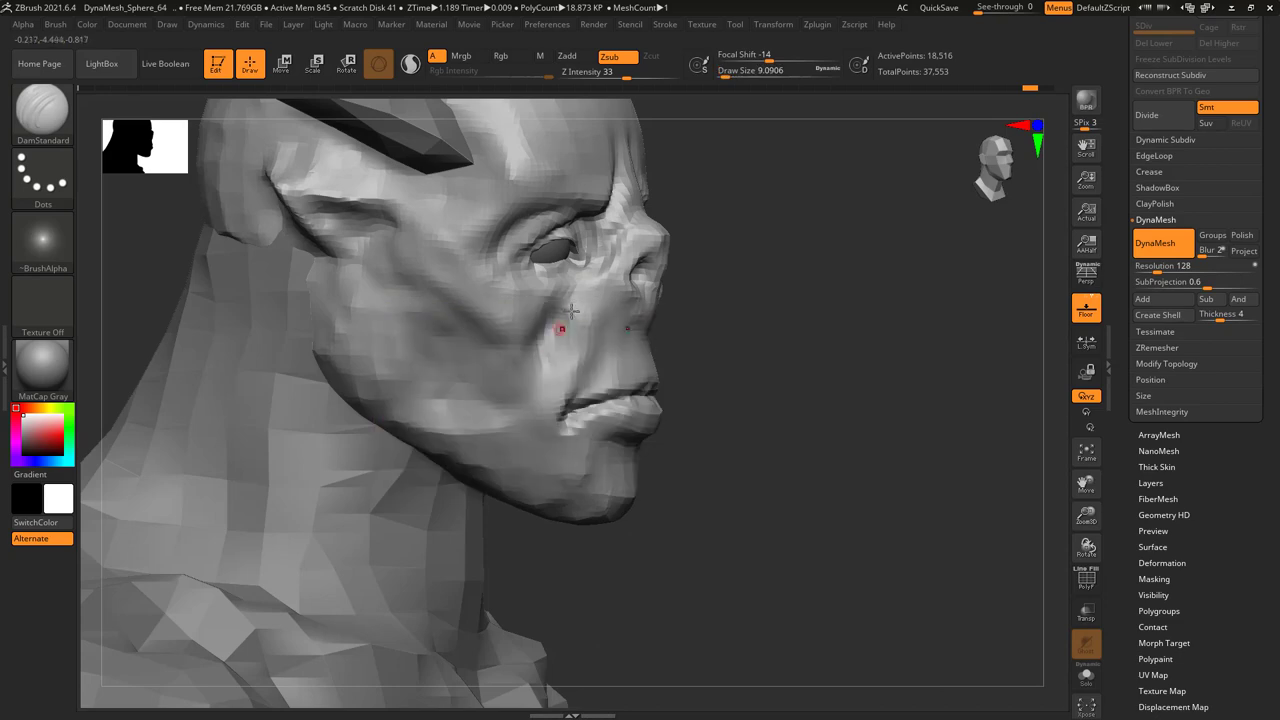
pyautogui.moveTo(586, 271)
pyautogui.keyDown('ctrl'); pyautogui.mouseDown(button='right')
pyautogui.moveTo(560, 315)
pyautogui.moveTo(571, 286)
pyautogui.moveTo(609, 374)
pyautogui.moveTo(706, 443)
pyautogui.moveTo(680, 400)
pyautogui.moveTo(640, 380)
pyautogui.moveTo(653, 353)
pyautogui.moveTo(640, 400)
pyautogui.moveTo(630, 380)
pyautogui.moveTo(660, 360)
pyautogui.moveTo(656, 330)
pyautogui.moveTo(709, 371)
pyautogui.moveTo(720, 310)
pyautogui.moveTo(700, 330)
pyautogui.moveTo(740, 302)
pyautogui.moveTo(741, 318)
pyautogui.moveTo(786, 294)
pyautogui.moveTo(769, 326)
pyautogui.mouseUp(button='right'); pyautogui.keyUp('ctrl')
# - Mask with Ctrl and carve creases down the cheek at Z Intensity 33
pyautogui.press('space')
pyautogui.press('space')
pyautogui.press('ctrl')
pyautogui.moveTo(853, 332)
pyautogui.mouseDown(button='right')
pyautogui.moveTo(800, 330)
pyautogui.moveTo(714, 393)
pyautogui.moveTo(695, 370)
pyautogui.moveTo(694, 300)
pyautogui.moveTo(758, 262)
pyautogui.moveTo(737, 337)
pyautogui.mouseUp(button='right')
pyautogui.press('ctrl')
pyautogui.press('space')
pyautogui.moveTo(832, 352); pyautogui.dragTo(866, 352)
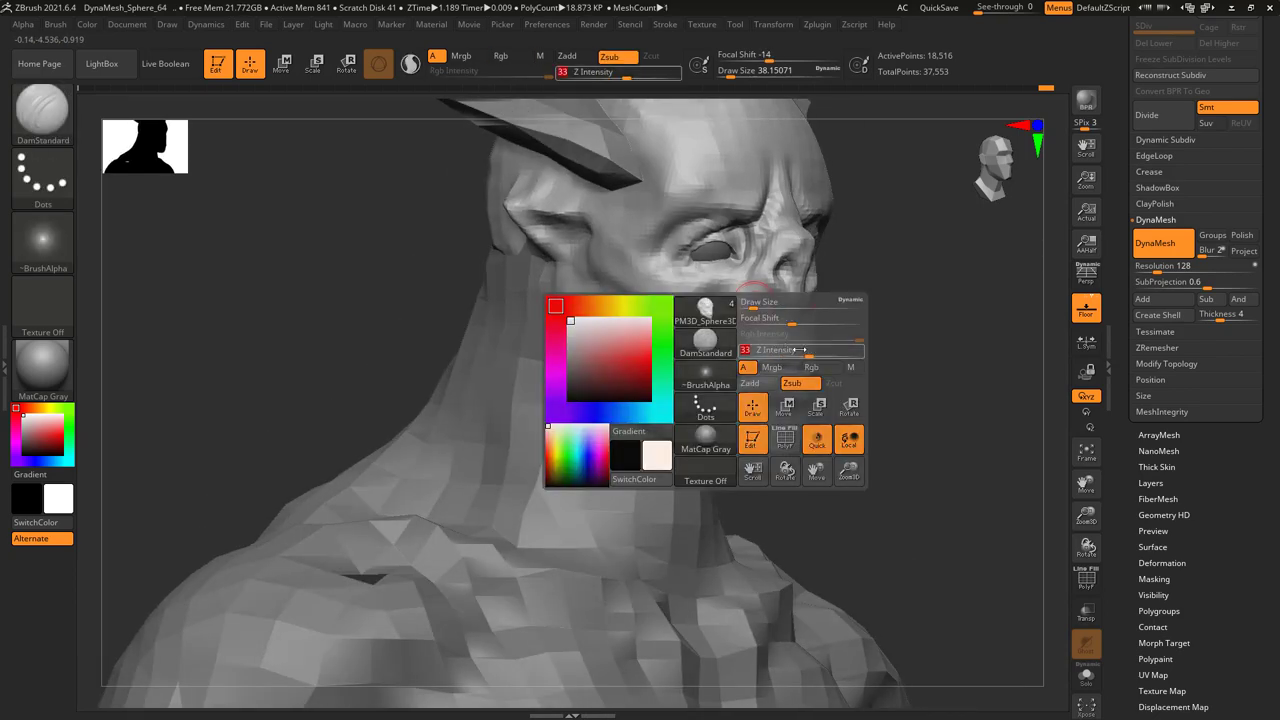
pyautogui.moveTo(866, 352); pyautogui.dragTo(757, 346, button='right')
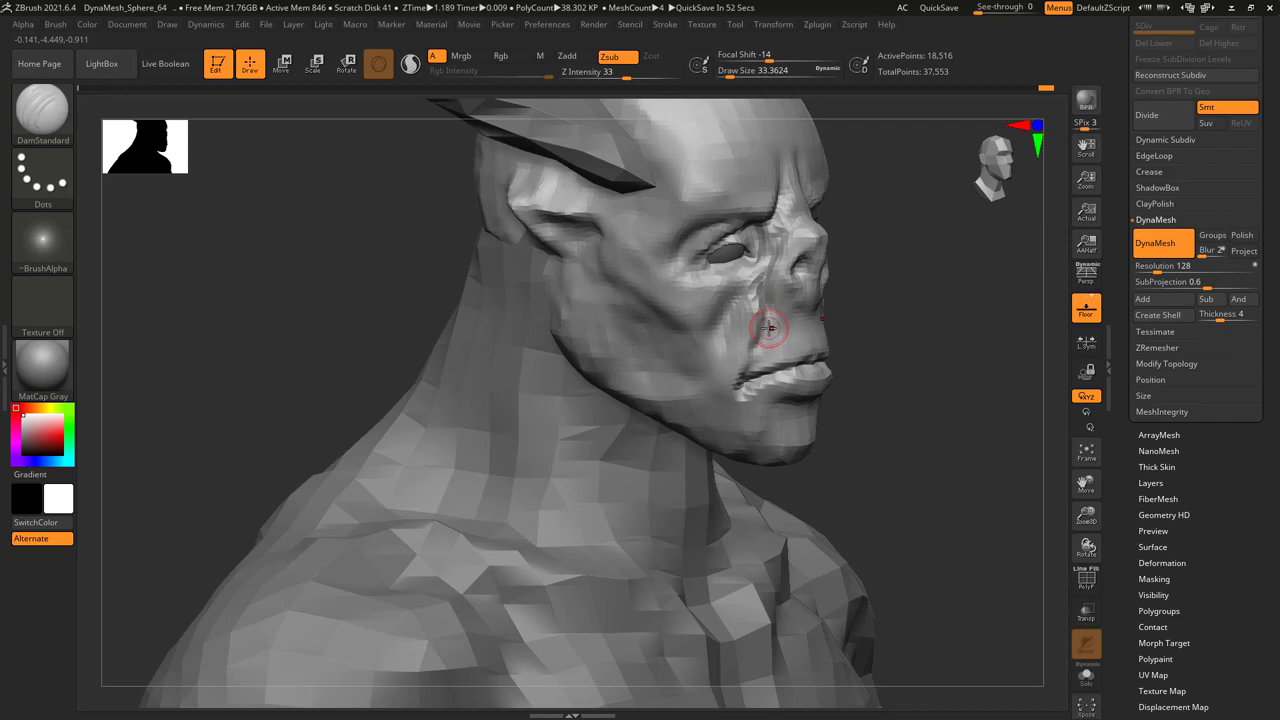
pyautogui.moveTo(711, 343)
pyautogui.mouseDown(button='right')
pyautogui.moveTo(746, 374)
pyautogui.moveTo(700, 374)
pyautogui.moveTo(818, 400)
pyautogui.mouseUp(button='right')
pyautogui.press('space')
# - Push the nose and lips into shape with the Move brush at sizes about 17.5 to 96
pyautogui.press('b')
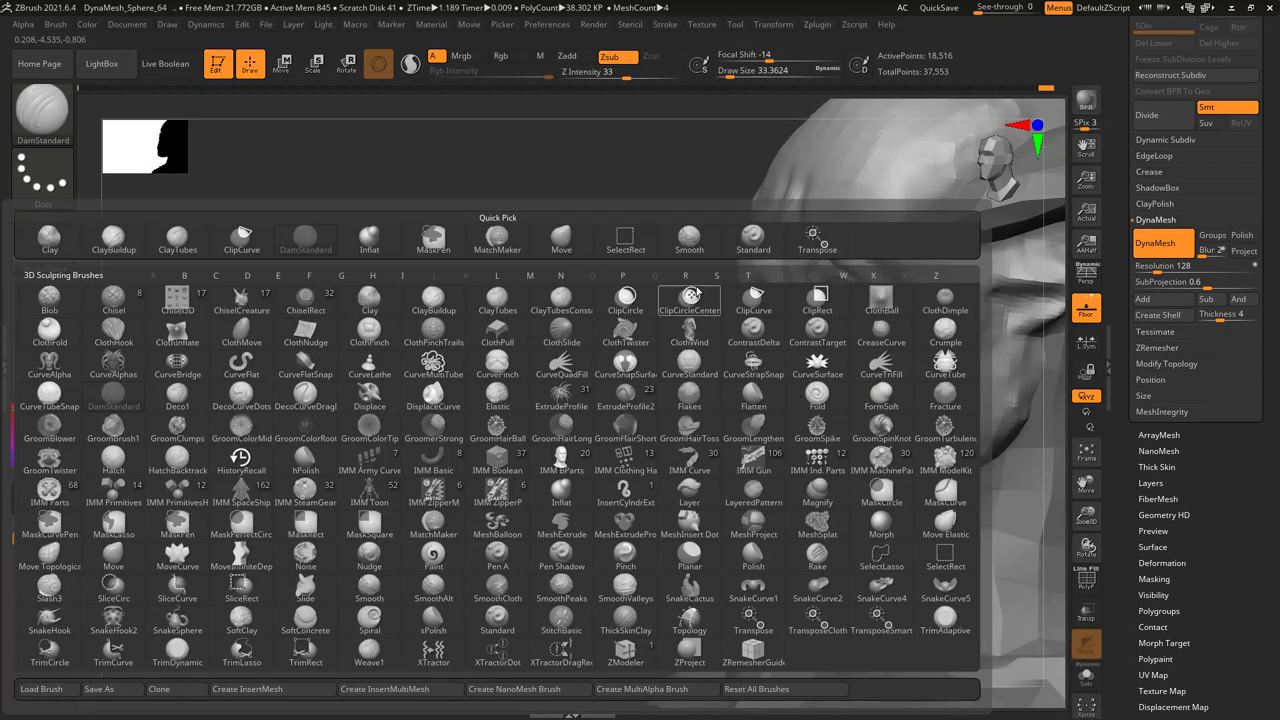
pyautogui.click(565, 242)
pyautogui.press('space')
pyautogui.press('space')
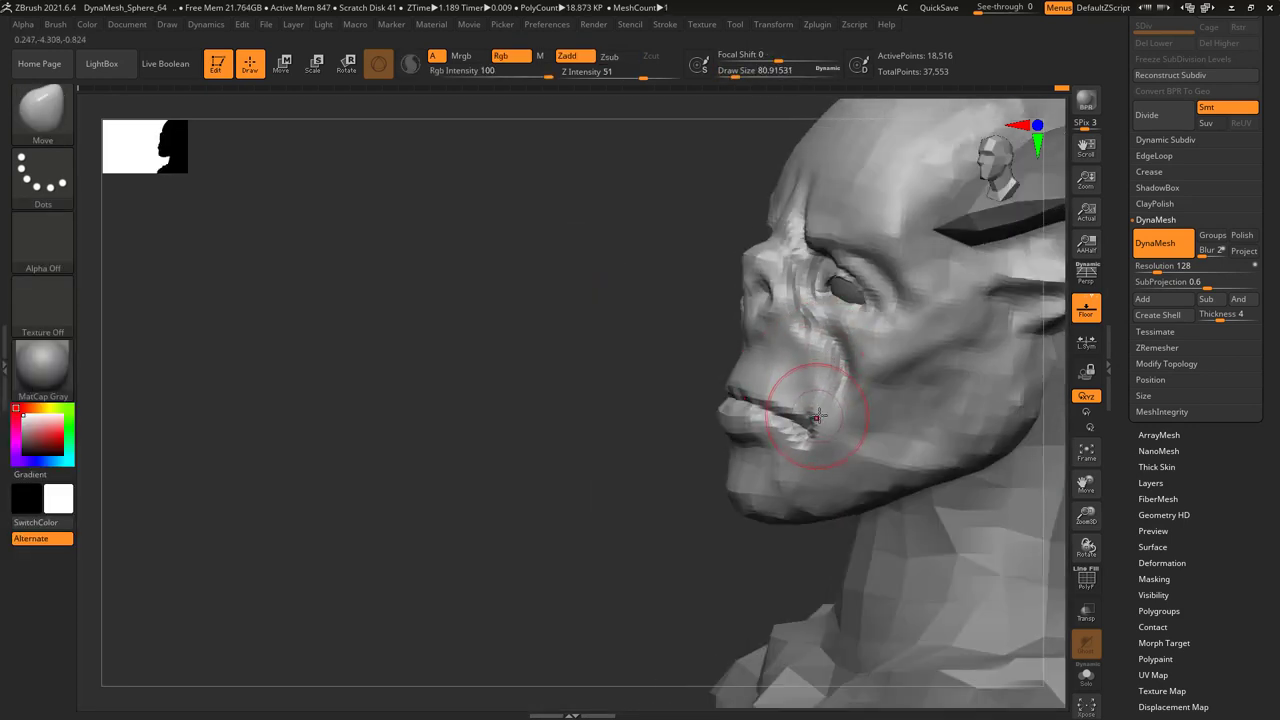
pyautogui.moveTo(818, 414)
pyautogui.mouseDown(button='right')
pyautogui.moveTo(840, 395)
pyautogui.moveTo(886, 440)
pyautogui.moveTo(857, 435)
pyautogui.moveTo(840, 394)
pyautogui.moveTo(850, 370)
pyautogui.moveTo(814, 333)
pyautogui.moveTo(797, 340)
pyautogui.moveTo(790, 370)
pyautogui.moveTo(835, 255)
pyautogui.moveTo(848, 271)
pyautogui.moveTo(835, 300)
pyautogui.moveTo(810, 259)
pyautogui.moveTo(795, 303)
pyautogui.mouseUp(button='right')
pyautogui.press('space')
pyautogui.press('space')
pyautogui.moveTo(805, 303); pyautogui.dragTo(793, 303)
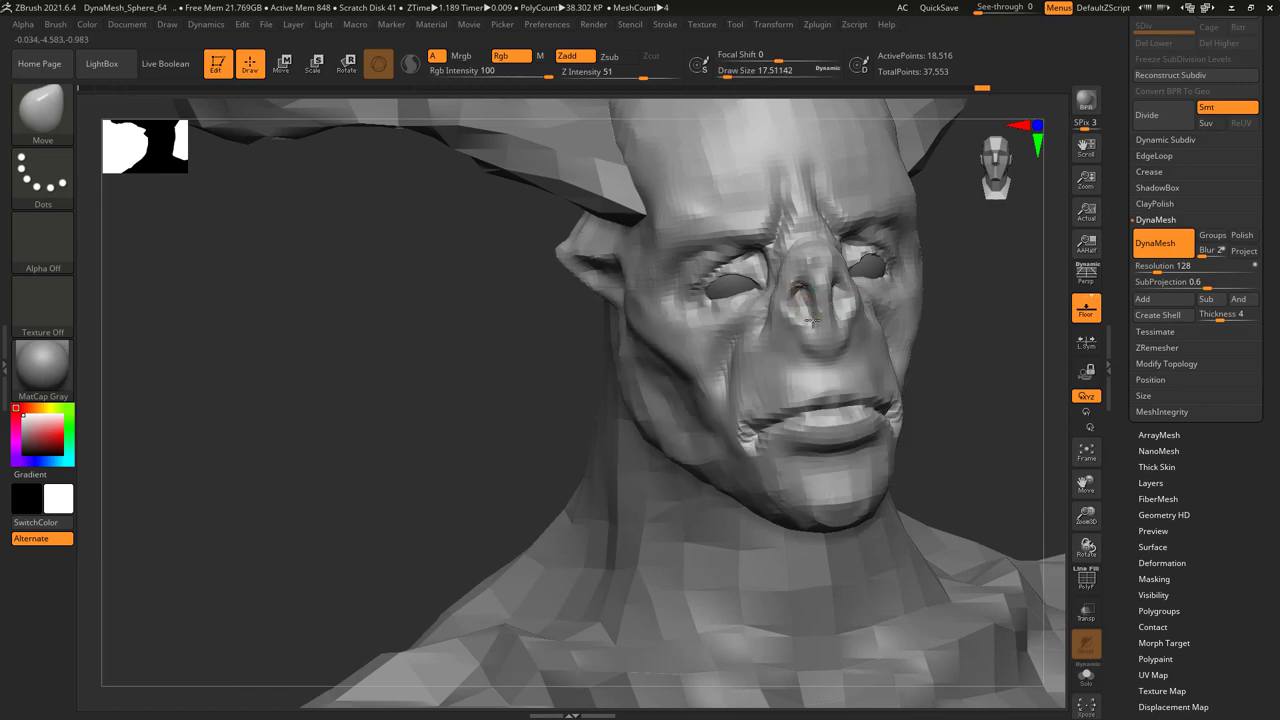
pyautogui.moveTo(832, 330)
pyautogui.mouseDown(button='right')
pyautogui.moveTo(849, 309)
pyautogui.moveTo(793, 338)
pyautogui.moveTo(771, 286)
pyautogui.mouseUp(button='right')
pyautogui.press('space')
pyautogui.press('space')
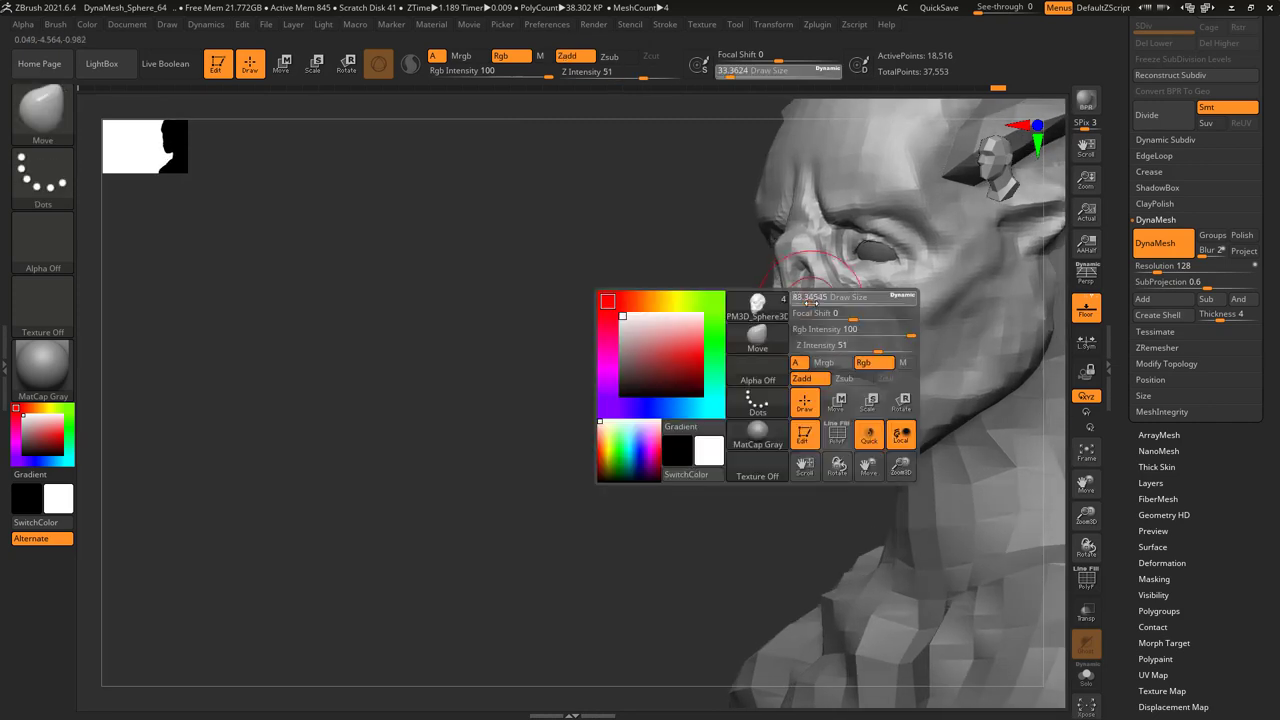
pyautogui.moveTo(771, 297)
pyautogui.mouseDown()
pyautogui.moveTo(790, 297)
pyautogui.moveTo(782, 287)
pyautogui.mouseUp()
pyautogui.press('space')
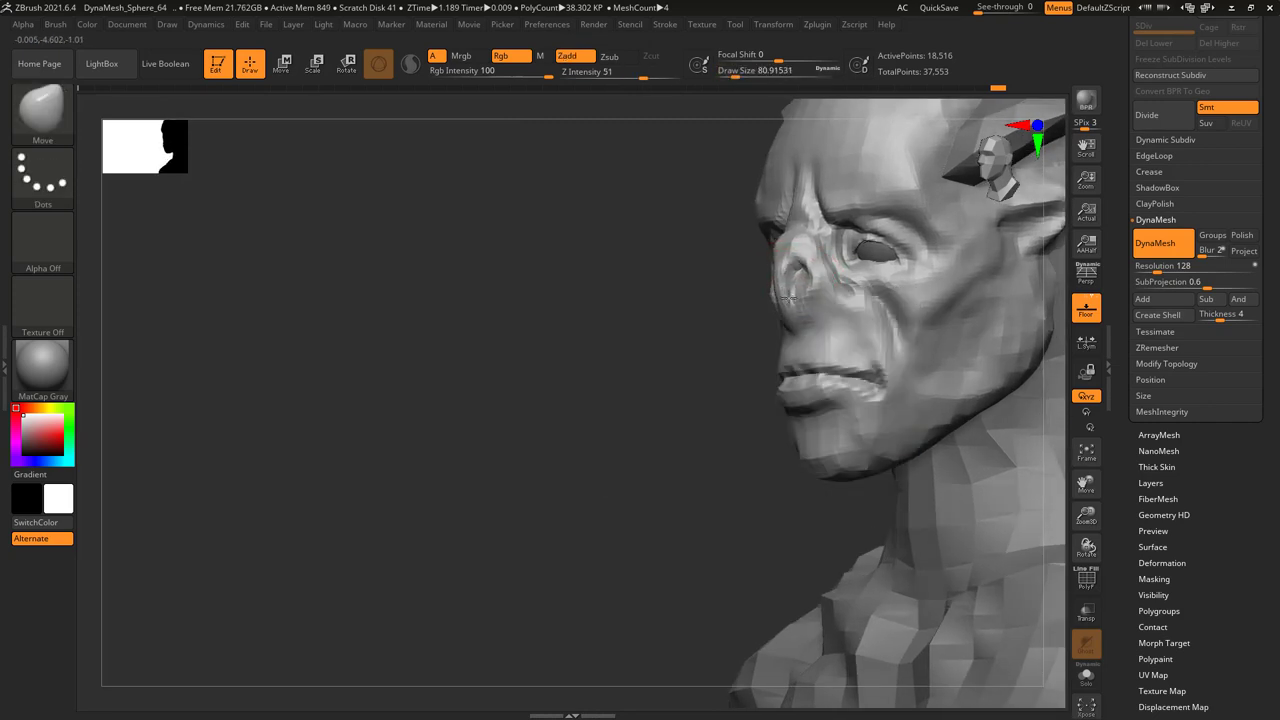
pyautogui.moveTo(789, 299)
pyautogui.mouseDown(button='right')
pyautogui.moveTo(770, 300)
pyautogui.moveTo(800, 300)
pyautogui.mouseUp(button='right')
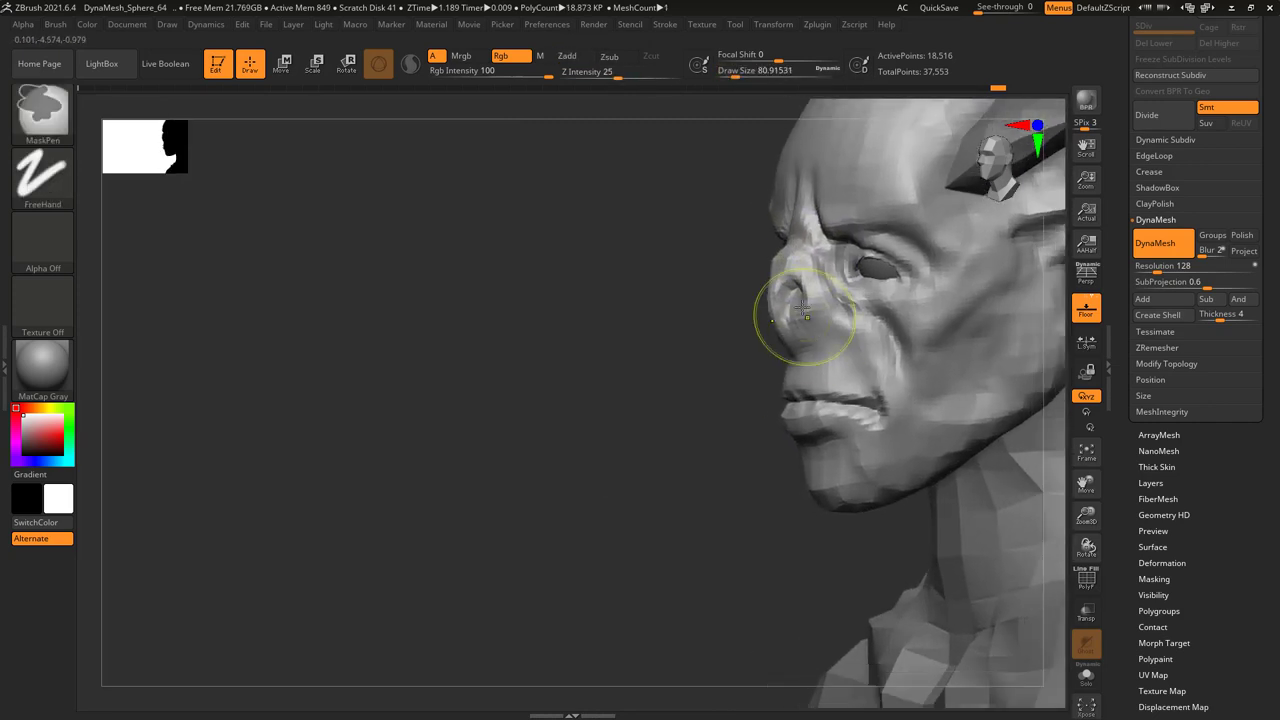
# - Reshape the cranium with larger Move brush sizes from about 67 up to 160
pyautogui.press('space')
pyautogui.moveTo(792, 271); pyautogui.dragTo(782, 271)
pyautogui.moveTo(782, 271)
pyautogui.mouseDown(button='right')
pyautogui.moveTo(795, 290)
pyautogui.moveTo(797, 278)
pyautogui.mouseUp(button='right')
pyautogui.press('space')
pyautogui.moveTo(797, 278); pyautogui.dragTo(800, 280)
pyautogui.moveTo(800, 280); pyautogui.dragTo(820, 300, button='right')
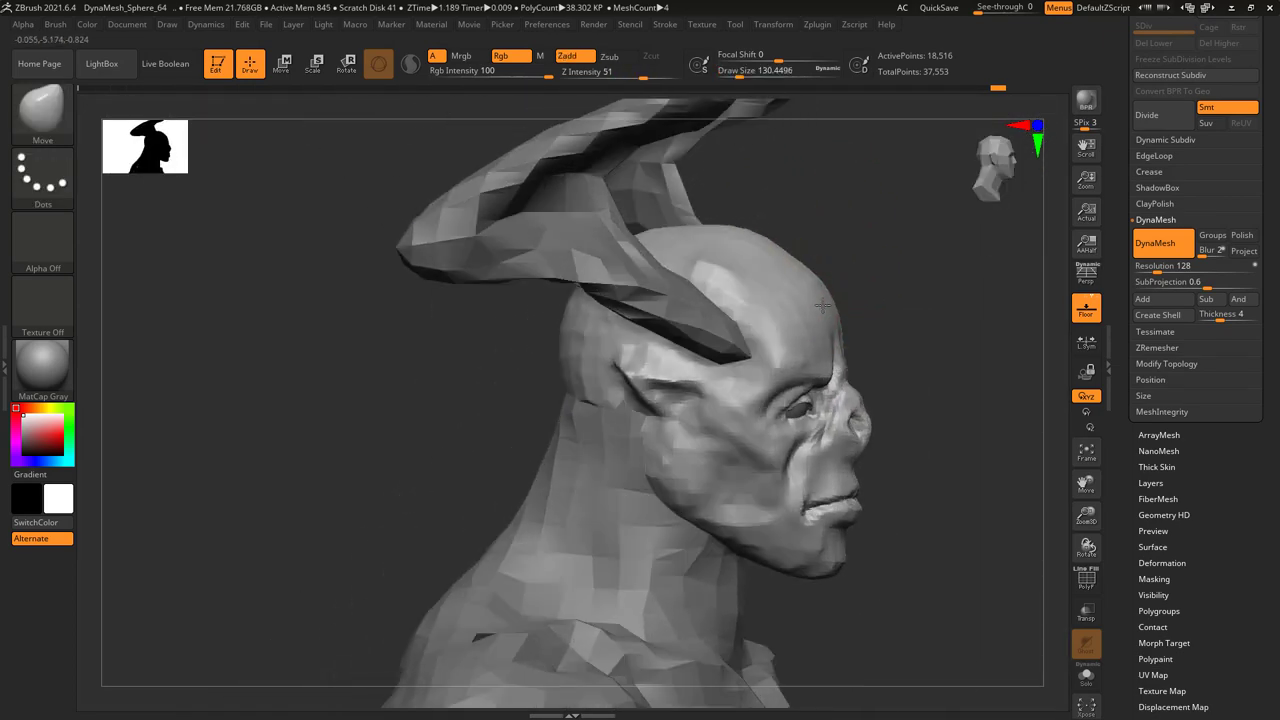
pyautogui.press('space')
pyautogui.moveTo(822, 305); pyautogui.dragTo(815, 295)
pyautogui.moveTo(815, 295)
pyautogui.mouseDown(button='right')
pyautogui.moveTo(796, 266)
pyautogui.moveTo(774, 294)
pyautogui.moveTo(794, 294)
pyautogui.mouseUp(button='right')
pyautogui.press('space')
pyautogui.moveTo(814, 292); pyautogui.dragTo(800, 294)
pyautogui.moveTo(800, 294)
pyautogui.mouseDown(button='right')
pyautogui.moveTo(818, 330)
pyautogui.moveTo(796, 316)
pyautogui.mouseUp(button='right')
pyautogui.moveTo(768, 270); pyautogui.dragTo(772, 259, button='right')
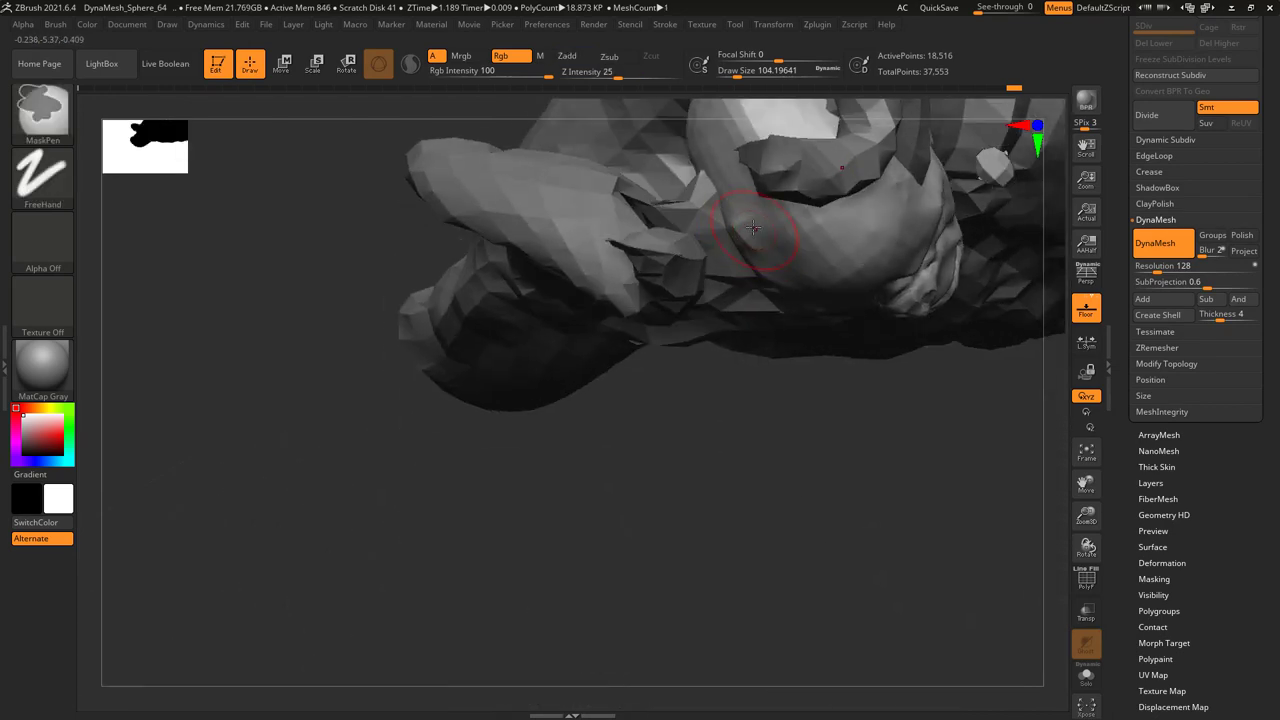
pyautogui.moveTo(751, 224)
pyautogui.mouseDown(button='right')
pyautogui.moveTo(857, 214)
pyautogui.moveTo(881, 313)
pyautogui.moveTo(778, 310)
pyautogui.moveTo(737, 277)
pyautogui.mouseUp(button='right')
# - Tint the model green, then change its colour to dark grey
pyautogui.press('space')
pyautogui.click(657, 332)
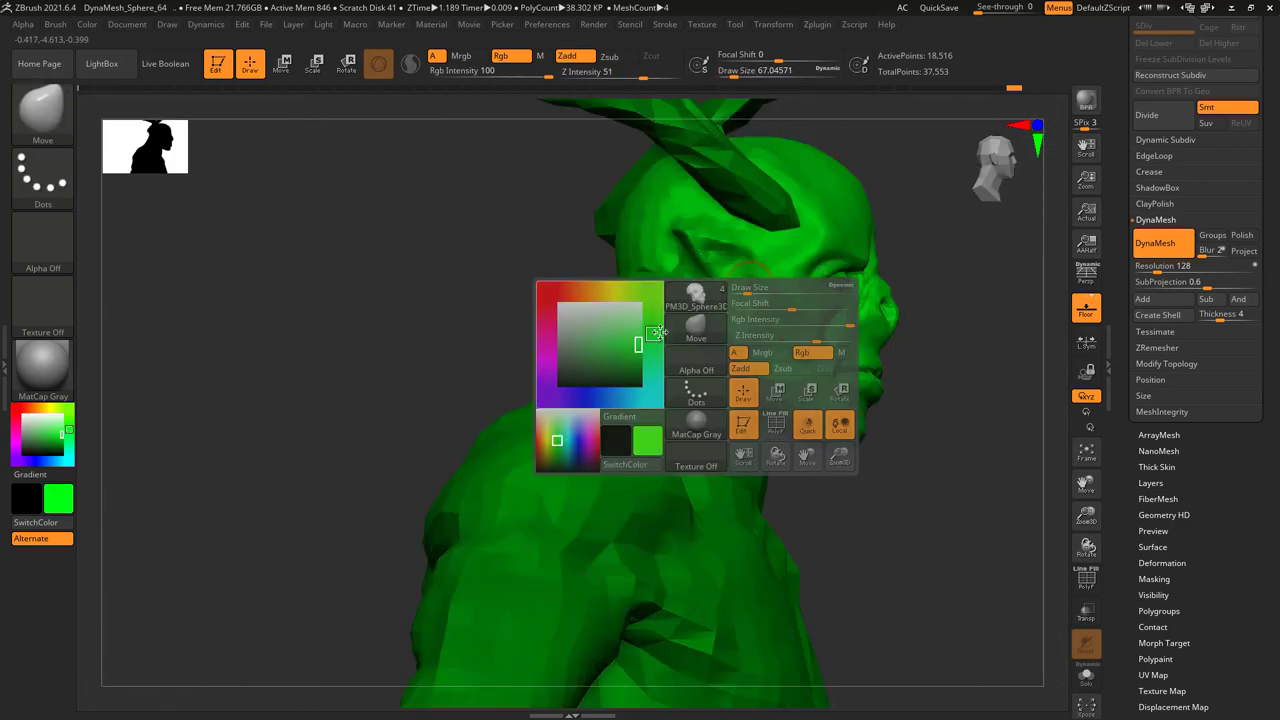
pyautogui.click(14, 407)
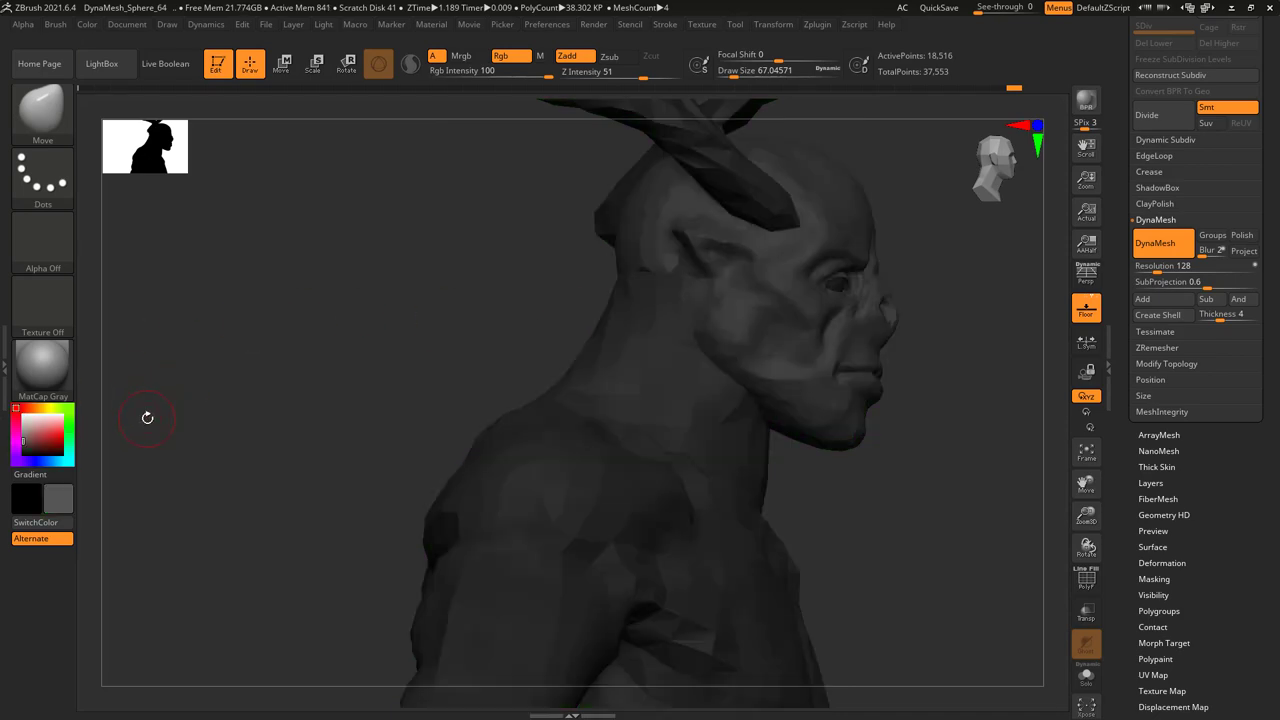
# - Reset the model colour to white and switch to the ClayBuildup brush
pyautogui.click(36, 427)
pyautogui.click(43, 365)
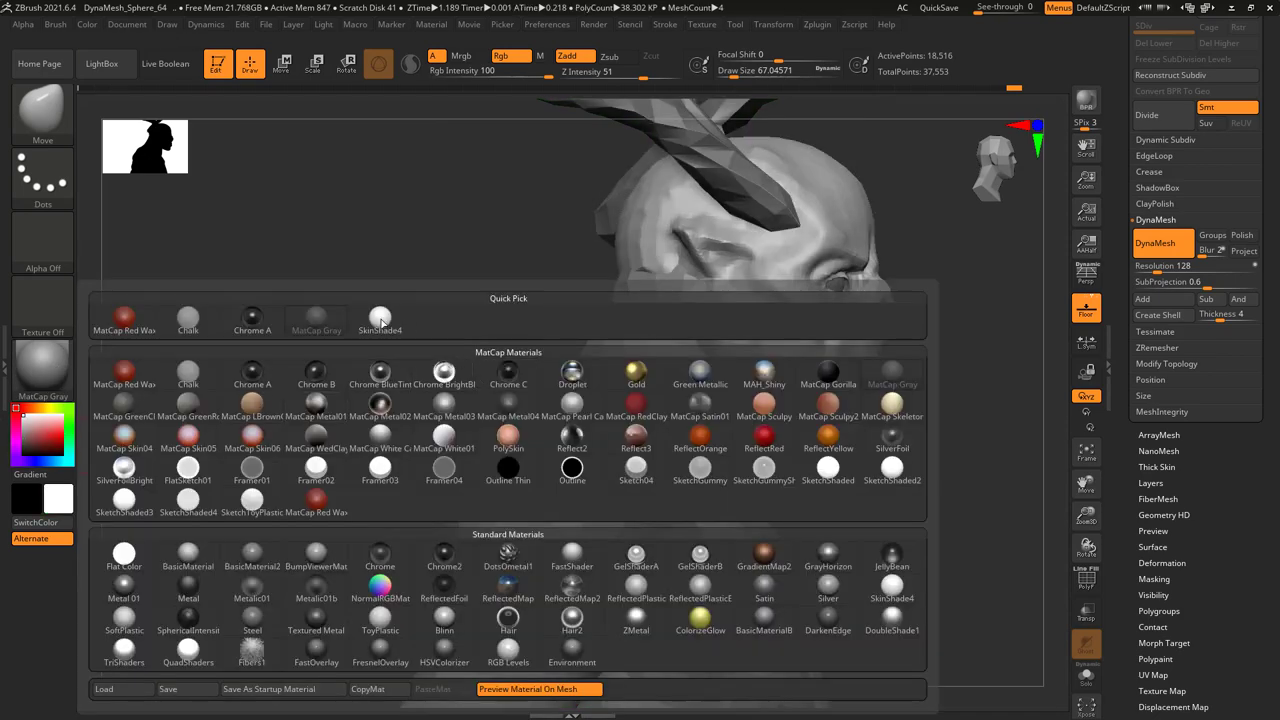
pyautogui.click(43, 122)
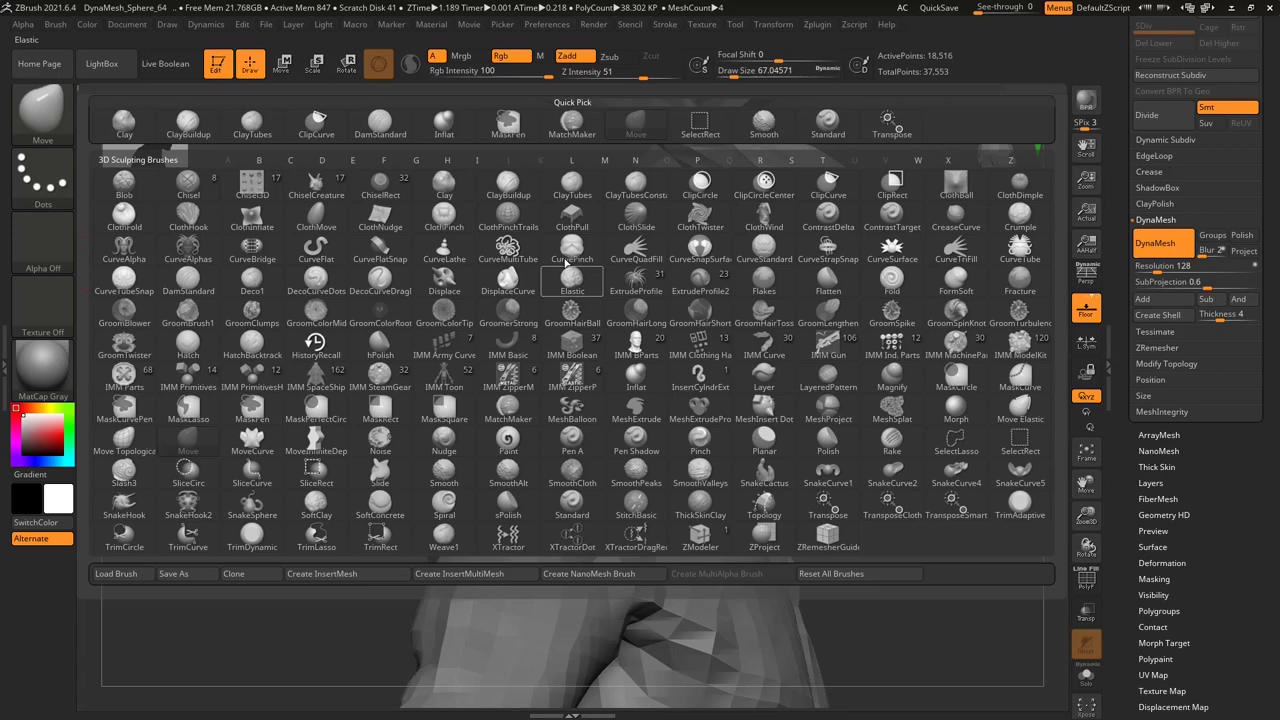
pyautogui.click(525, 197)
pyautogui.rightClick(700, 390)
pyautogui.moveTo(700, 390)
pyautogui.mouseDown(button='right')
pyautogui.moveTo(697, 366)
pyautogui.moveTo(731, 330)
pyautogui.moveTo(715, 345)
pyautogui.moveTo(760, 260)
pyautogui.moveTo(691, 286)
pyautogui.moveTo(709, 340)
pyautogui.moveTo(700, 365)
pyautogui.moveTo(740, 335)
pyautogui.moveTo(725, 370)
pyautogui.moveTo(755, 383)
pyautogui.moveTo(766, 366)
pyautogui.moveTo(657, 371)
pyautogui.moveTo(766, 451)
pyautogui.moveTo(735, 366)
pyautogui.moveTo(690, 380)
pyautogui.moveTo(587, 349)
pyautogui.mouseUp(button='right')
pyautogui.rightClick(735, 366)
pyautogui.rightClick(587, 349)
# - Refine the eyes in their sockets with the Standard brush at a fine size of about 9
pyautogui.moveTo(587, 349); pyautogui.dragTo(535, 325)
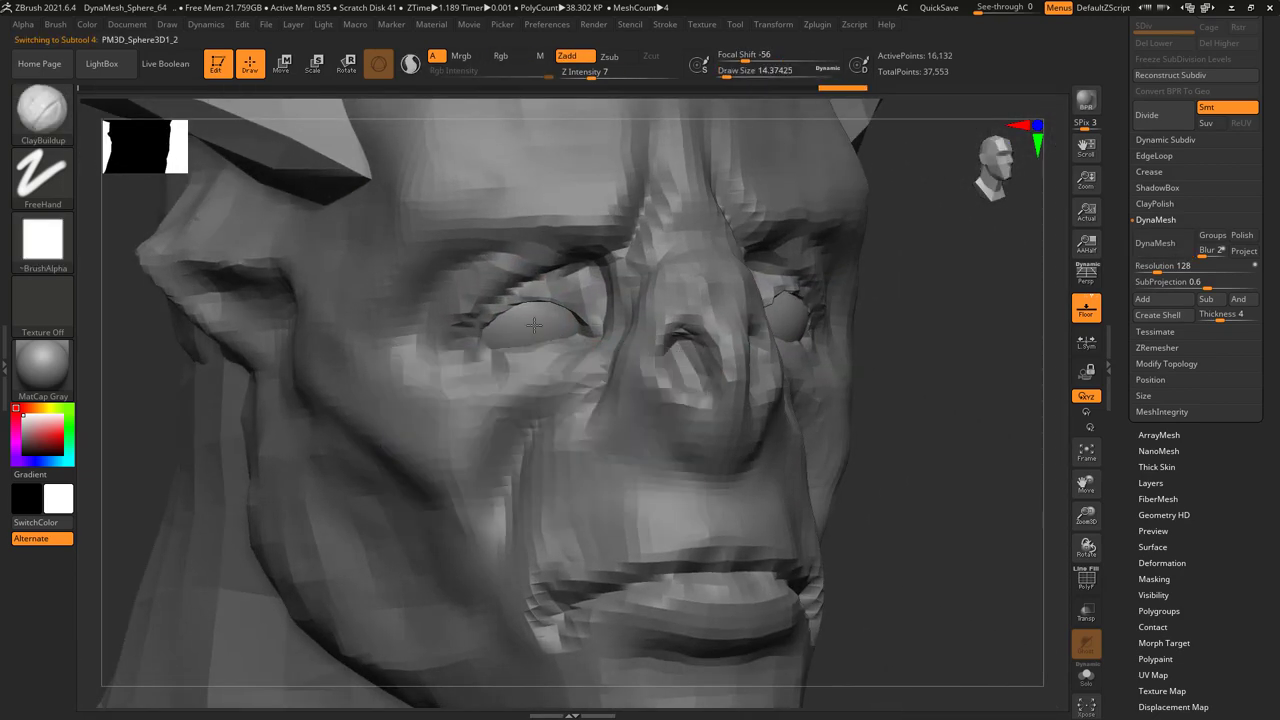
pyautogui.click(42, 108)
pyautogui.press('m')
pyautogui.press('p')
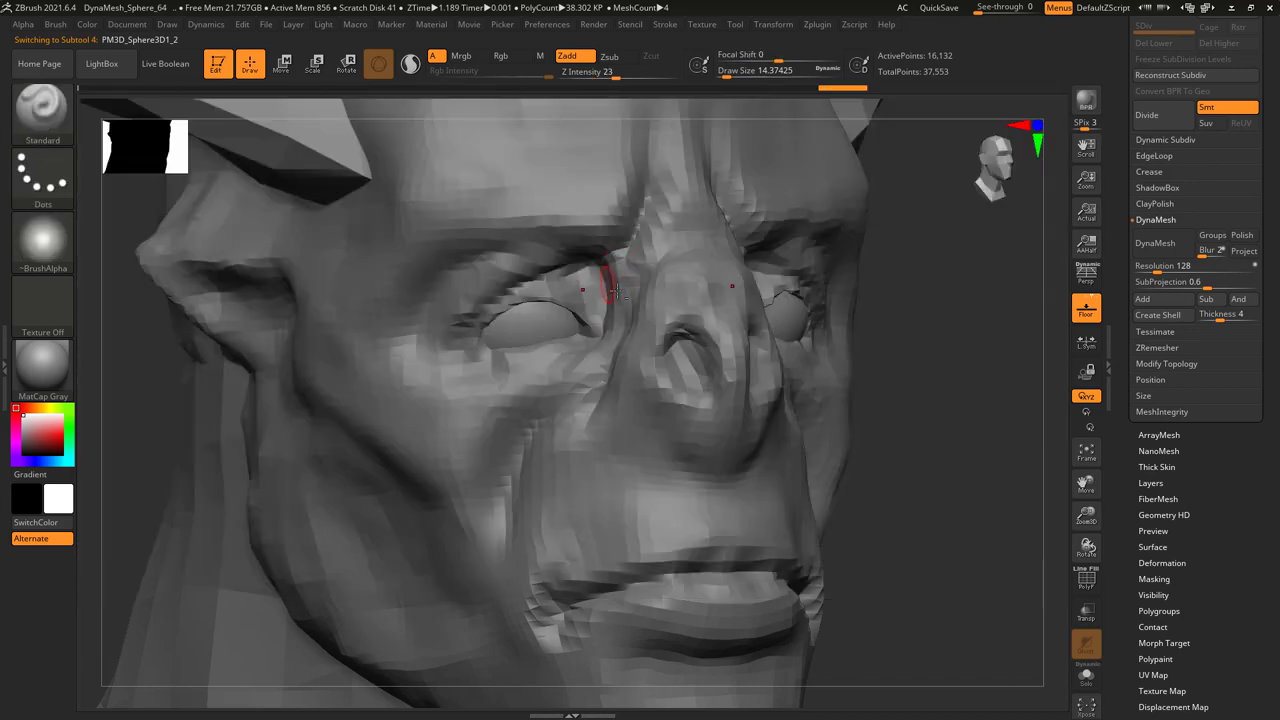
pyautogui.moveTo(543, 294)
pyautogui.mouseDown(button='right')
pyautogui.moveTo(543, 251)
pyautogui.moveTo(543, 286)
pyautogui.moveTo(575, 250)
pyautogui.moveTo(587, 263)
pyautogui.mouseUp(button='right')
pyautogui.rightClick(599, 266)
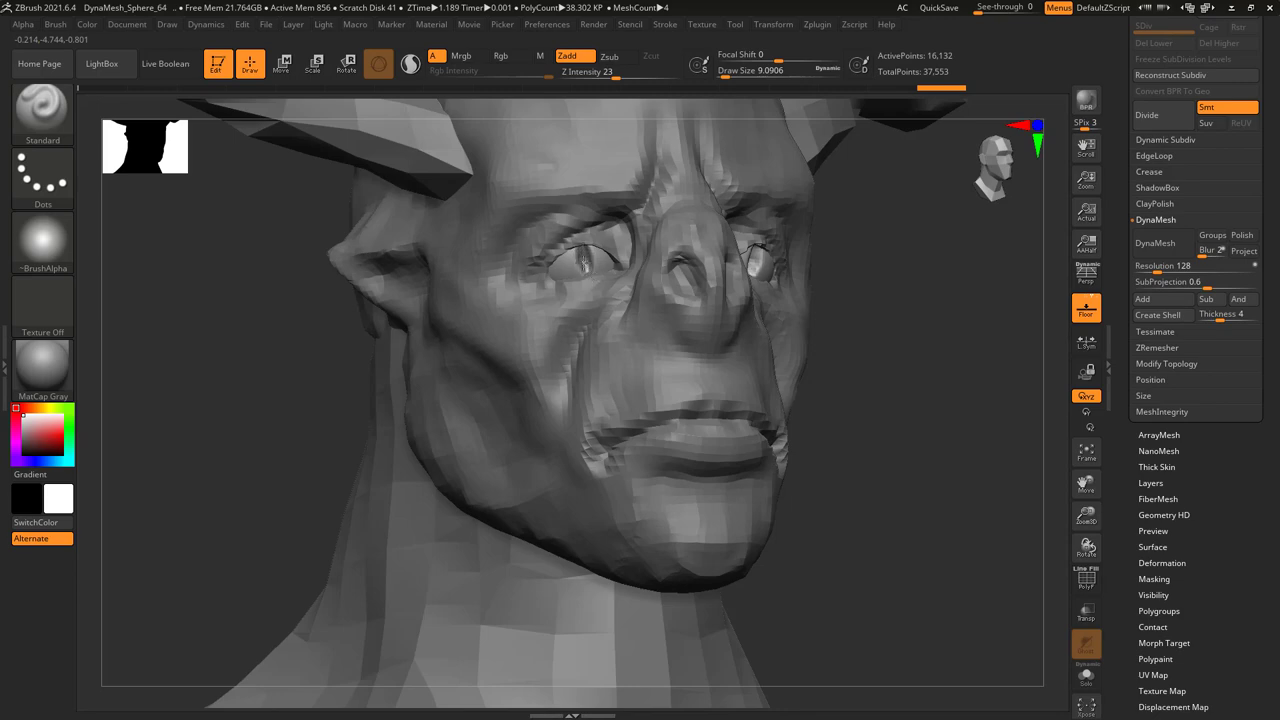
pyautogui.moveTo(593, 300)
pyautogui.mouseDown(button='right')
pyautogui.moveTo(571, 277)
pyautogui.moveTo(600, 314)
pyautogui.moveTo(586, 243)
pyautogui.moveTo(600, 277)
pyautogui.moveTo(605, 253)
pyautogui.moveTo(600, 320)
pyautogui.moveTo(560, 331)
pyautogui.mouseUp(button='right')
# - Trial-fill the head with dark colour and pure black, and set the secondary colour to white
pyautogui.press('space')
pyautogui.moveTo(565, 310); pyautogui.dragTo(588, 308)
pyautogui.moveTo(588, 308); pyautogui.dragTo(618, 316, button='right')
pyautogui.click(127, 24)
pyautogui.moveTo(87, 24)
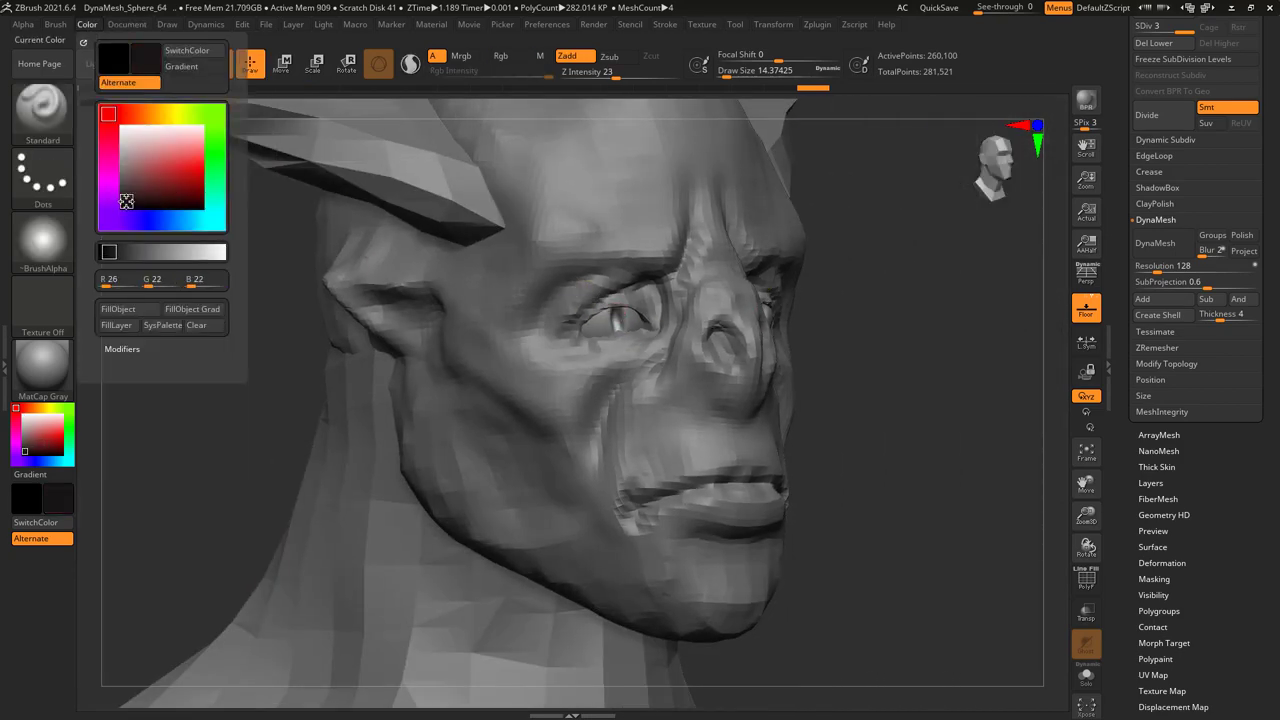
pyautogui.click(154, 311)
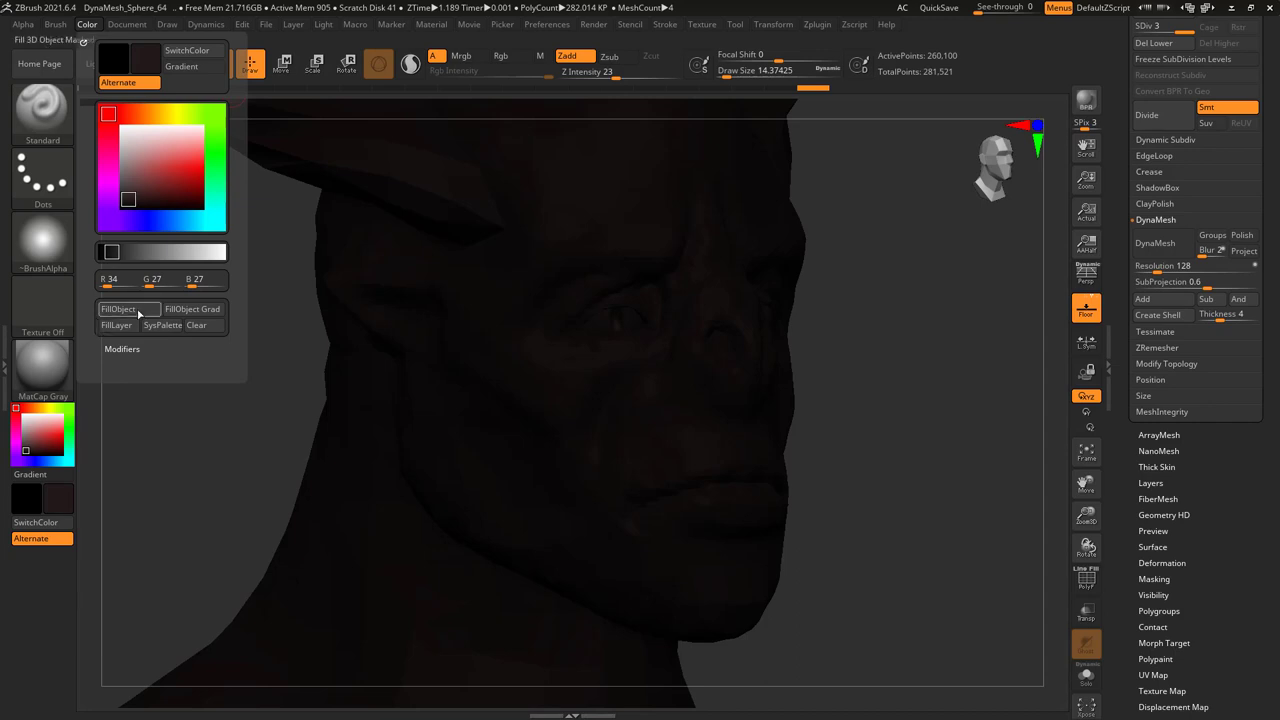
pyautogui.click(124, 309)
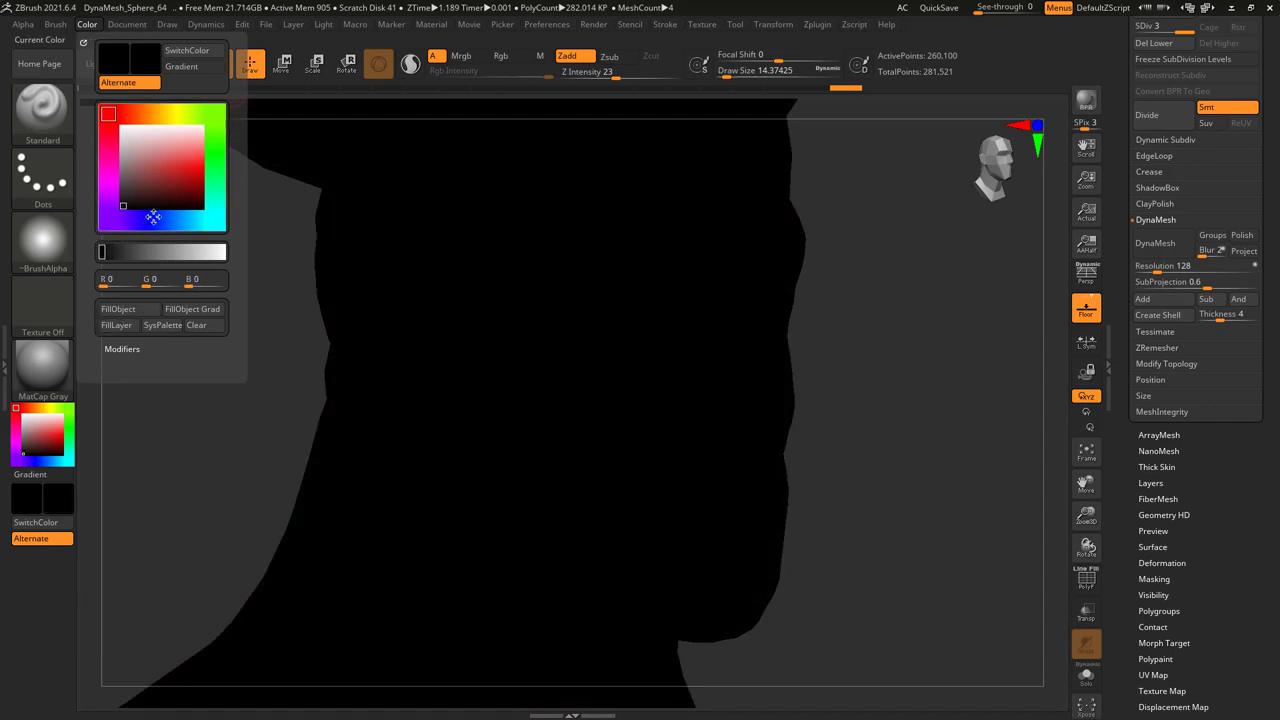
pyautogui.moveTo(151, 217)
pyautogui.mouseDown()
pyautogui.moveTo(174, 191)
pyautogui.moveTo(120, 113)
pyautogui.mouseUp()
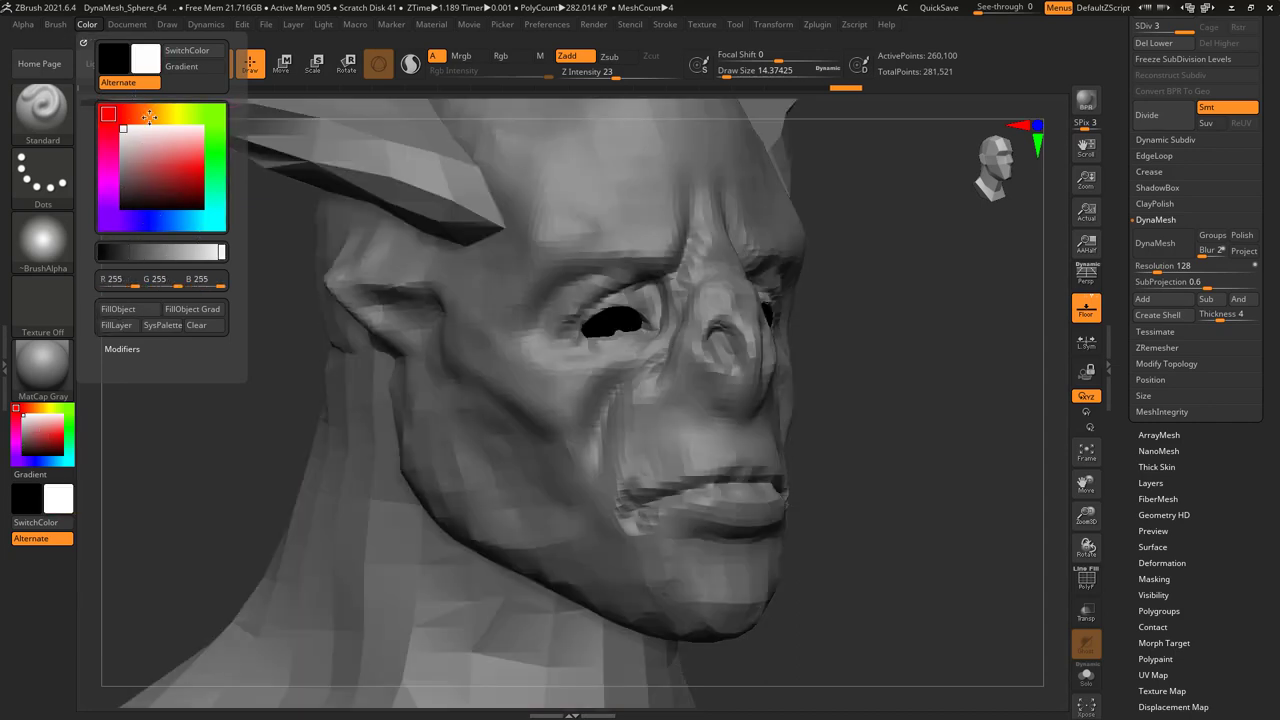
pyautogui.moveTo(720, 250); pyautogui.dragTo(318, 244)
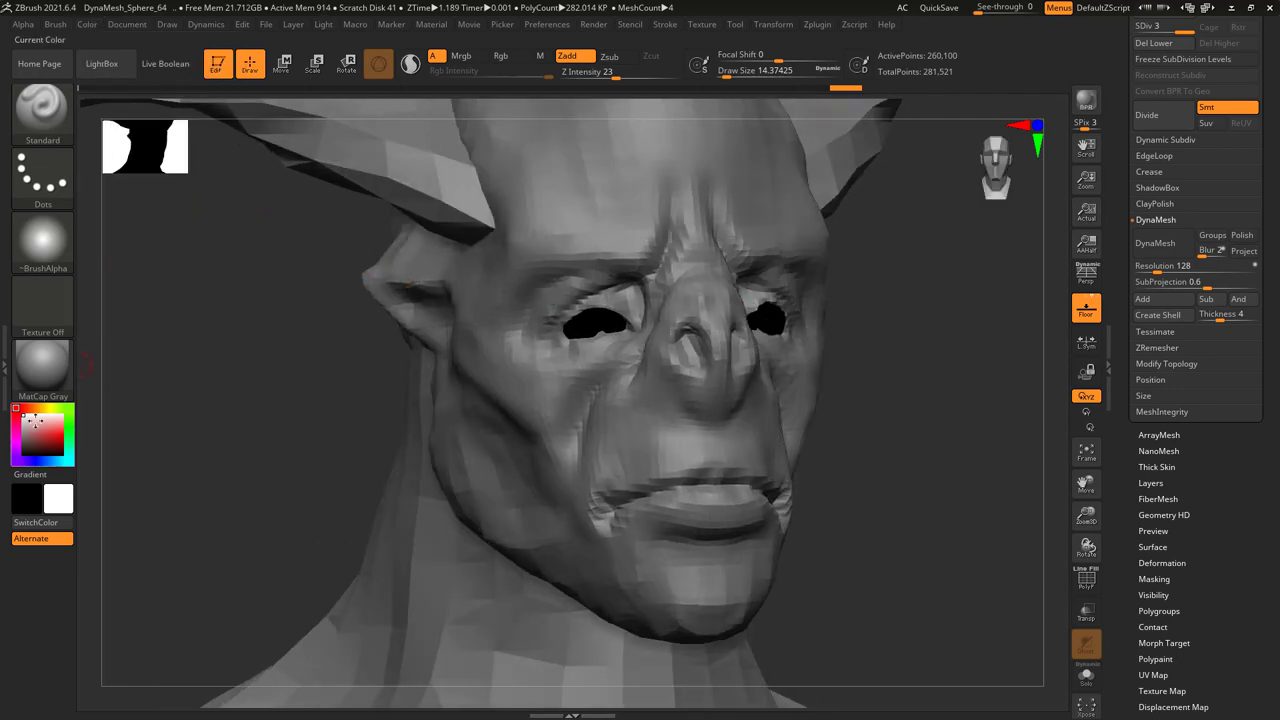
pyautogui.moveTo(280, 394); pyautogui.dragTo(191, 359)
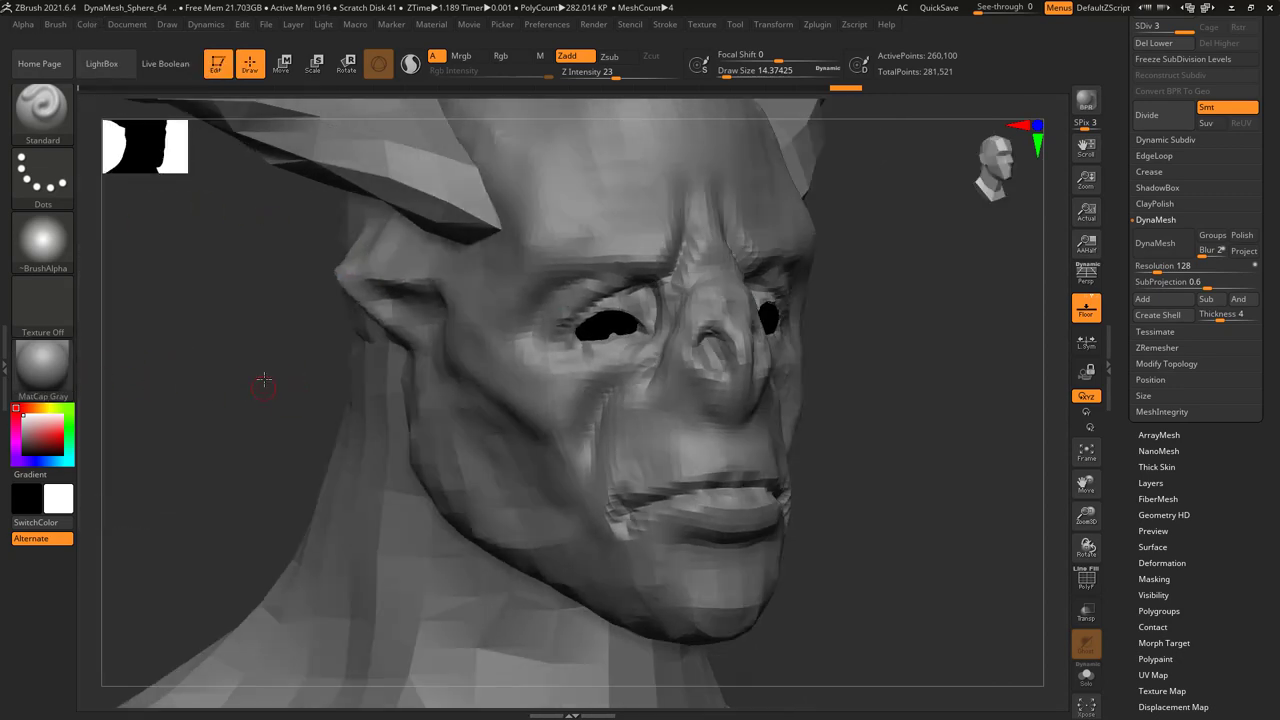
pyautogui.moveTo(263, 381)
pyautogui.mouseDown()
pyautogui.moveTo(190, 376)
pyautogui.moveTo(310, 372)
pyautogui.moveTo(278, 368)
pyautogui.mouseUp()
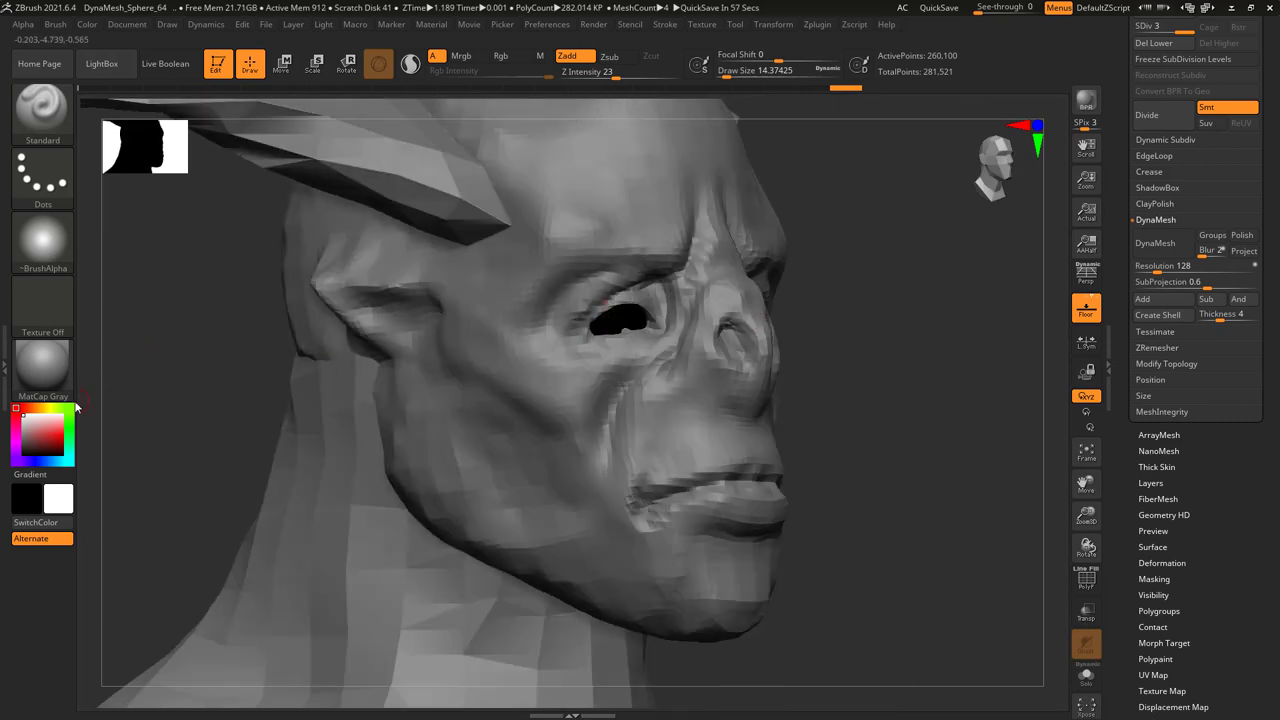
# - Fill the whole head with dark grey RGB 60,60,60 and turn on Mrgb
pyautogui.click(89, 24)
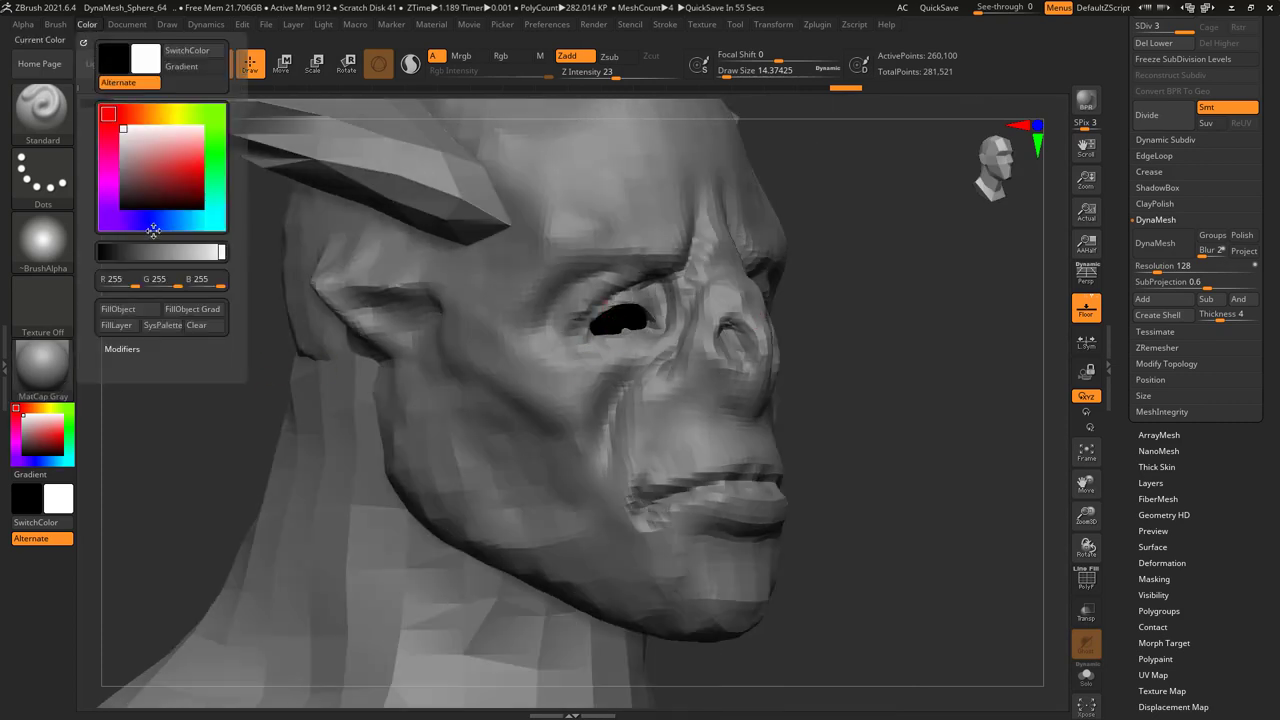
pyautogui.click(123, 190)
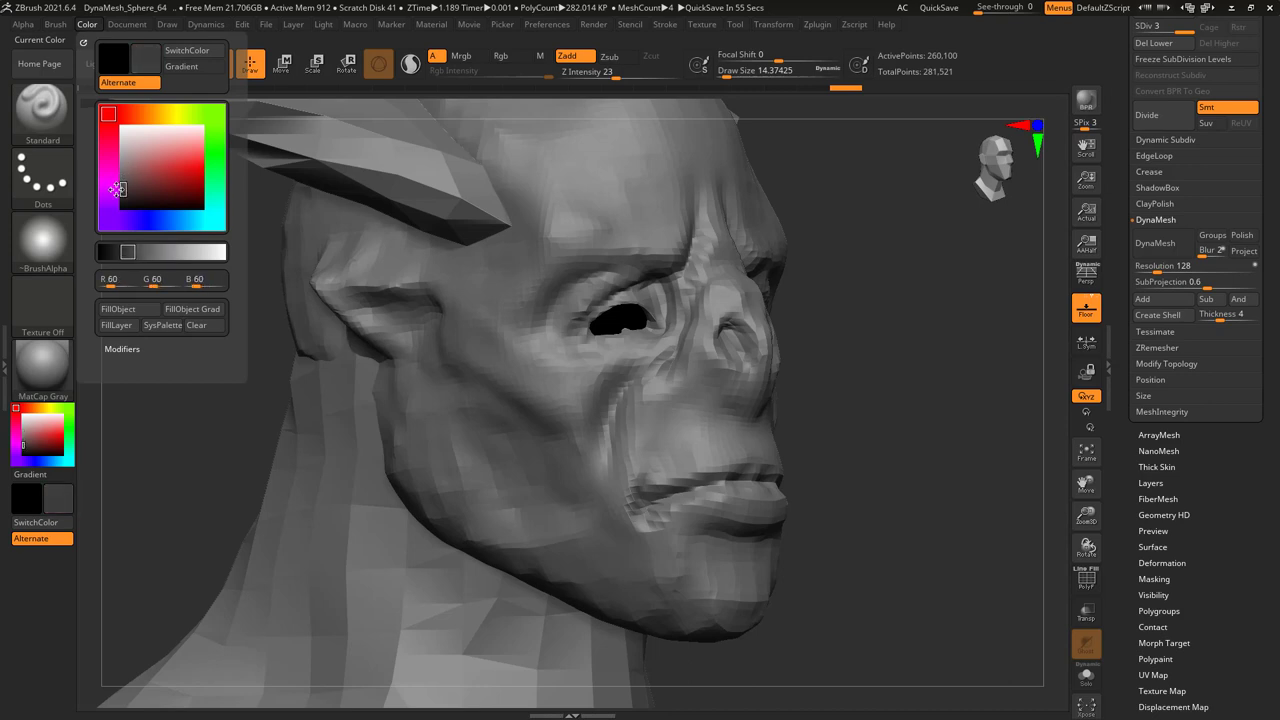
pyautogui.click(133, 313)
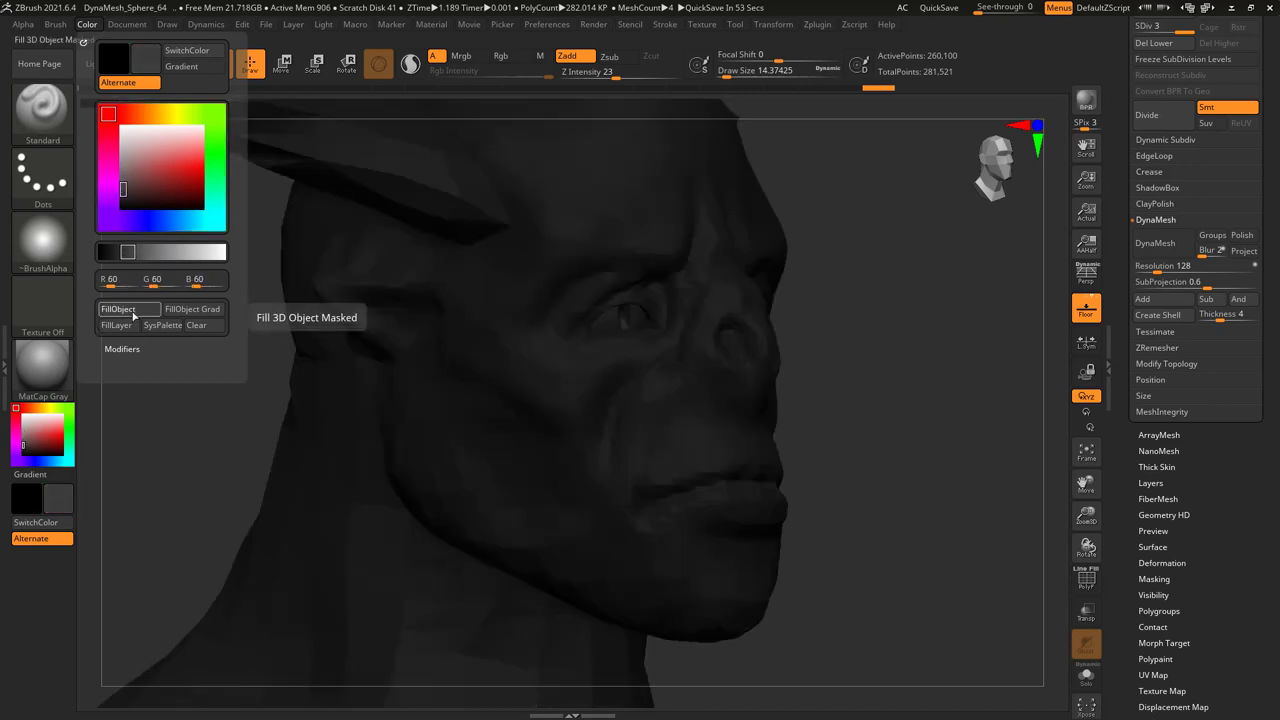
pyautogui.click(469, 62)
pyautogui.click(42, 362)
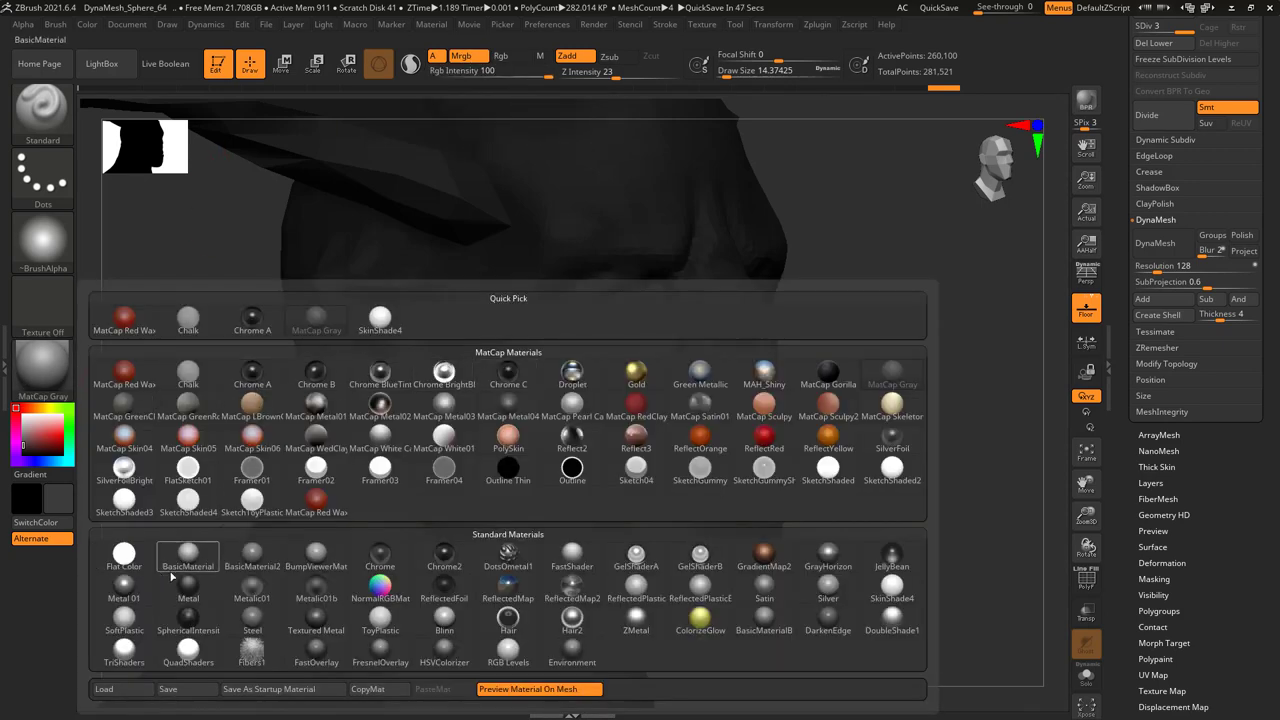
# - Try Metalic01b, keep the mesh in 3D with Do Not Switch, then apply ToyPlastic
pyautogui.click(324, 582)
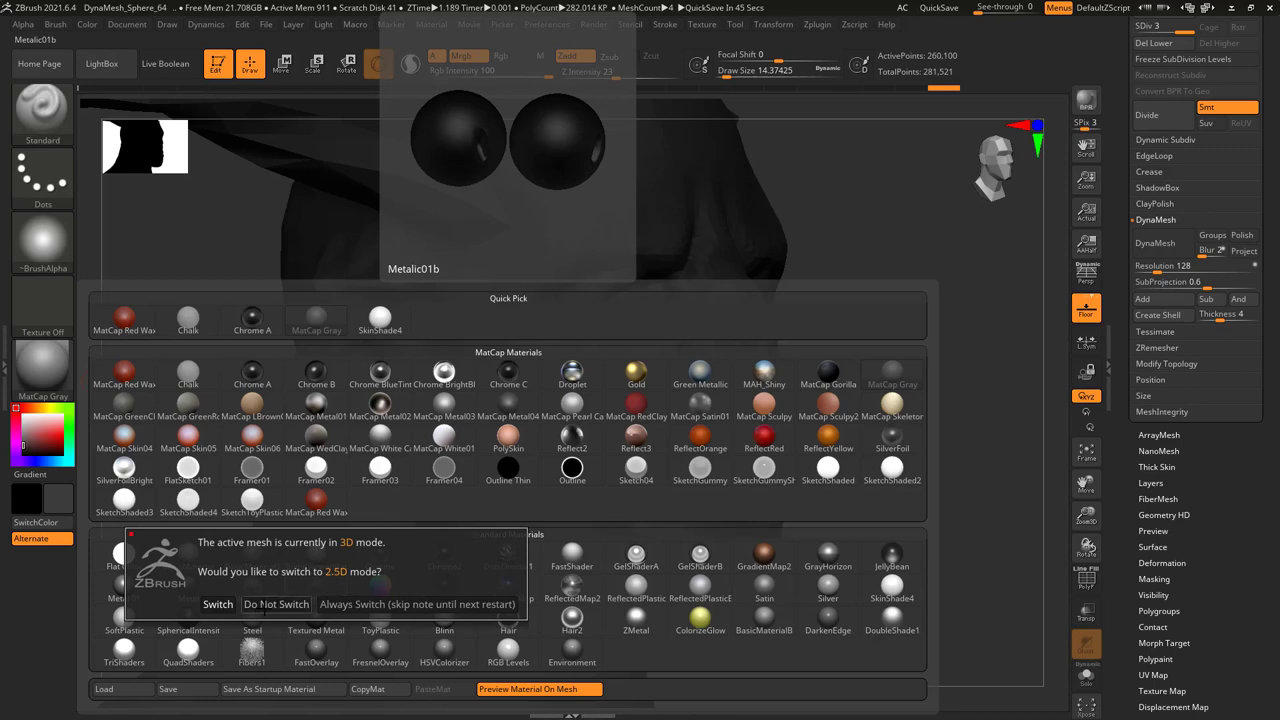
pyautogui.click(262, 606)
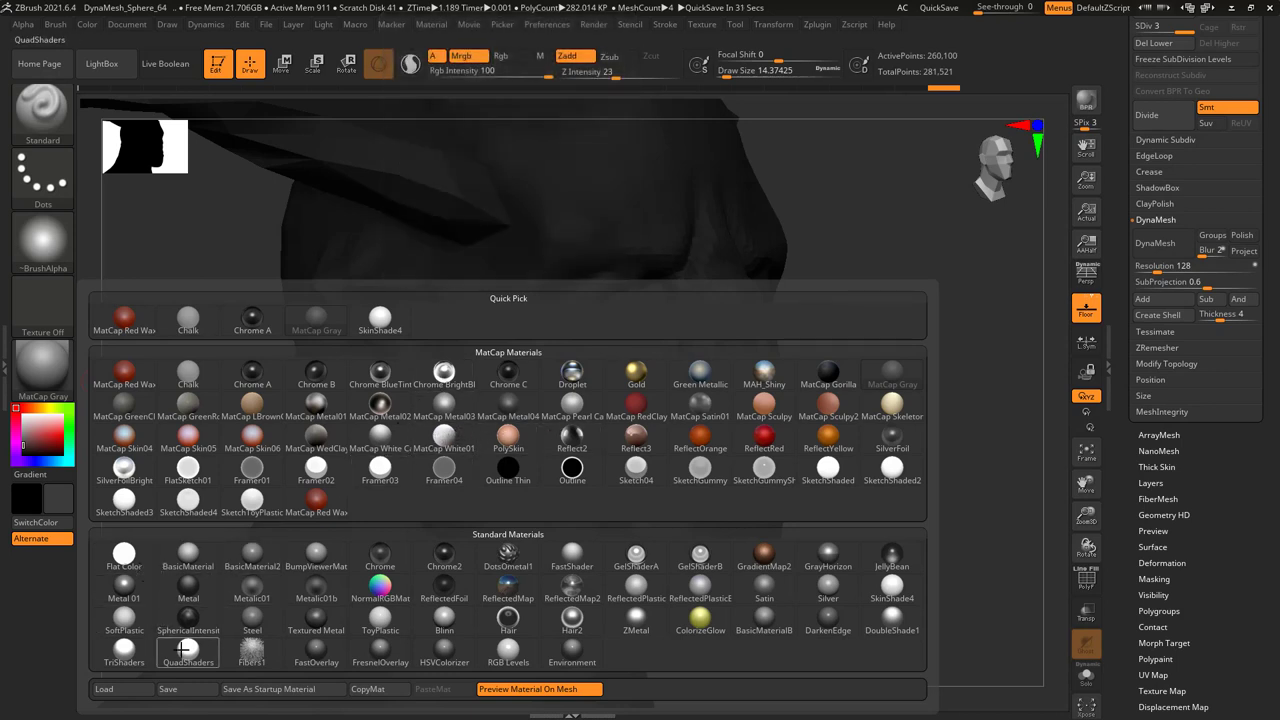
pyautogui.click(380, 620)
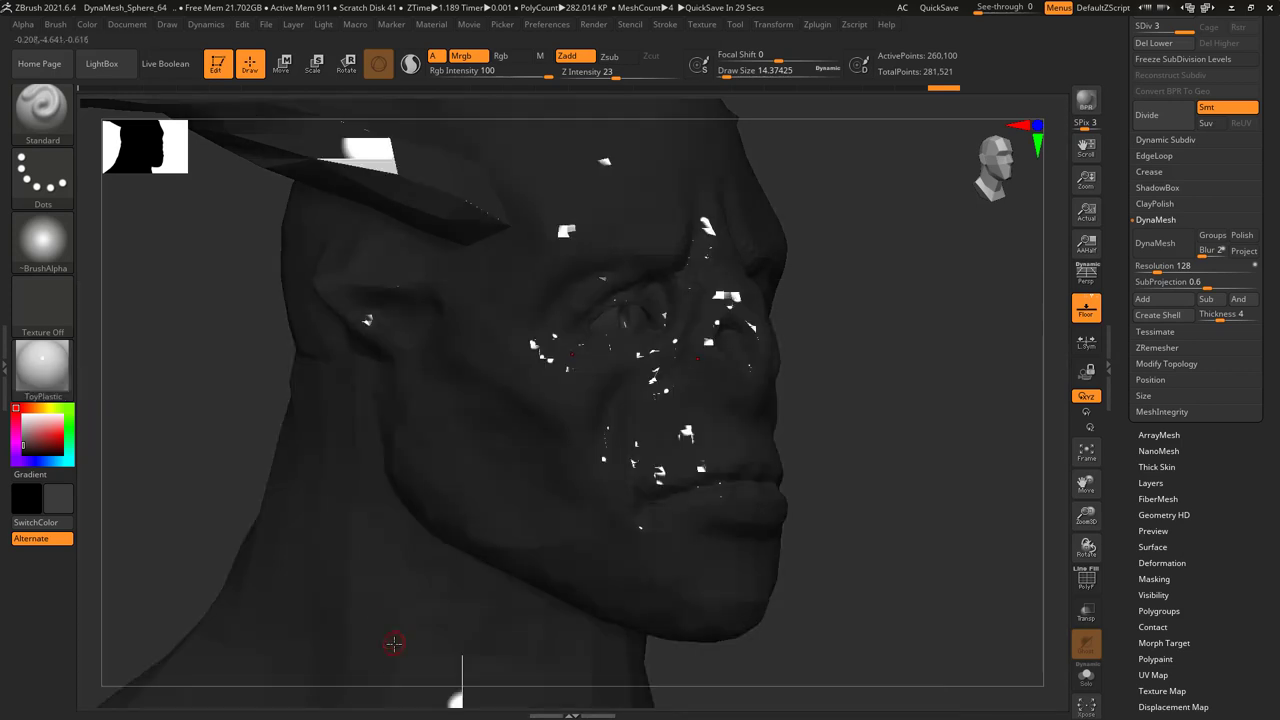
# - Fill the head with a near-black colour, then undo back to light grey
pyautogui.click(87, 24)
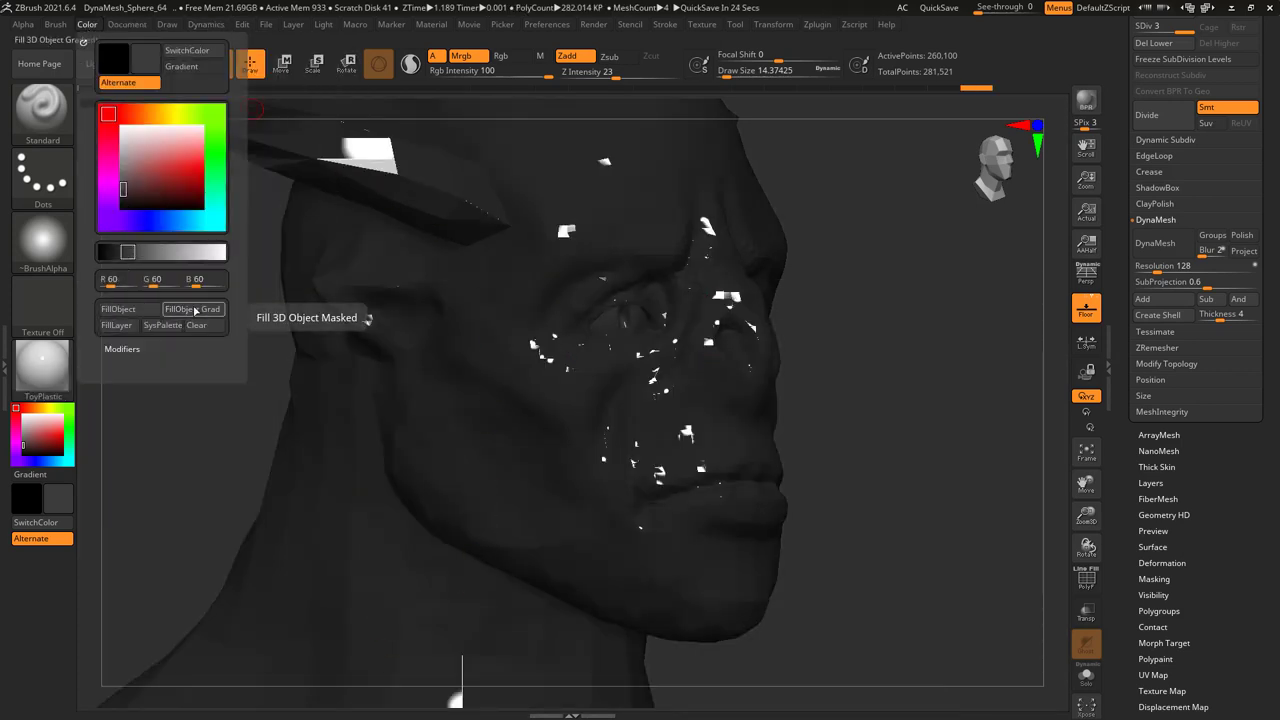
pyautogui.moveTo(132, 188); pyautogui.dragTo(124, 203)
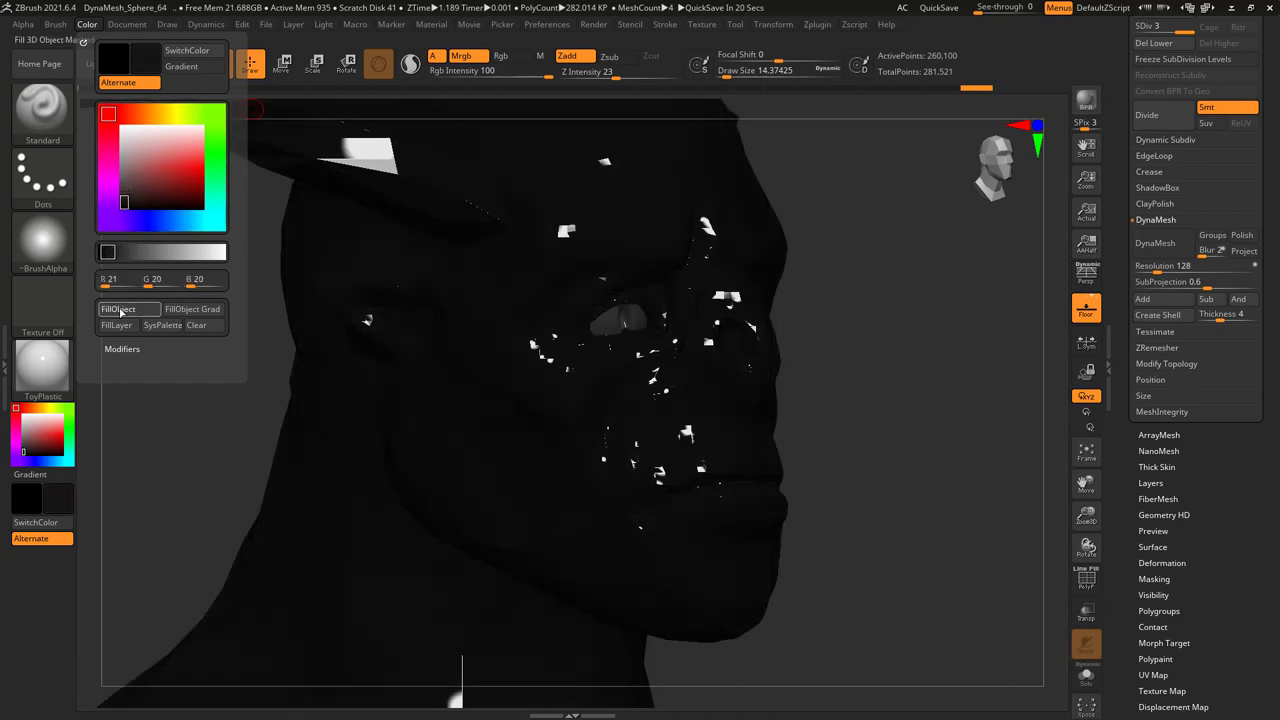
pyautogui.click(120, 311)
pyautogui.hotkey('ctrl', 'z')
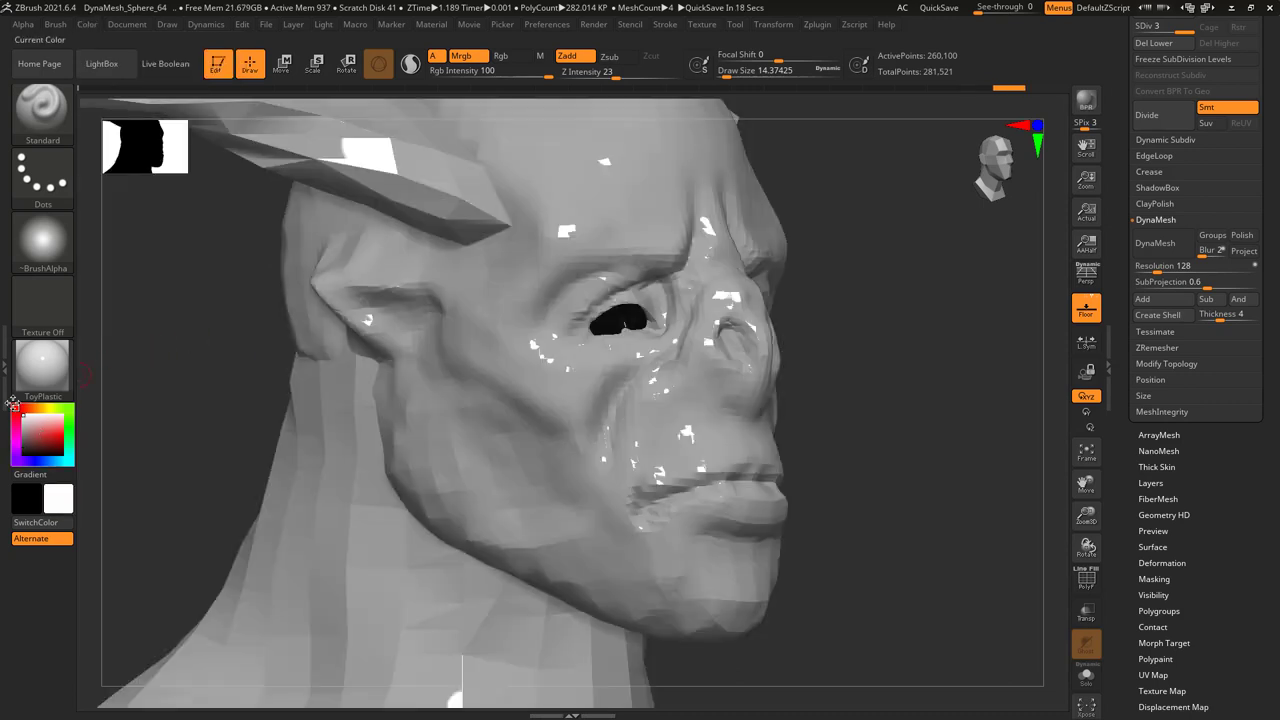
# - Switch from Mrgb to Rgb-only painting and apply the MatCap Gray material
pyautogui.click(474, 59)
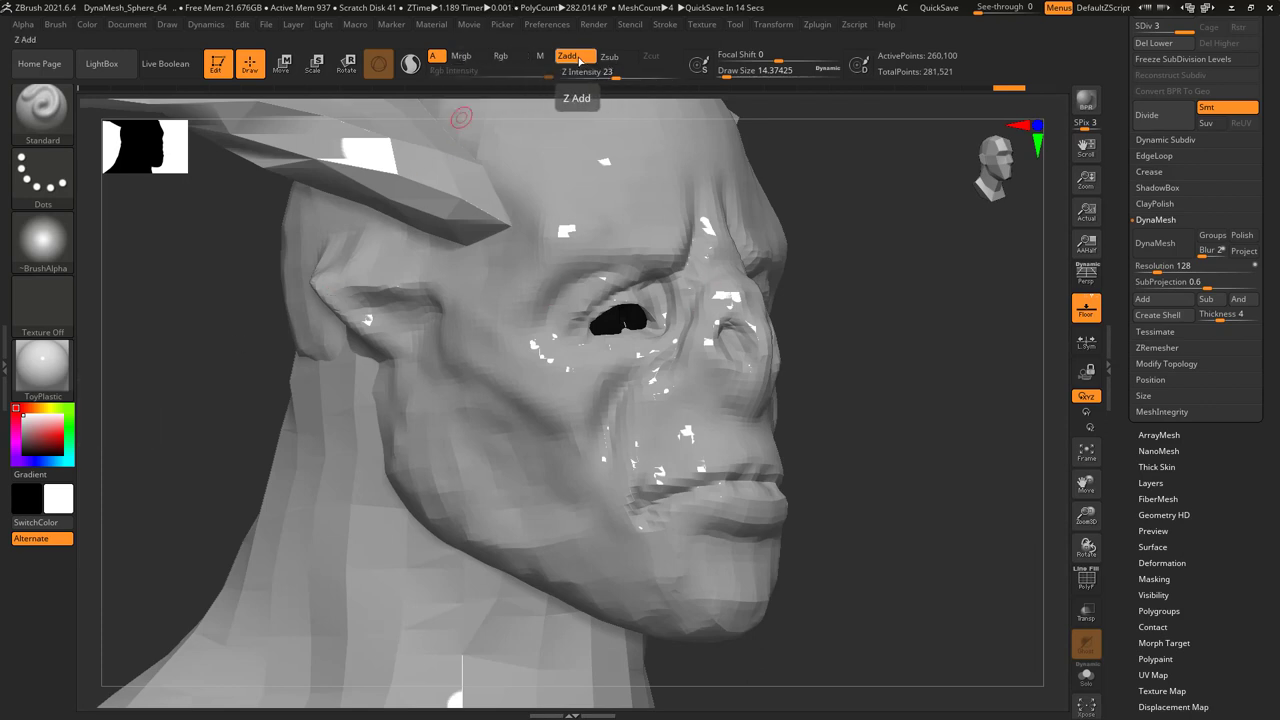
pyautogui.click(500, 56)
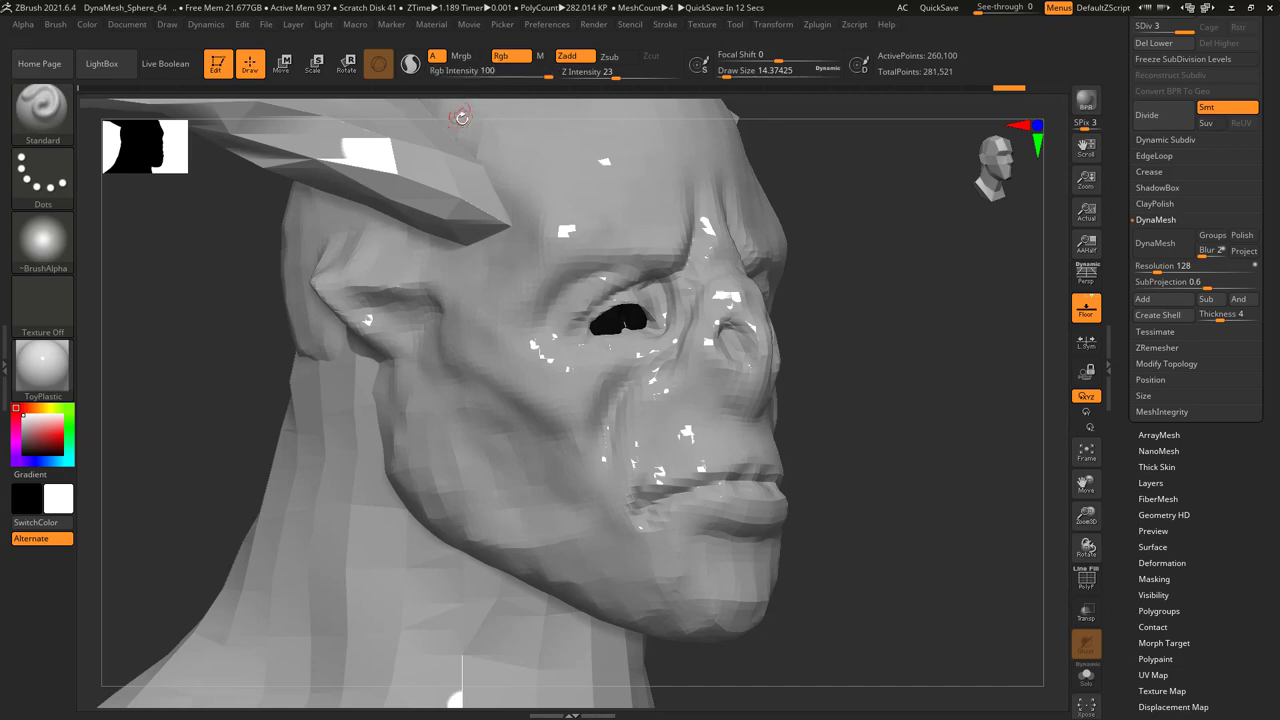
pyautogui.moveTo(120, 210); pyautogui.dragTo(297, 274)
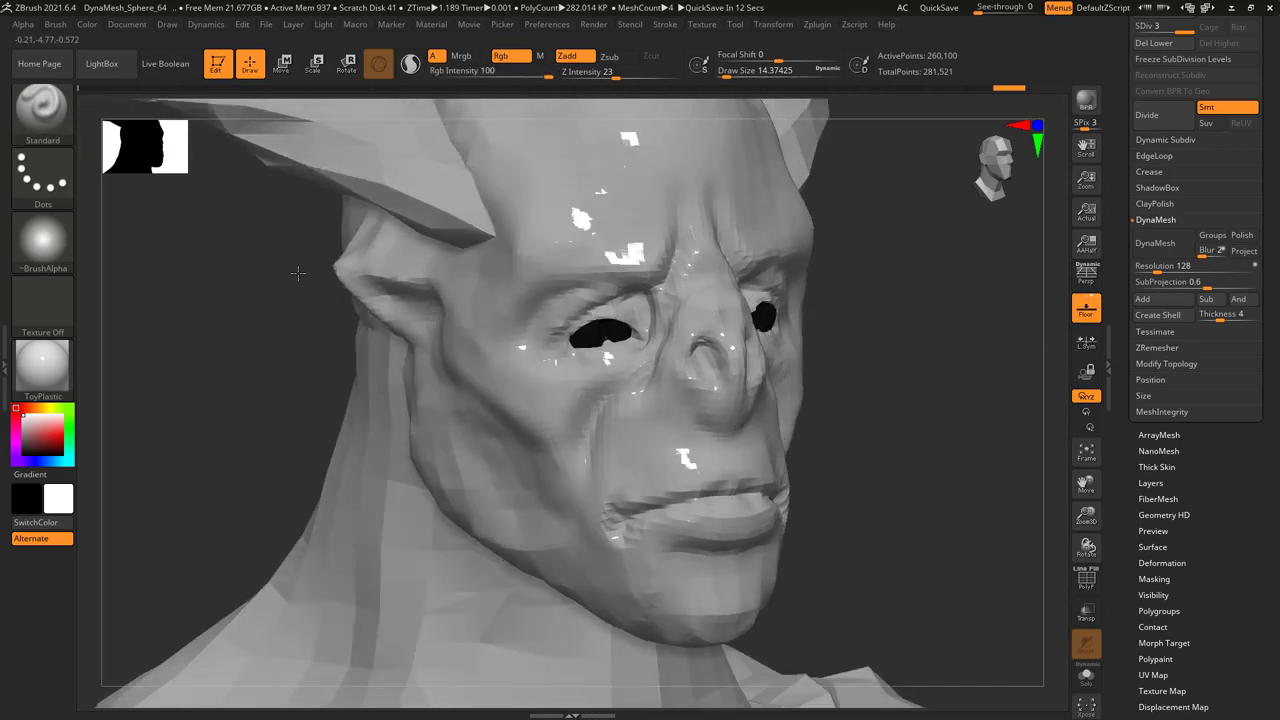
pyautogui.click(42, 365)
pyautogui.click(321, 318)
# - Zoom in close on the eye, turn off Zadd and pick a gold paint colour
pyautogui.moveTo(386, 277); pyautogui.dragTo(633, 378, button='right')
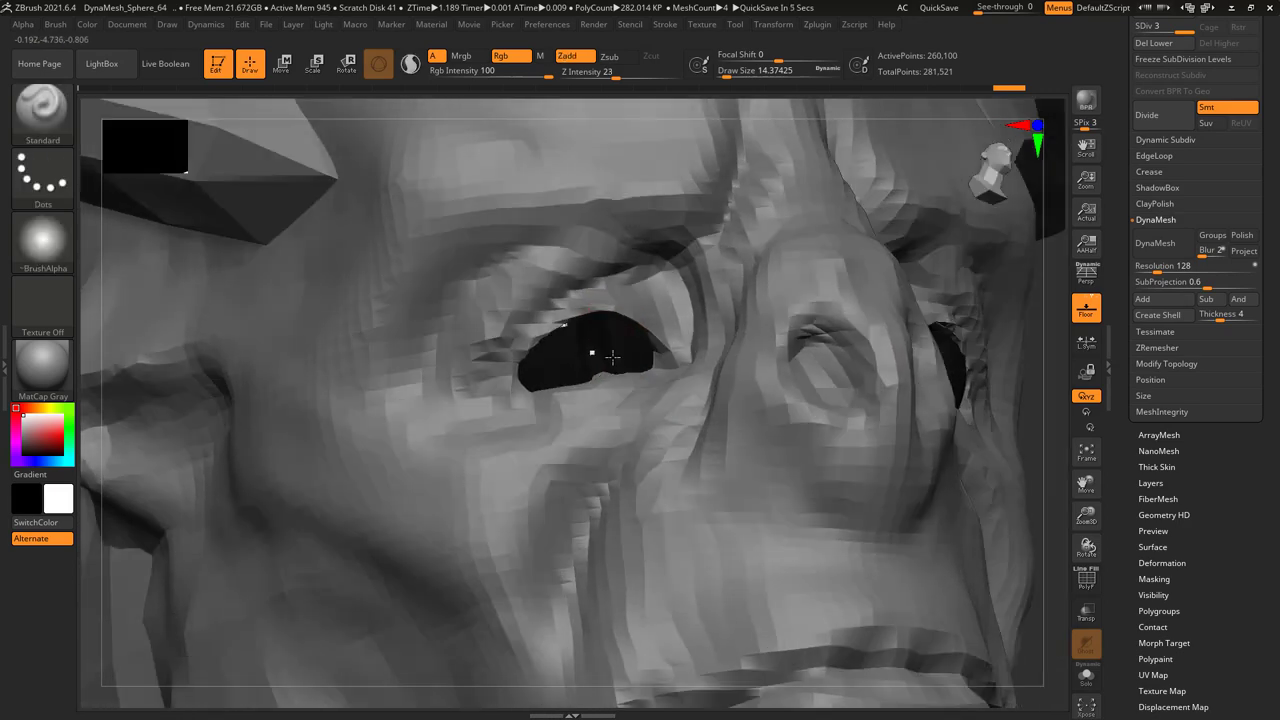
pyautogui.press('space')
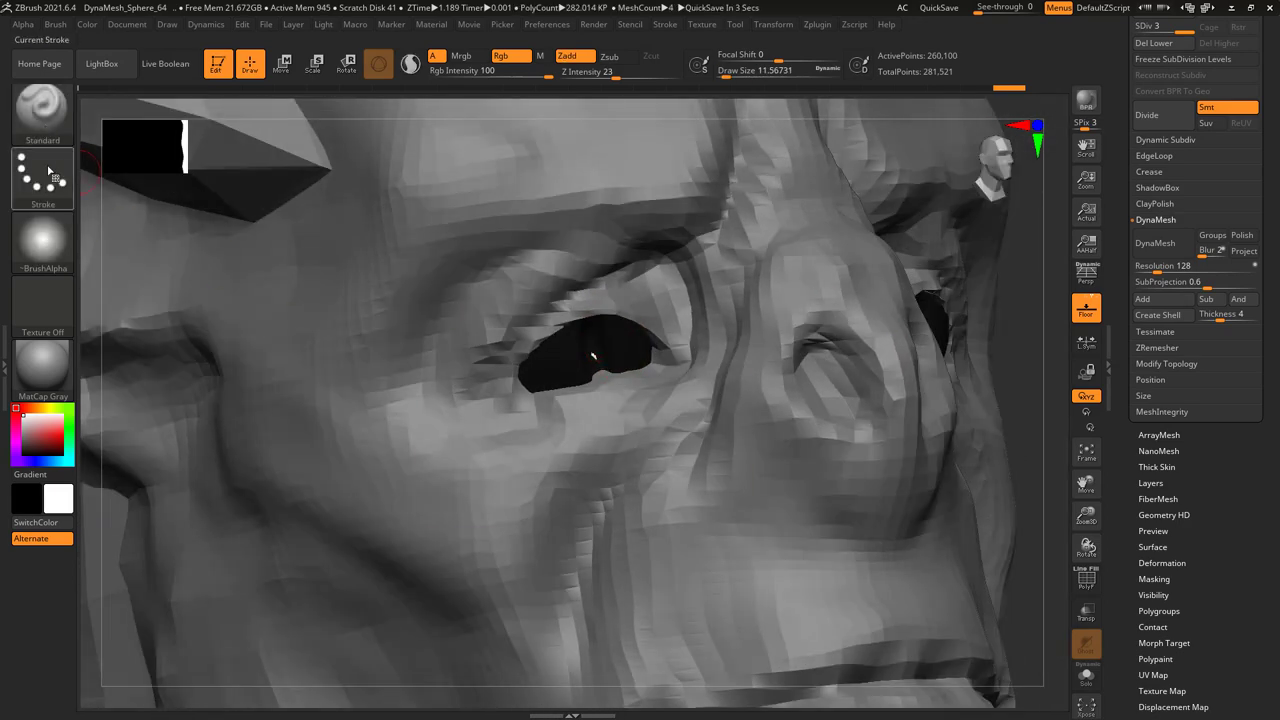
pyautogui.click(567, 56)
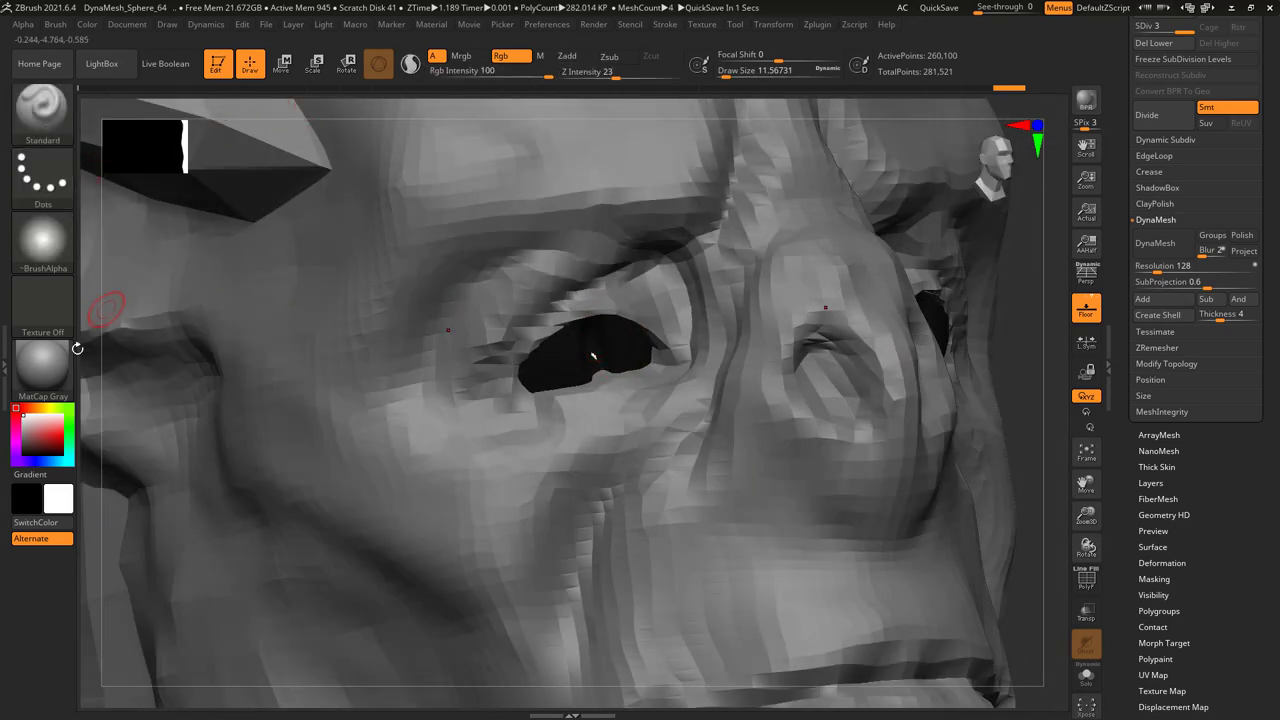
pyautogui.click(47, 408)
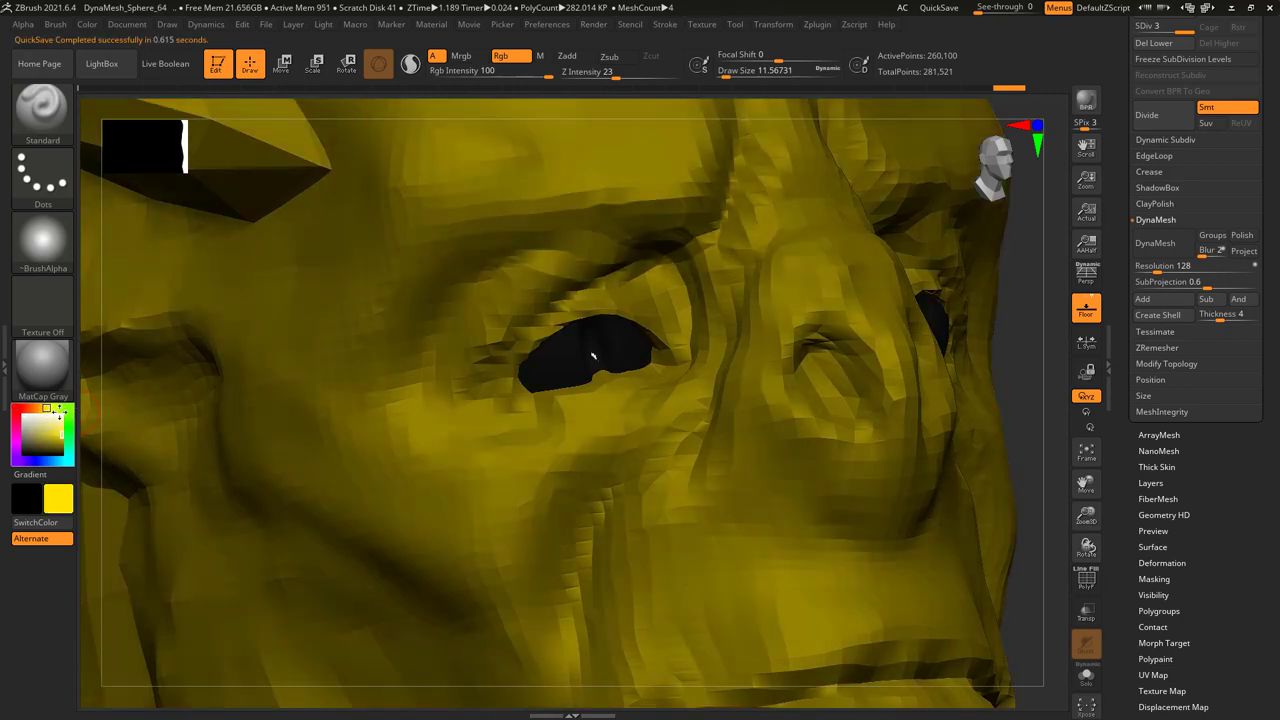
pyautogui.click(49, 432)
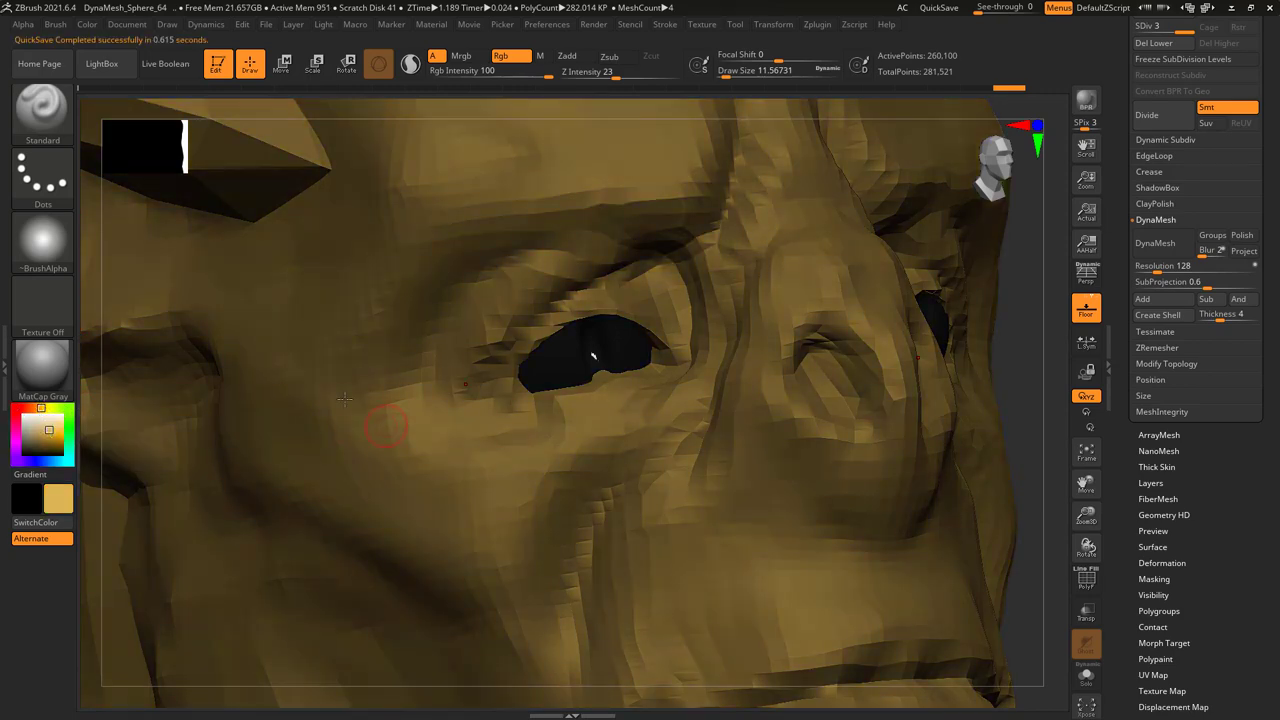
# - Paint the gold slit pupil and tiny gold dots with a shrunken brush, then select black
pyautogui.rightClick(592, 355)
pyautogui.moveTo(592, 355)
pyautogui.keyDown('shift'); pyautogui.mouseDown(button='right')
pyautogui.moveTo(580, 357)
pyautogui.moveTo(608, 351)
pyautogui.mouseUp(button='right'); pyautogui.keyUp('shift')
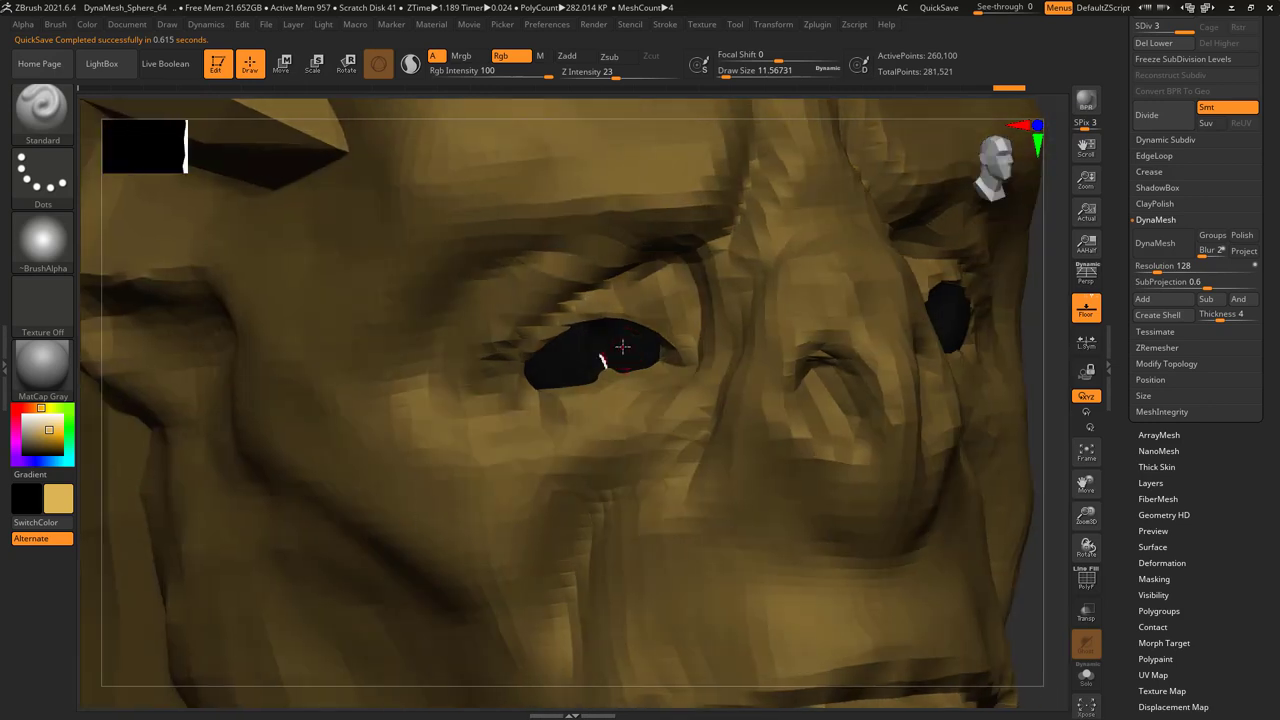
pyautogui.rightClick(606, 358)
pyautogui.rightClick(606, 358)
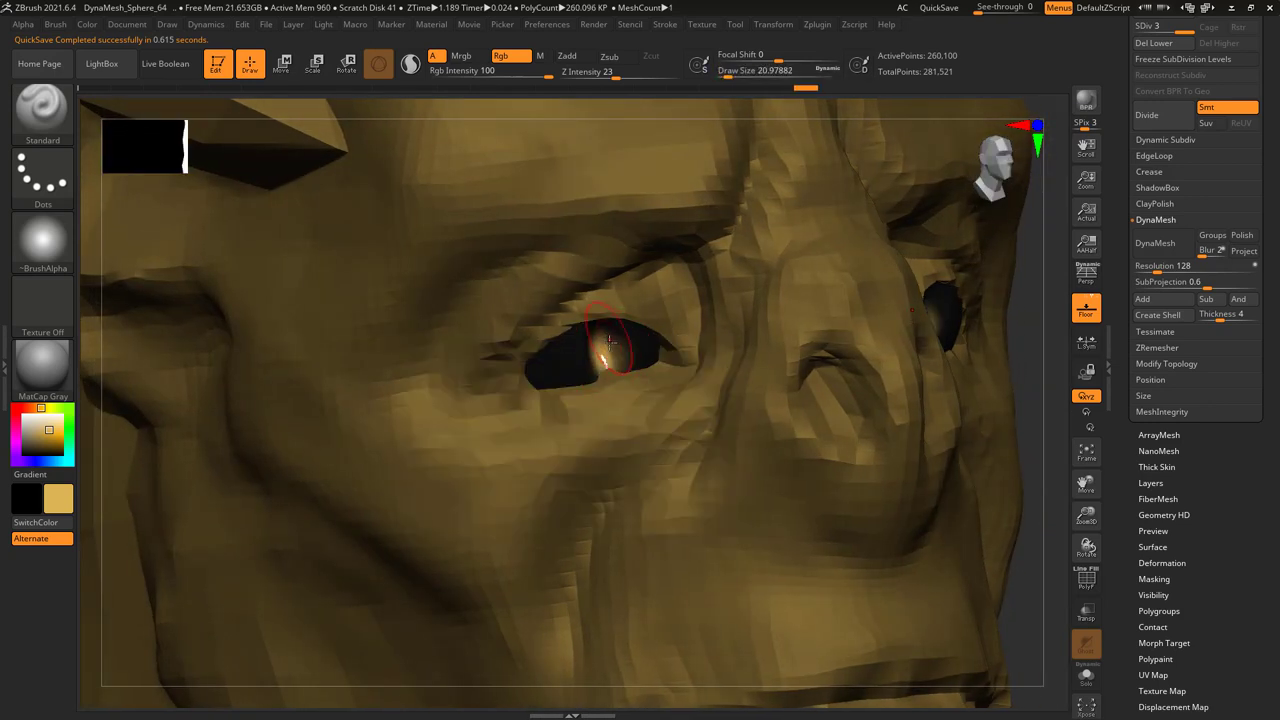
pyautogui.rightClick(607, 358)
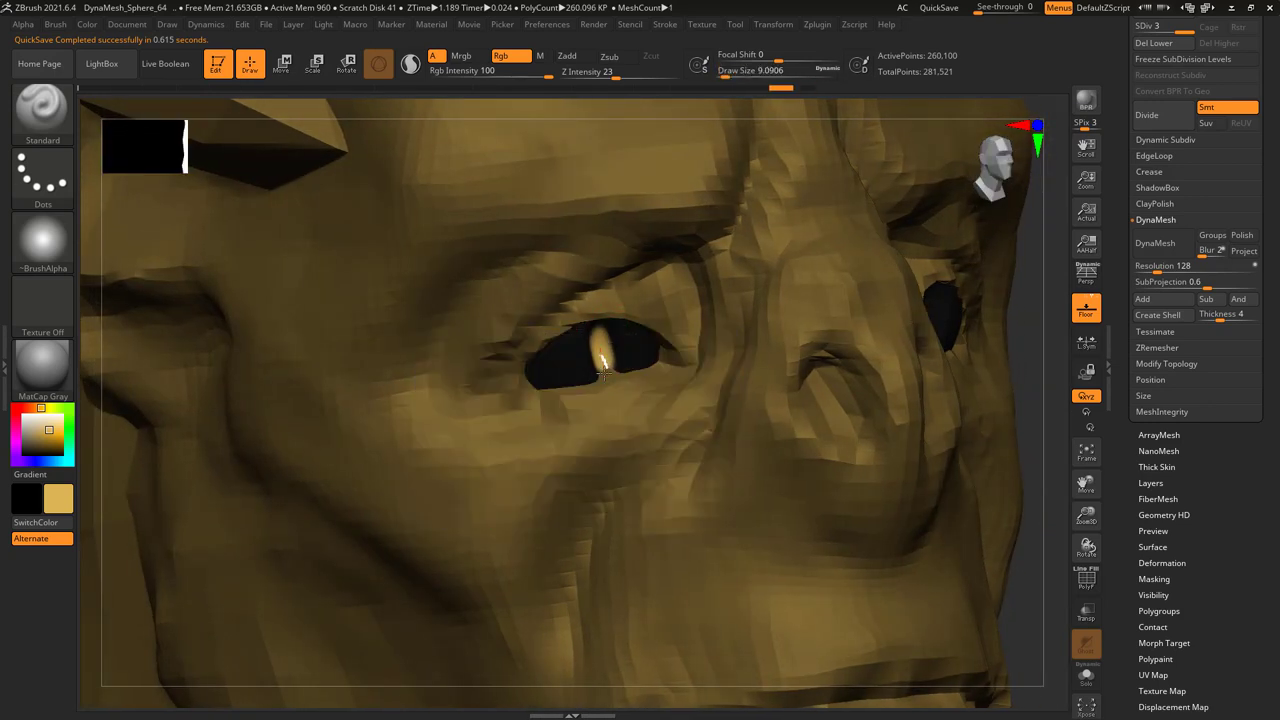
pyautogui.rightClick(586, 349)
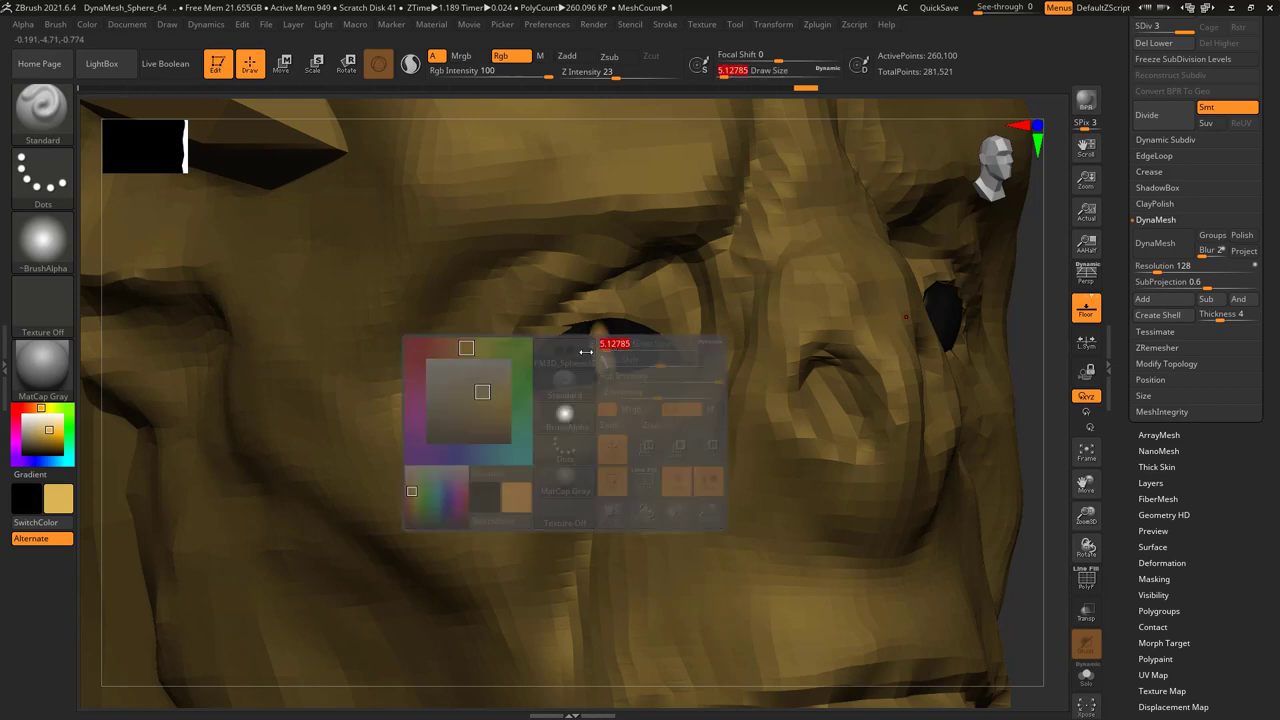
pyautogui.rightClick(598, 343)
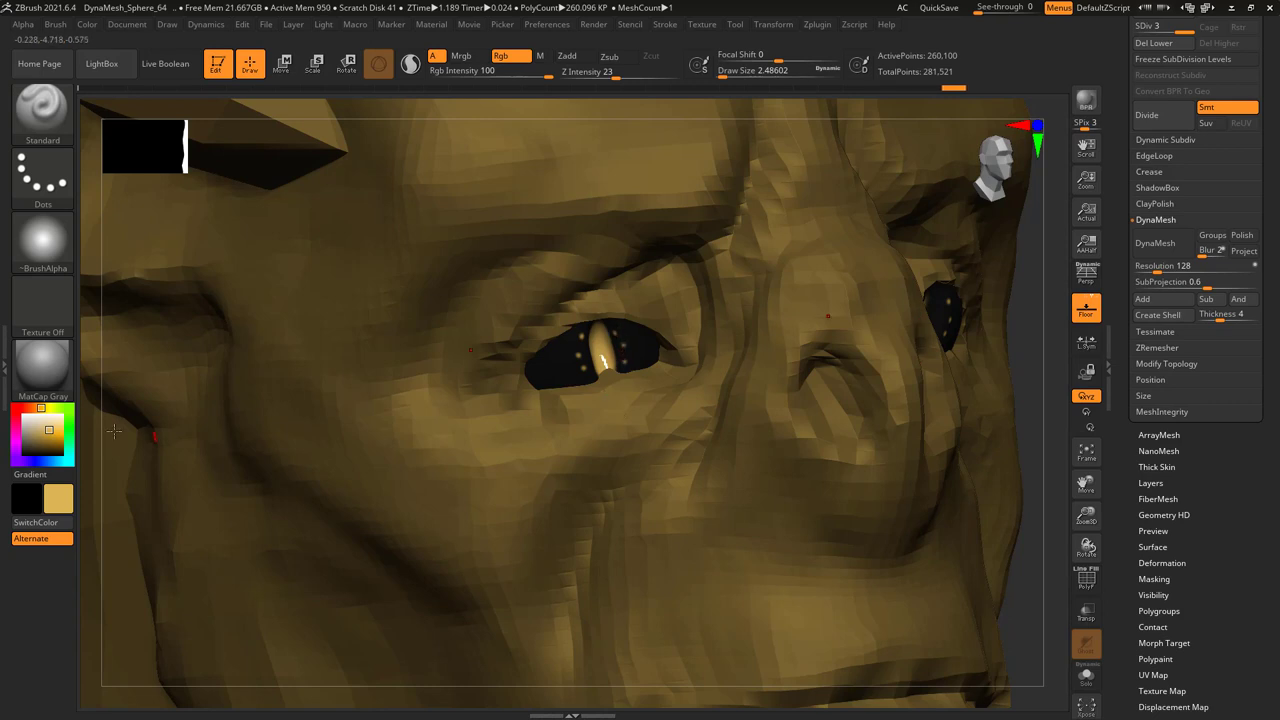
pyautogui.click(20, 410)
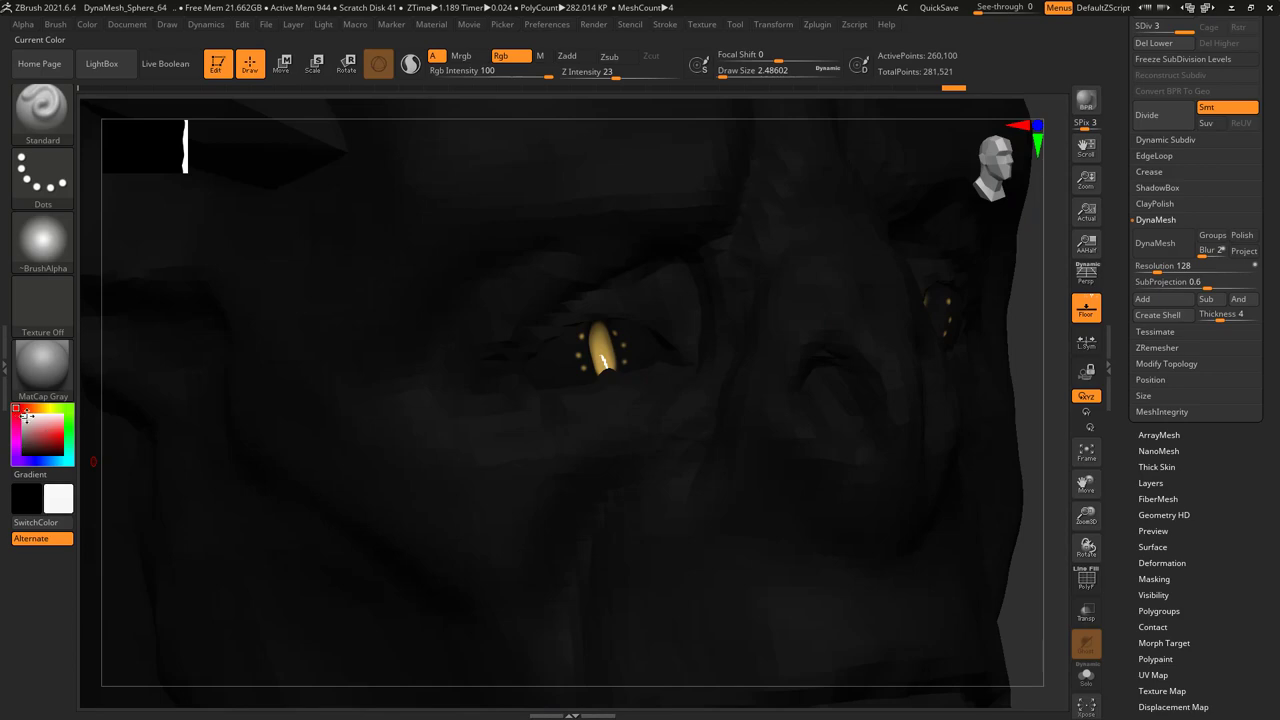
# - Set the colour back to grey and select the PM3D_Sphere3D1 subtool in a three-quarter view
pyautogui.click(25, 414)
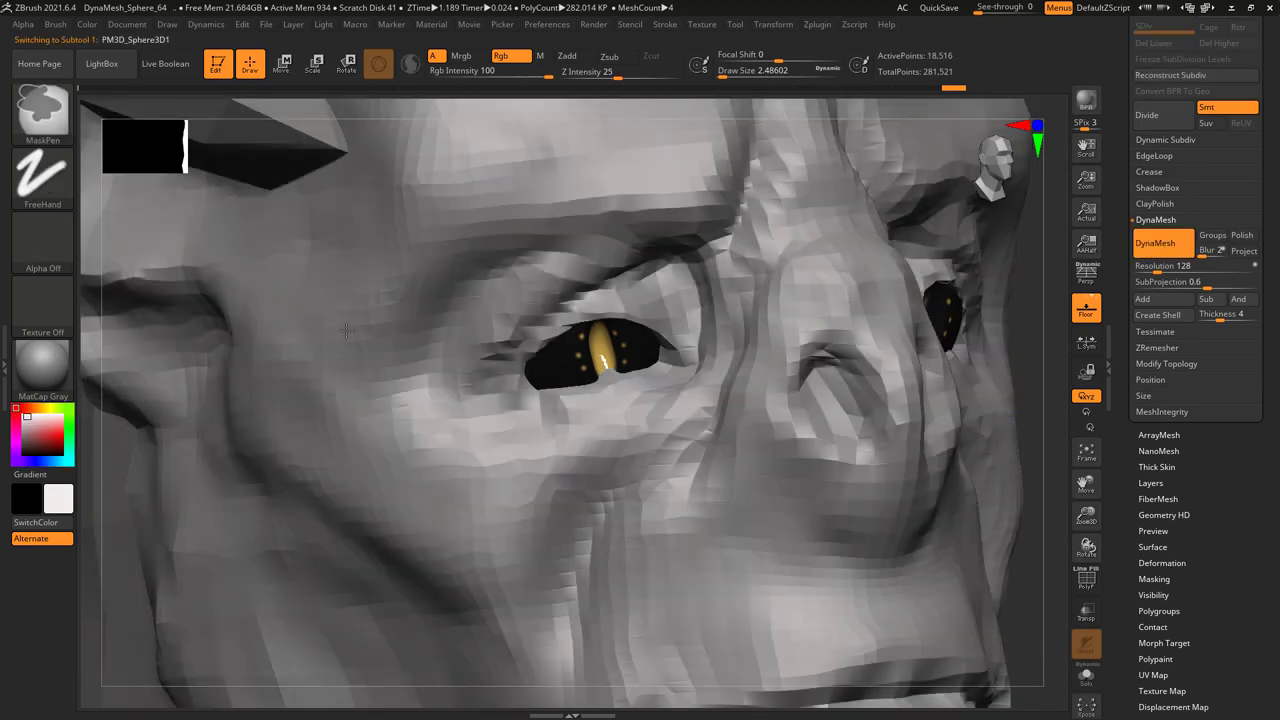
pyautogui.keyDown('shift'); pyautogui.moveTo(700, 300); pyautogui.dragTo(500, 406); pyautogui.keyUp('shift')
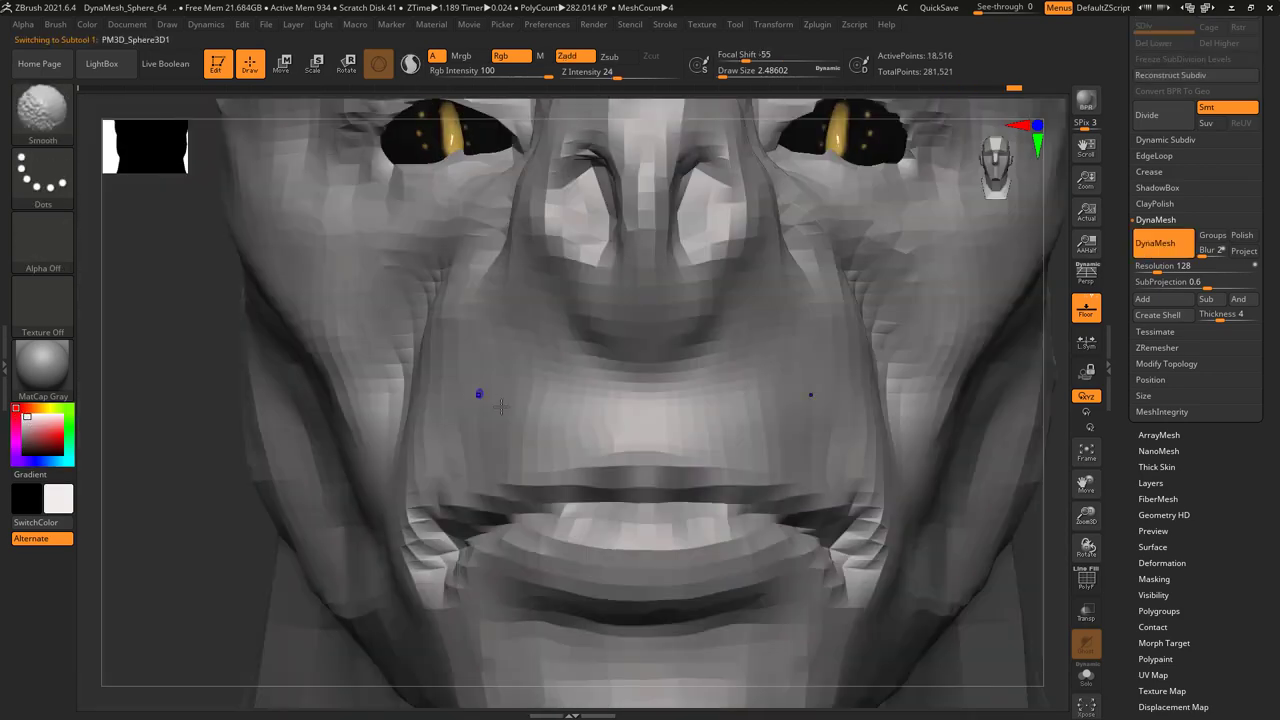
pyautogui.moveTo(500, 406)
pyautogui.keyDown('ctrl'); pyautogui.mouseDown(button='right')
pyautogui.moveTo(386, 323)
pyautogui.moveTo(450, 335)
pyautogui.moveTo(480, 360)
pyautogui.moveTo(498, 468)
pyautogui.mouseUp(button='right'); pyautogui.keyUp('ctrl')
pyautogui.press('space')
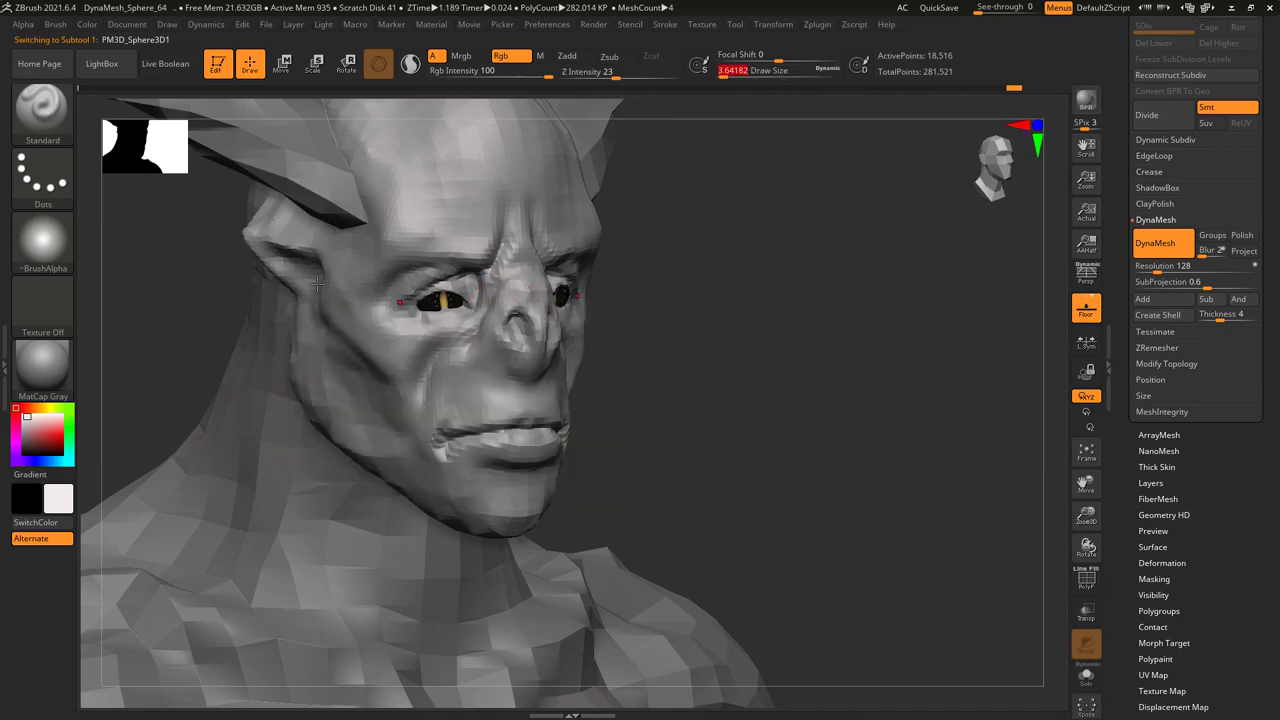
# - Choose the Standard brush, adjust its Draw Size and zoom in on the face
pyautogui.click(58, 120)
pyautogui.click(555, 203)
pyautogui.press('space')
pyautogui.press('space')
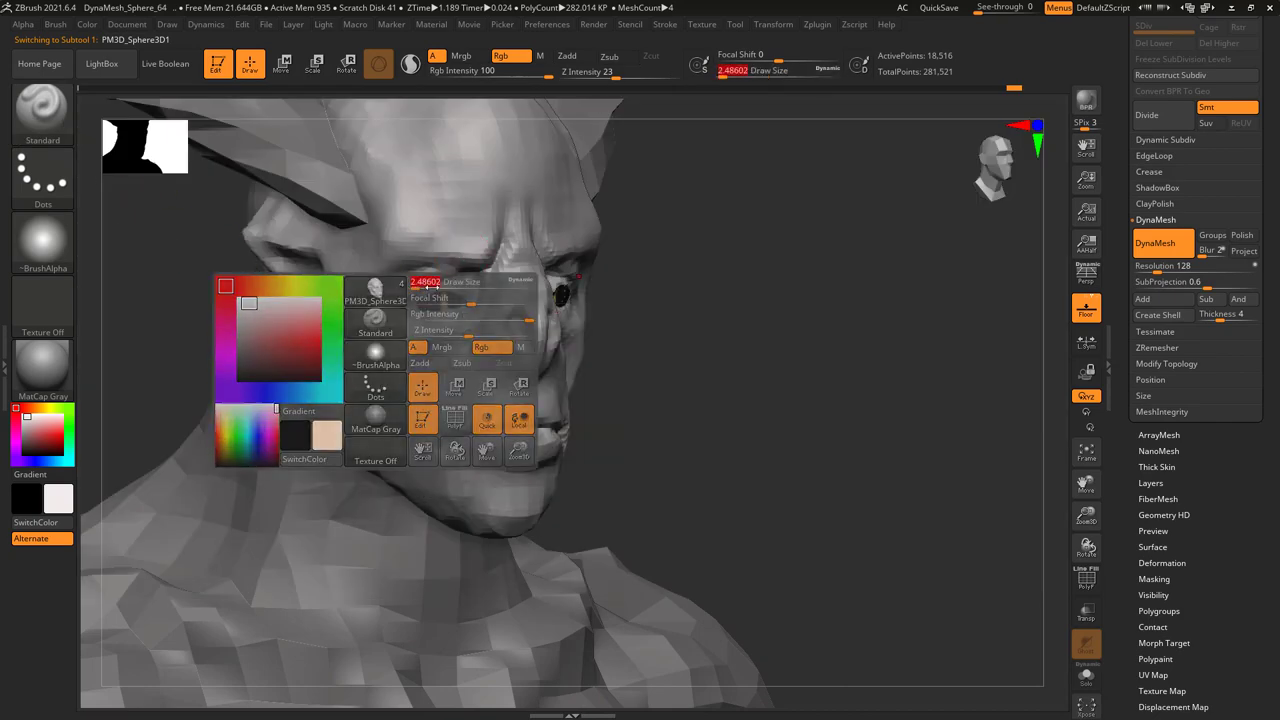
pyautogui.keyDown('ctrl'); pyautogui.moveTo(340, 283); pyautogui.dragTo(455, 335, button='right'); pyautogui.keyUp('ctrl')
pyautogui.press('space')
pyautogui.press('space')
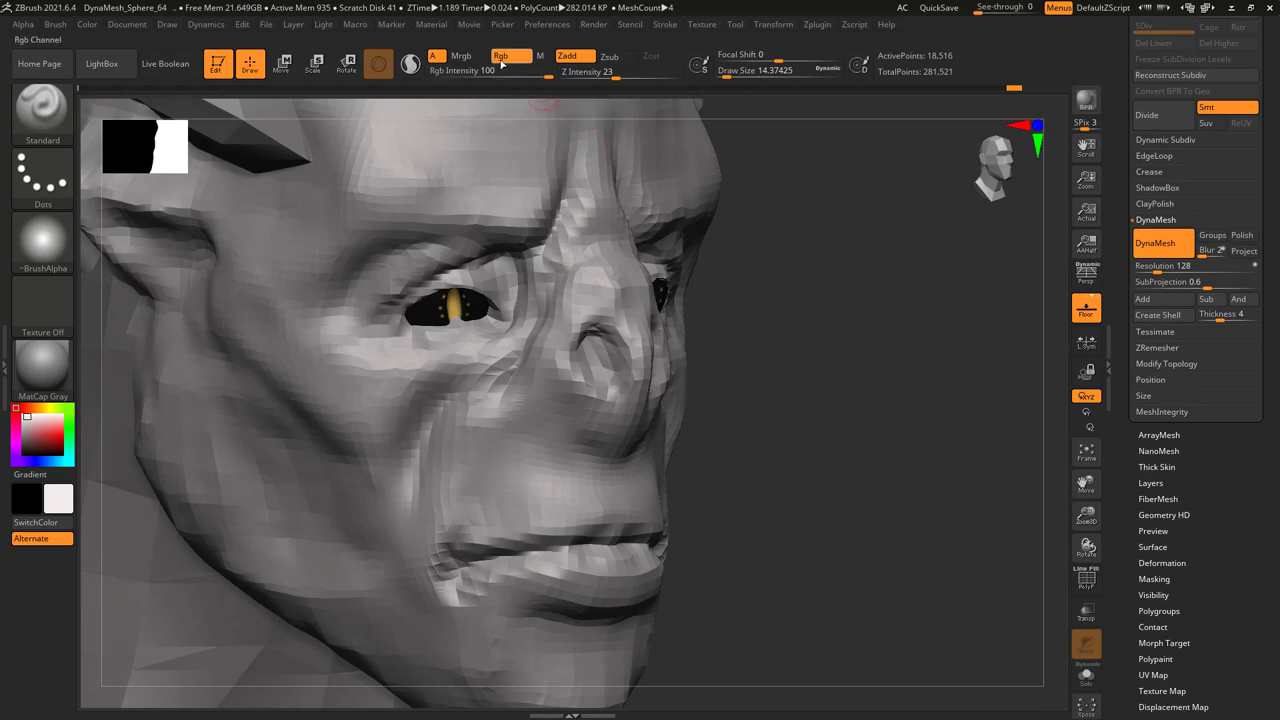
# - Turn off colour painting and sculpt the under-eye and cheek flesh beside the nose
pyautogui.click(501, 58)
pyautogui.moveTo(577, 72); pyautogui.dragTo(622, 72)
pyautogui.moveTo(543, 251)
pyautogui.mouseDown(button='right')
pyautogui.moveTo(455, 322)
pyautogui.moveTo(500, 311)
pyautogui.moveTo(463, 342)
pyautogui.mouseUp(button='right')
pyautogui.press('space')
pyautogui.press('space')
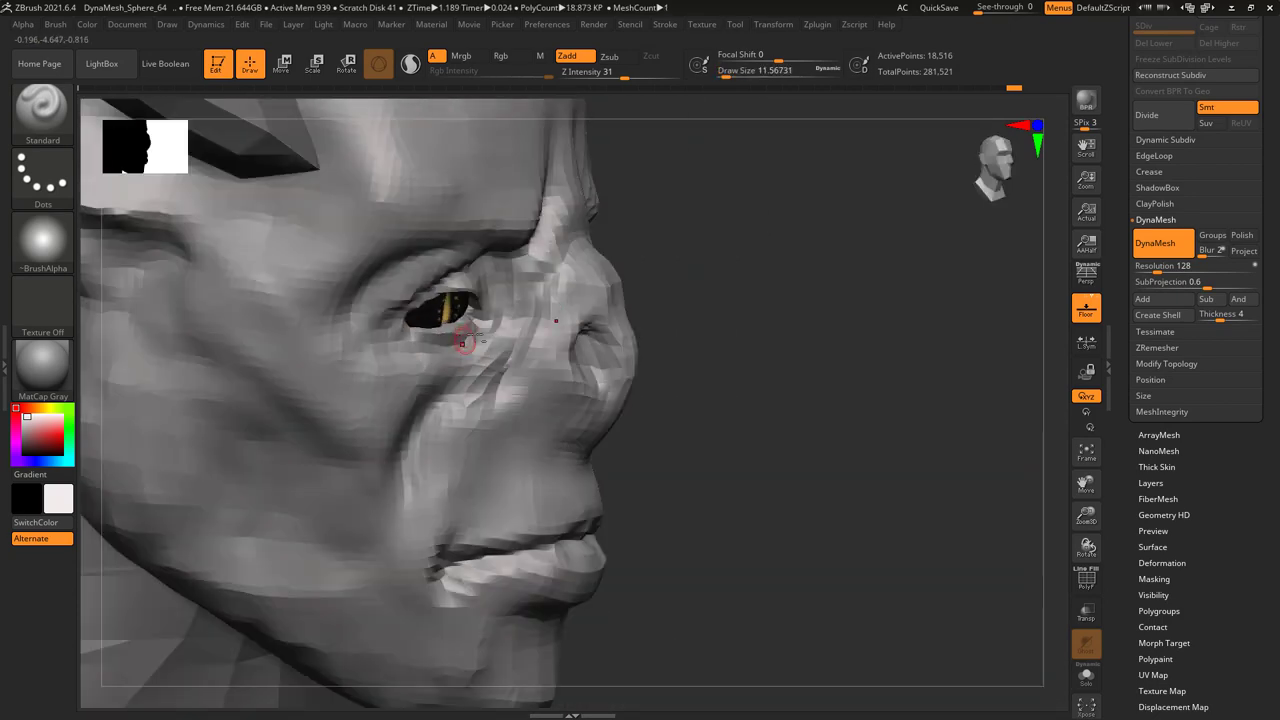
pyautogui.moveTo(372, 328)
pyautogui.mouseDown(button='right')
pyautogui.moveTo(393, 318)
pyautogui.moveTo(408, 333)
pyautogui.moveTo(391, 331)
pyautogui.moveTo(490, 365)
pyautogui.moveTo(492, 380)
pyautogui.mouseUp(button='right')
pyautogui.press('shift')
# - Rotate to near-profile and Ctrl-drag to re-DynaMesh the head, merging the changes
pyautogui.moveTo(509, 335)
pyautogui.mouseDown(button='right')
pyautogui.moveTo(507, 356)
pyautogui.moveTo(530, 345)
pyautogui.moveTo(495, 325)
pyautogui.moveTo(572, 247)
pyautogui.moveTo(591, 323)
pyautogui.moveTo(663, 289)
pyautogui.moveTo(744, 318)
pyautogui.mouseUp(button='right')
pyautogui.rightClick(507, 356)
pyautogui.rightClick(495, 325)
pyautogui.keyDown('ctrl'); pyautogui.moveTo(687, 350); pyautogui.dragTo(914, 363); pyautogui.keyUp('ctrl')
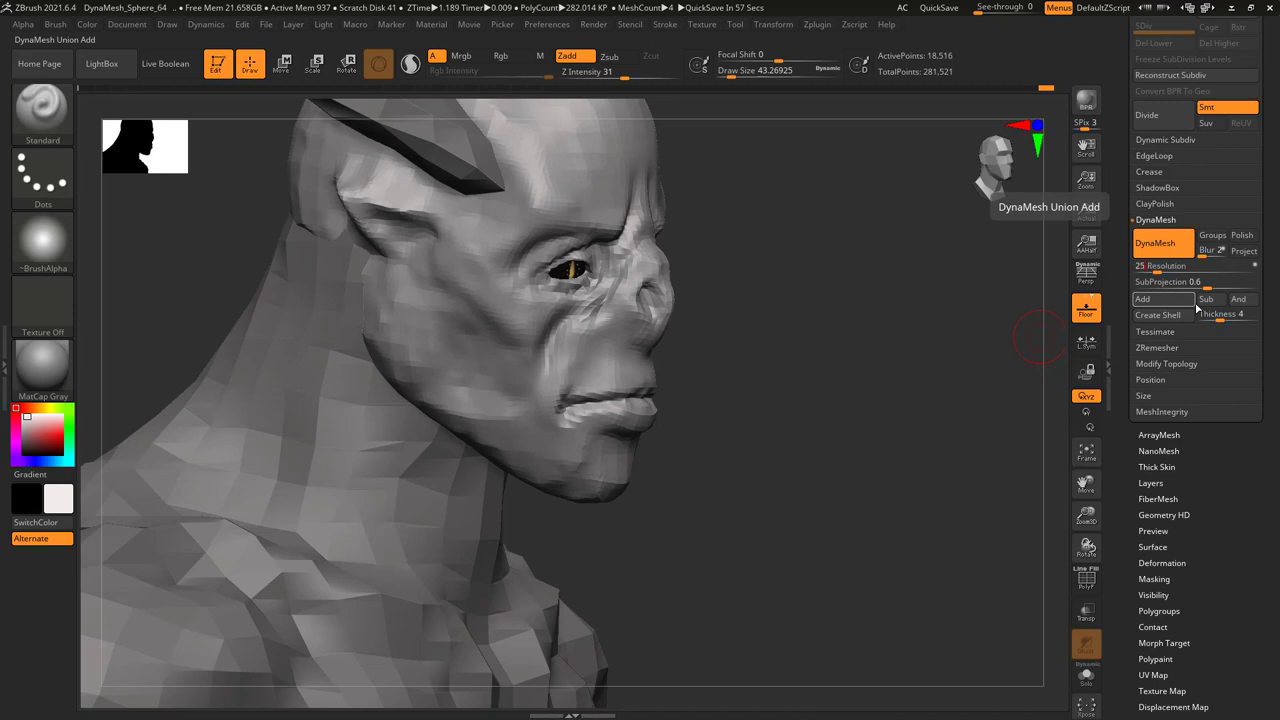
# - Enter DynaMesh resolution 256 and remesh the head, then shrink the brush
pyautogui.write('6')
pyautogui.press('Return')
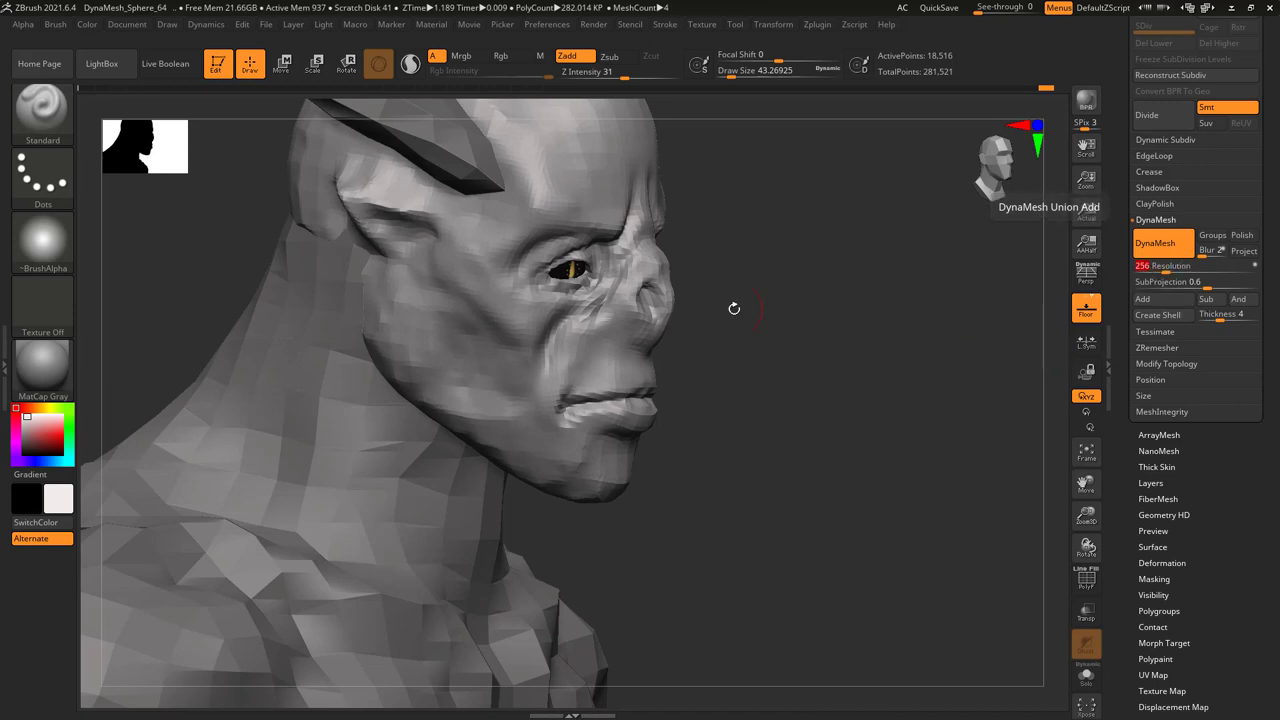
pyautogui.keyDown('ctrl'); pyautogui.moveTo(734, 306); pyautogui.dragTo(748, 375); pyautogui.keyUp('ctrl')
pyautogui.press('space')
pyautogui.moveTo(585, 283); pyautogui.dragTo(574, 283)
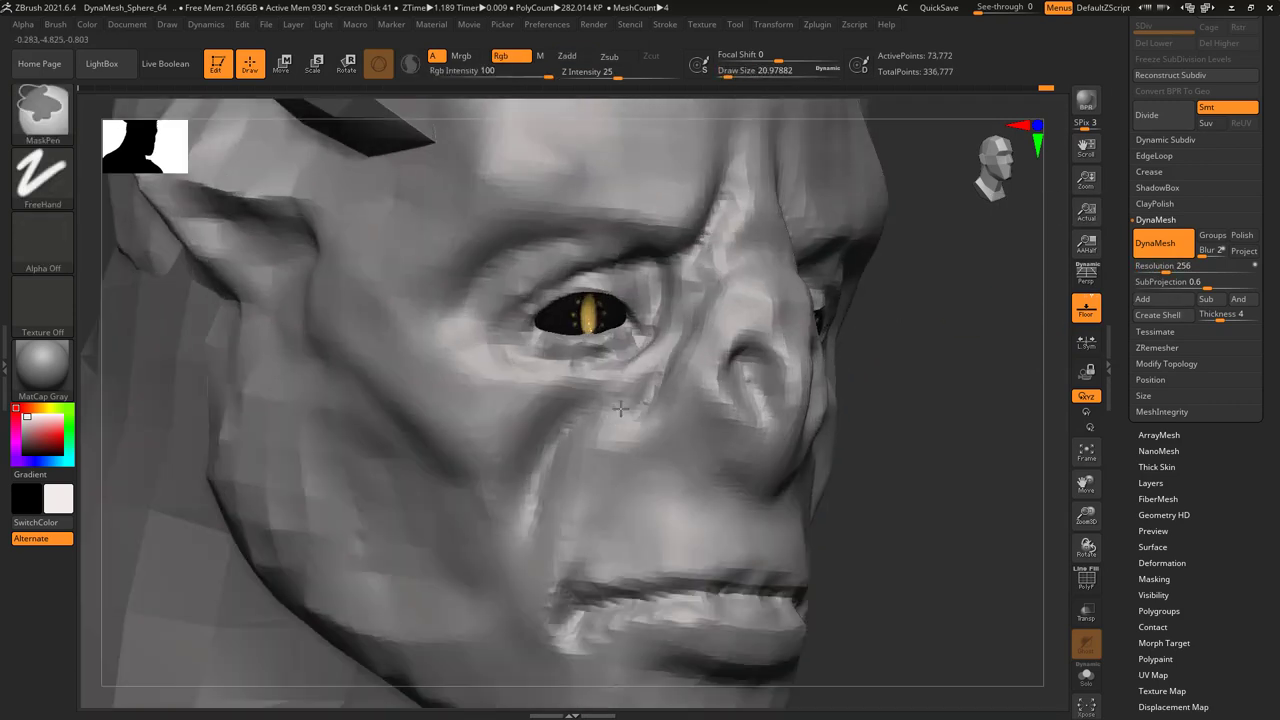
pyautogui.moveTo(623, 409)
pyautogui.keyDown('ctrl'); pyautogui.mouseDown(button='right')
pyautogui.moveTo(650, 480)
pyautogui.moveTo(591, 421)
pyautogui.moveTo(686, 414)
pyautogui.moveTo(643, 393)
pyautogui.moveTo(650, 350)
pyautogui.moveTo(582, 332)
pyautogui.mouseUp(button='right'); pyautogui.keyUp('ctrl')
pyautogui.press('space')
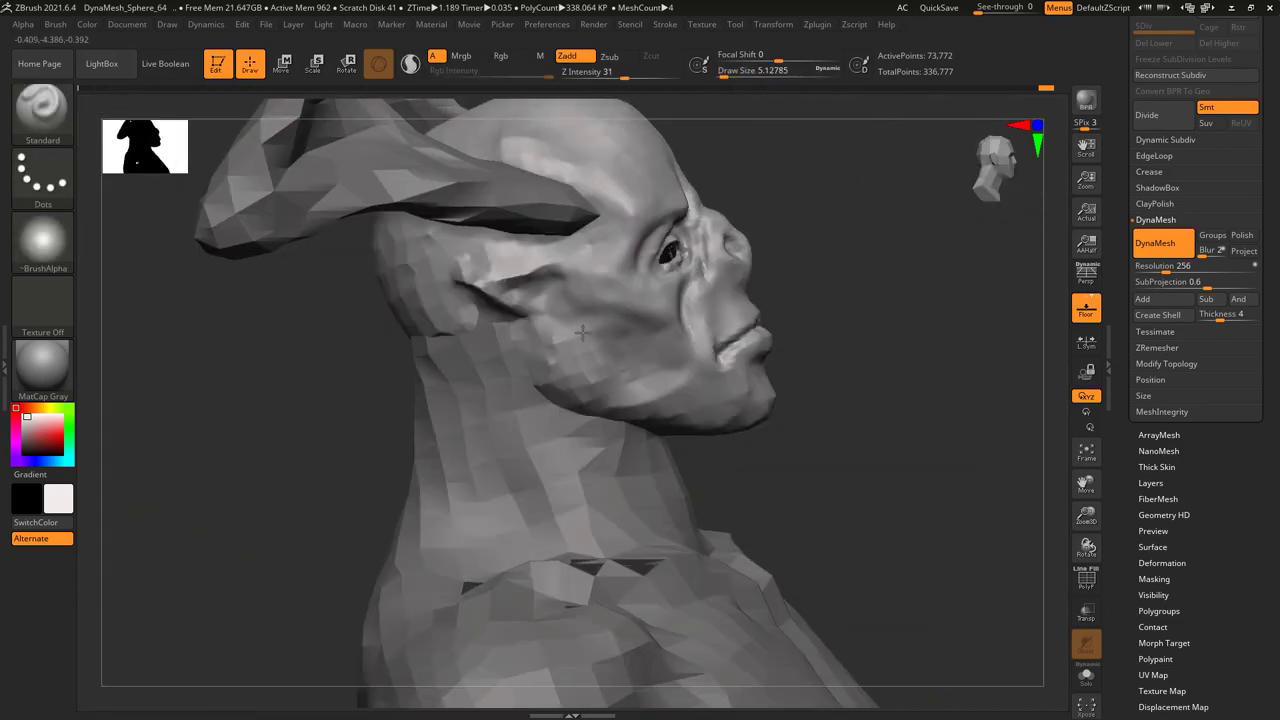
# - Resize the brush to about 21 and zoom in on the side of the face
pyautogui.press('space')
pyautogui.moveTo(582, 332); pyautogui.dragTo(600, 328)
pyautogui.moveTo(600, 328)
pyautogui.mouseDown(button='right')
pyautogui.moveTo(563, 349)
pyautogui.moveTo(566, 366)
pyautogui.mouseUp(button='right')
pyautogui.press('space')
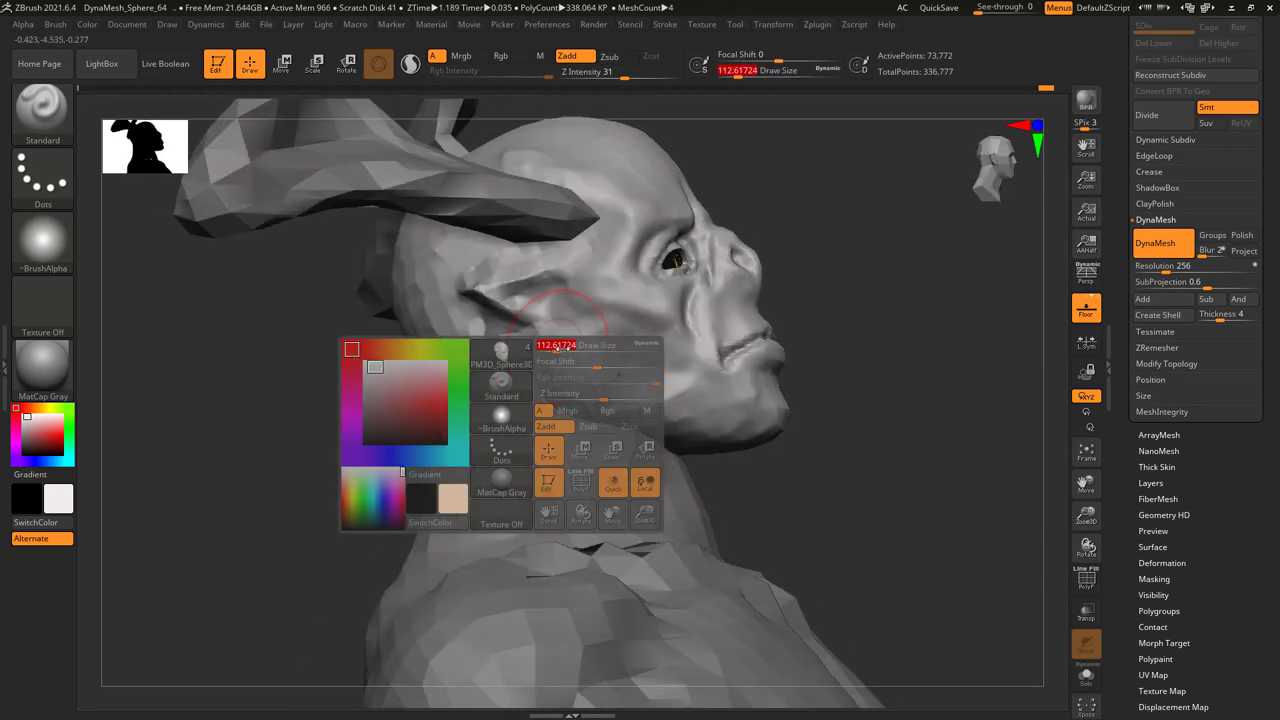
pyautogui.moveTo(555, 347); pyautogui.dragTo(557, 343)
pyautogui.moveTo(557, 343)
pyautogui.keyDown('ctrl'); pyautogui.mouseDown(button='right')
pyautogui.moveTo(555, 320)
pyautogui.moveTo(524, 338)
pyautogui.moveTo(591, 307)
pyautogui.moveTo(578, 318)
pyautogui.moveTo(571, 306)
pyautogui.moveTo(545, 325)
pyautogui.moveTo(590, 330)
pyautogui.mouseUp(button='right'); pyautogui.keyUp('ctrl')
pyautogui.press('space')
# - Mask and rough out the ear behind the eye at size 29, smoothing the surrounding surface
pyautogui.press('space')
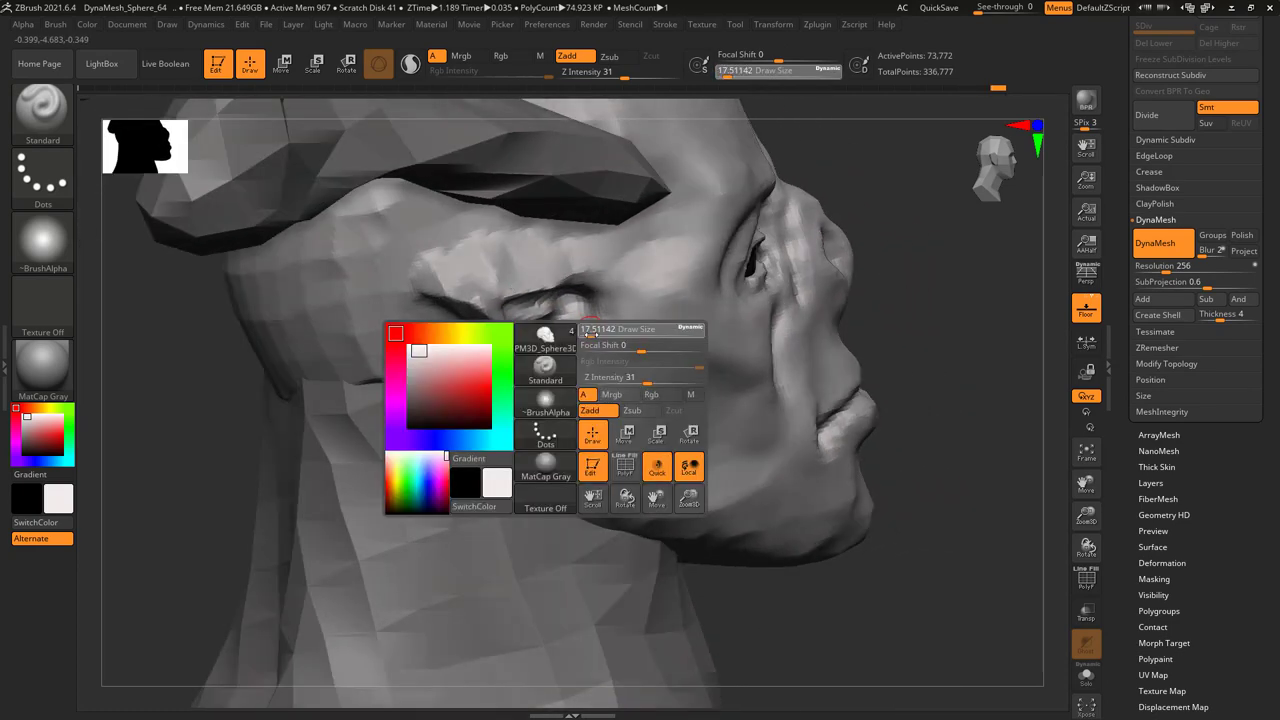
pyautogui.moveTo(590, 330); pyautogui.dragTo(588, 314)
pyautogui.moveTo(594, 328); pyautogui.dragTo(580, 330, button='right')
pyautogui.press('ctrl')
pyautogui.press('space')
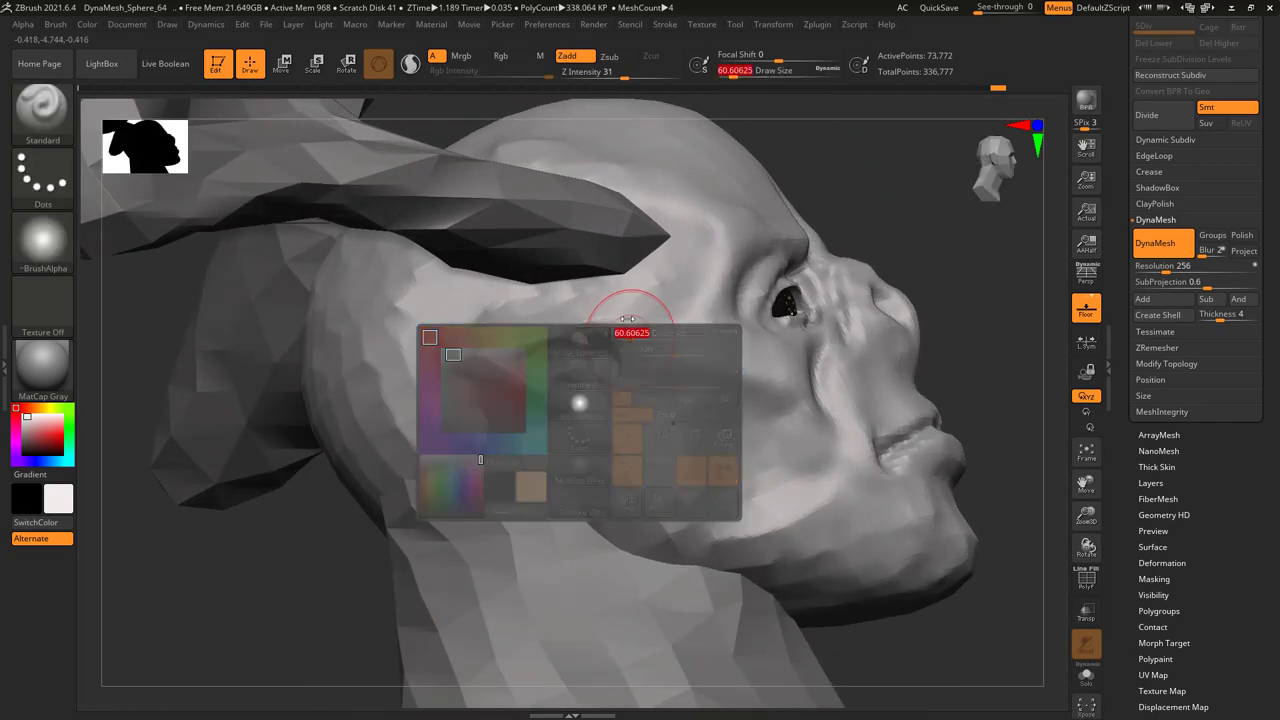
pyautogui.moveTo(580, 330); pyautogui.dragTo(551, 342)
pyautogui.moveTo(551, 342)
pyautogui.mouseDown(button='right')
pyautogui.moveTo(571, 343)
pyautogui.moveTo(586, 320)
pyautogui.moveTo(478, 345)
pyautogui.mouseUp(button='right')
pyautogui.press('space')
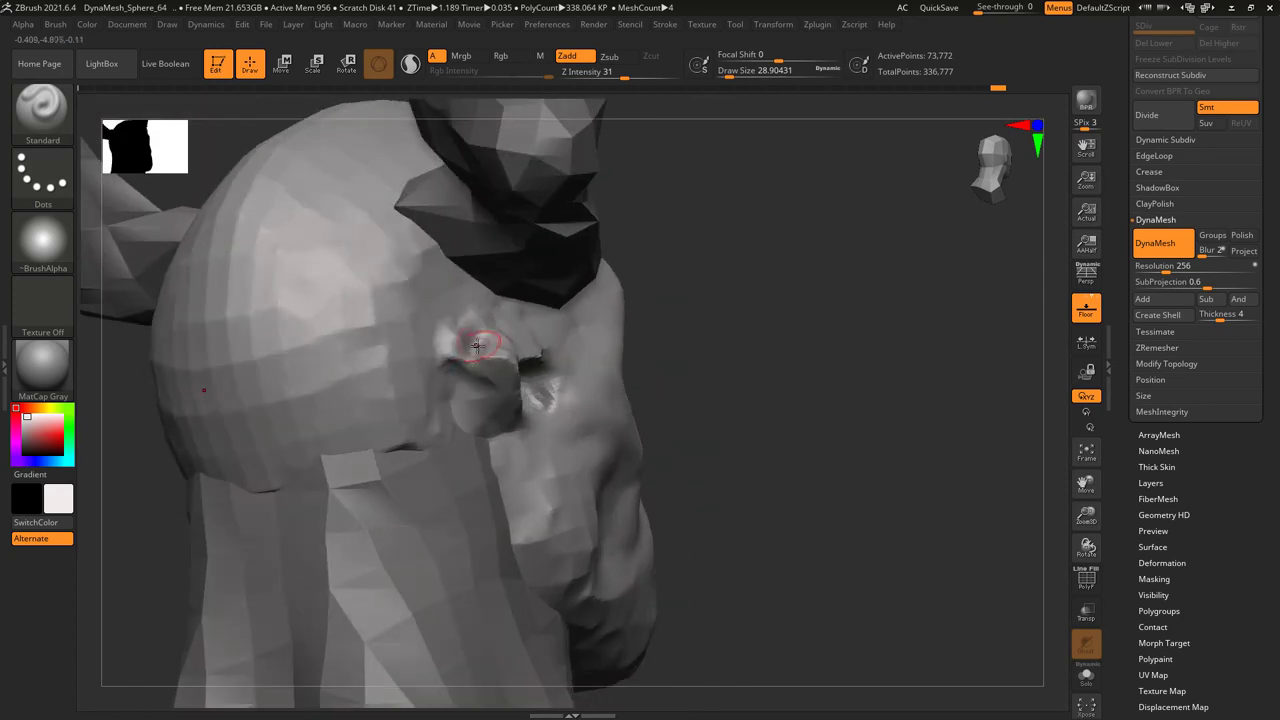
pyautogui.press('shift')
pyautogui.press('ctrl')
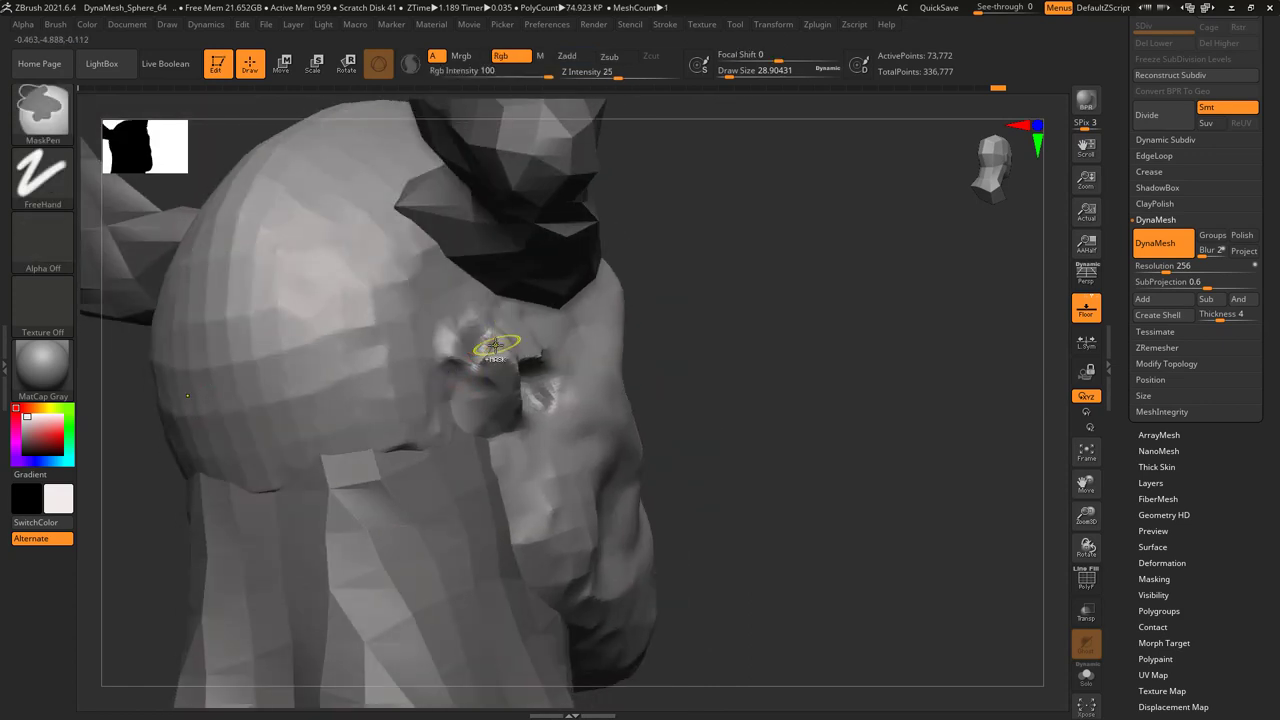
pyautogui.moveTo(465, 370); pyautogui.dragTo(451, 352, button='right')
pyautogui.keyDown('shift'); pyautogui.moveTo(474, 362); pyautogui.dragTo(563, 363); pyautogui.keyUp('shift')
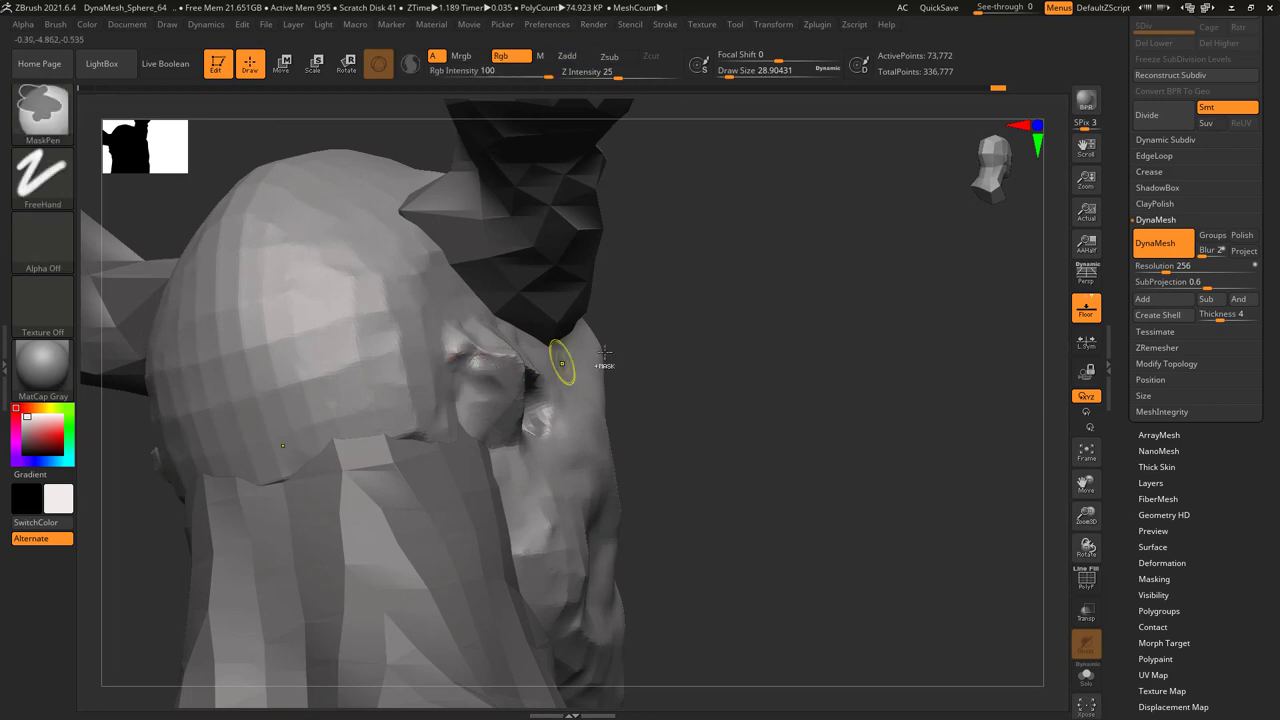
pyautogui.press('shift')
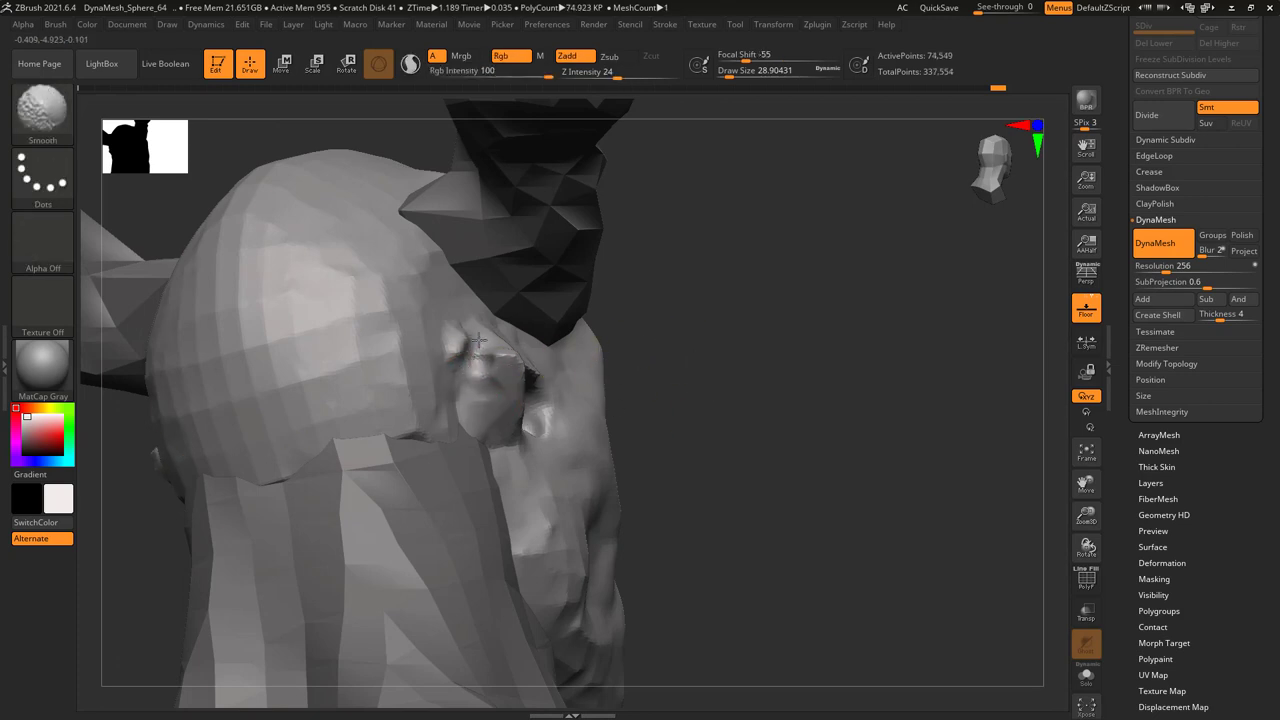
pyautogui.moveTo(606, 403); pyautogui.dragTo(486, 370, button='right')
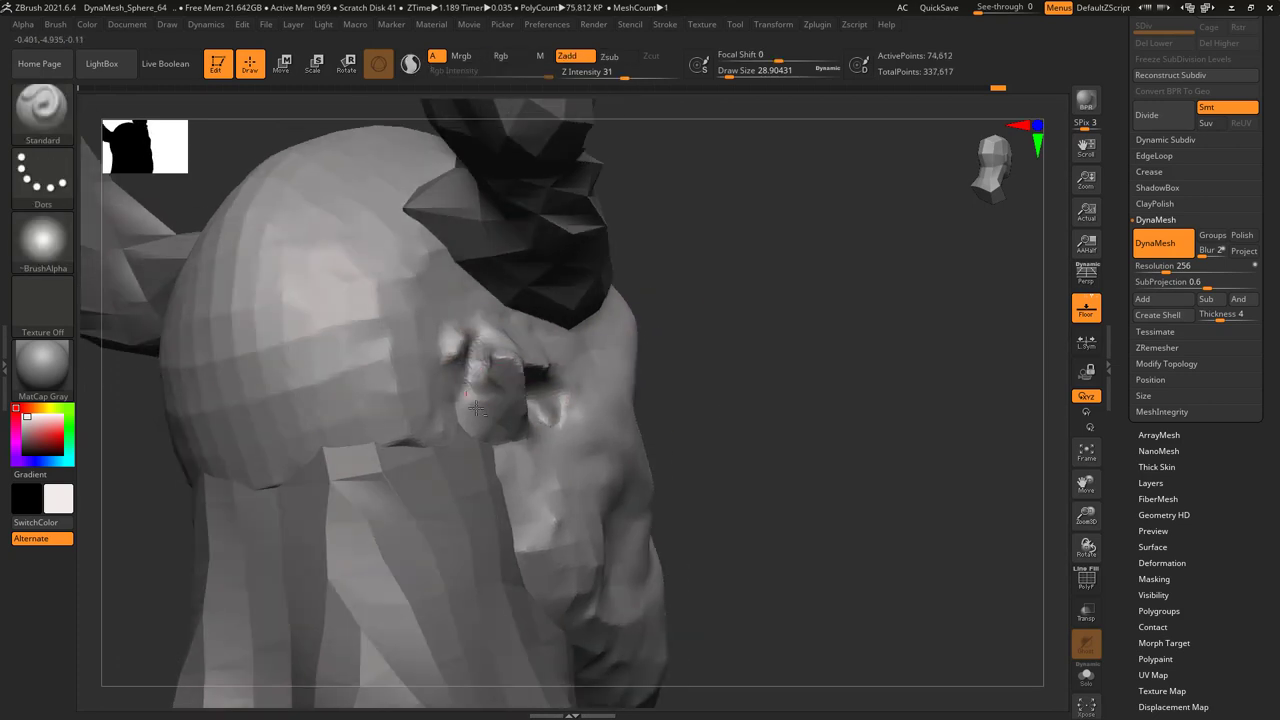
pyautogui.keyDown('shift'); pyautogui.moveTo(476, 408); pyautogui.dragTo(669, 434); pyautogui.keyUp('shift')
pyautogui.press('shift')
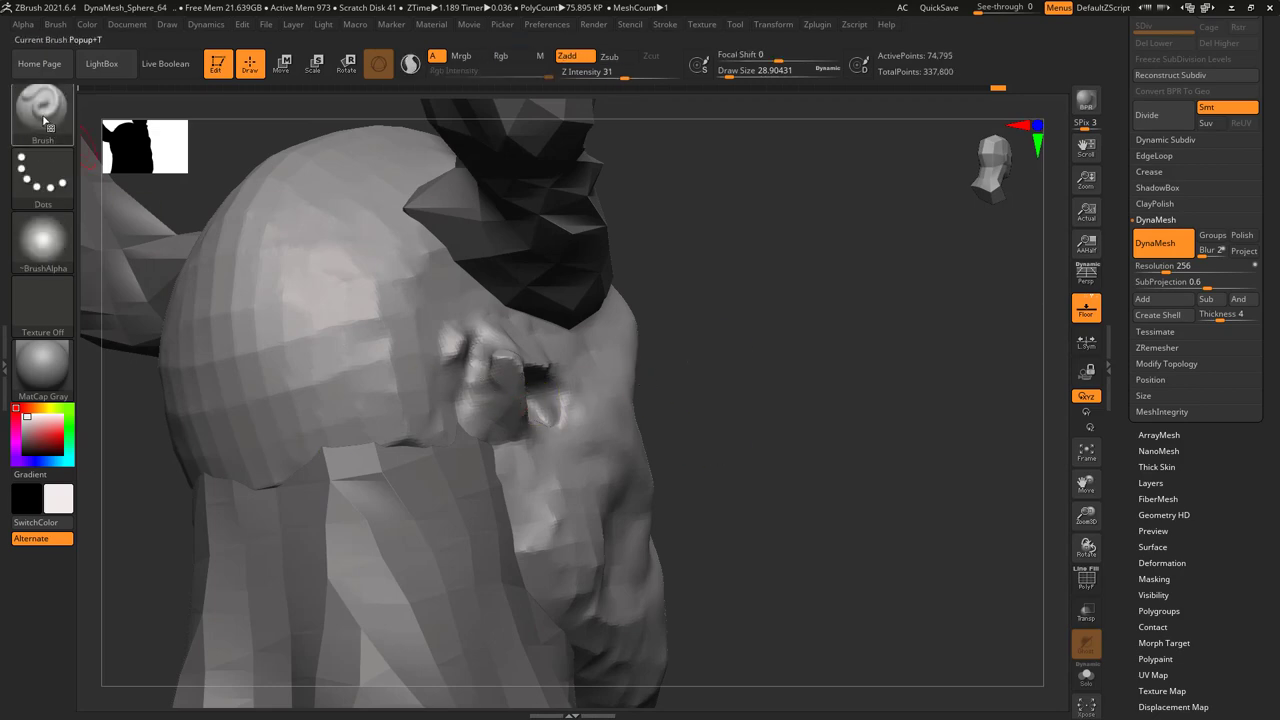
# - Switch to the Flatten brush at size about 38 and flatten and smooth the ear
pyautogui.press('b')
pyautogui.press('f')
pyautogui.press('a')
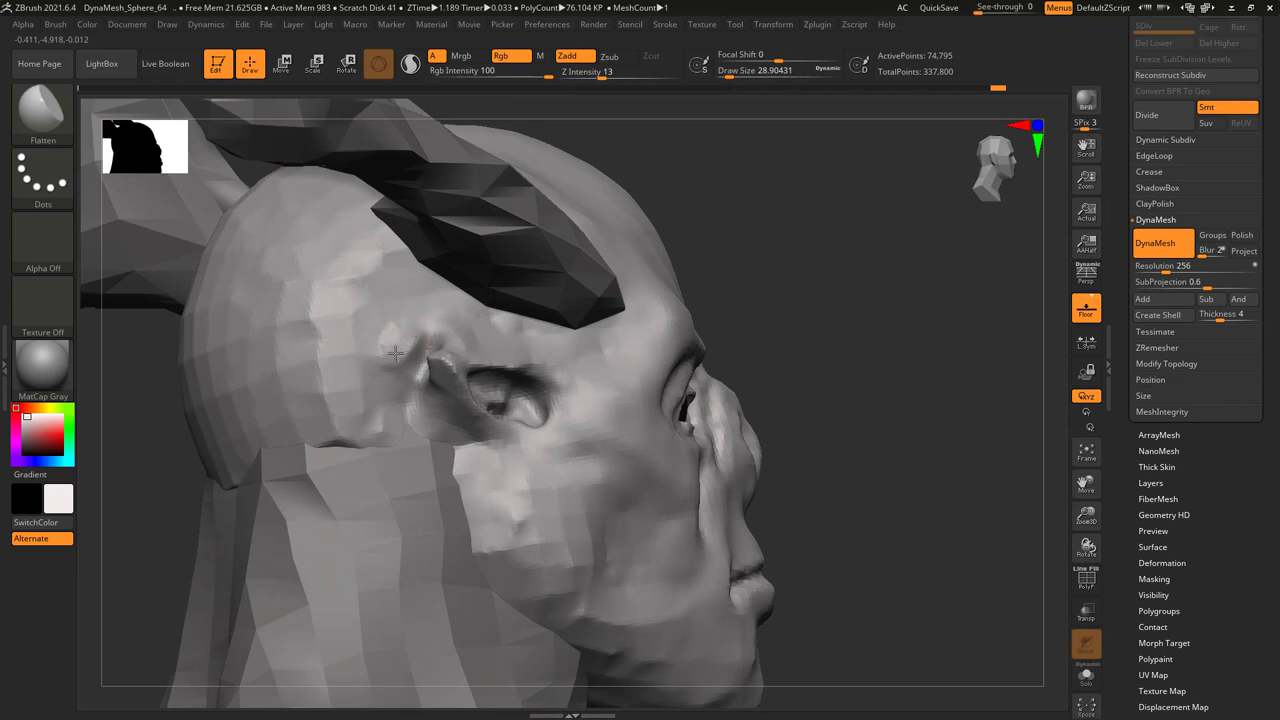
pyautogui.rightClick(395, 353)
pyautogui.moveTo(400, 350); pyautogui.dragTo(445, 363, button='right')
pyautogui.rightClick(445, 363)
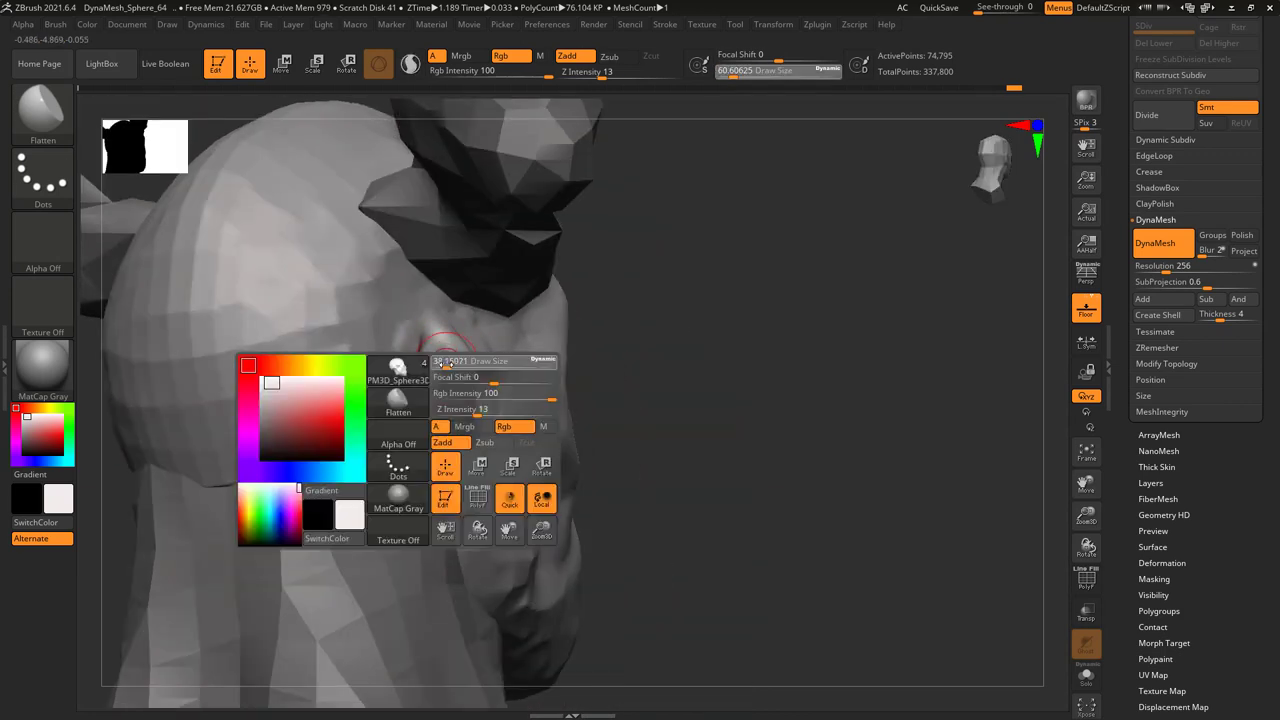
pyautogui.moveTo(445, 363); pyautogui.dragTo(418, 362)
pyautogui.press('shift')
pyautogui.moveTo(409, 336)
pyautogui.mouseDown(button='right')
pyautogui.moveTo(426, 334)
pyautogui.moveTo(432, 387)
pyautogui.mouseUp(button='right')
pyautogui.click(43, 112)
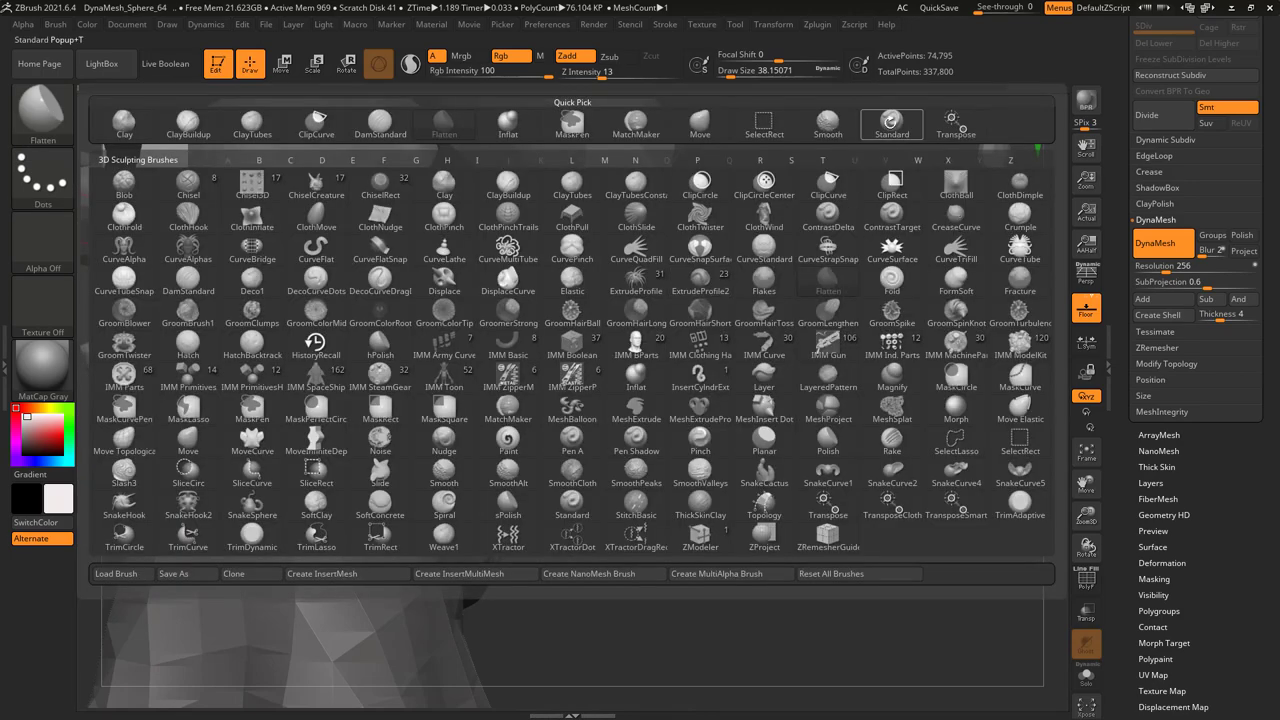
# - Pick the Standard brush, set Draw Size to about 38 and orbit around the head
pyautogui.click(892, 121)
pyautogui.press('space')
pyautogui.press('space')
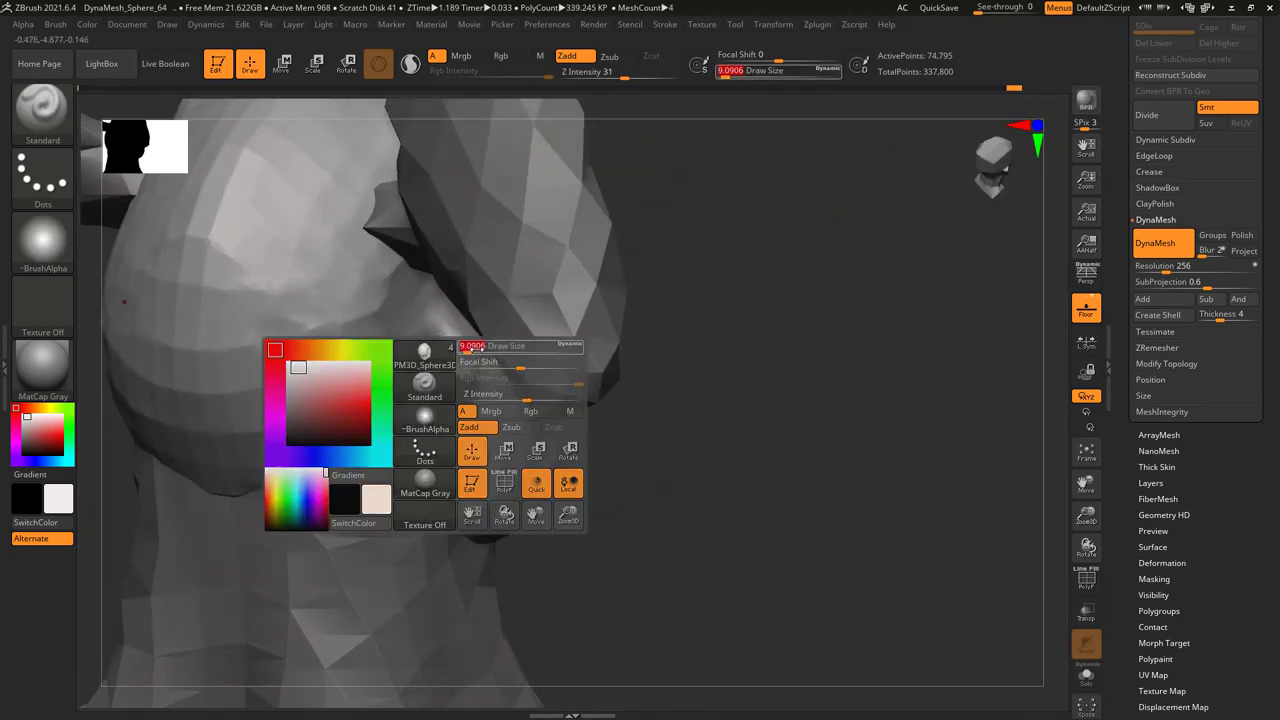
pyautogui.moveTo(466, 348); pyautogui.dragTo(474, 348)
pyautogui.moveTo(452, 350); pyautogui.dragTo(456, 340, button='right')
pyautogui.press('space')
pyautogui.moveTo(462, 340); pyautogui.dragTo(456, 337)
pyautogui.moveTo(484, 338)
pyautogui.keyDown('shift'); pyautogui.mouseDown(button='right')
pyautogui.moveTo(484, 319)
pyautogui.moveTo(470, 340)
pyautogui.moveTo(497, 329)
pyautogui.mouseUp(button='right'); pyautogui.keyUp('shift')
pyautogui.moveTo(532, 329)
pyautogui.mouseDown(button='right')
pyautogui.moveTo(517, 303)
pyautogui.moveTo(427, 390)
pyautogui.moveTo(443, 449)
pyautogui.moveTo(429, 380)
pyautogui.moveTo(491, 433)
pyautogui.moveTo(465, 378)
pyautogui.mouseUp(button='right')
pyautogui.moveTo(484, 451)
pyautogui.mouseDown(button='right')
pyautogui.moveTo(431, 421)
pyautogui.moveTo(543, 443)
pyautogui.moveTo(577, 307)
pyautogui.moveTo(569, 288)
pyautogui.mouseUp(button='right')
# - Build up the ear's upper rim into a pointed tip, viewing it up close
pyautogui.press('space')
pyautogui.moveTo(663, 289)
pyautogui.mouseDown(button='right')
pyautogui.moveTo(620, 295)
pyautogui.moveTo(689, 334)
pyautogui.mouseUp(button='right')
pyautogui.press('space')
pyautogui.moveTo(689, 334)
pyautogui.mouseDown()
pyautogui.moveTo(655, 308)
pyautogui.moveTo(568, 298)
pyautogui.mouseUp()
pyautogui.moveTo(724, 367)
pyautogui.mouseDown(button='right')
pyautogui.moveTo(600, 366)
pyautogui.moveTo(720, 406)
pyautogui.mouseUp(button='right')
pyautogui.press('space')
pyautogui.moveTo(676, 340)
pyautogui.mouseDown(button='right')
pyautogui.moveTo(617, 320)
pyautogui.moveTo(703, 347)
pyautogui.mouseUp(button='right')
pyautogui.press('space')
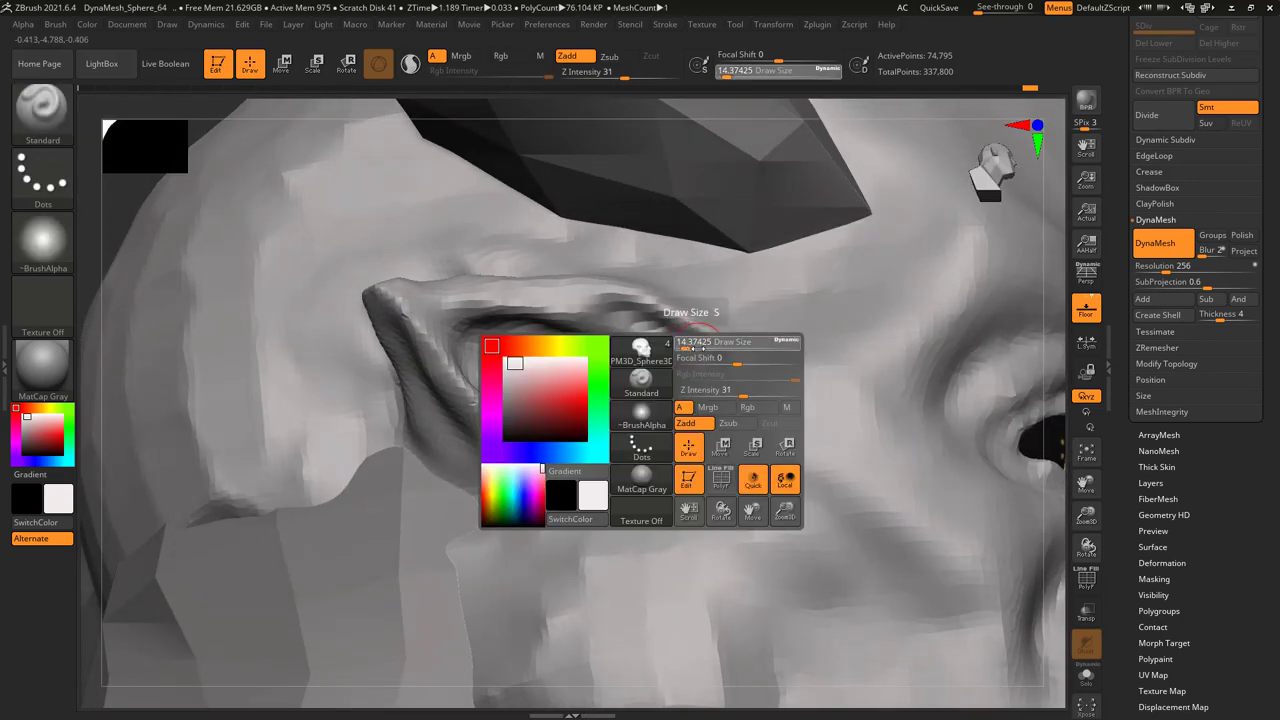
pyautogui.moveTo(600, 330); pyautogui.dragTo(489, 293, button='right')
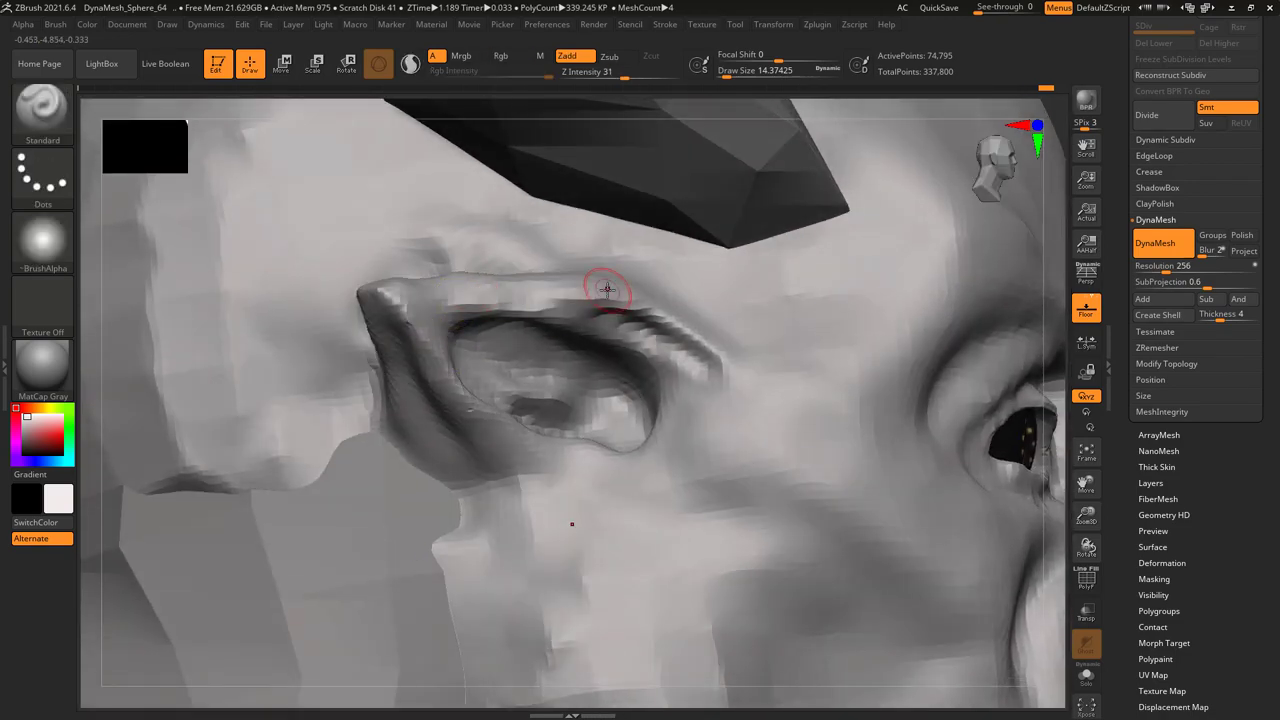
pyautogui.moveTo(606, 289)
pyautogui.mouseDown(button='right')
pyautogui.moveTo(349, 286)
pyautogui.moveTo(409, 330)
pyautogui.moveTo(370, 280)
pyautogui.moveTo(380, 357)
pyautogui.moveTo(349, 328)
pyautogui.mouseUp(button='right')
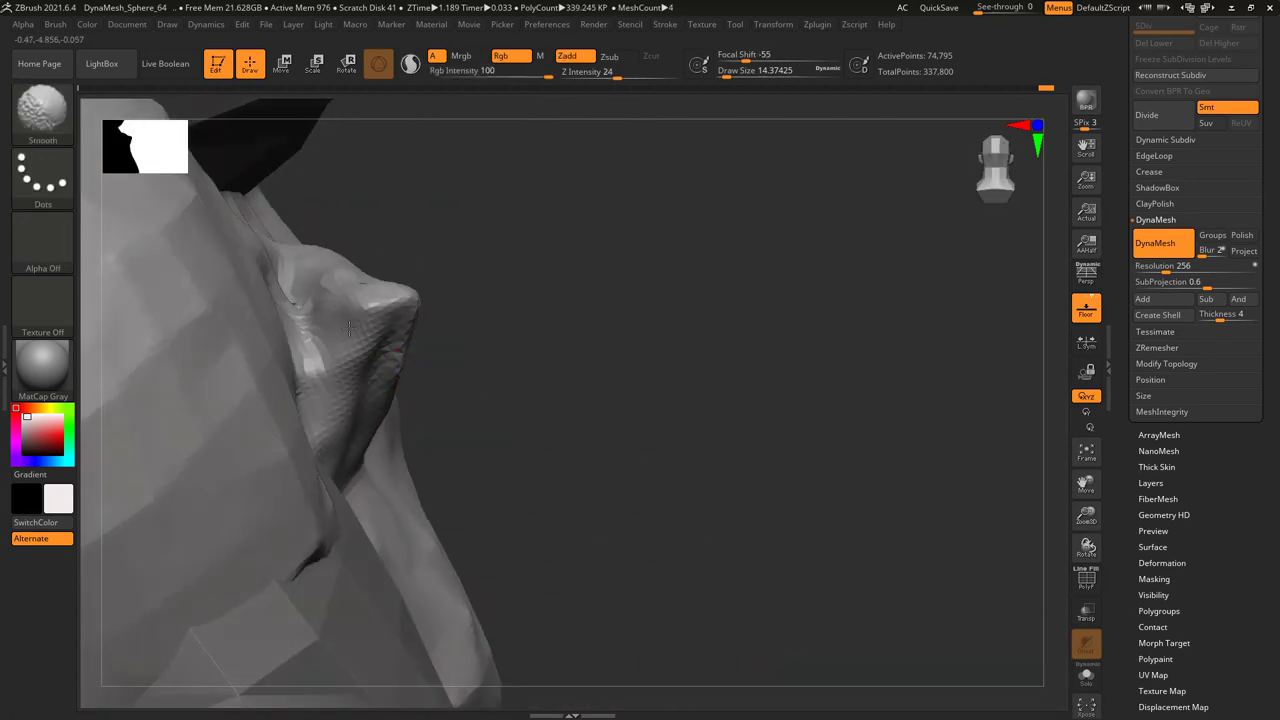
# - Select the Flatten brush with B, F, A and frame the ear
pyautogui.press('space')
pyautogui.press('b')
pyautogui.press('f')
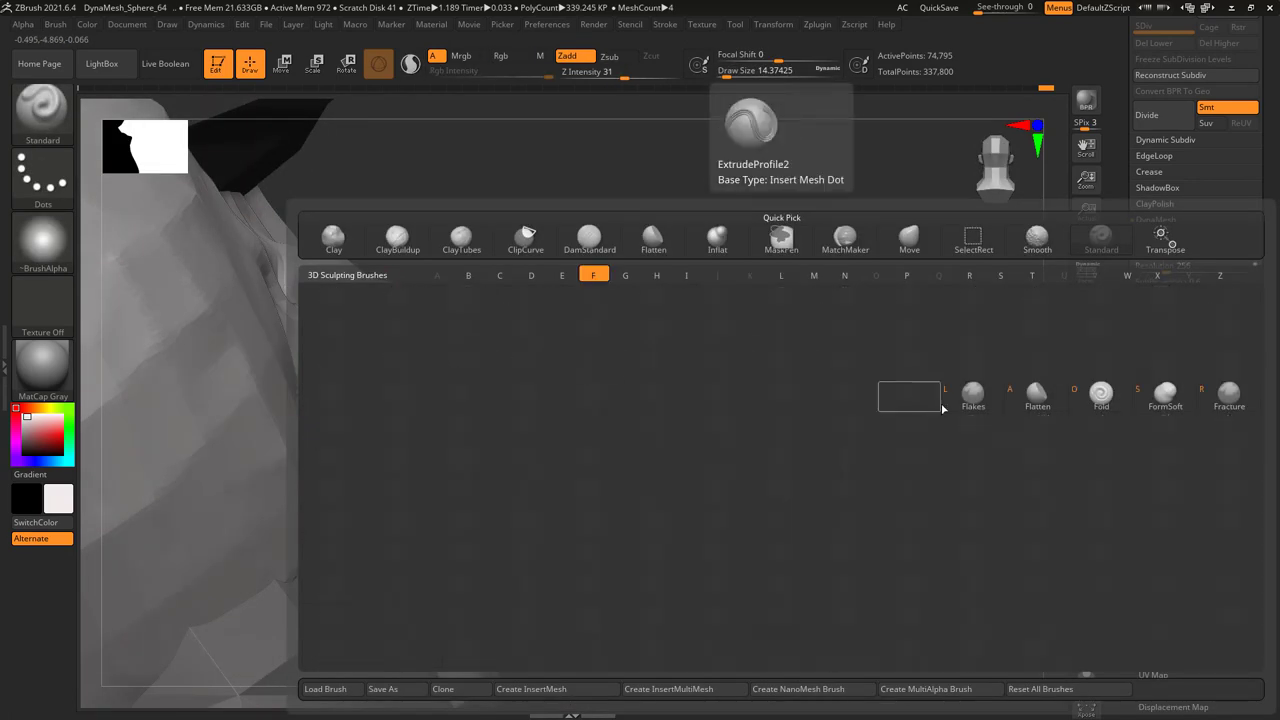
pyautogui.press('a')
pyautogui.press('space')
pyautogui.moveTo(525, 380); pyautogui.dragTo(371, 286, button='right')
# - Flatten the ear's outer edge at size about 29 and smooth its join into the head
pyautogui.press('space')
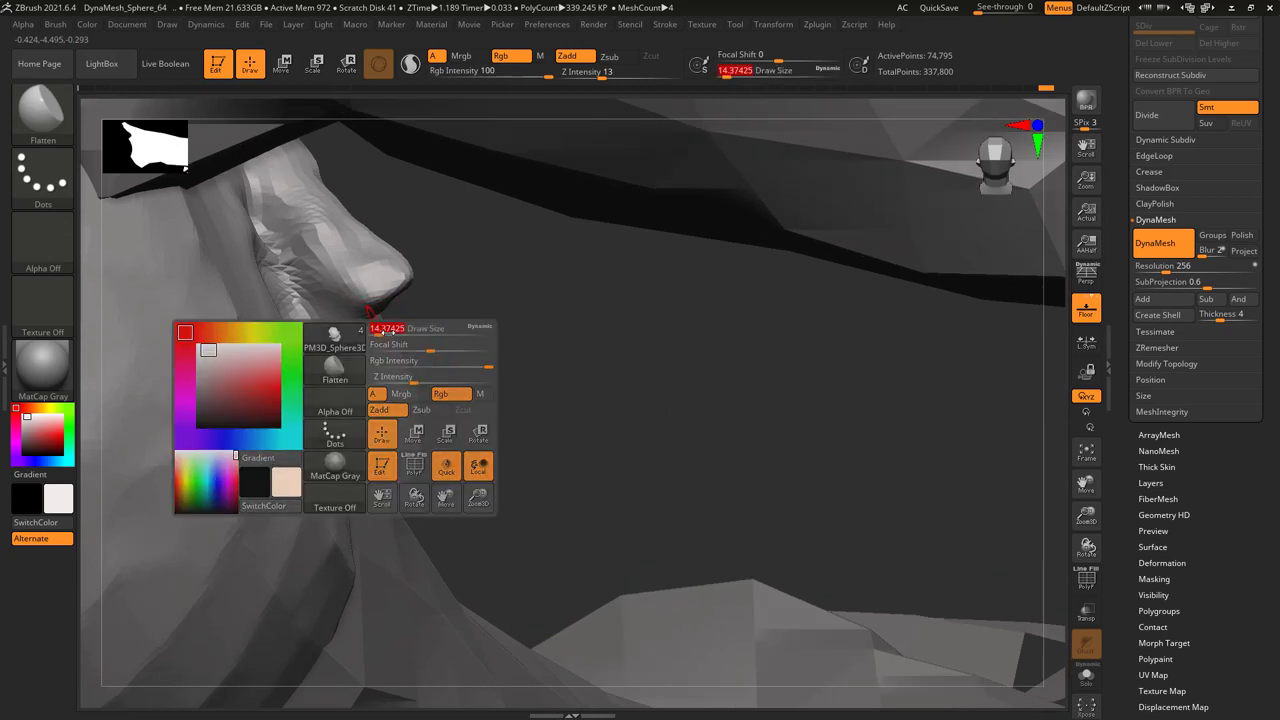
pyautogui.press('space')
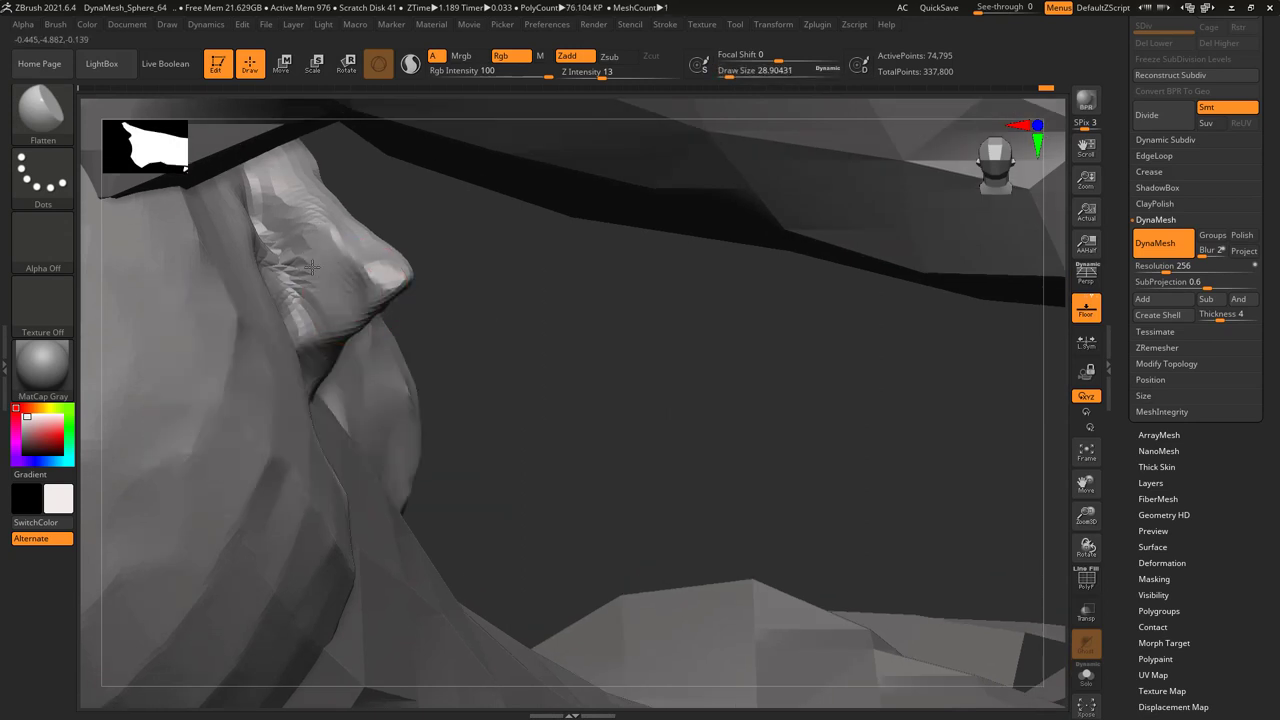
pyautogui.moveTo(310, 364)
pyautogui.mouseDown(button='right')
pyautogui.moveTo(300, 309)
pyautogui.moveTo(340, 313)
pyautogui.moveTo(356, 255)
pyautogui.mouseUp(button='right')
pyautogui.press('space')
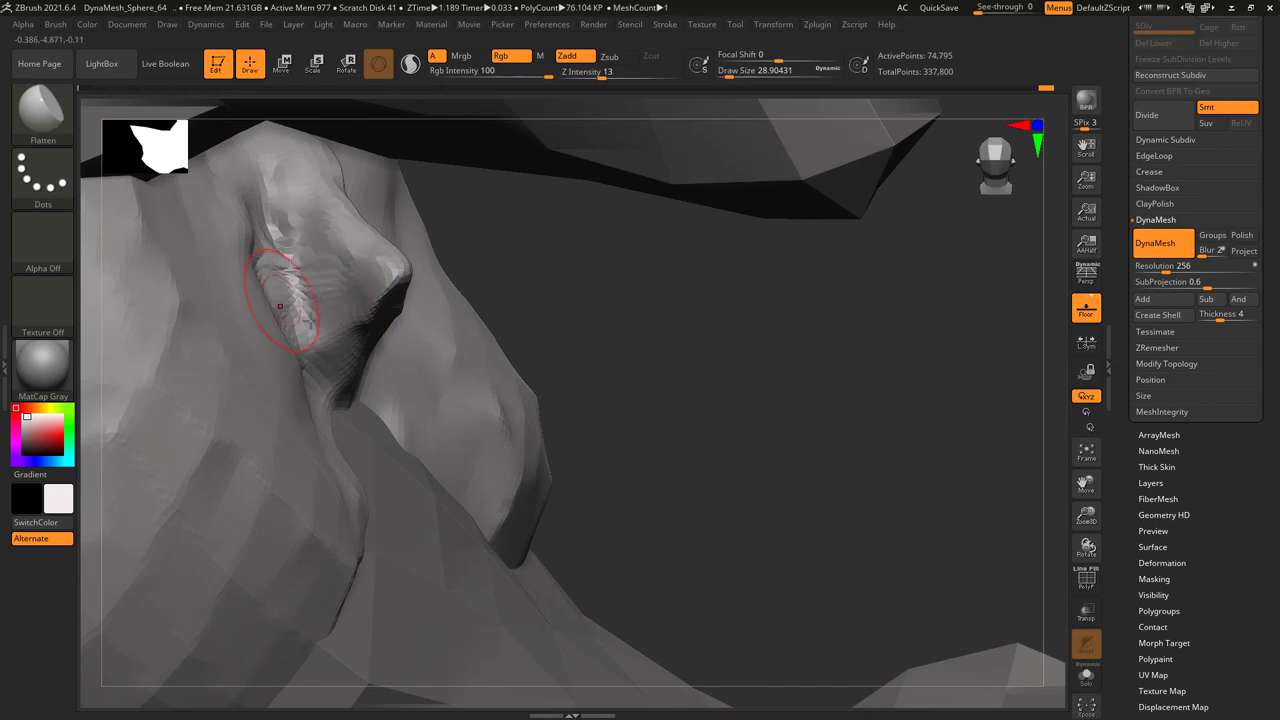
pyautogui.moveTo(280, 305); pyautogui.dragTo(275, 302, button='right')
pyautogui.moveTo(371, 353)
pyautogui.mouseDown(button='right')
pyautogui.moveTo(286, 409)
pyautogui.moveTo(323, 437)
pyautogui.moveTo(349, 315)
pyautogui.moveTo(403, 400)
pyautogui.moveTo(340, 285)
pyautogui.moveTo(360, 300)
pyautogui.moveTo(319, 263)
pyautogui.mouseUp(button='right')
pyautogui.press('space')
pyautogui.press('space')
pyautogui.press('space')
pyautogui.press('space')
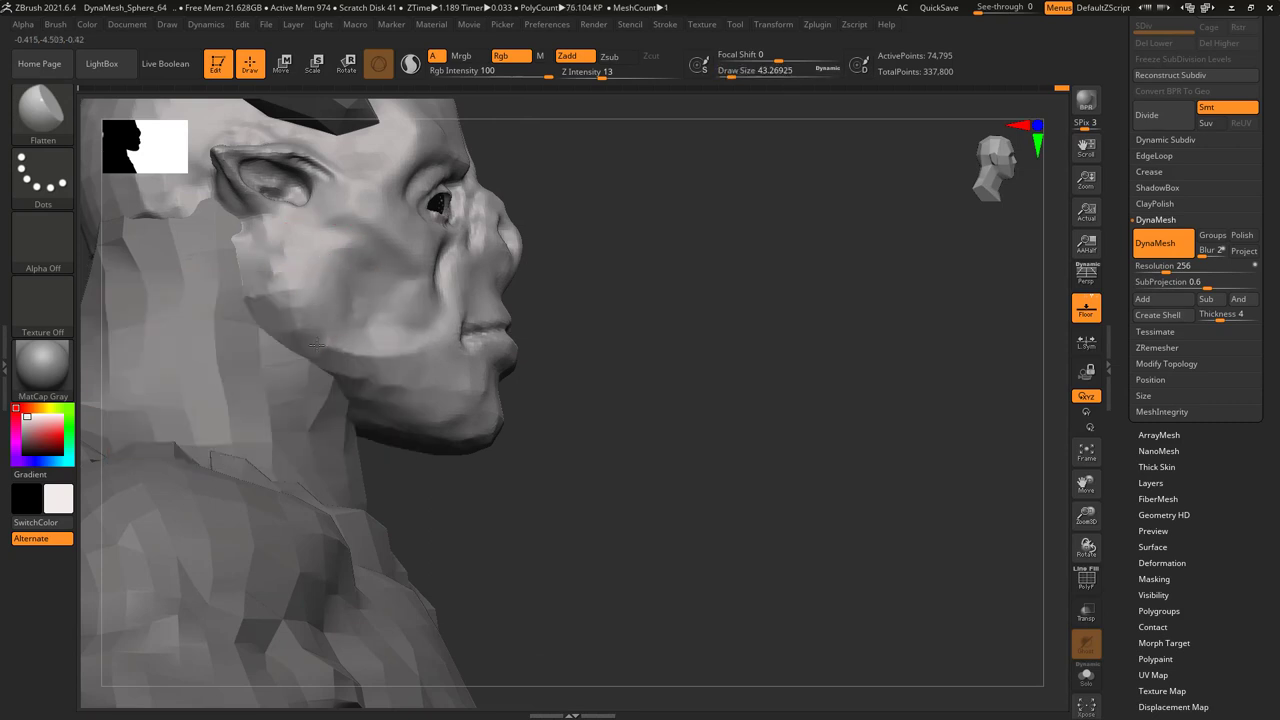
# - Reduce the brush to about 17.5 and carve the mouth line, checking it from front and below
pyautogui.moveTo(316, 345); pyautogui.dragTo(272, 302, button='right')
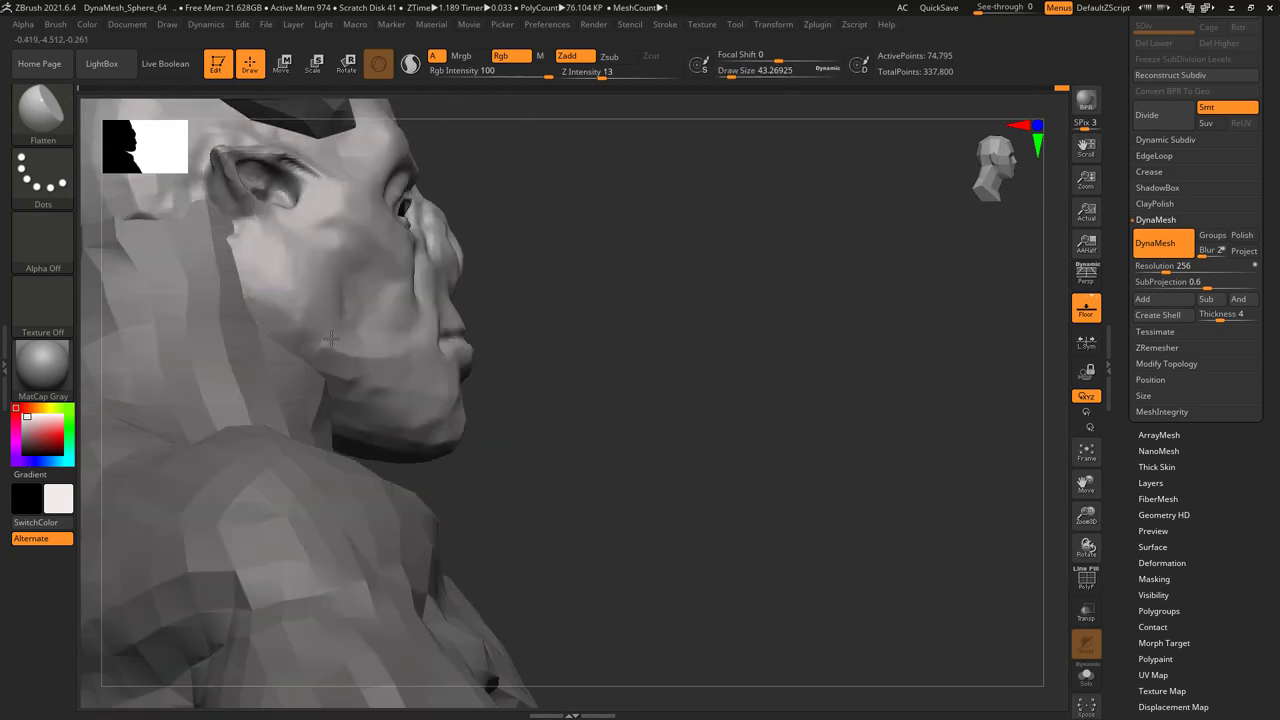
pyautogui.moveTo(330, 340); pyautogui.dragTo(389, 307, button='right')
pyautogui.moveTo(444, 311); pyautogui.dragTo(432, 311)
pyautogui.moveTo(432, 311)
pyautogui.mouseDown(button='right')
pyautogui.moveTo(497, 306)
pyautogui.moveTo(469, 284)
pyautogui.moveTo(460, 325)
pyautogui.moveTo(476, 319)
pyautogui.moveTo(420, 266)
pyautogui.mouseUp(button='right')
pyautogui.press('space')
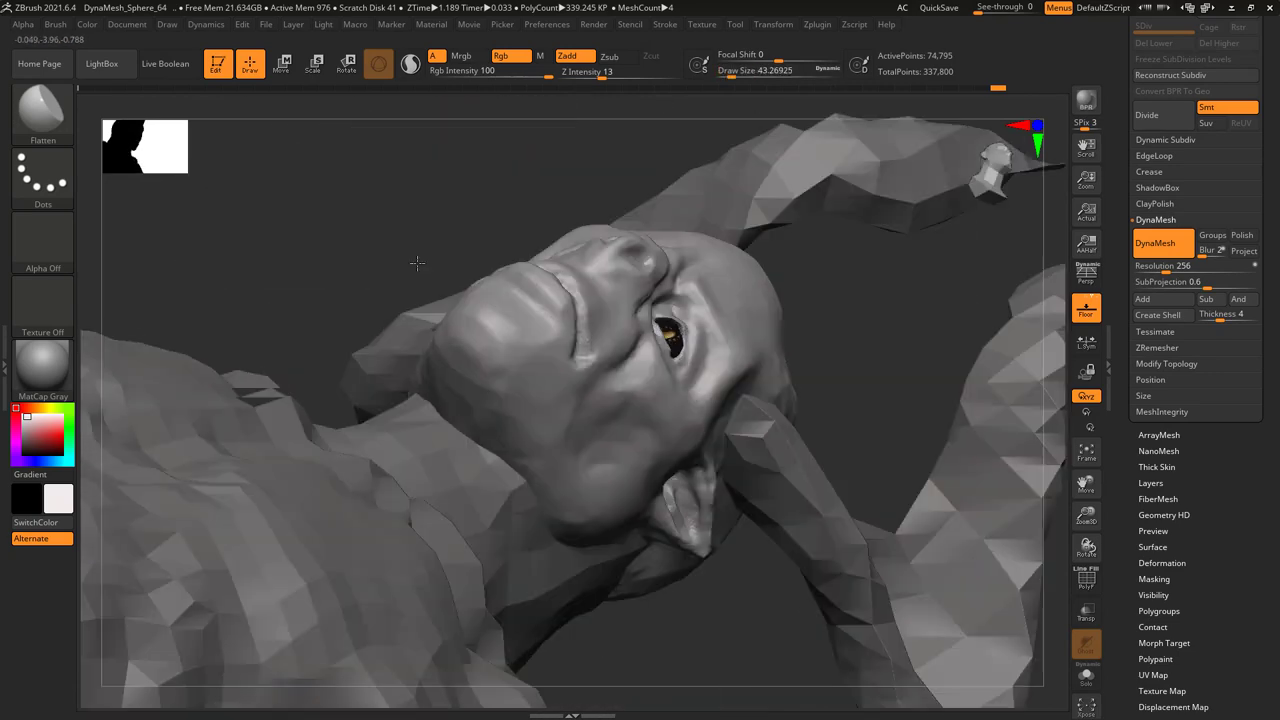
pyautogui.press('space')
pyautogui.moveTo(428, 314)
pyautogui.mouseDown(button='right')
pyautogui.moveTo(438, 370)
pyautogui.moveTo(414, 369)
pyautogui.mouseUp(button='right')
pyautogui.moveTo(336, 353); pyautogui.dragTo(355, 364, button='right')
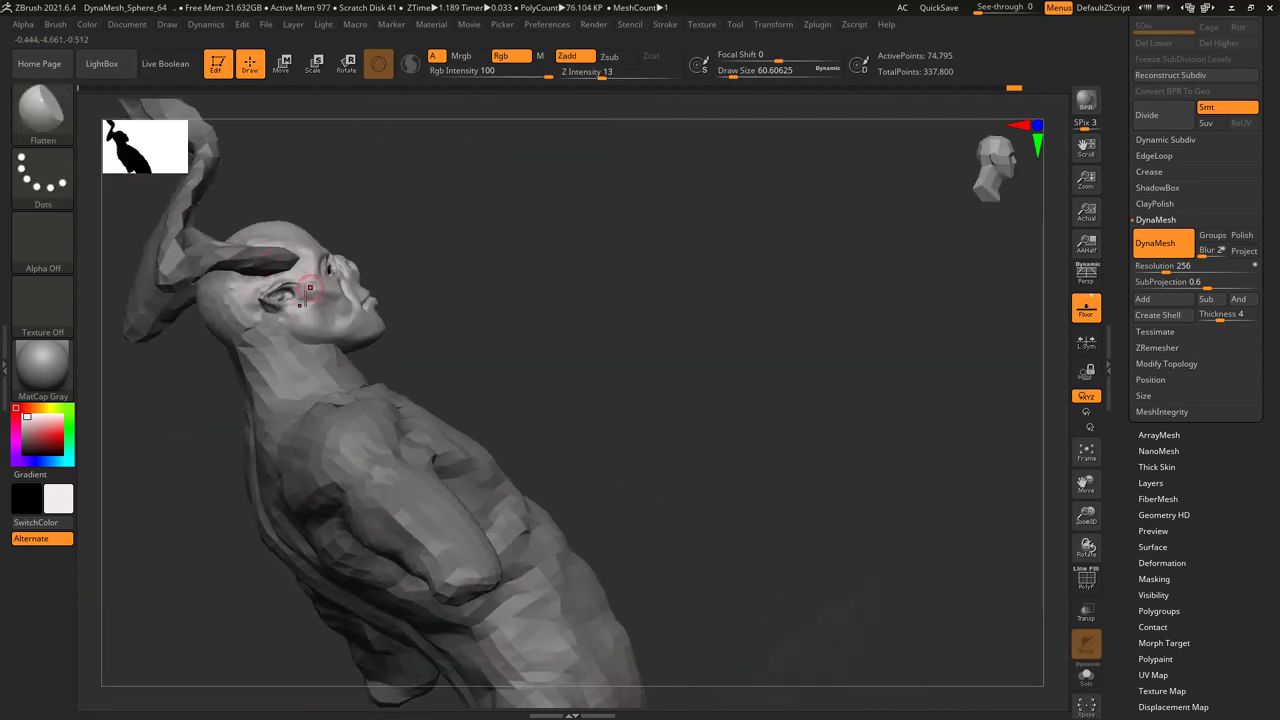
pyautogui.moveTo(380, 360); pyautogui.dragTo(403, 383, button='right')
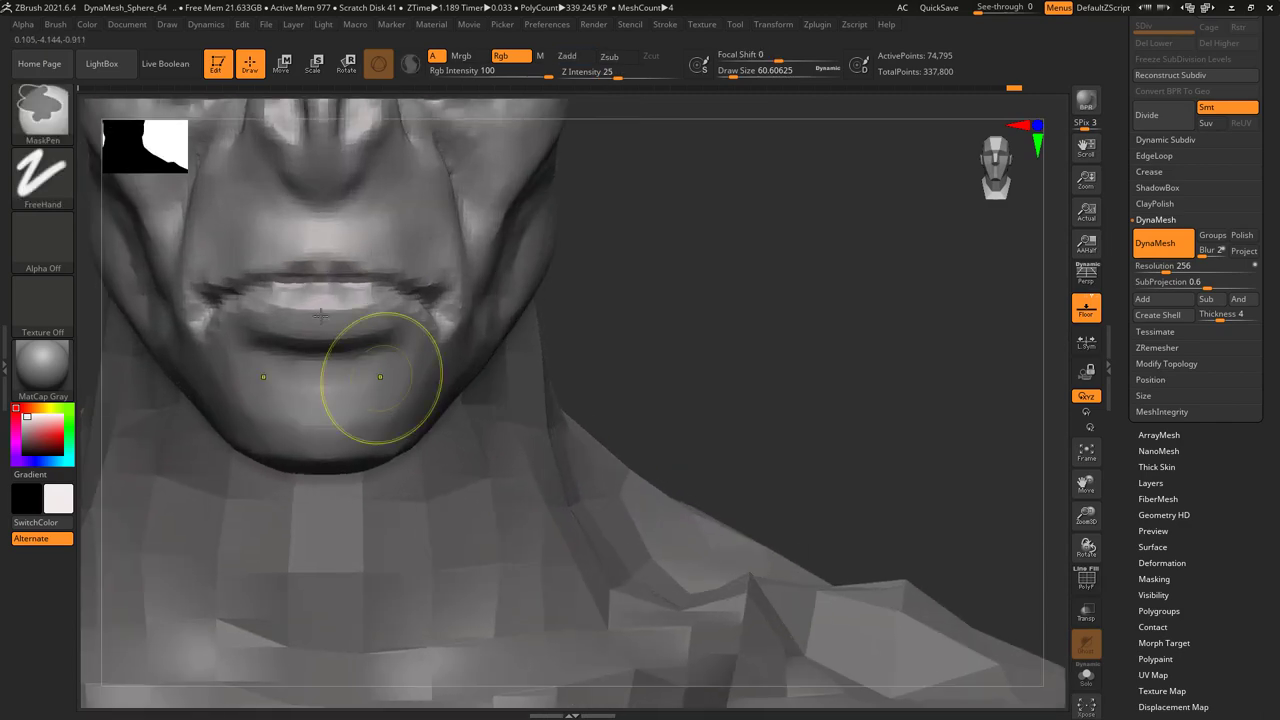
pyautogui.press('space')
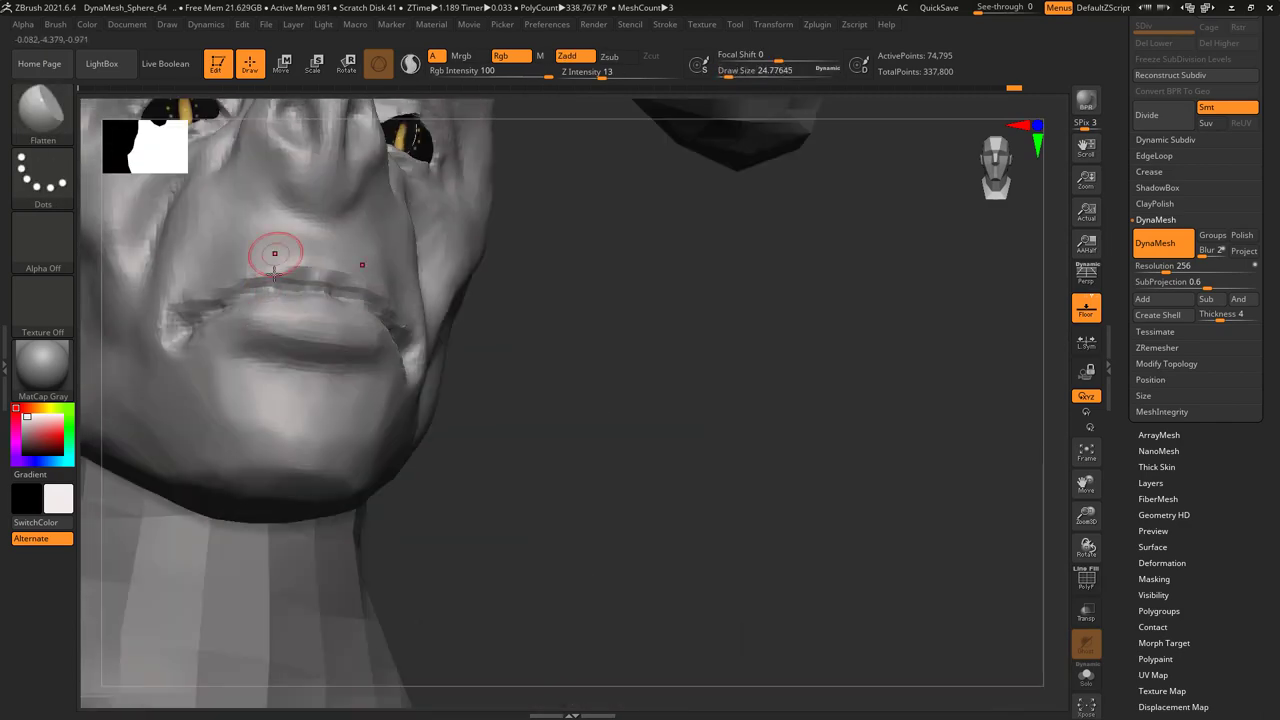
# - Orbit to profile, pick the Standard brush and shrink it for fine lip work
pyautogui.moveTo(271, 251)
pyautogui.mouseDown(button='right')
pyautogui.moveTo(257, 337)
pyautogui.moveTo(163, 351)
pyautogui.moveTo(205, 330)
pyautogui.mouseUp(button='right')
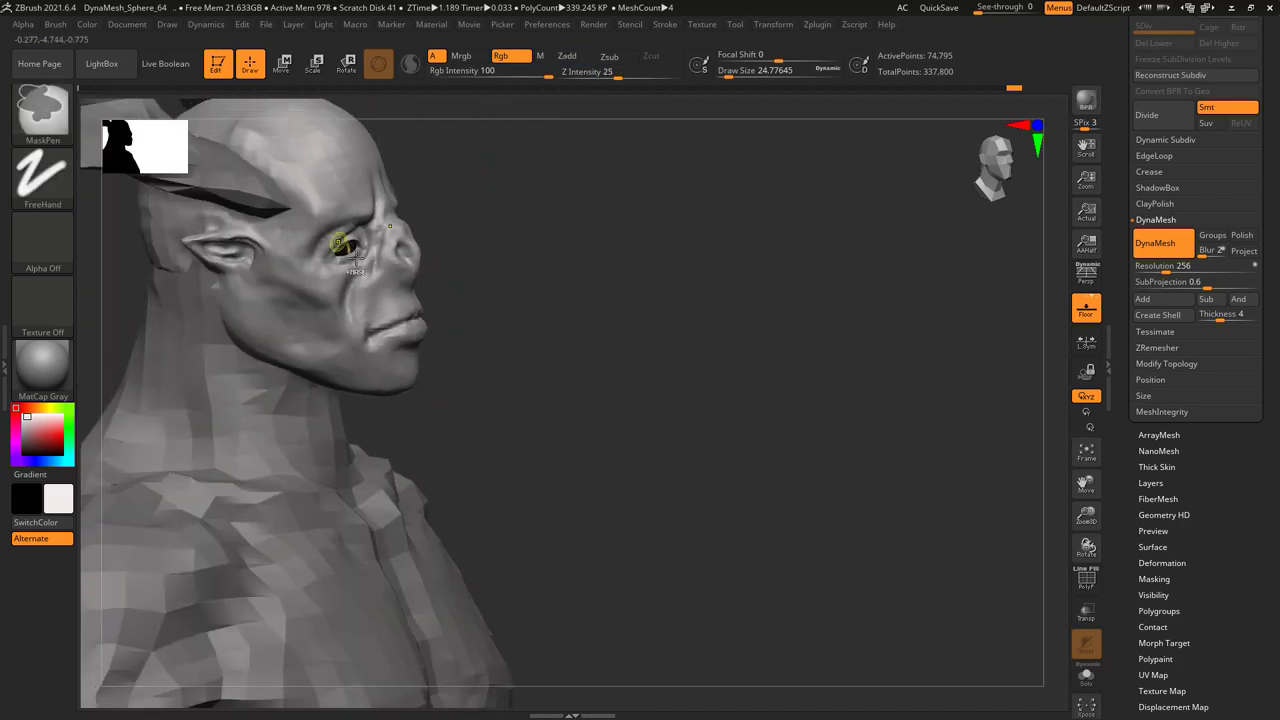
pyautogui.moveTo(300, 300); pyautogui.dragTo(330, 320, button='right')
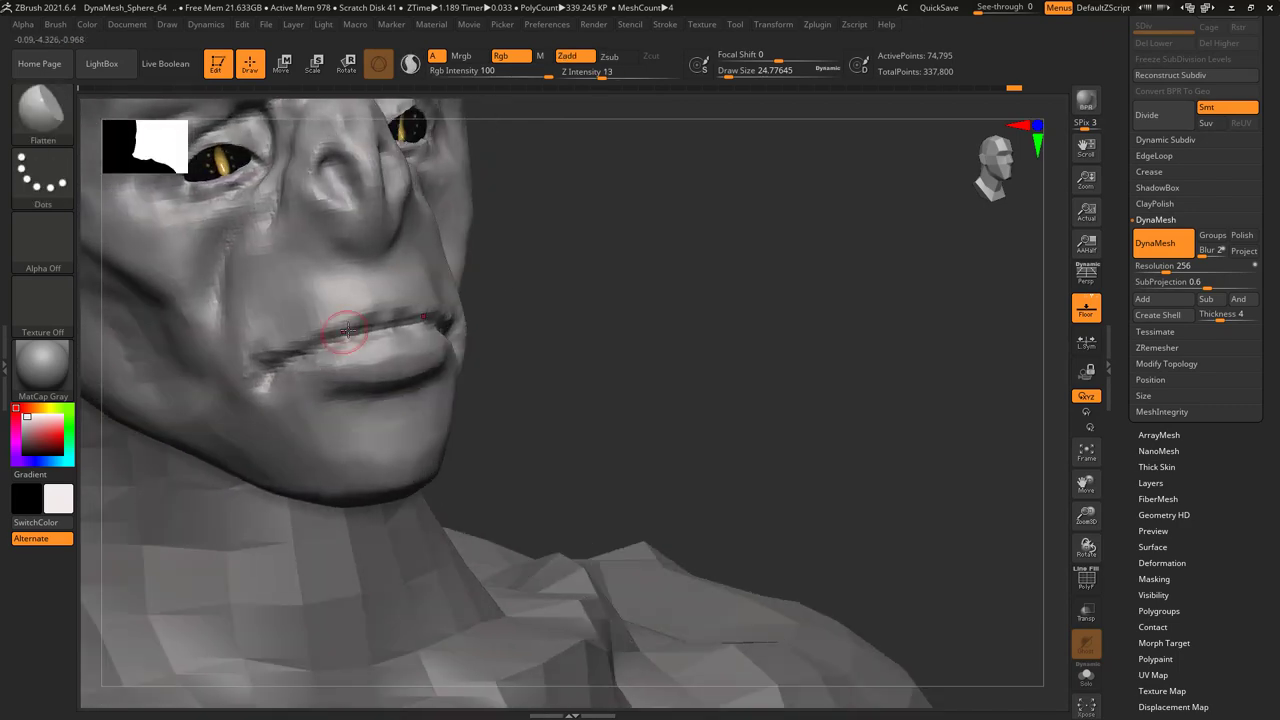
pyautogui.press('b')
pyautogui.click(832, 252)
pyautogui.press('space')
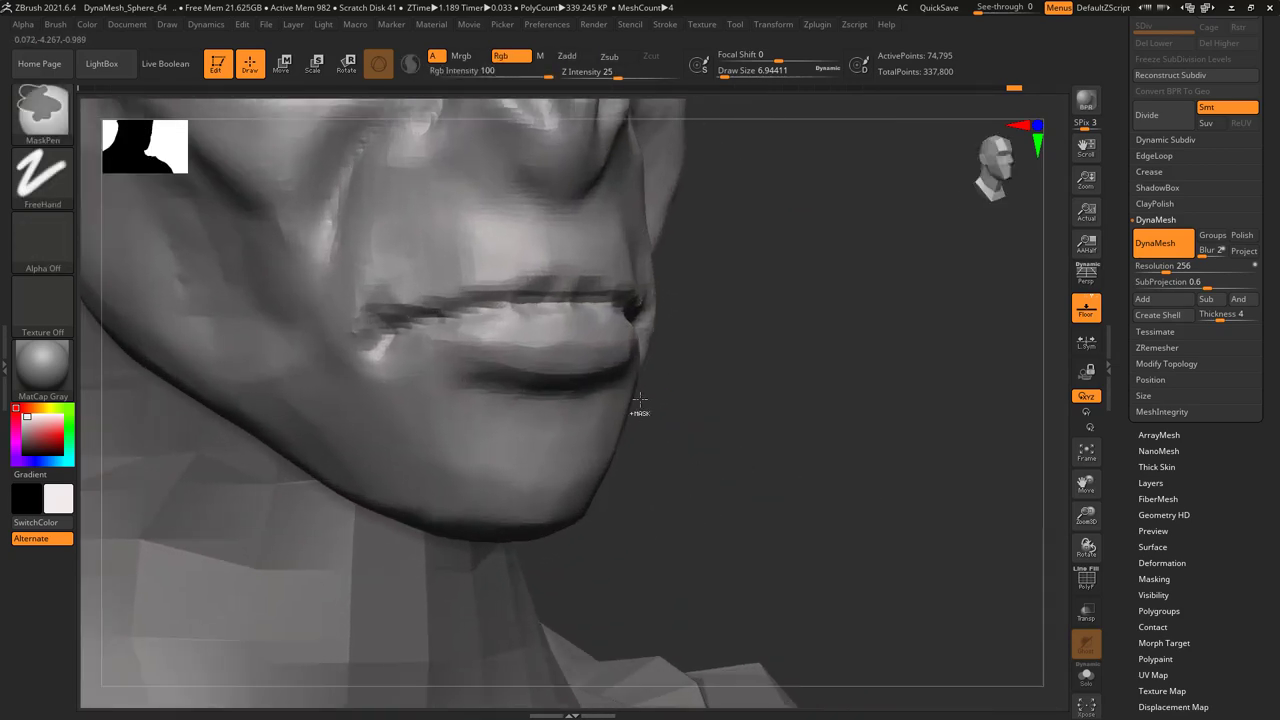
pyautogui.press('space')
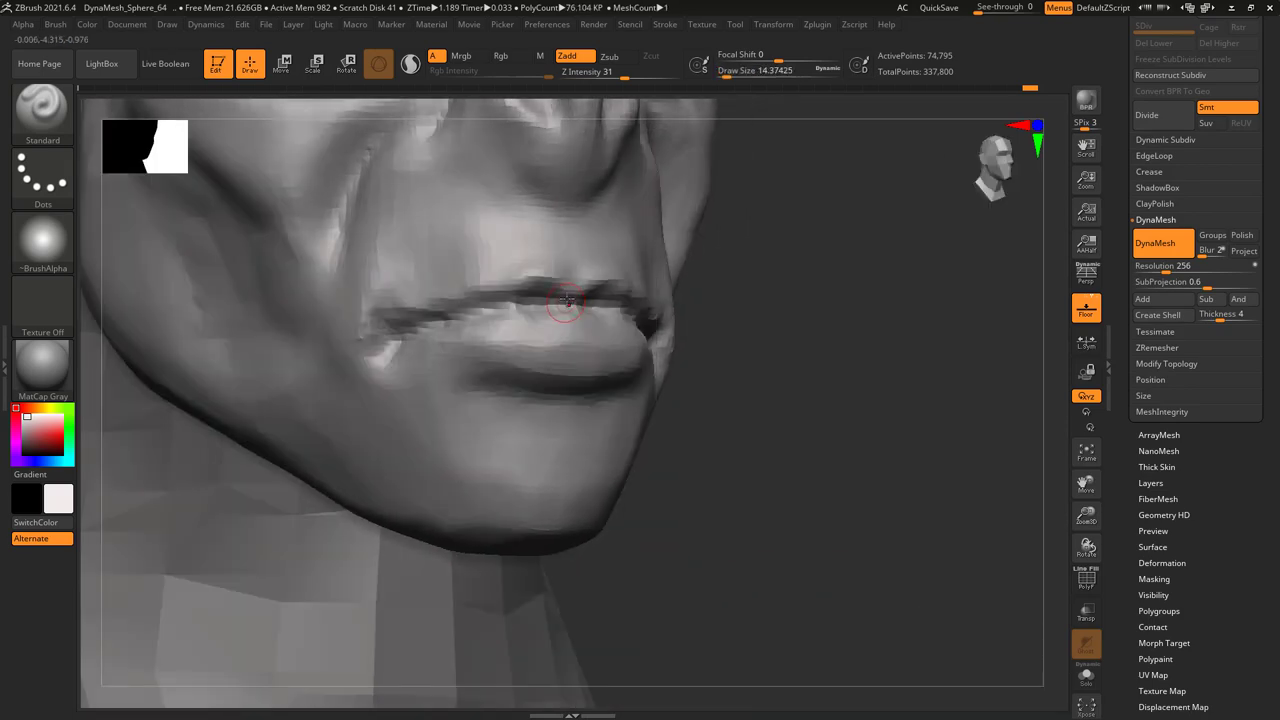
# - Choose the Flatten brush and set its Draw Size to 14.37
pyautogui.moveTo(475, 302)
pyautogui.mouseDown(button='right')
pyautogui.moveTo(426, 313)
pyautogui.moveTo(455, 303)
pyautogui.mouseUp(button='right')
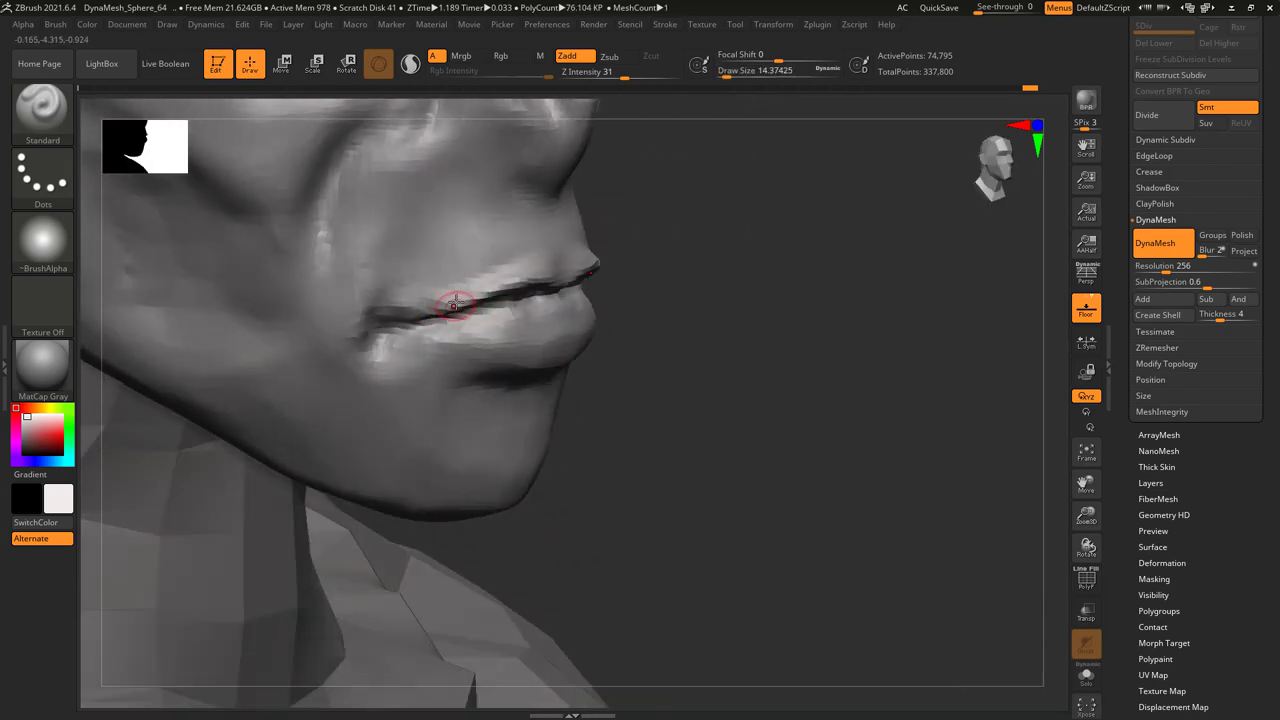
pyautogui.press('space')
pyautogui.press('b')
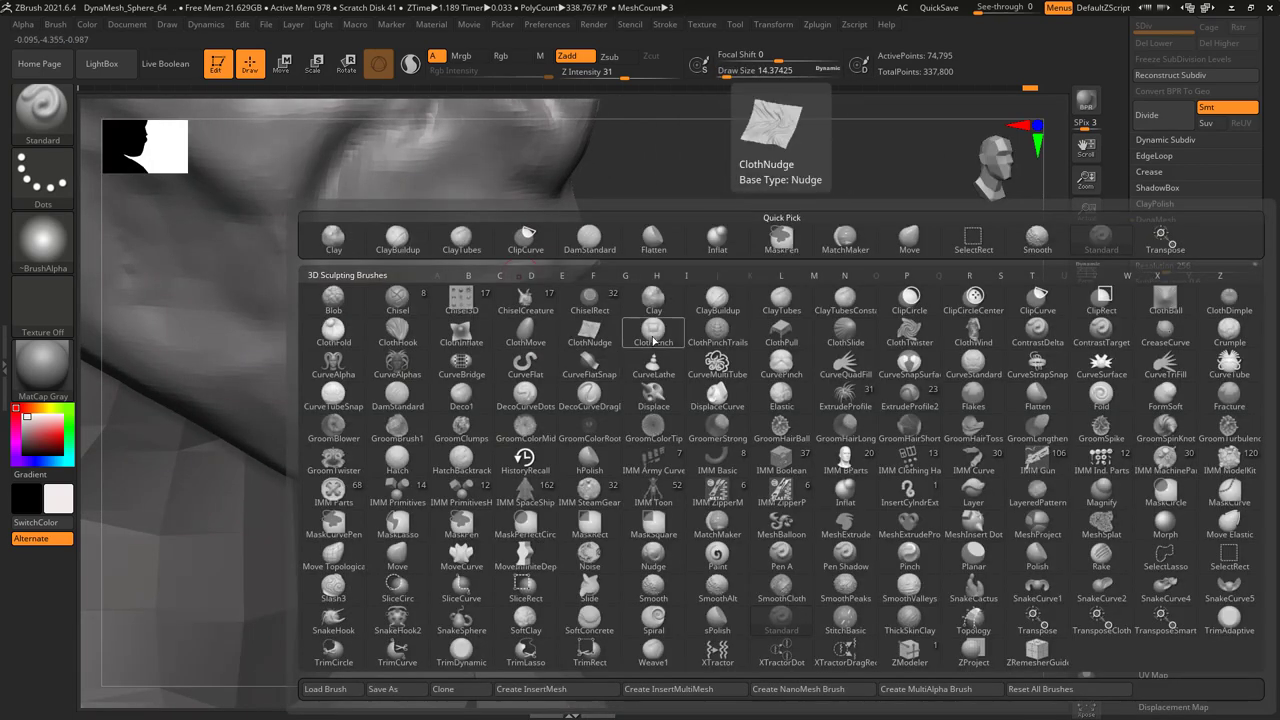
pyautogui.press('f')
pyautogui.click(1036, 395)
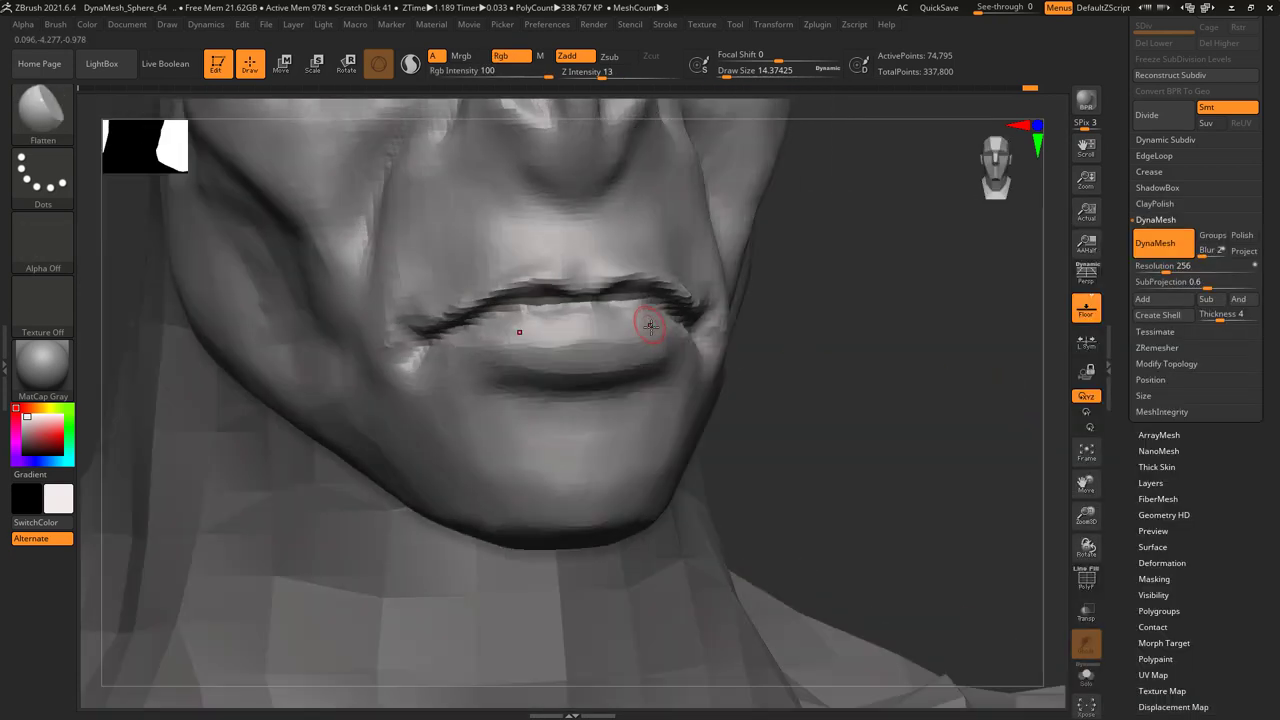
pyautogui.press('space')
pyautogui.moveTo(560, 286)
pyautogui.mouseDown()
pyautogui.moveTo(620, 286)
pyautogui.moveTo(540, 280)
pyautogui.mouseUp()
pyautogui.press('space')
pyautogui.press('space')
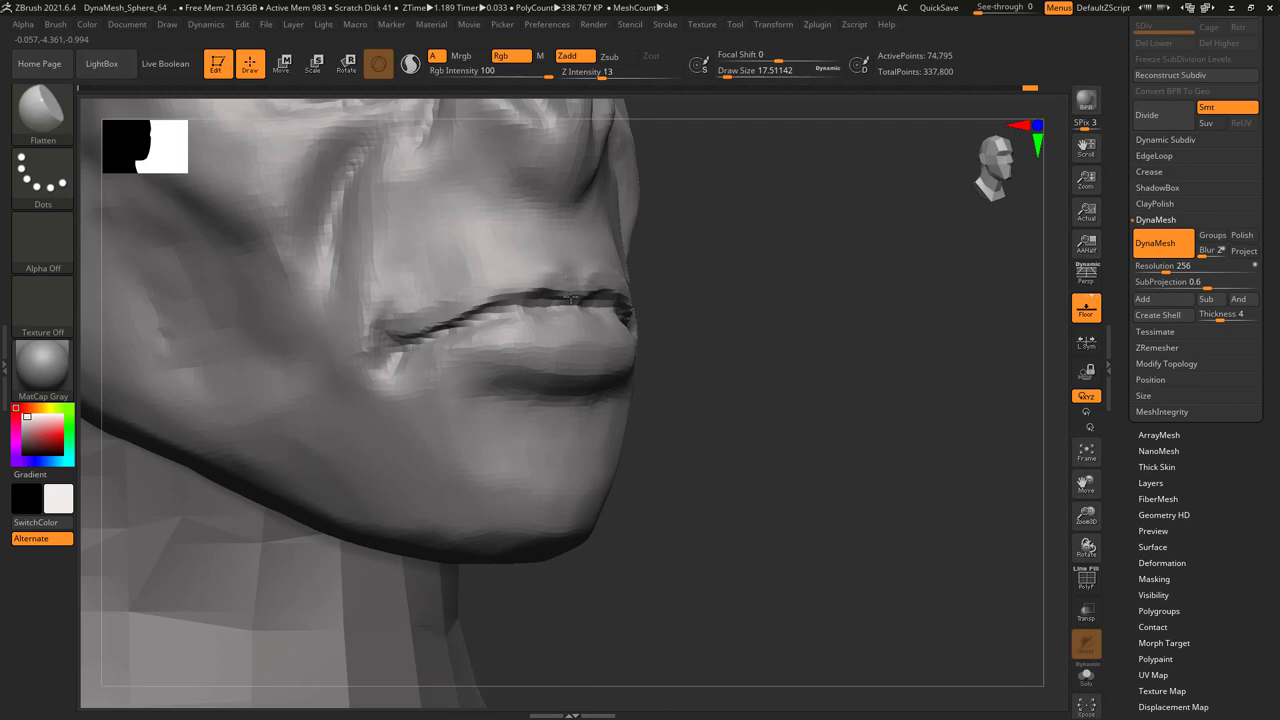
# - Flatten the lips at size 24.78 while orbiting from front to side profile
pyautogui.moveTo(573, 298)
pyautogui.mouseDown(button='right')
pyautogui.moveTo(538, 270)
pyautogui.moveTo(495, 290)
pyautogui.mouseUp(button='right')
pyautogui.press('space')
pyautogui.moveTo(495, 290); pyautogui.dragTo(505, 290)
pyautogui.moveTo(505, 290)
pyautogui.mouseDown(button='right')
pyautogui.moveTo(447, 298)
pyautogui.moveTo(446, 311)
pyautogui.moveTo(543, 312)
pyautogui.mouseUp(button='right')
pyautogui.moveTo(647, 366)
pyautogui.mouseDown(button='right')
pyautogui.moveTo(717, 343)
pyautogui.moveTo(606, 337)
pyautogui.mouseUp(button='right')
# - Flatten the cheek flesh around the mouth corners at sizes 104.2 and 43.27
pyautogui.press('space')
pyautogui.moveTo(606, 340); pyautogui.dragTo(600, 342)
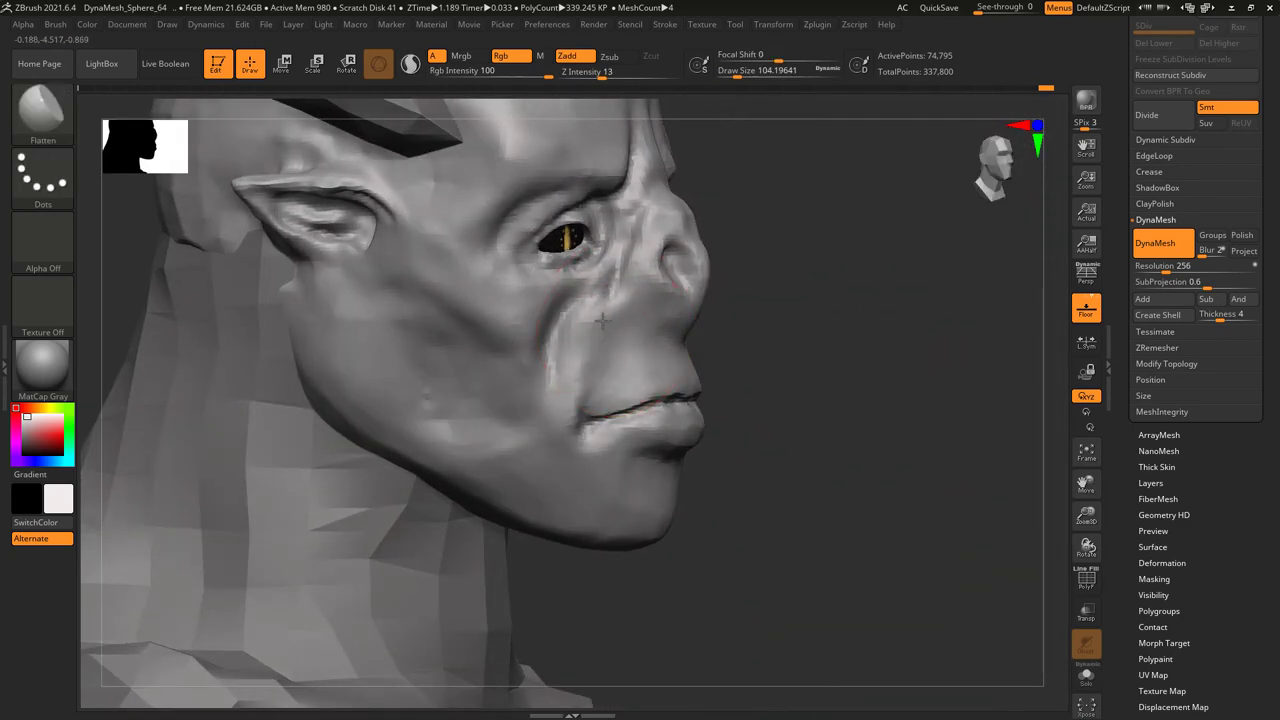
pyautogui.moveTo(609, 339); pyautogui.dragTo(612, 340, button='right')
pyautogui.press('space')
pyautogui.moveTo(612, 340); pyautogui.dragTo(620, 340)
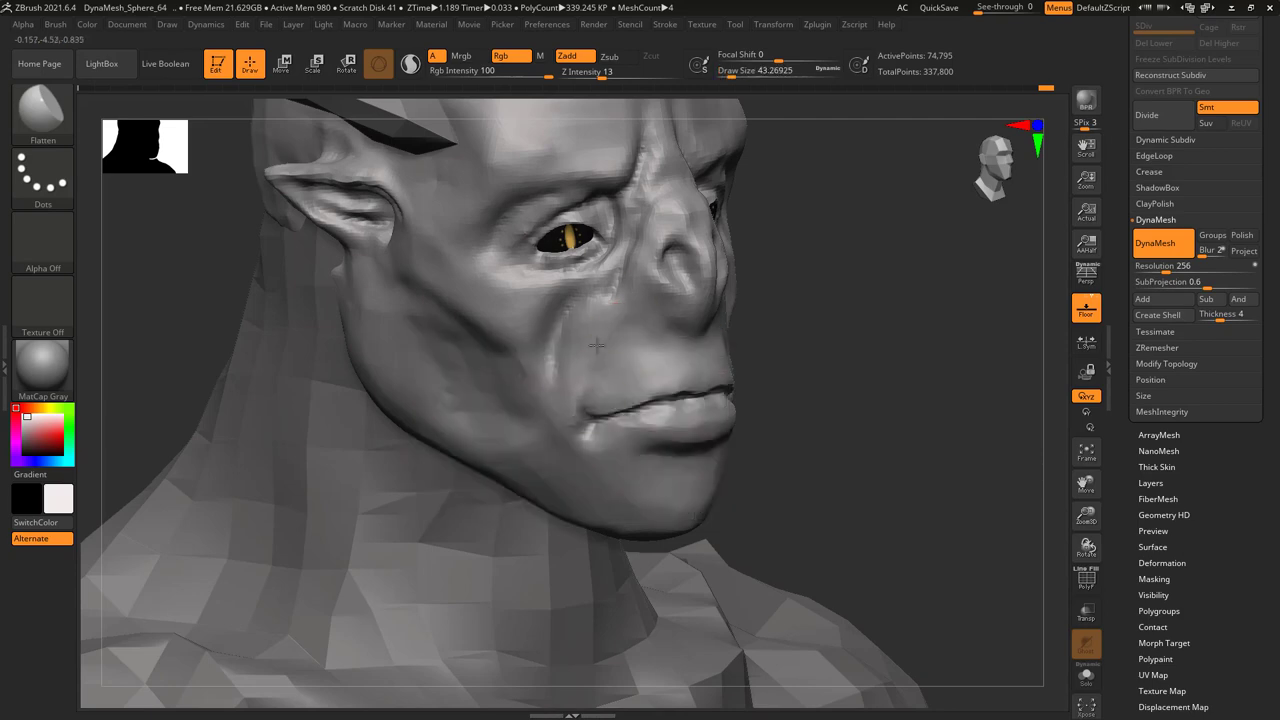
pyautogui.moveTo(620, 340)
pyautogui.mouseDown(button='right')
pyautogui.moveTo(611, 306)
pyautogui.moveTo(621, 350)
pyautogui.moveTo(667, 262)
pyautogui.moveTo(663, 309)
pyautogui.moveTo(780, 370)
pyautogui.moveTo(607, 318)
pyautogui.moveTo(620, 310)
pyautogui.moveTo(595, 315)
pyautogui.mouseUp(button='right')
pyautogui.moveTo(595, 315); pyautogui.dragTo(591, 316)
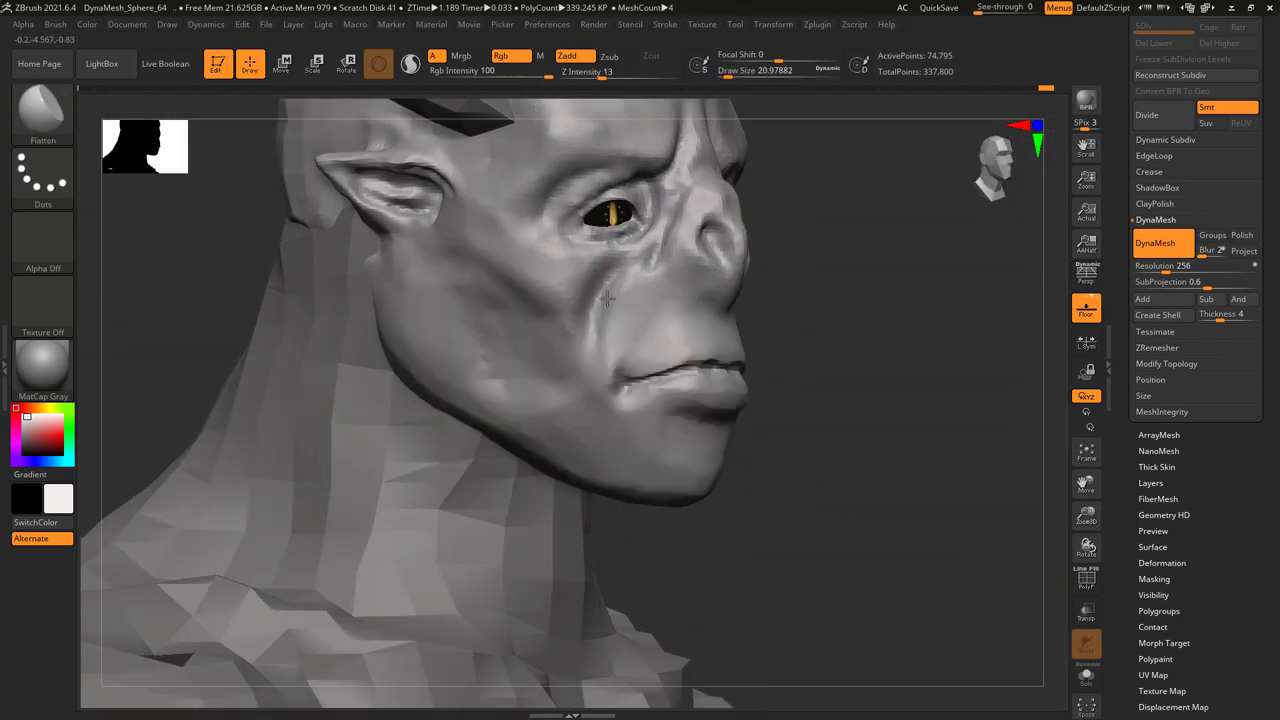
pyautogui.moveTo(628, 281)
pyautogui.mouseDown(button='right')
pyautogui.moveTo(577, 294)
pyautogui.moveTo(687, 360)
pyautogui.moveTo(760, 289)
pyautogui.moveTo(668, 368)
pyautogui.mouseUp(button='right')
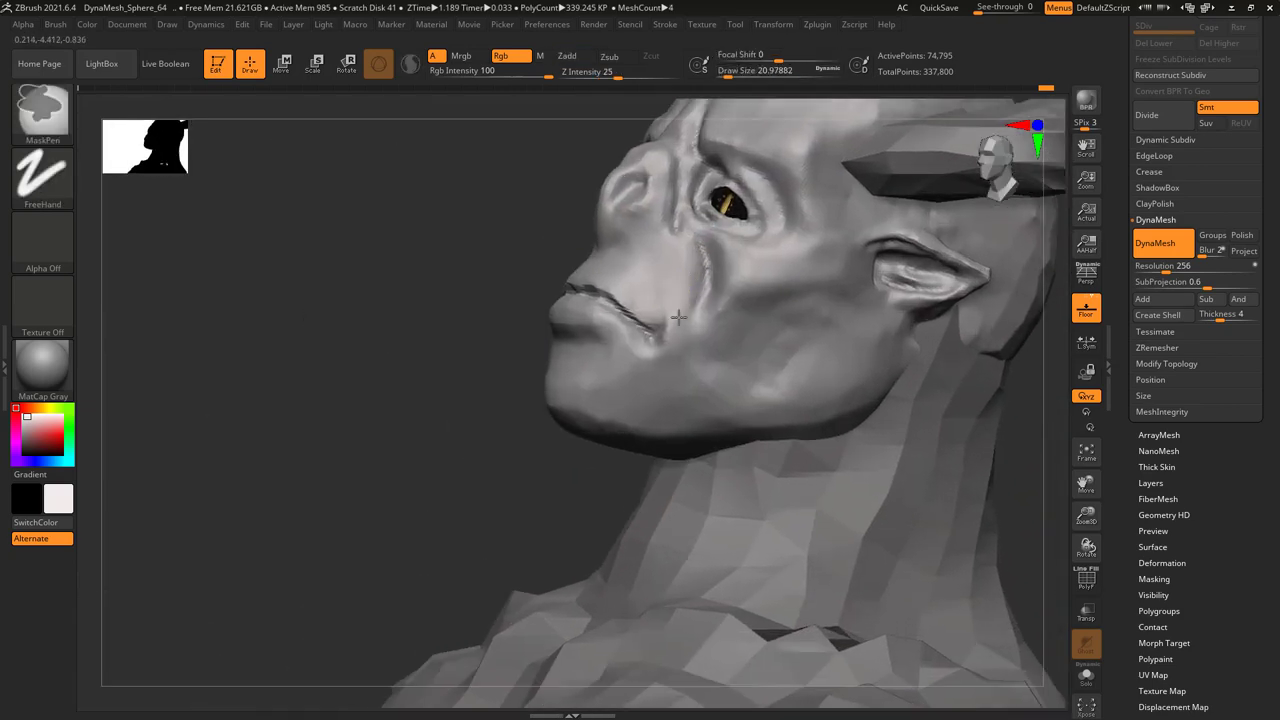
# - Switch to the DamStandard brush and orbit the head around to the mouth
pyautogui.press('space')
pyautogui.press('b')
pyautogui.press('d')
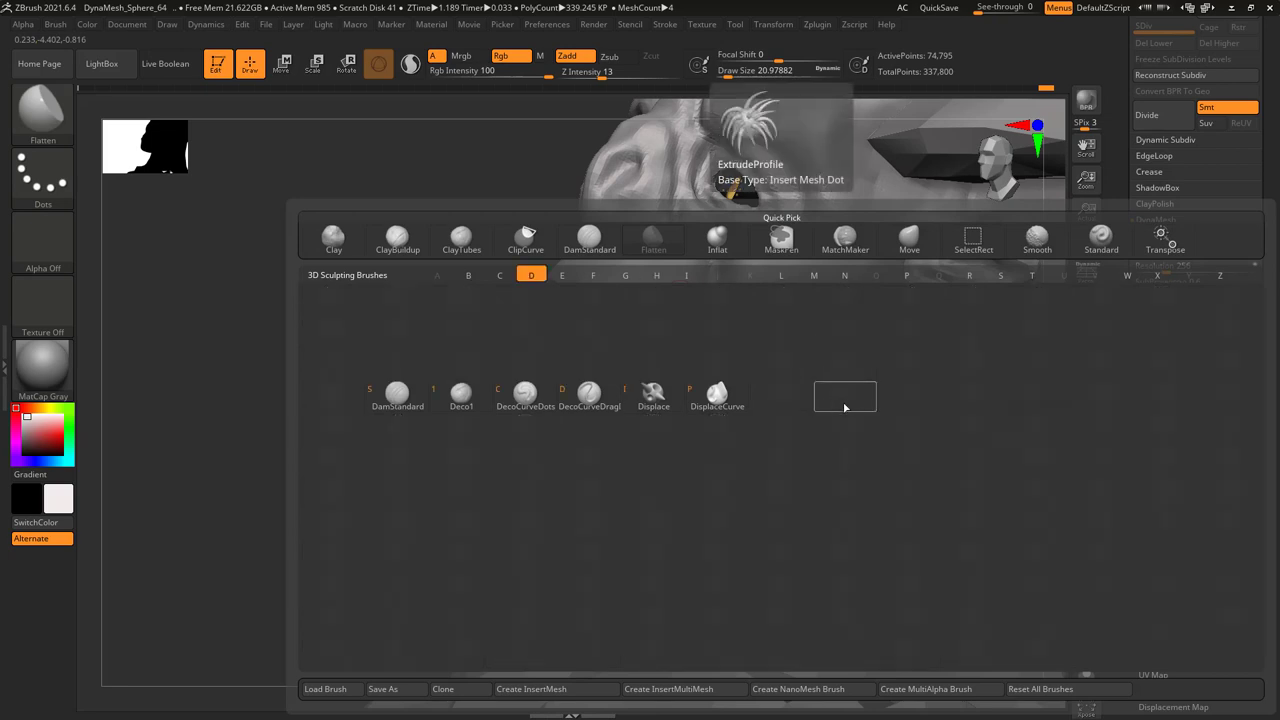
pyautogui.press('s')
pyautogui.moveTo(478, 421)
pyautogui.mouseDown(button='right')
pyautogui.moveTo(652, 334)
pyautogui.moveTo(560, 349)
pyautogui.mouseUp(button='right')
pyautogui.press('space')
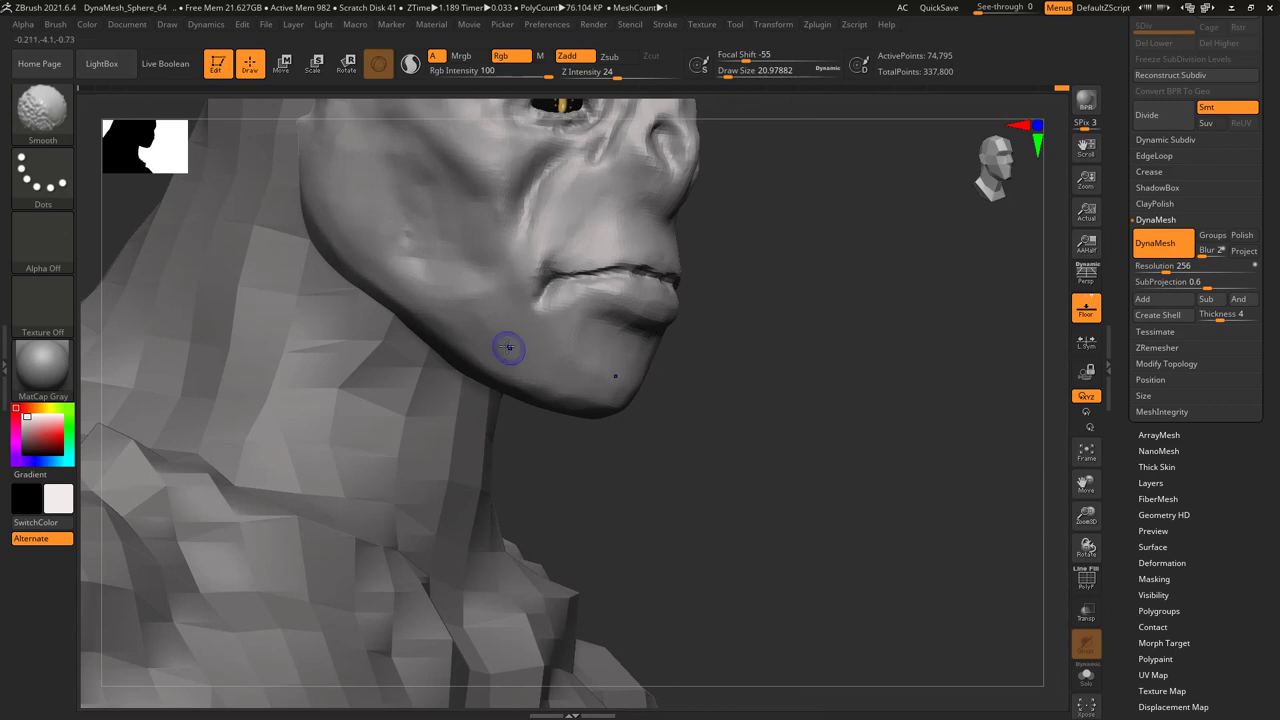
# - Lower the DamStandard Z Intensity from 33 to 14 and adjust its draw size
pyautogui.moveTo(504, 325)
pyautogui.mouseDown(button='right')
pyautogui.moveTo(571, 371)
pyautogui.moveTo(566, 336)
pyautogui.mouseUp(button='right')
pyautogui.press('space')
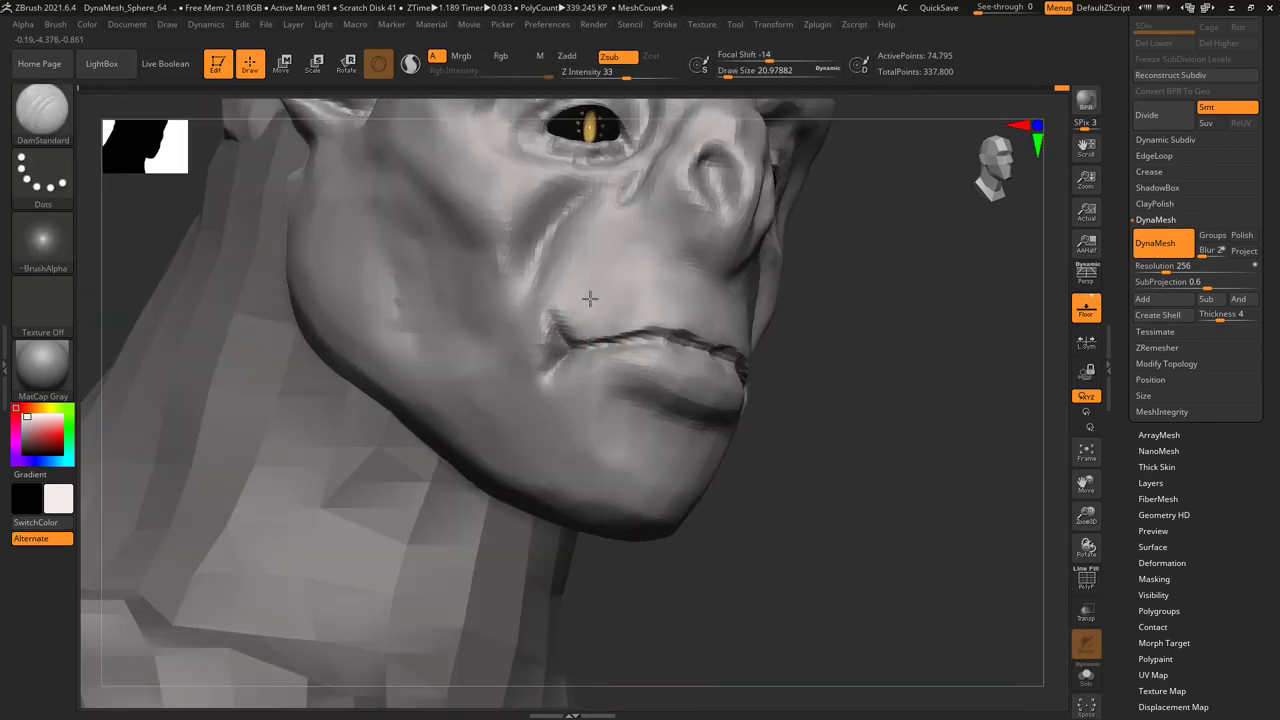
pyautogui.press('space')
pyautogui.moveTo(596, 266); pyautogui.dragTo(571, 266)
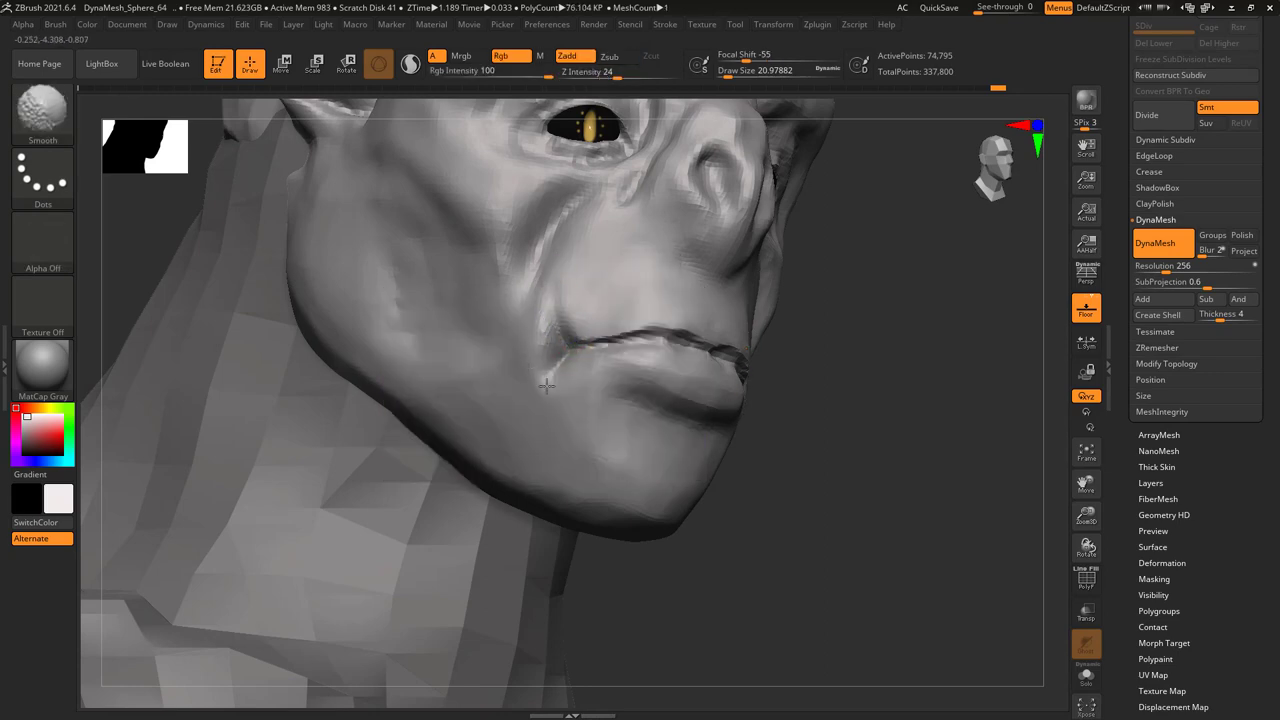
pyautogui.moveTo(546, 385)
pyautogui.mouseDown(button='right')
pyautogui.moveTo(603, 414)
pyautogui.moveTo(603, 314)
pyautogui.moveTo(690, 385)
pyautogui.moveTo(726, 380)
pyautogui.moveTo(658, 358)
pyautogui.moveTo(634, 400)
pyautogui.moveTo(663, 402)
pyautogui.mouseUp(button='right')
pyautogui.press('s')
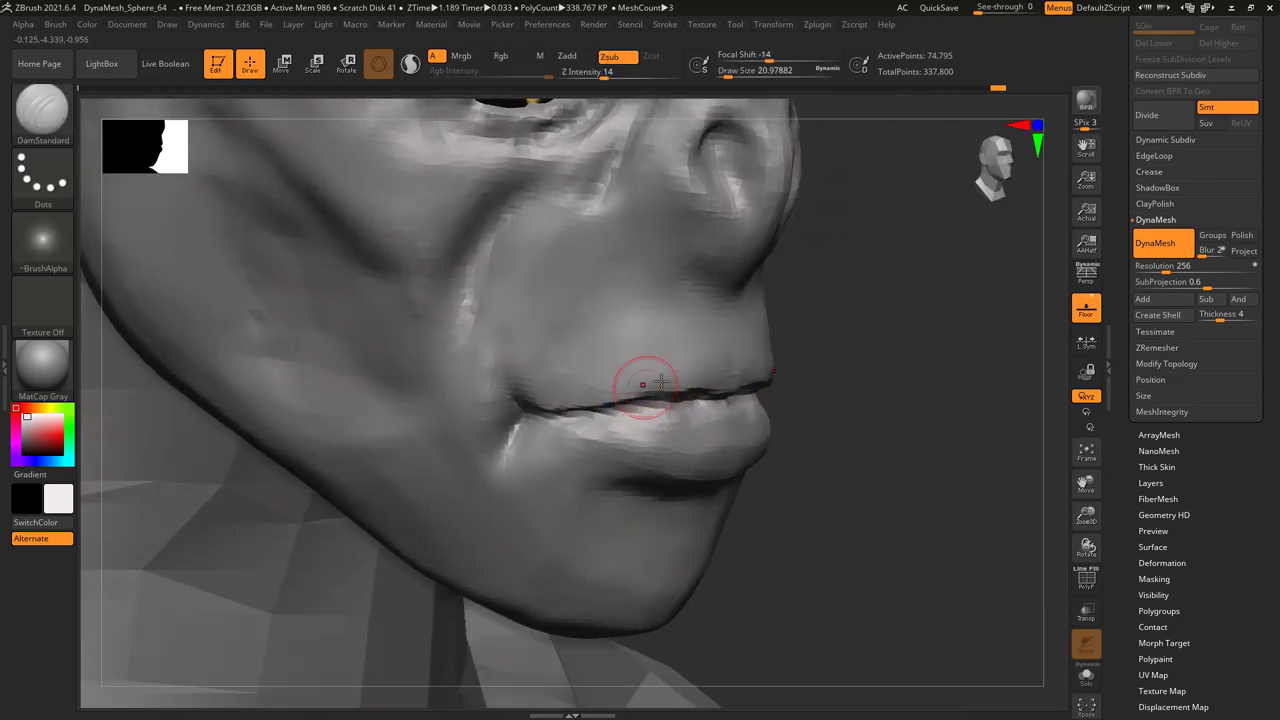
# - Cut deeper creases along the lip line and mouth corners, smoothing the edges
pyautogui.moveTo(642, 356); pyautogui.dragTo(622, 392, button='right')
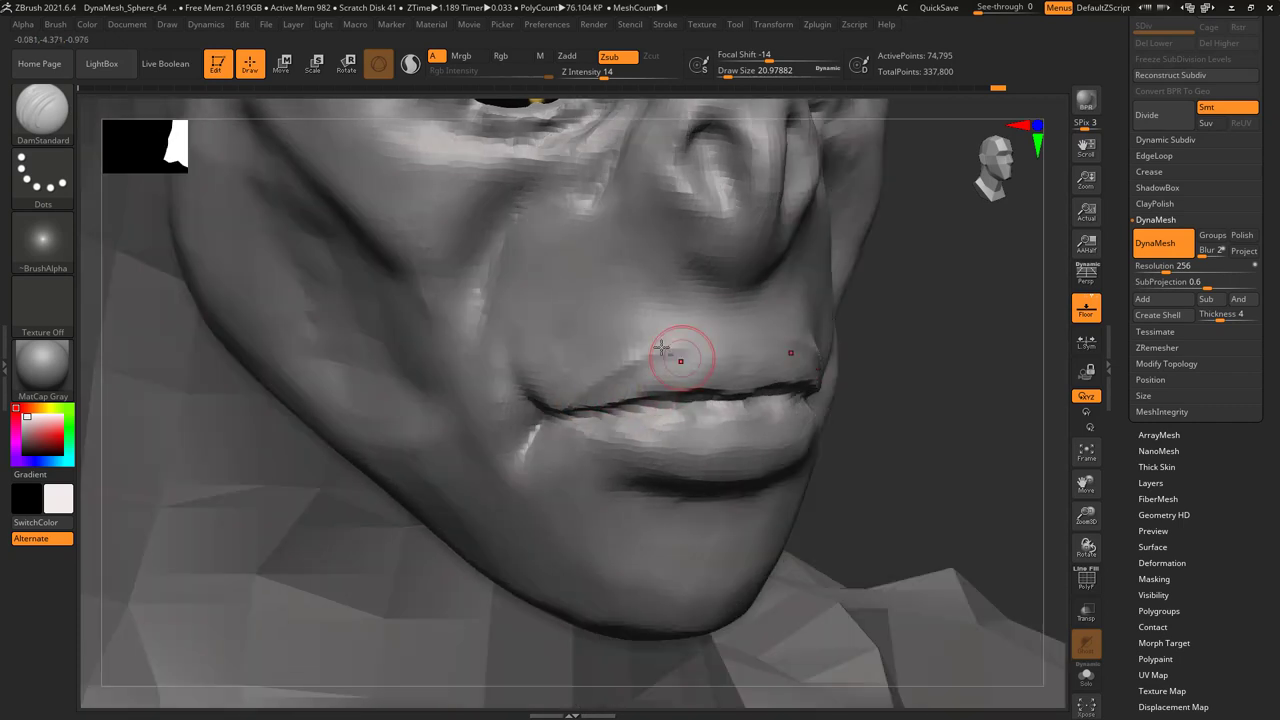
pyautogui.moveTo(732, 373)
pyautogui.mouseDown(button='right')
pyautogui.moveTo(700, 366)
pyautogui.moveTo(688, 380)
pyautogui.mouseUp(button='right')
pyautogui.press('ctrl')
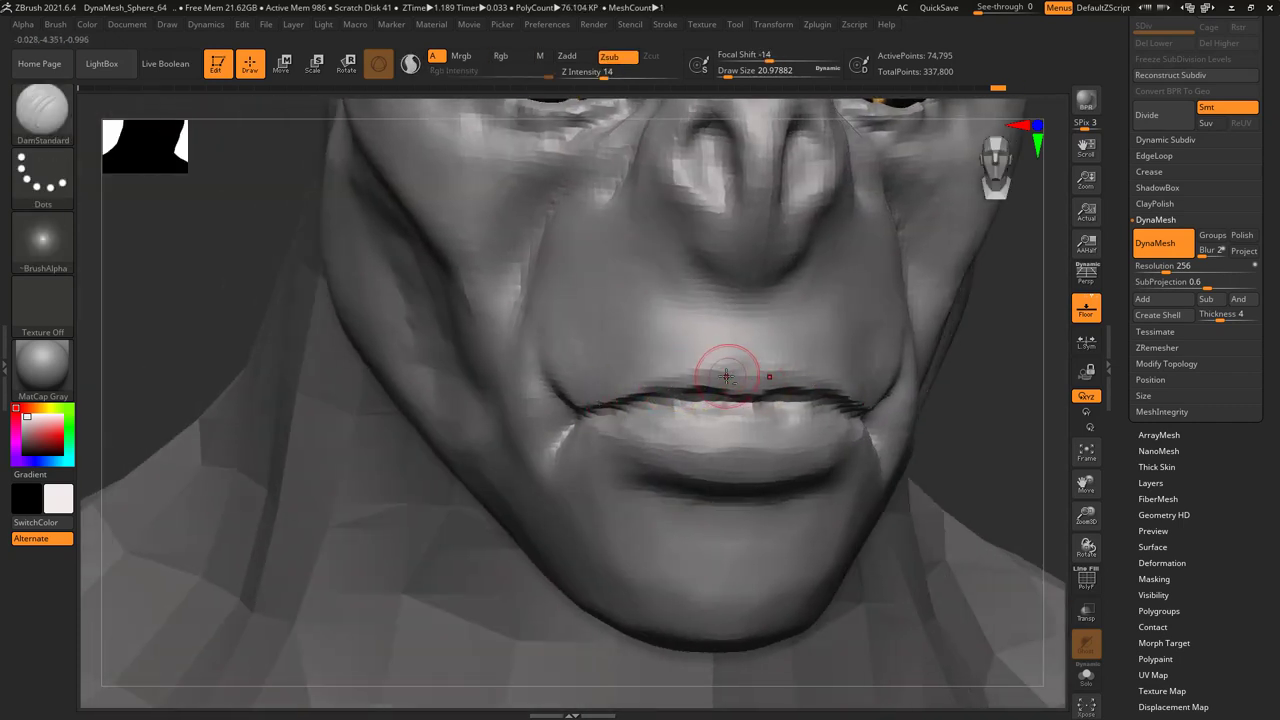
pyautogui.moveTo(760, 392)
pyautogui.mouseDown(button='right')
pyautogui.moveTo(748, 383)
pyautogui.moveTo(752, 396)
pyautogui.mouseUp(button='right')
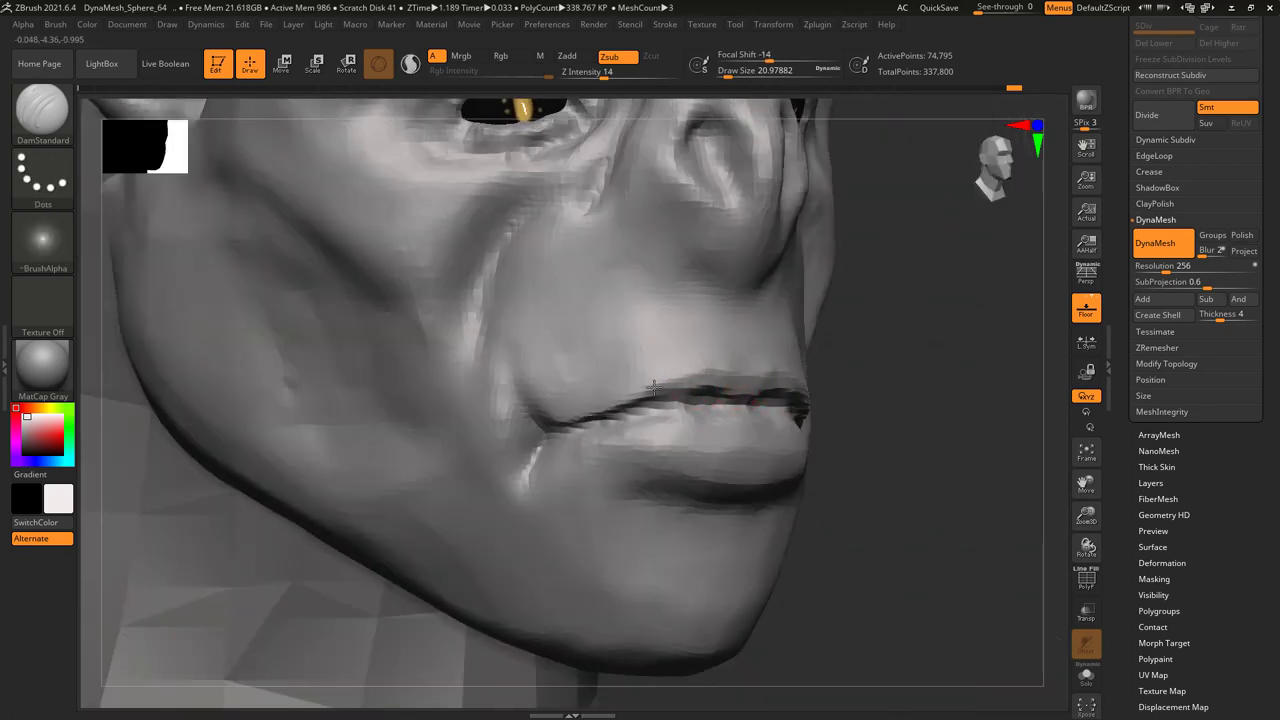
pyautogui.moveTo(652, 387)
pyautogui.mouseDown(button='right')
pyautogui.moveTo(663, 429)
pyautogui.moveTo(669, 399)
pyautogui.moveTo(600, 380)
pyautogui.mouseUp(button='right')
pyautogui.press('ctrl')
pyautogui.press('ctrl')
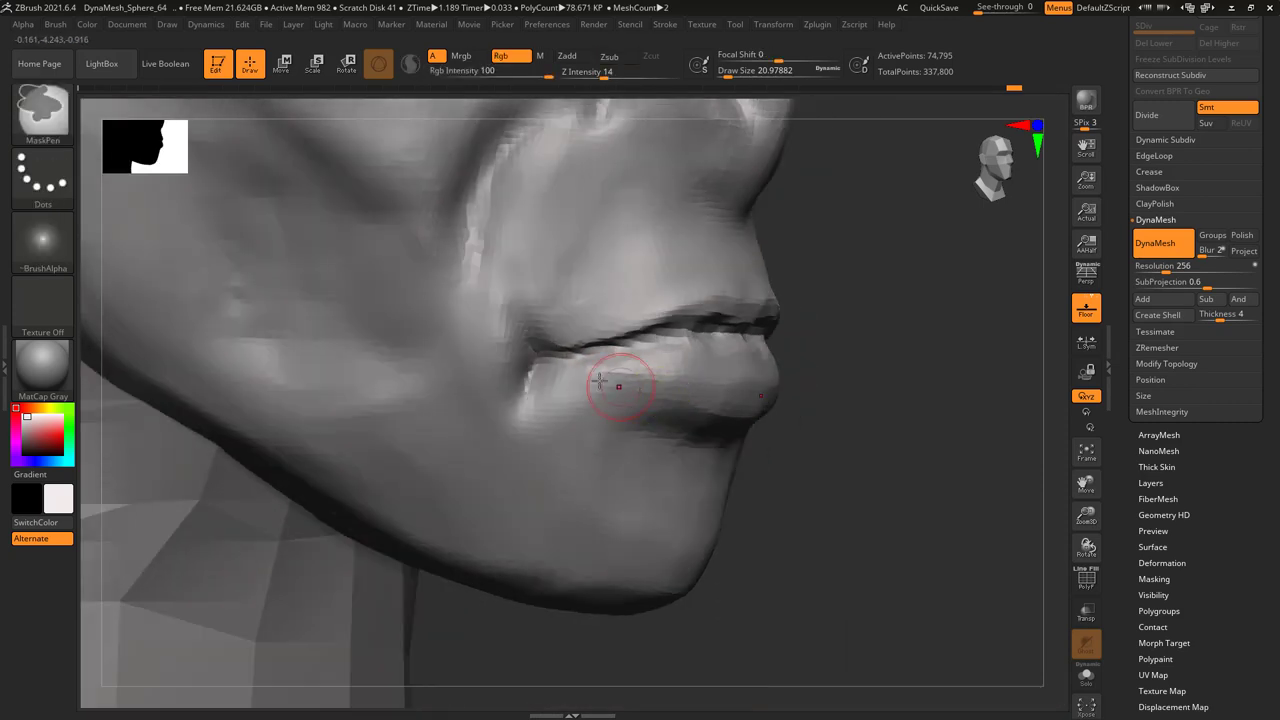
pyautogui.moveTo(722, 411)
pyautogui.mouseDown(button='right')
pyautogui.moveTo(722, 398)
pyautogui.moveTo(640, 375)
pyautogui.moveTo(548, 393)
pyautogui.moveTo(520, 350)
pyautogui.moveTo(489, 346)
pyautogui.moveTo(613, 367)
pyautogui.moveTo(640, 395)
pyautogui.moveTo(610, 385)
pyautogui.moveTo(639, 370)
pyautogui.mouseUp(button='right')
# - Switch to the Standard brush and smooth the skin beside the nose
pyautogui.click(43, 110)
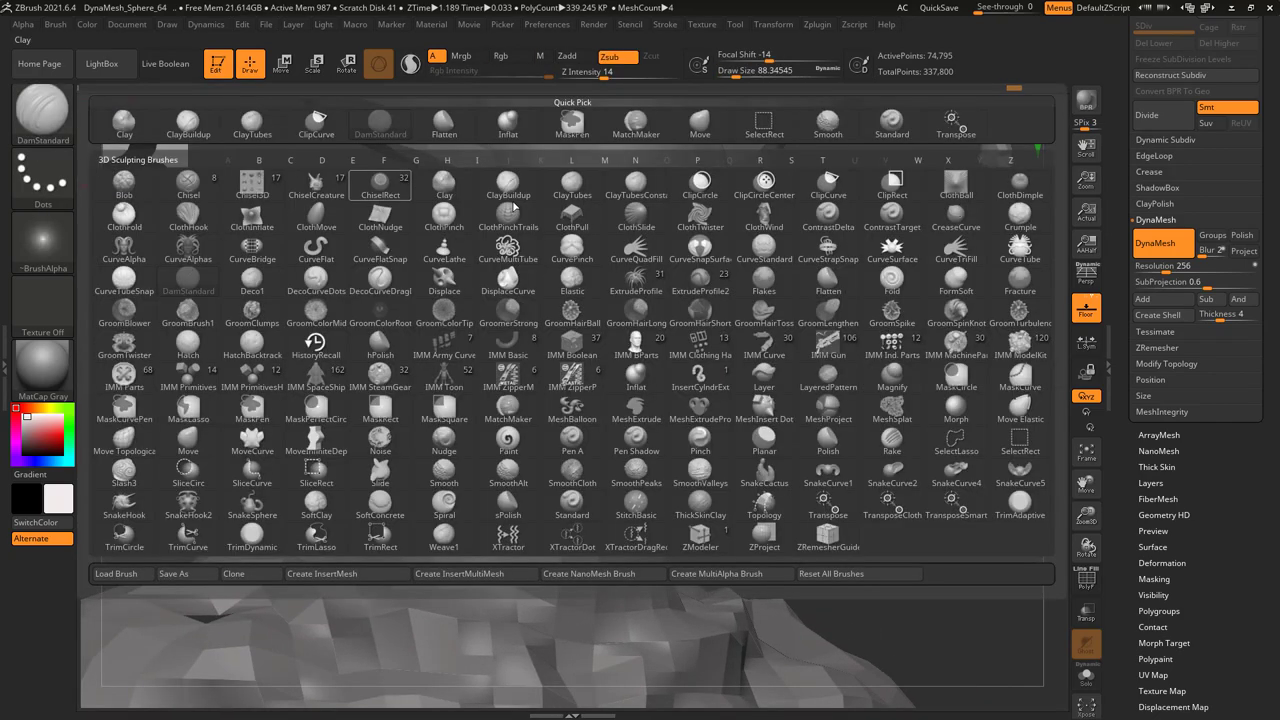
pyautogui.click(889, 125)
pyautogui.press('space')
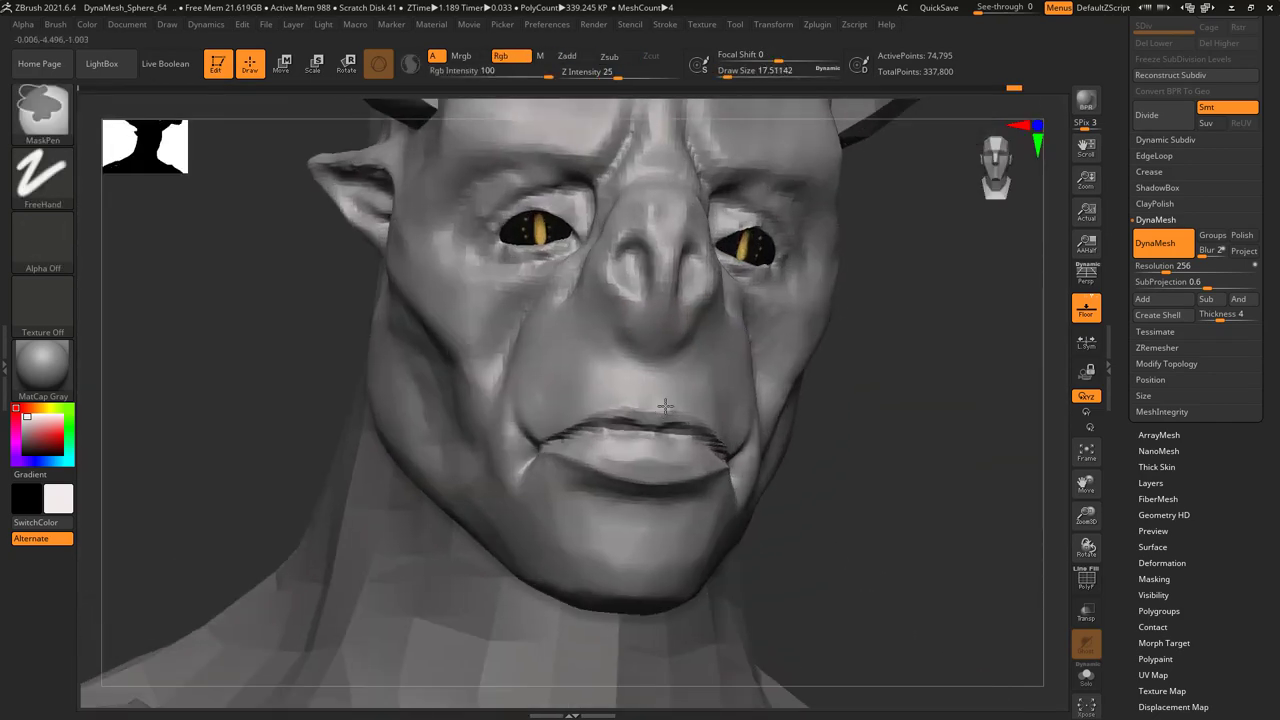
pyautogui.press('space')
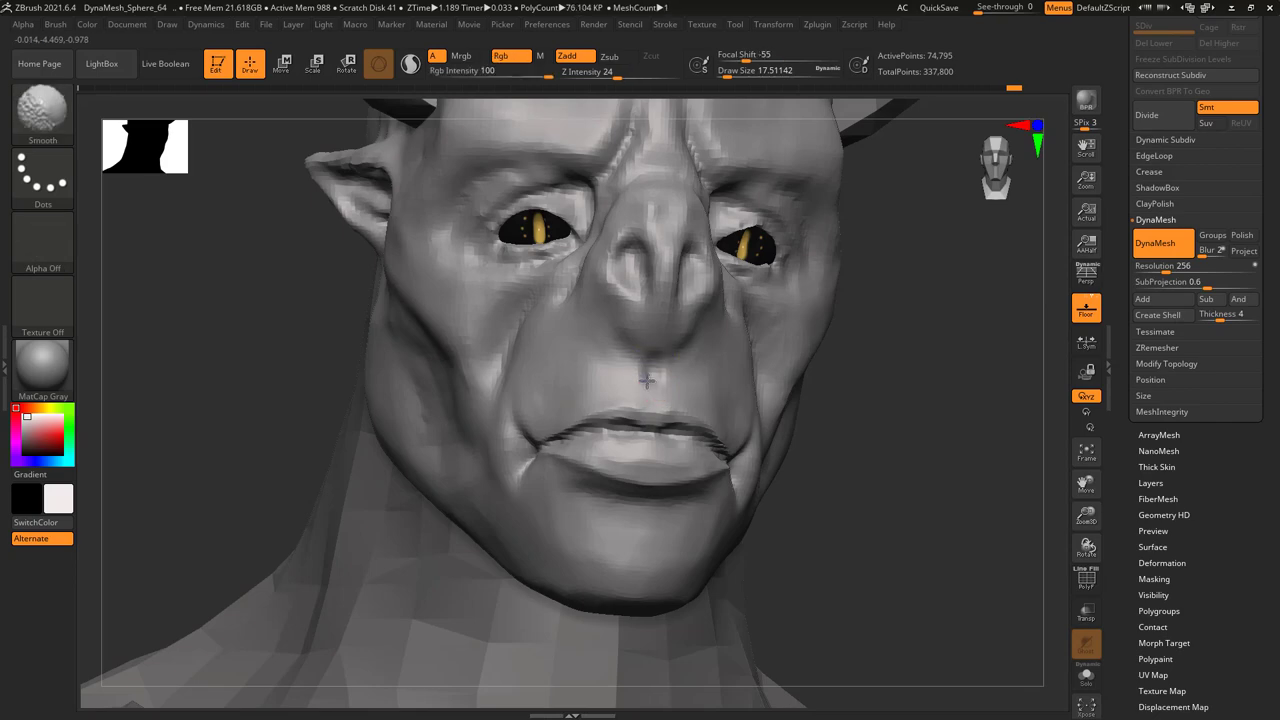
pyautogui.moveTo(642, 388); pyautogui.dragTo(638, 382, button='right')
pyautogui.press('shift')
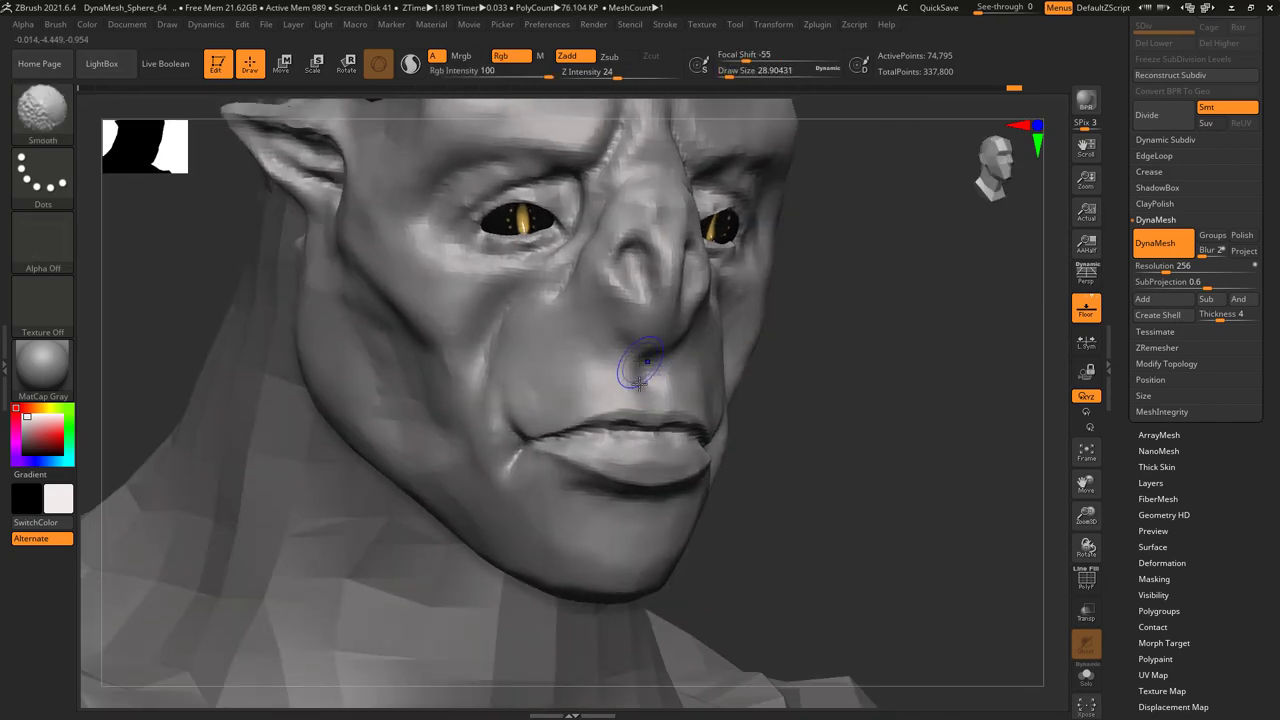
# - Reduce the brush size to 20.98, then sculpt and smooth the upper lip and chin
pyautogui.moveTo(650, 435)
pyautogui.mouseDown(button='right')
pyautogui.moveTo(700, 430)
pyautogui.moveTo(640, 400)
pyautogui.moveTo(659, 373)
pyautogui.moveTo(655, 390)
pyautogui.moveTo(648, 372)
pyautogui.mouseUp(button='right')
pyautogui.press('space')
pyautogui.moveTo(648, 372); pyautogui.dragTo(641, 372)
pyautogui.moveTo(641, 372)
pyautogui.mouseDown(button='right')
pyautogui.moveTo(694, 437)
pyautogui.moveTo(666, 400)
pyautogui.moveTo(628, 412)
pyautogui.moveTo(523, 229)
pyautogui.moveTo(700, 430)
pyautogui.moveTo(723, 371)
pyautogui.moveTo(723, 498)
pyautogui.moveTo(640, 462)
pyautogui.moveTo(704, 459)
pyautogui.moveTo(737, 403)
pyautogui.moveTo(700, 366)
pyautogui.moveTo(697, 400)
pyautogui.moveTo(705, 323)
pyautogui.moveTo(704, 345)
pyautogui.moveTo(677, 357)
pyautogui.moveTo(714, 331)
pyautogui.moveTo(684, 323)
pyautogui.moveTo(722, 354)
pyautogui.moveTo(734, 344)
pyautogui.moveTo(693, 338)
pyautogui.mouseUp(button='right')
pyautogui.press('shift')
pyautogui.press('shift')
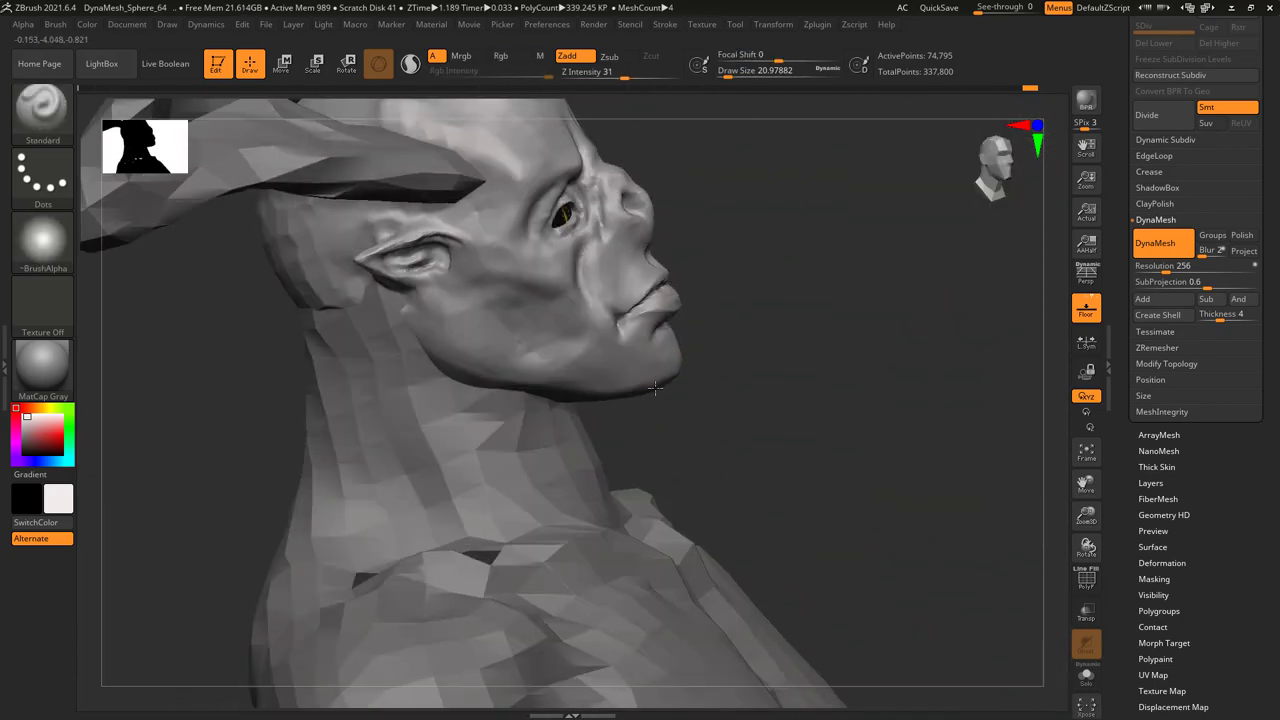
# - Lower Z Intensity from 16 to 12 and build up the cranium near the horn bases
pyautogui.press('space')
pyautogui.moveTo(645, 350)
pyautogui.mouseDown()
pyautogui.moveTo(710, 333)
pyautogui.moveTo(623, 371)
pyautogui.mouseUp()
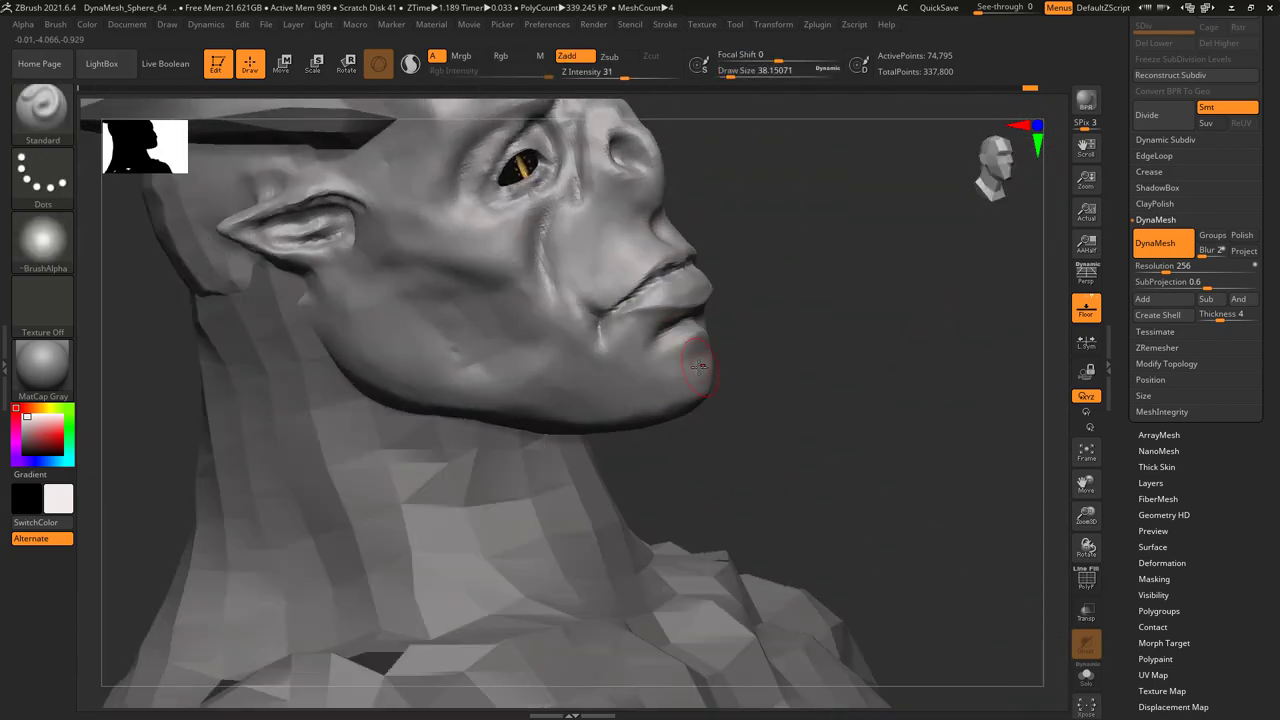
pyautogui.press('space')
pyautogui.moveTo(737, 385); pyautogui.dragTo(728, 385)
pyautogui.moveTo(760, 330)
pyautogui.mouseDown()
pyautogui.moveTo(677, 384)
pyautogui.moveTo(682, 320)
pyautogui.moveTo(645, 355)
pyautogui.moveTo(633, 391)
pyautogui.moveTo(610, 312)
pyautogui.moveTo(615, 287)
pyautogui.moveTo(655, 270)
pyautogui.mouseUp()
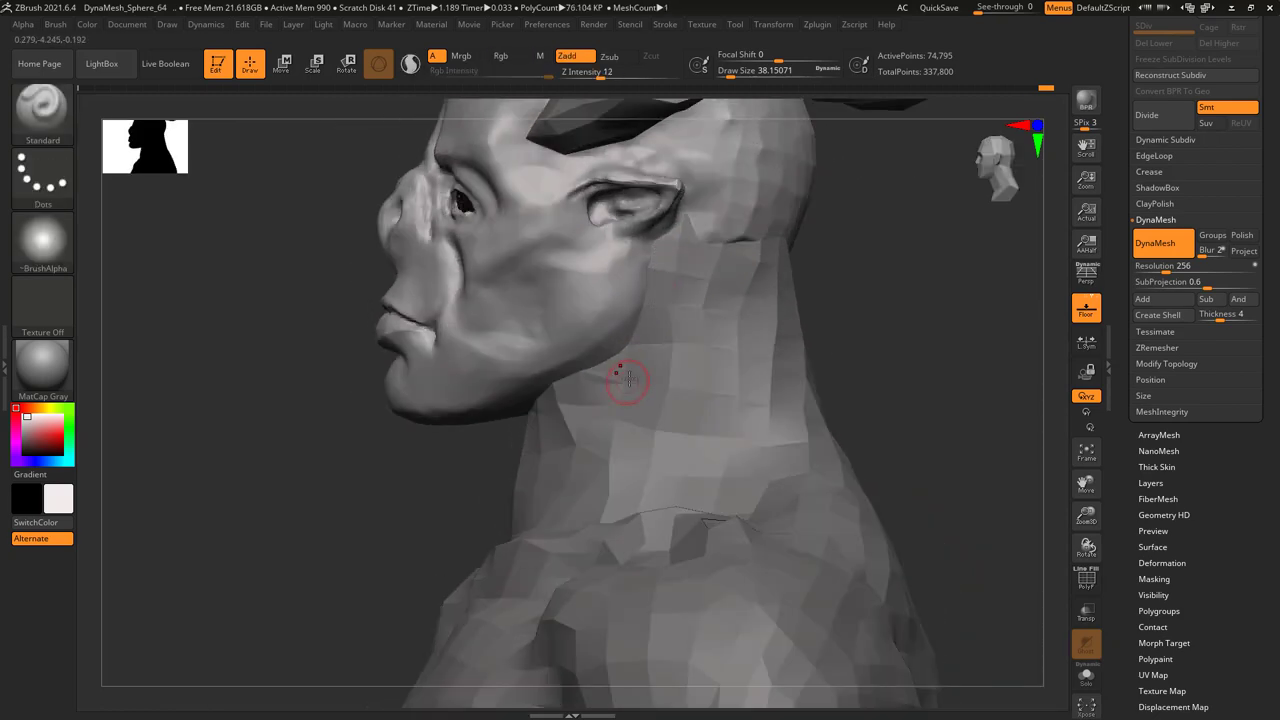
pyautogui.moveTo(628, 378)
pyautogui.mouseDown()
pyautogui.moveTo(700, 243)
pyautogui.moveTo(675, 262)
pyautogui.moveTo(630, 248)
pyautogui.moveTo(634, 283)
pyautogui.moveTo(610, 238)
pyautogui.mouseUp()
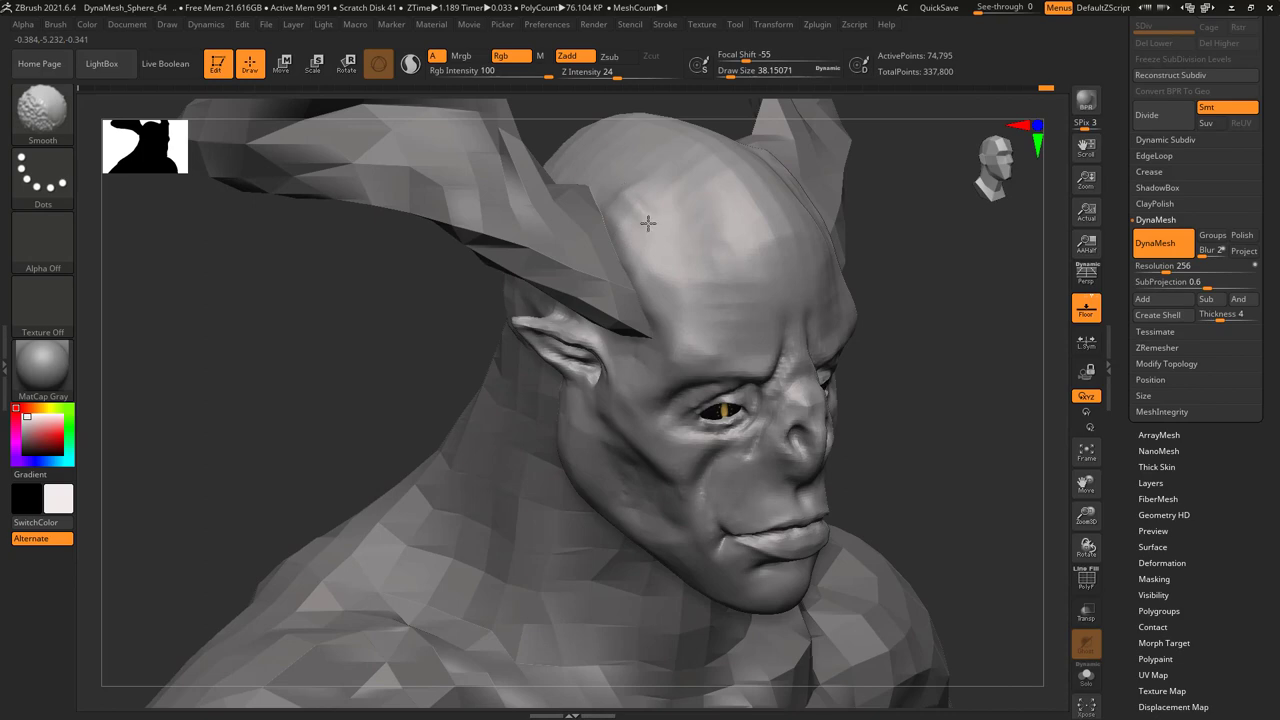
pyautogui.moveTo(712, 297)
pyautogui.mouseDown()
pyautogui.moveTo(740, 330)
pyautogui.moveTo(691, 274)
pyautogui.moveTo(775, 376)
pyautogui.moveTo(731, 218)
pyautogui.mouseUp()
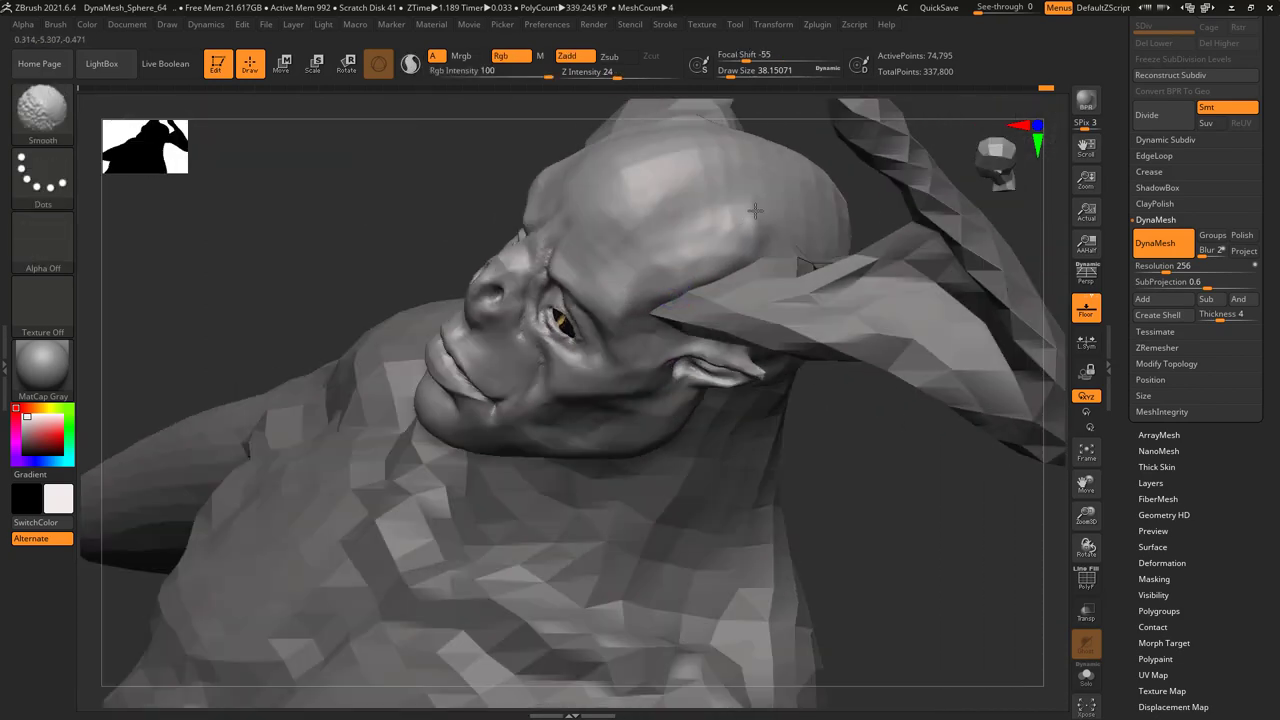
pyautogui.moveTo(652, 268)
pyautogui.mouseDown()
pyautogui.moveTo(671, 251)
pyautogui.moveTo(658, 265)
pyautogui.moveTo(621, 258)
pyautogui.moveTo(578, 298)
pyautogui.moveTo(554, 302)
pyautogui.moveTo(556, 290)
pyautogui.mouseUp()
# - Resize the brush from 60.61, snap to the front view, and enable perspective
pyautogui.press('space')
pyautogui.press('space')
pyautogui.moveTo(600, 302); pyautogui.dragTo(671, 299)
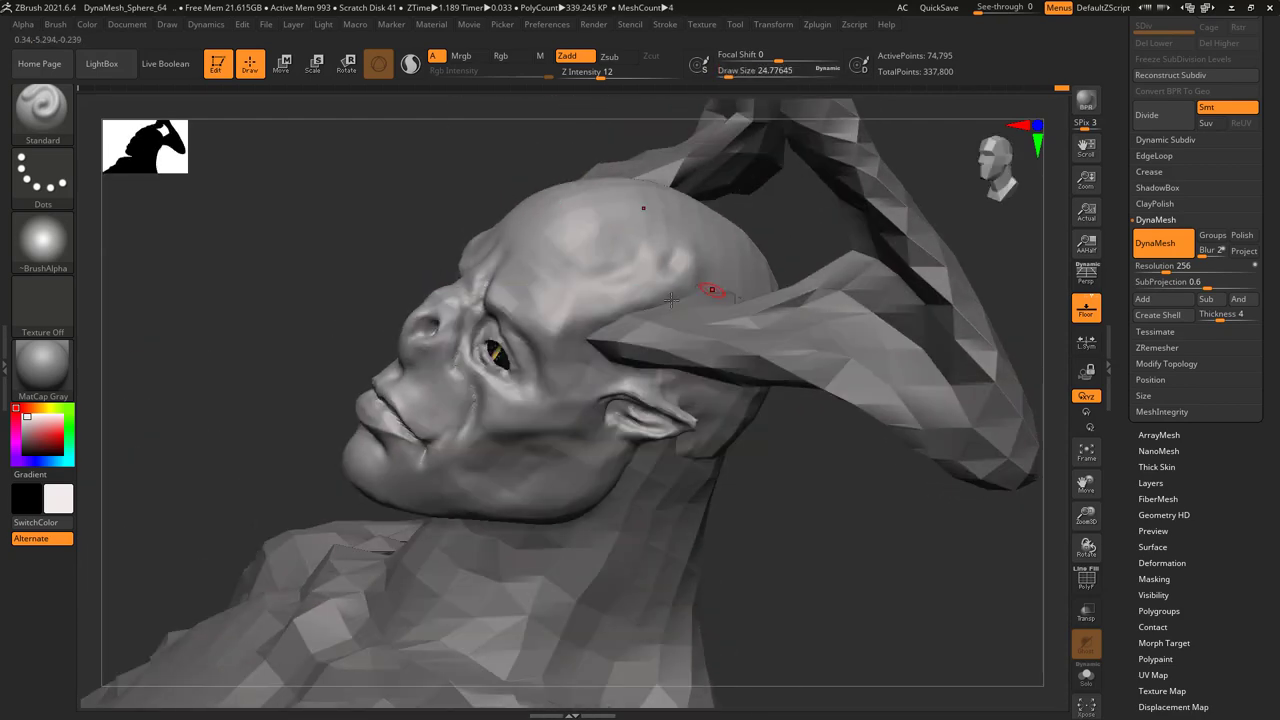
pyautogui.moveTo(601, 358)
pyautogui.mouseDown()
pyautogui.moveTo(585, 345)
pyautogui.moveTo(630, 362)
pyautogui.moveTo(629, 297)
pyautogui.moveTo(552, 294)
pyautogui.moveTo(534, 217)
pyautogui.mouseUp()
pyautogui.press('space')
pyautogui.press('space')
pyautogui.press('space')
pyautogui.press('f')
pyautogui.moveTo(636, 307); pyautogui.dragTo(595, 398)
pyautogui.moveTo(580, 262); pyautogui.dragTo(620, 305)
pyautogui.click(1085, 279)
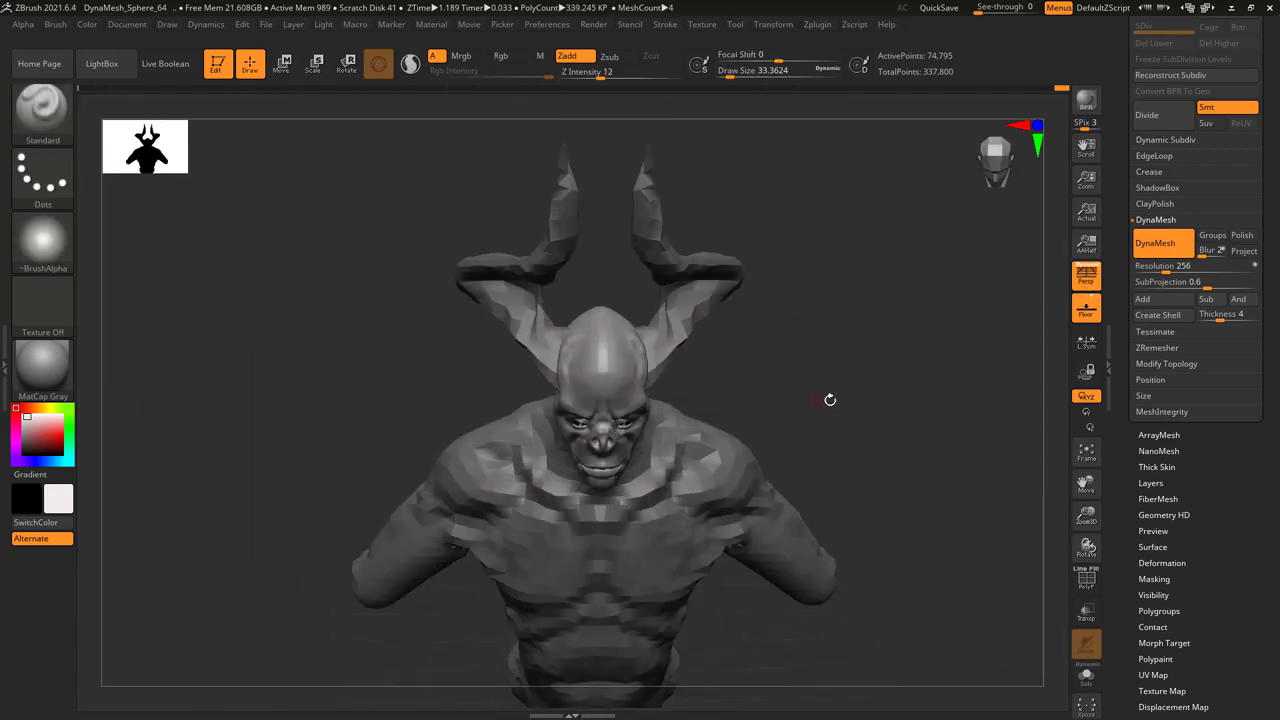
# - Zoom in on the bust and switch to the Move brush
pyautogui.moveTo(830, 400)
pyautogui.keyDown('ctrl'); pyautogui.mouseDown(button='right')
pyautogui.moveTo(854, 414)
pyautogui.moveTo(729, 437)
pyautogui.moveTo(556, 420)
pyautogui.mouseUp(button='right'); pyautogui.keyUp('ctrl')
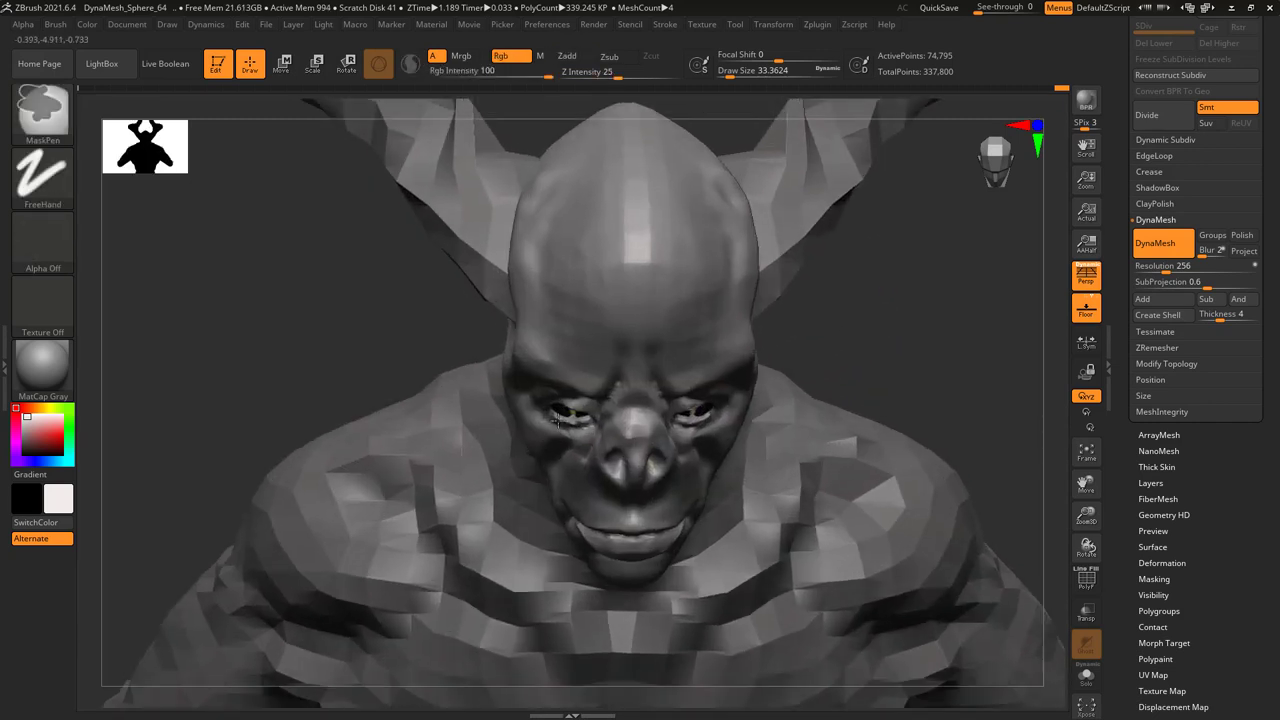
pyautogui.moveTo(609, 266)
pyautogui.keyDown('alt'); pyautogui.mouseDown(button='right')
pyautogui.moveTo(569, 209)
pyautogui.moveTo(598, 307)
pyautogui.mouseUp(button='right'); pyautogui.keyUp('alt')
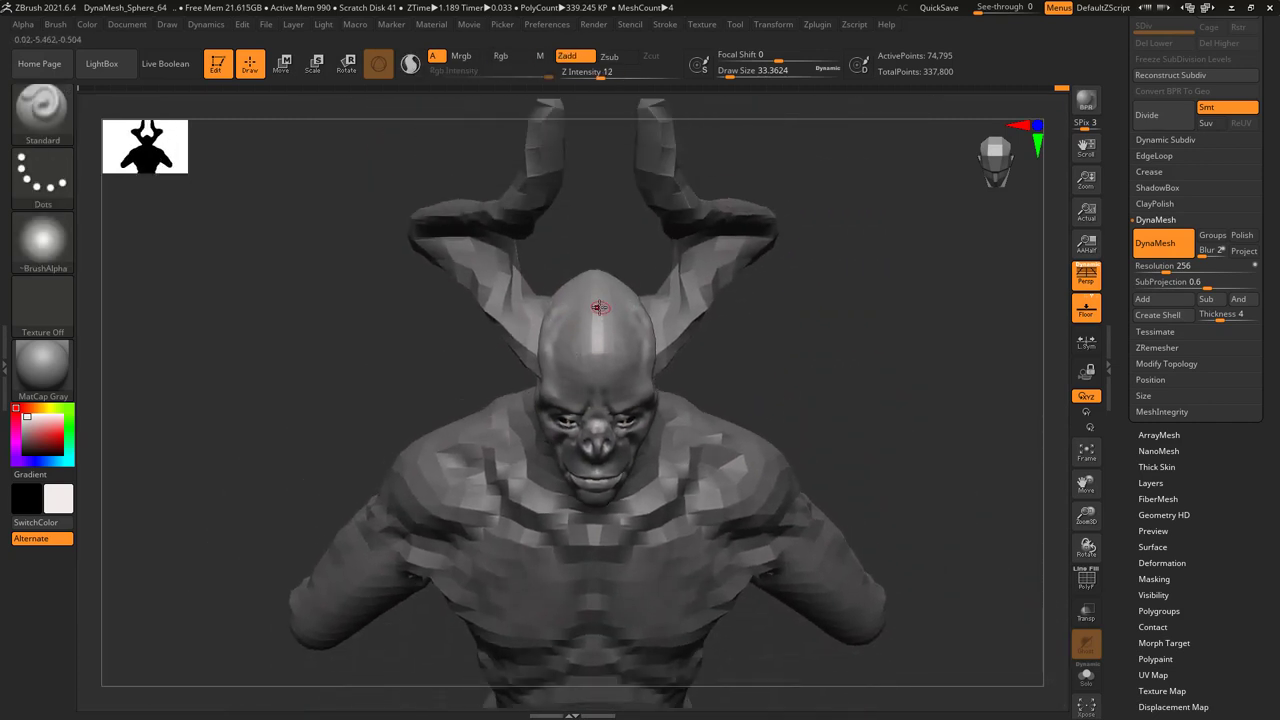
pyautogui.keyDown('alt'); pyautogui.moveTo(580, 403); pyautogui.dragTo(590, 440, button='right'); pyautogui.keyUp('alt')
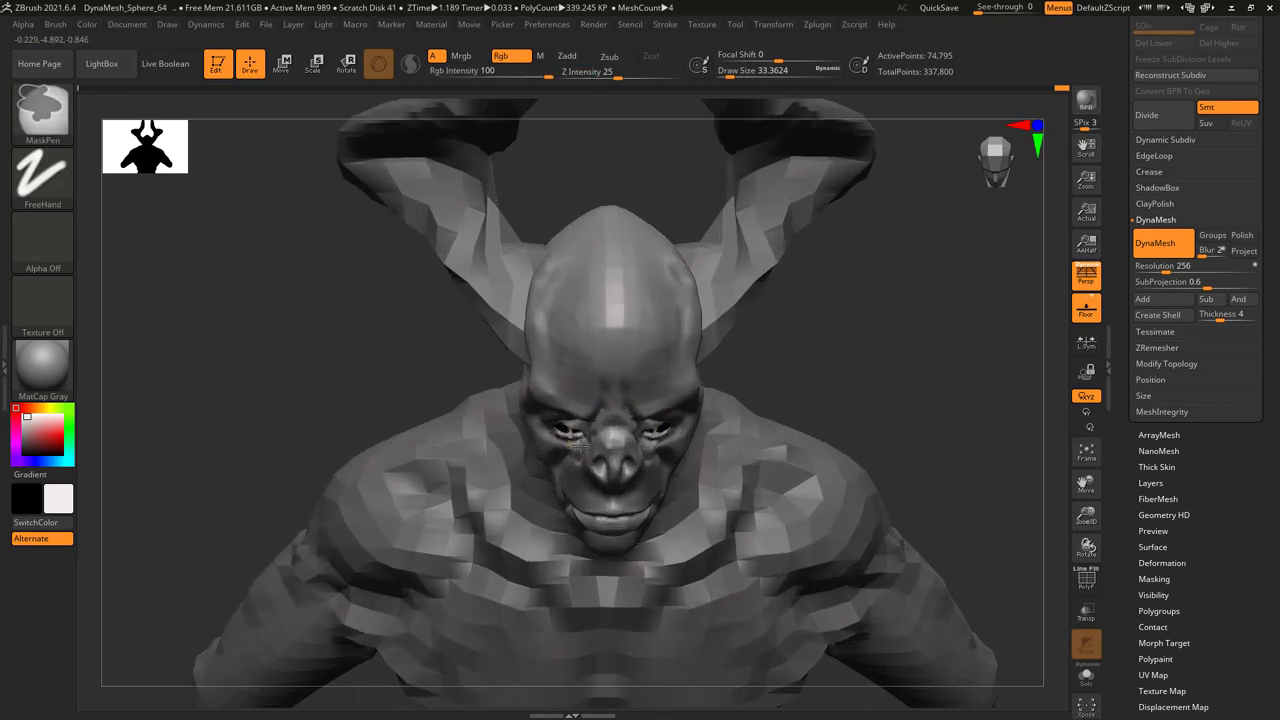
pyautogui.press('space')
pyautogui.press('b')
pyautogui.press('m')
pyautogui.press('v')
# - Hide the mesh outside the head using a SelectRect selection
pyautogui.moveTo(884, 277)
pyautogui.mouseDown(button='right')
pyautogui.moveTo(694, 437)
pyautogui.moveTo(726, 343)
pyautogui.moveTo(759, 420)
pyautogui.moveTo(723, 500)
pyautogui.mouseUp(button='right')
pyautogui.moveTo(516, 490); pyautogui.dragTo(640, 497)
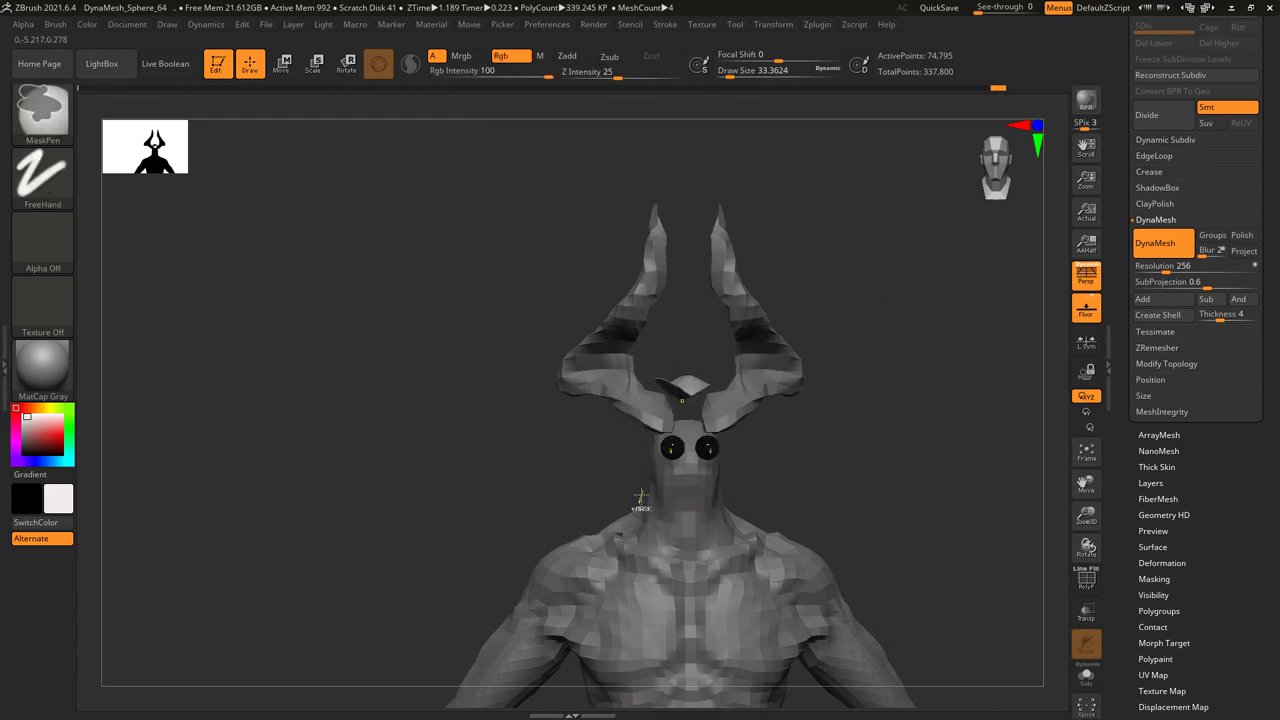
pyautogui.click(27, 118)
pyautogui.click(189, 126)
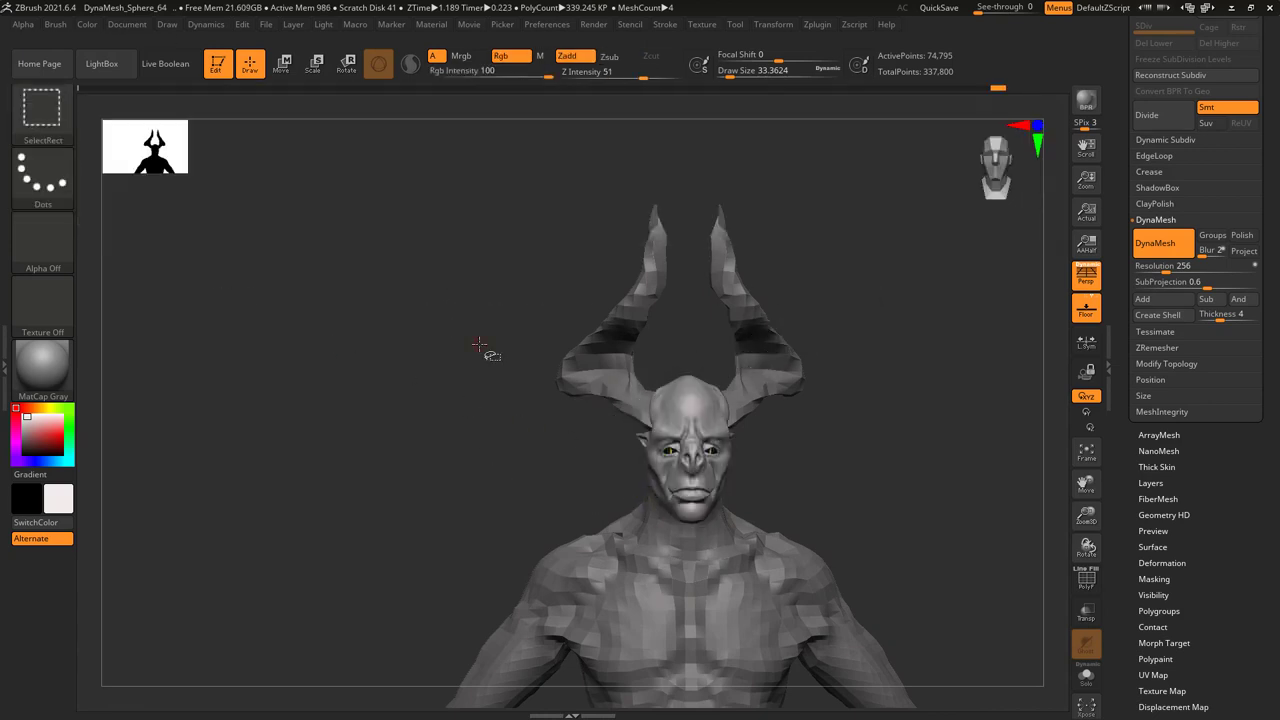
pyautogui.keyDown('alt'); pyautogui.moveTo(486, 354); pyautogui.dragTo(443, 286, button='right'); pyautogui.keyUp('alt')
pyautogui.moveTo(412, 232)
pyautogui.keyDown('ctrl'); pyautogui.keyDown('shift'); pyautogui.mouseDown()
pyautogui.moveTo(756, 446)
pyautogui.moveTo(765, 430)
pyautogui.mouseUp(); pyautogui.keyUp('shift'); pyautogui.keyUp('ctrl')
pyautogui.moveTo(765, 430)
pyautogui.mouseDown(button='right')
pyautogui.moveTo(590, 400)
pyautogui.moveTo(612, 365)
pyautogui.moveTo(613, 416)
pyautogui.moveTo(560, 470)
pyautogui.moveTo(600, 480)
pyautogui.moveTo(541, 488)
pyautogui.moveTo(560, 520)
pyautogui.moveTo(600, 480)
pyautogui.moveTo(580, 462)
pyautogui.moveTo(585, 501)
pyautogui.mouseUp(button='right')
# - Isolate the mouth interior piece and show it alone with Solo
pyautogui.press('b')
pyautogui.press('Escape')
pyautogui.press('space')
pyautogui.press('space')
pyautogui.press('[')
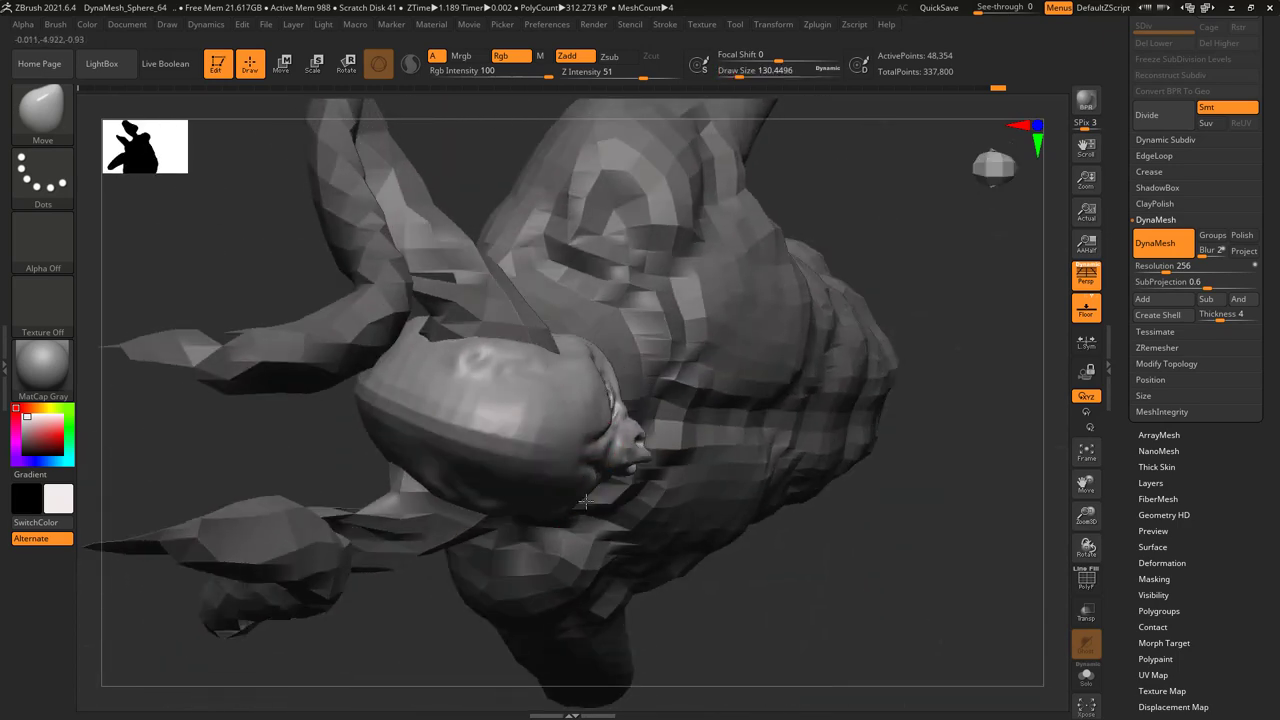
pyautogui.moveTo(597, 458)
pyautogui.mouseDown(button='right')
pyautogui.moveTo(585, 440)
pyautogui.moveTo(600, 477)
pyautogui.mouseUp(button='right')
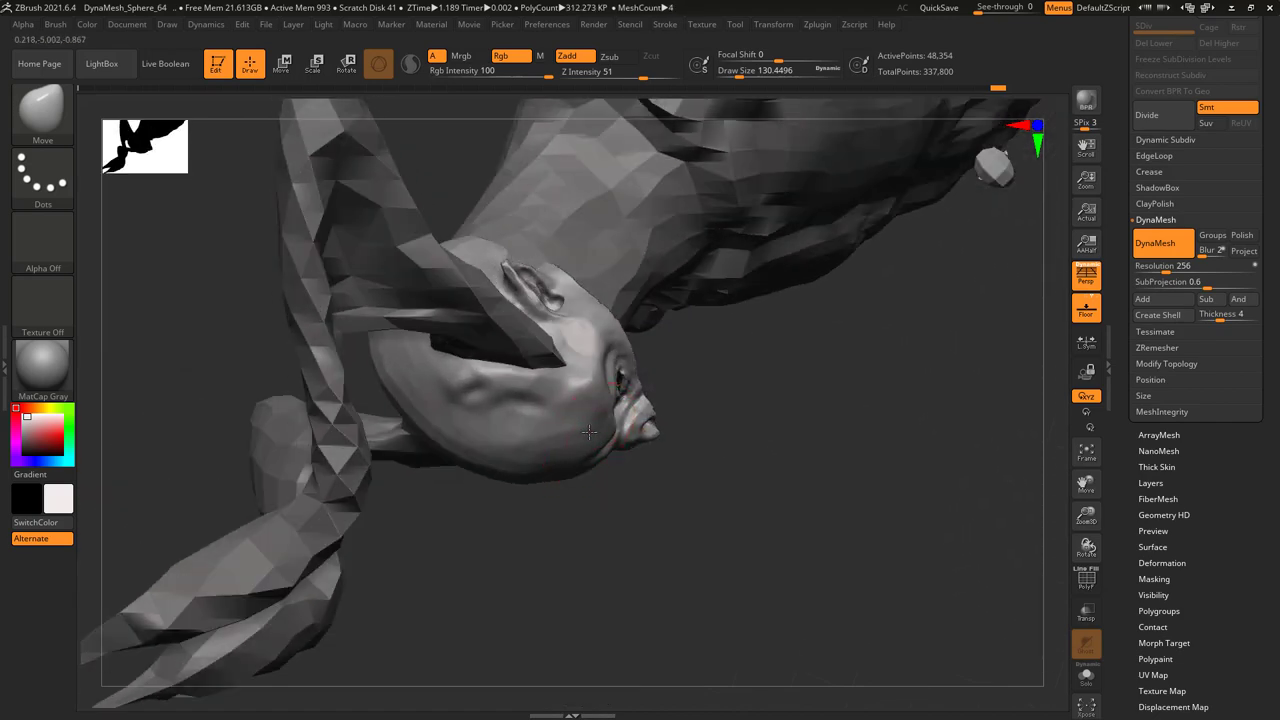
pyautogui.moveTo(589, 432)
pyautogui.mouseDown(button='right')
pyautogui.moveTo(529, 277)
pyautogui.moveTo(508, 483)
pyautogui.moveTo(551, 380)
pyautogui.moveTo(563, 300)
pyautogui.mouseUp(button='right')
pyautogui.moveTo(723, 334)
pyautogui.mouseDown(button='right')
pyautogui.moveTo(659, 363)
pyautogui.moveTo(737, 334)
pyautogui.moveTo(823, 271)
pyautogui.moveTo(760, 276)
pyautogui.mouseUp(button='right')
pyautogui.keyDown('ctrl'); pyautogui.keyDown('shift'); pyautogui.moveTo(771, 220); pyautogui.dragTo(603, 394); pyautogui.keyUp('shift'); pyautogui.keyUp('ctrl')
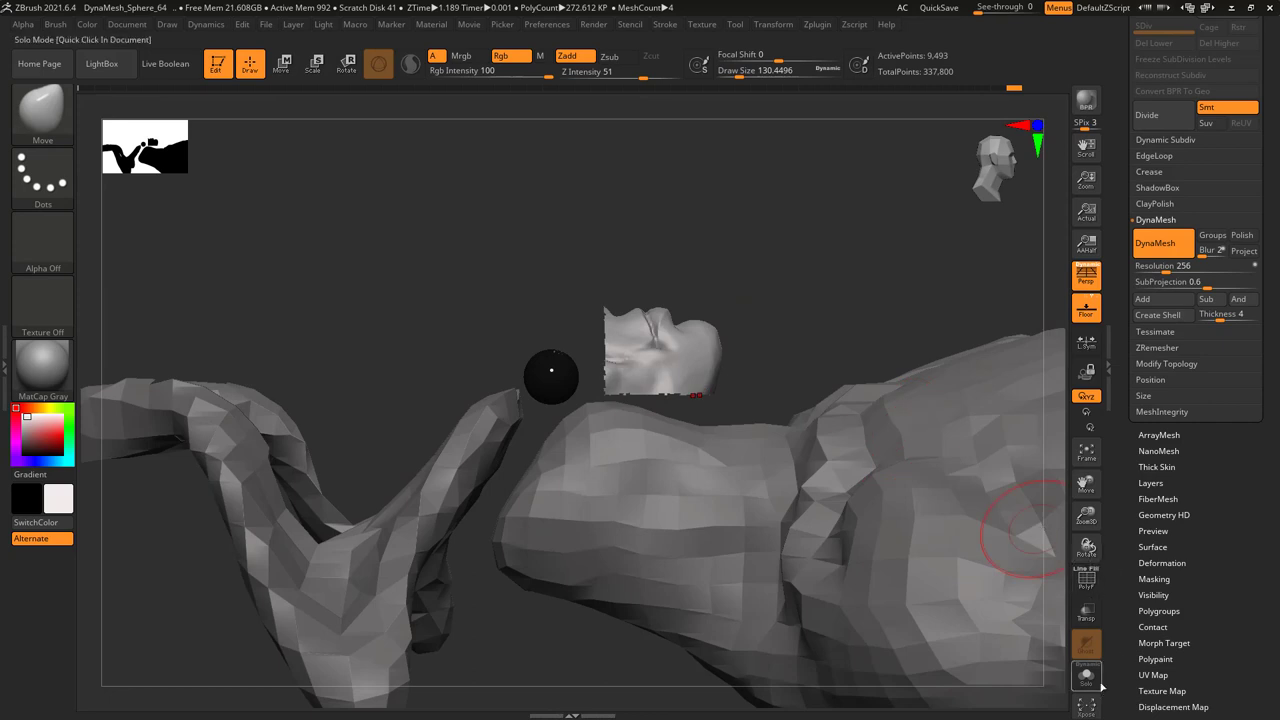
pyautogui.click(1097, 684)
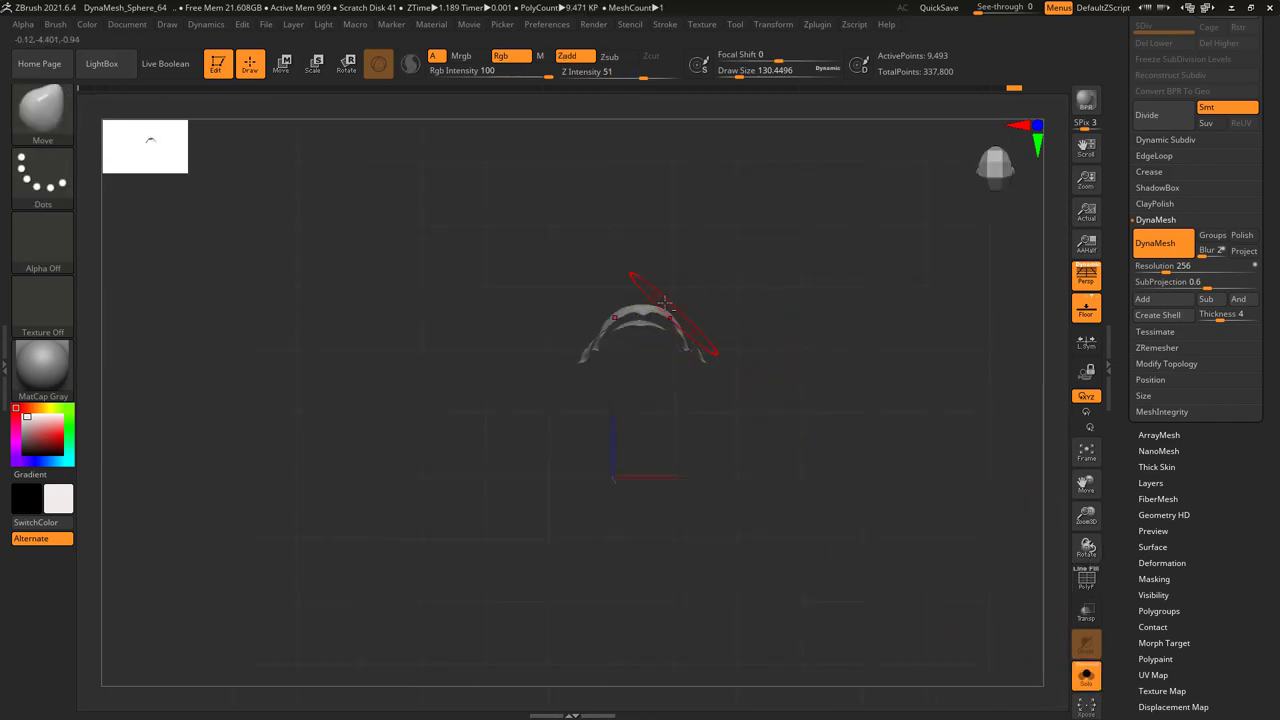
# - Reshape the mouth piece with the Move brush at about size 54, then turn Solo off
pyautogui.moveTo(801, 347); pyautogui.dragTo(811, 426)
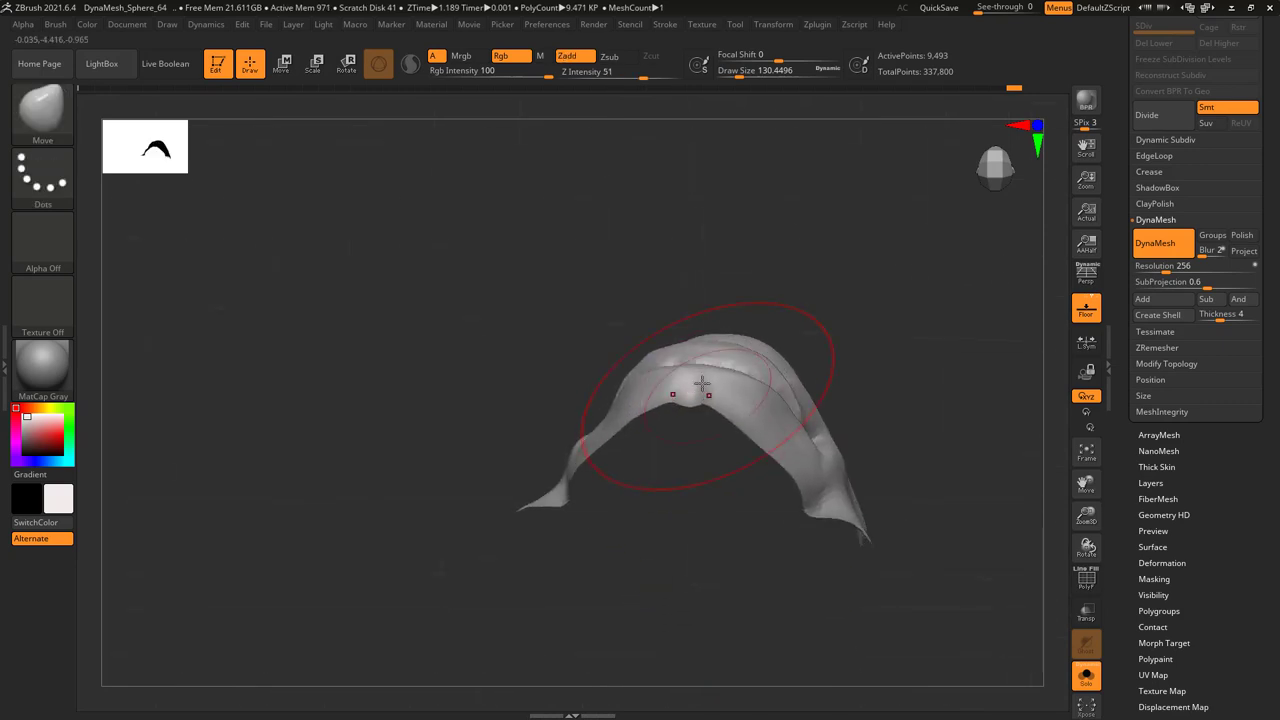
pyautogui.rightClick(702, 383)
pyautogui.moveTo(702, 383); pyautogui.dragTo(681, 466, button='right')
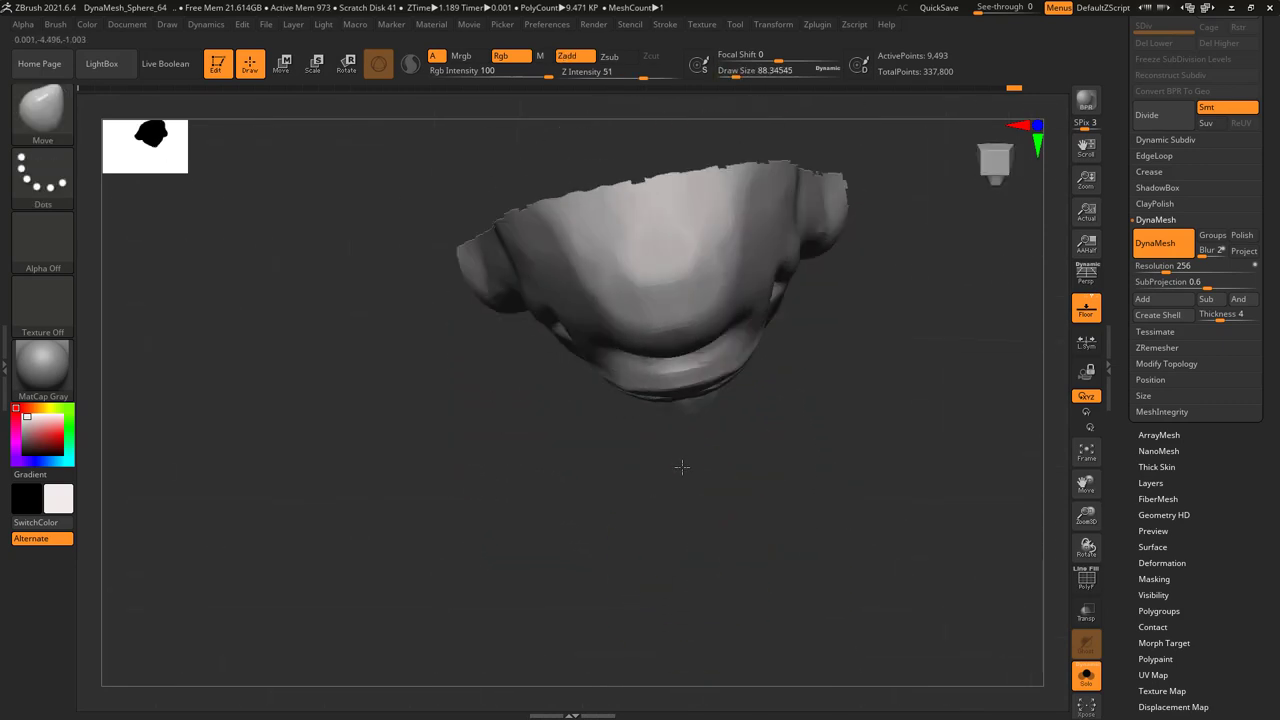
pyautogui.rightClick(646, 397)
pyautogui.rightClick(656, 397)
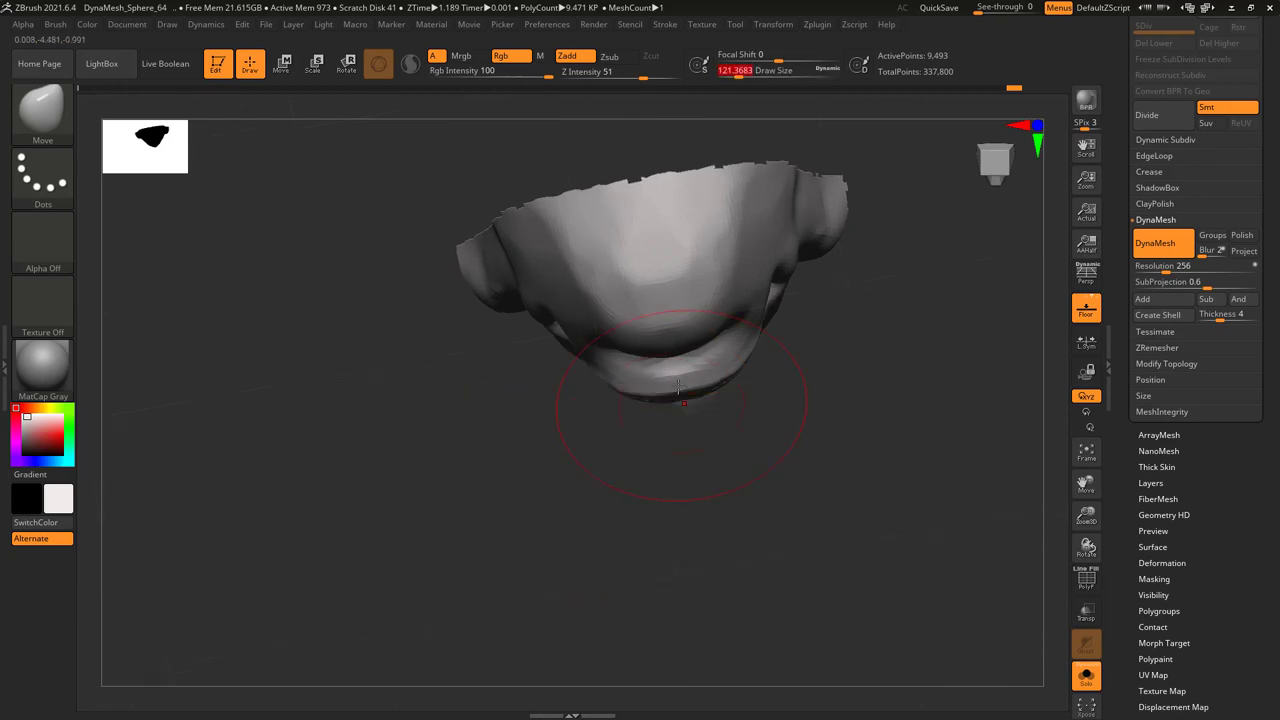
pyautogui.moveTo(656, 397)
pyautogui.mouseDown(button='right')
pyautogui.moveTo(620, 410)
pyautogui.moveTo(650, 390)
pyautogui.moveTo(689, 395)
pyautogui.moveTo(742, 333)
pyautogui.moveTo(725, 340)
pyautogui.mouseUp(button='right')
pyautogui.rightClick(689, 395)
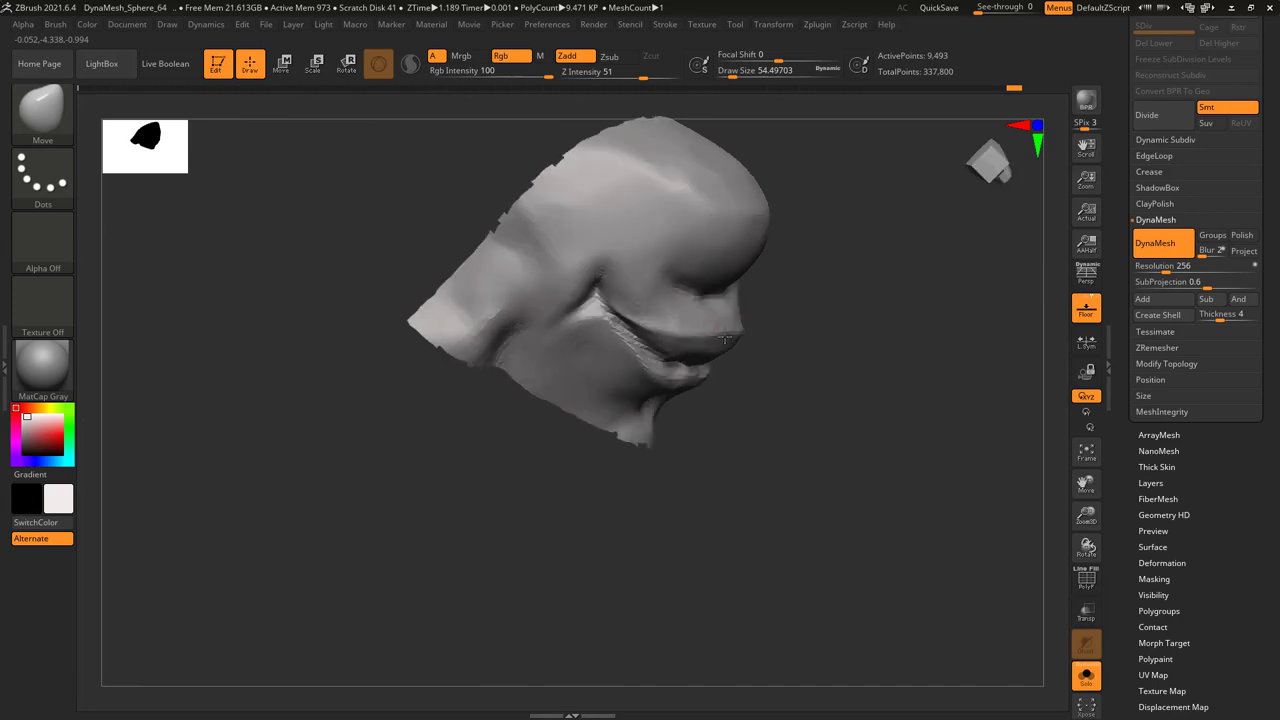
pyautogui.moveTo(693, 400)
pyautogui.mouseDown(button='right')
pyautogui.moveTo(663, 266)
pyautogui.moveTo(686, 320)
pyautogui.moveTo(759, 345)
pyautogui.moveTo(755, 372)
pyautogui.mouseUp(button='right')
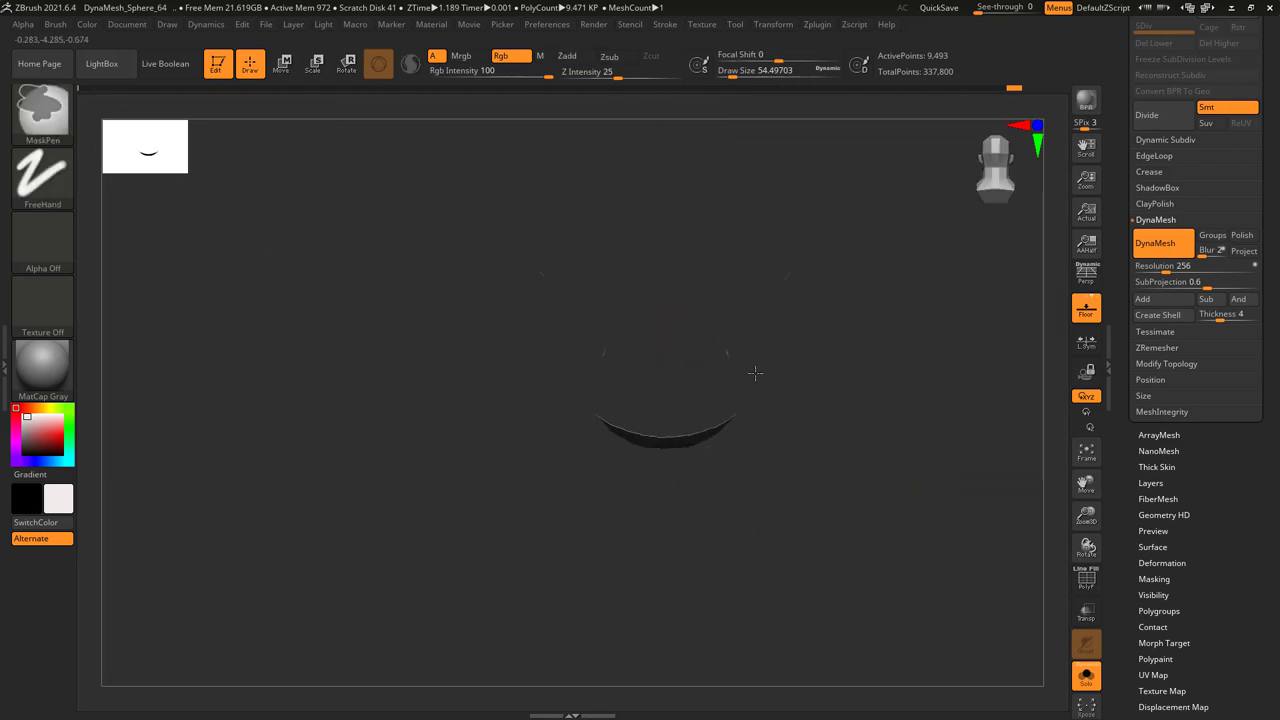
pyautogui.click(1086, 675)
# - Flatten the nose bridge with the Flatten brush
pyautogui.moveTo(889, 491); pyautogui.dragTo(808, 497, button='right')
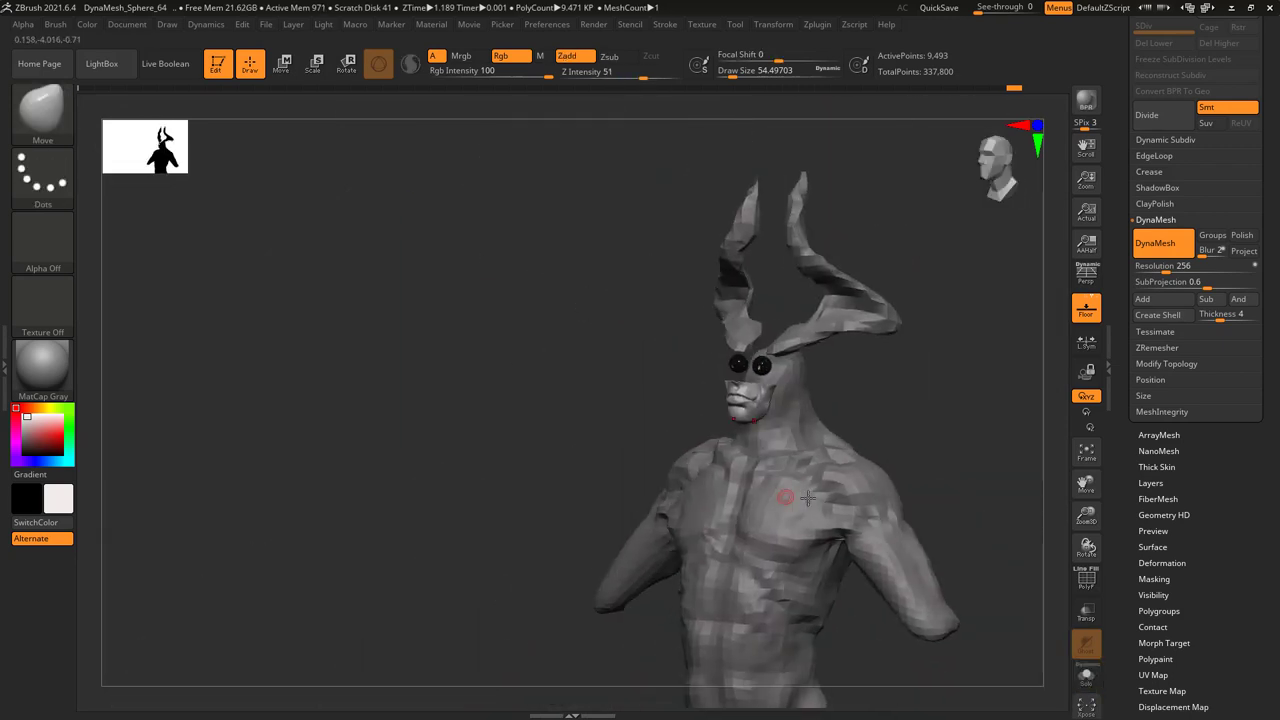
pyautogui.moveTo(808, 437)
pyautogui.mouseDown(button='right')
pyautogui.moveTo(794, 443)
pyautogui.moveTo(820, 537)
pyautogui.moveTo(723, 560)
pyautogui.moveTo(775, 383)
pyautogui.moveTo(766, 423)
pyautogui.moveTo(700, 450)
pyautogui.moveTo(786, 500)
pyautogui.moveTo(740, 312)
pyautogui.moveTo(674, 394)
pyautogui.moveTo(690, 375)
pyautogui.moveTo(787, 360)
pyautogui.moveTo(760, 400)
pyautogui.moveTo(777, 477)
pyautogui.moveTo(729, 337)
pyautogui.moveTo(736, 299)
pyautogui.moveTo(680, 330)
pyautogui.moveTo(659, 316)
pyautogui.mouseUp(button='right')
pyautogui.press('b')
pyautogui.press('m')
pyautogui.press('v')
pyautogui.press('space')
pyautogui.press('space')
pyautogui.press('b')
pyautogui.press('f')
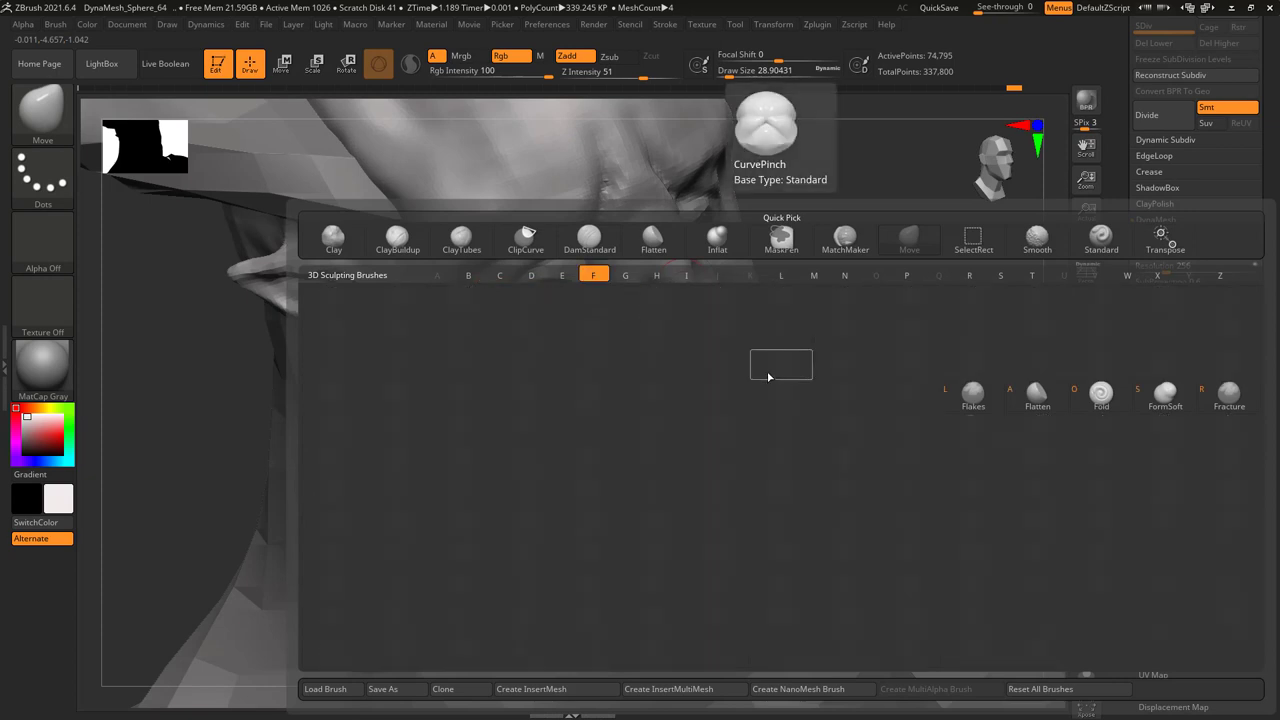
pyautogui.click(1038, 398)
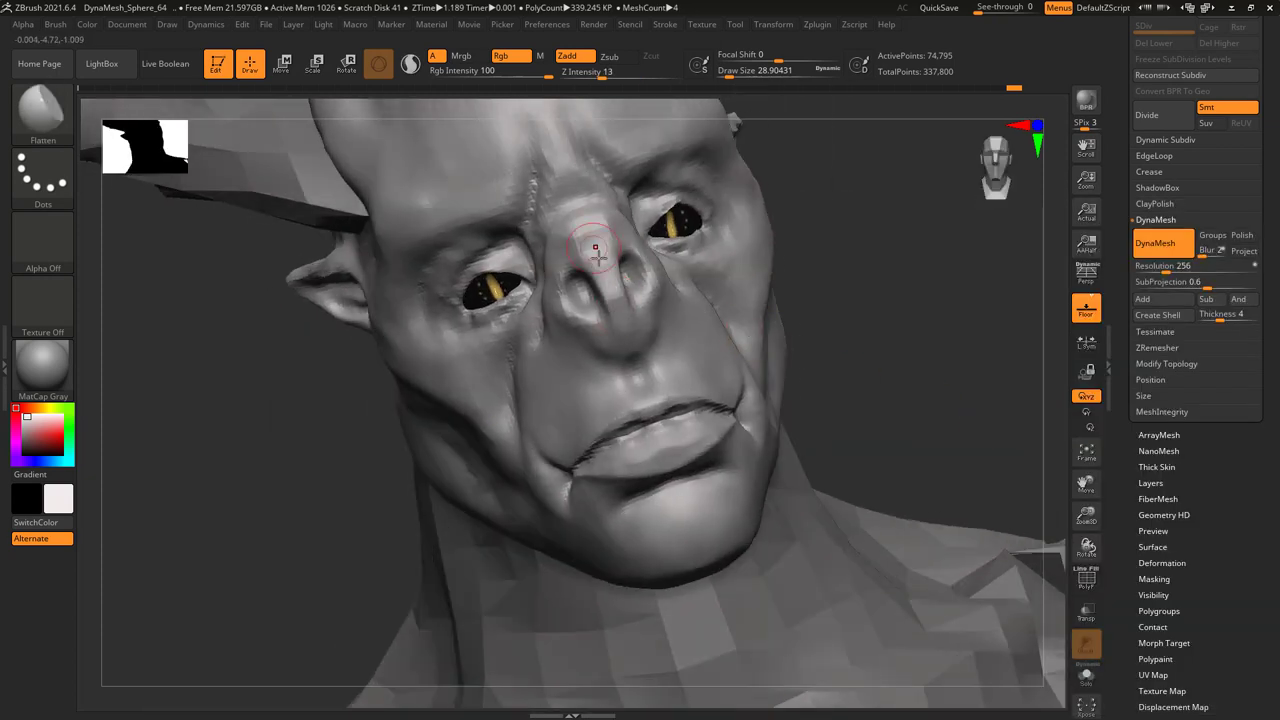
pyautogui.moveTo(620, 343)
pyautogui.mouseDown(button='right')
pyautogui.moveTo(619, 302)
pyautogui.moveTo(586, 286)
pyautogui.moveTo(565, 224)
pyautogui.moveTo(577, 280)
pyautogui.moveTo(557, 313)
pyautogui.moveTo(605, 282)
pyautogui.moveTo(582, 284)
pyautogui.mouseUp(button='right')
# - Carve deeper nostrils using the Standard brush at Z Intensity 23
pyautogui.press('b')
pyautogui.click(1101, 240)
pyautogui.rightClick(600, 290)
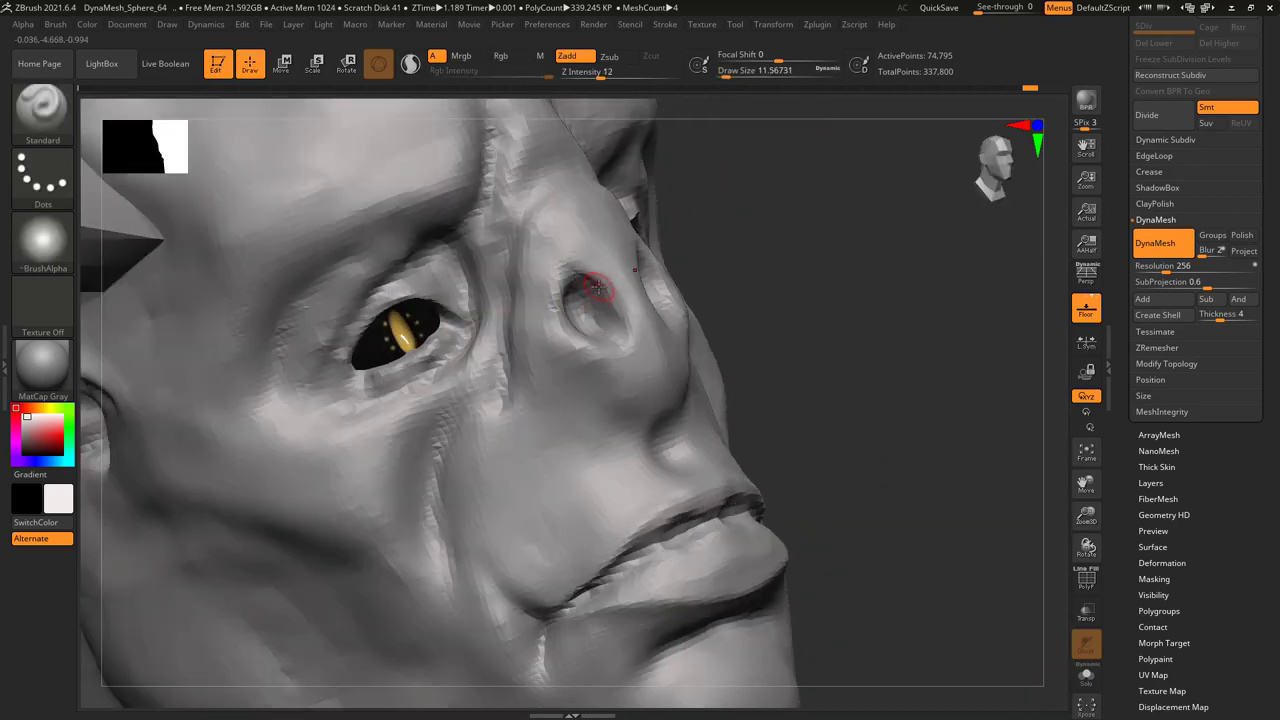
pyautogui.rightClick(597, 287)
pyautogui.click(556, 280)
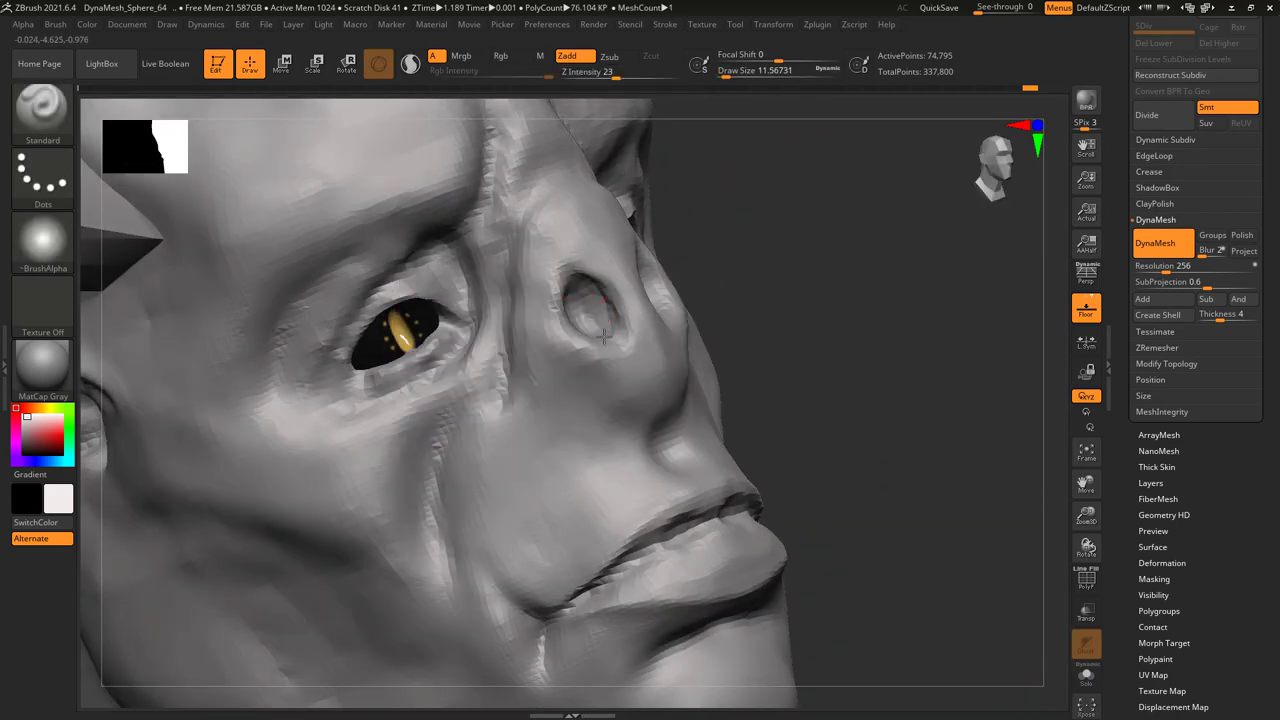
pyautogui.moveTo(603, 336)
pyautogui.mouseDown(button='right')
pyautogui.moveTo(630, 350)
pyautogui.moveTo(678, 342)
pyautogui.moveTo(605, 348)
pyautogui.moveTo(614, 343)
pyautogui.moveTo(628, 360)
pyautogui.moveTo(628, 348)
pyautogui.moveTo(620, 380)
pyautogui.moveTo(605, 378)
pyautogui.moveTo(615, 362)
pyautogui.mouseUp(button='right')
pyautogui.press('space')
pyautogui.press('space')
pyautogui.moveTo(784, 365)
pyautogui.mouseDown(button='right')
pyautogui.moveTo(757, 363)
pyautogui.moveTo(749, 271)
pyautogui.moveTo(663, 289)
pyautogui.moveTo(740, 248)
pyautogui.moveTo(730, 265)
pyautogui.mouseUp(button='right')
pyautogui.press('space')
pyautogui.click(665, 318)
# - Make the horns the active subtool
pyautogui.click(855, 240)
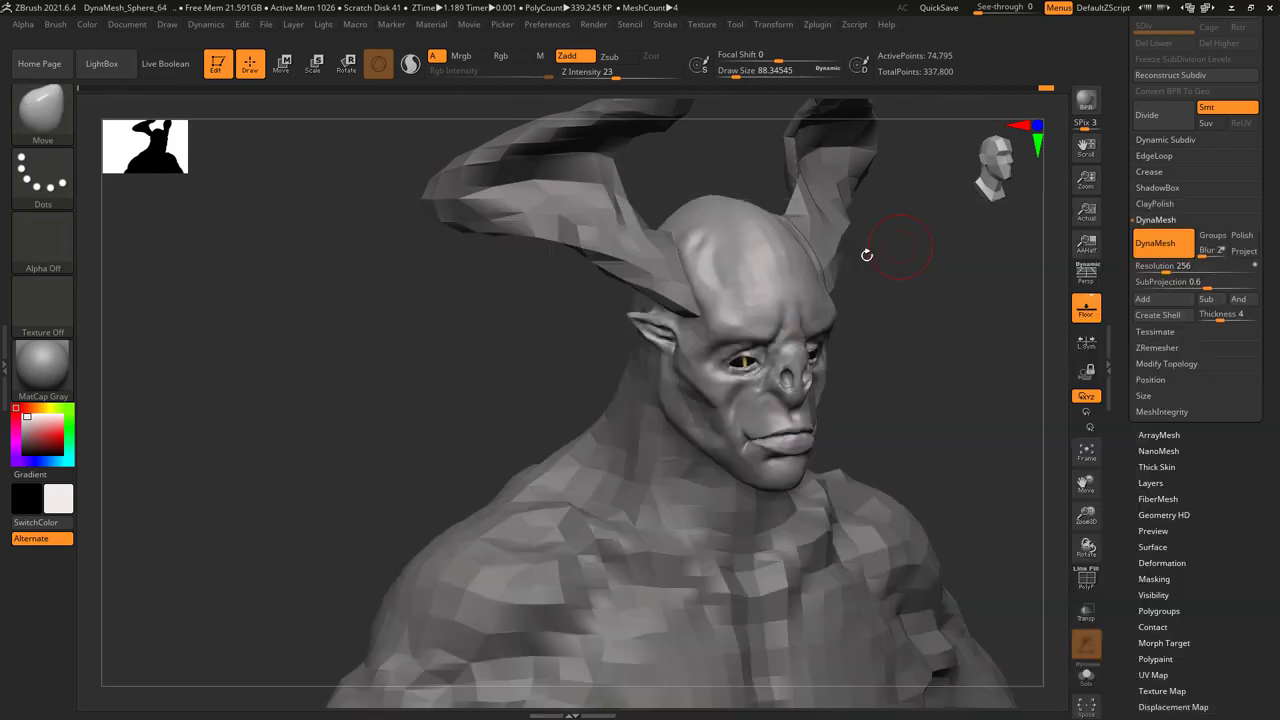
pyautogui.press('space')
pyautogui.press('space')
pyautogui.moveTo(694, 260)
pyautogui.mouseDown(button='right')
pyautogui.moveTo(694, 274)
pyautogui.moveTo(714, 214)
pyautogui.mouseUp(button='right')
pyautogui.press('f')
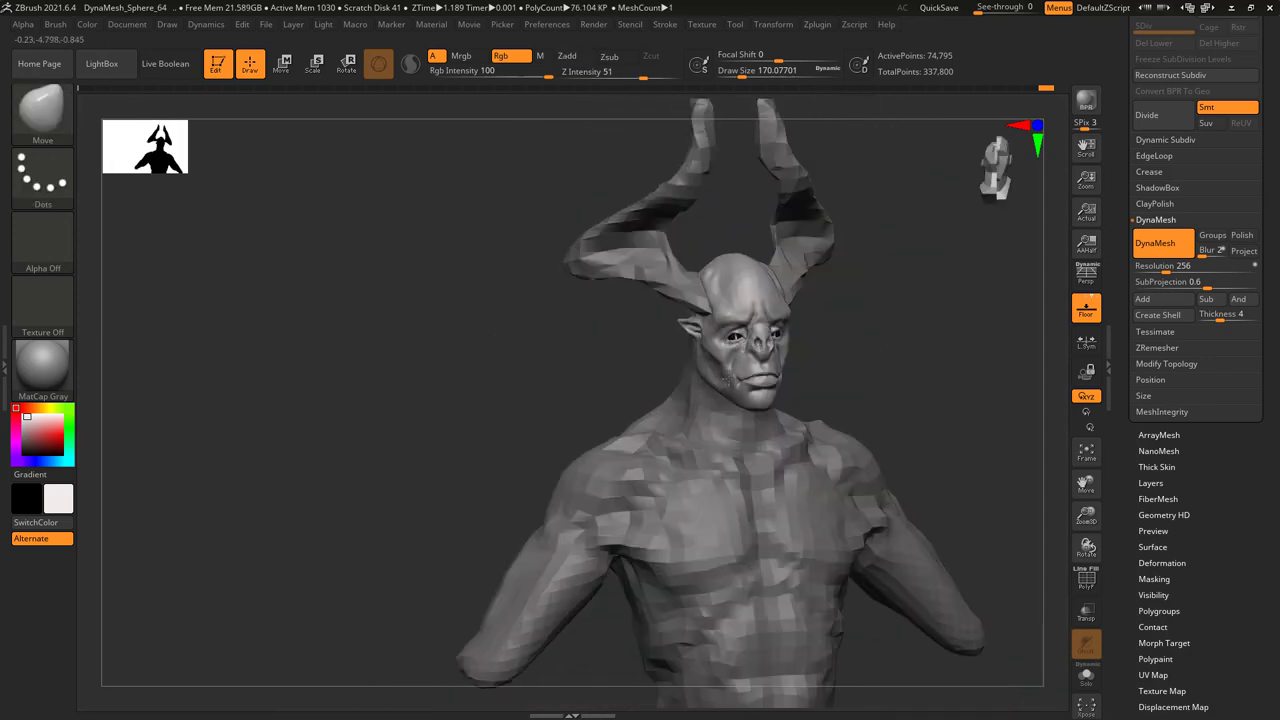
pyautogui.keyDown('alt'); pyautogui.click(657, 271); pyautogui.keyUp('alt')
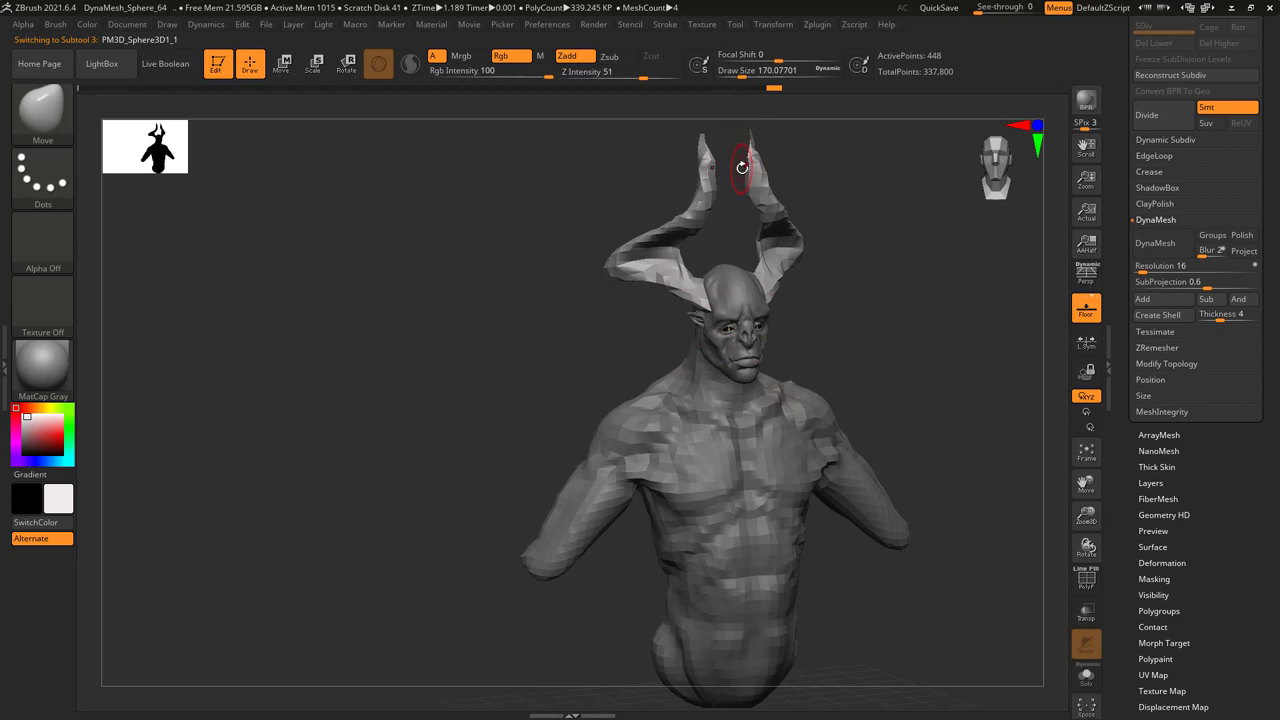
pyautogui.moveTo(790, 264); pyautogui.dragTo(751, 257, button='right')
# - Inflate the horn tips with the Inflat brush
pyautogui.press('space')
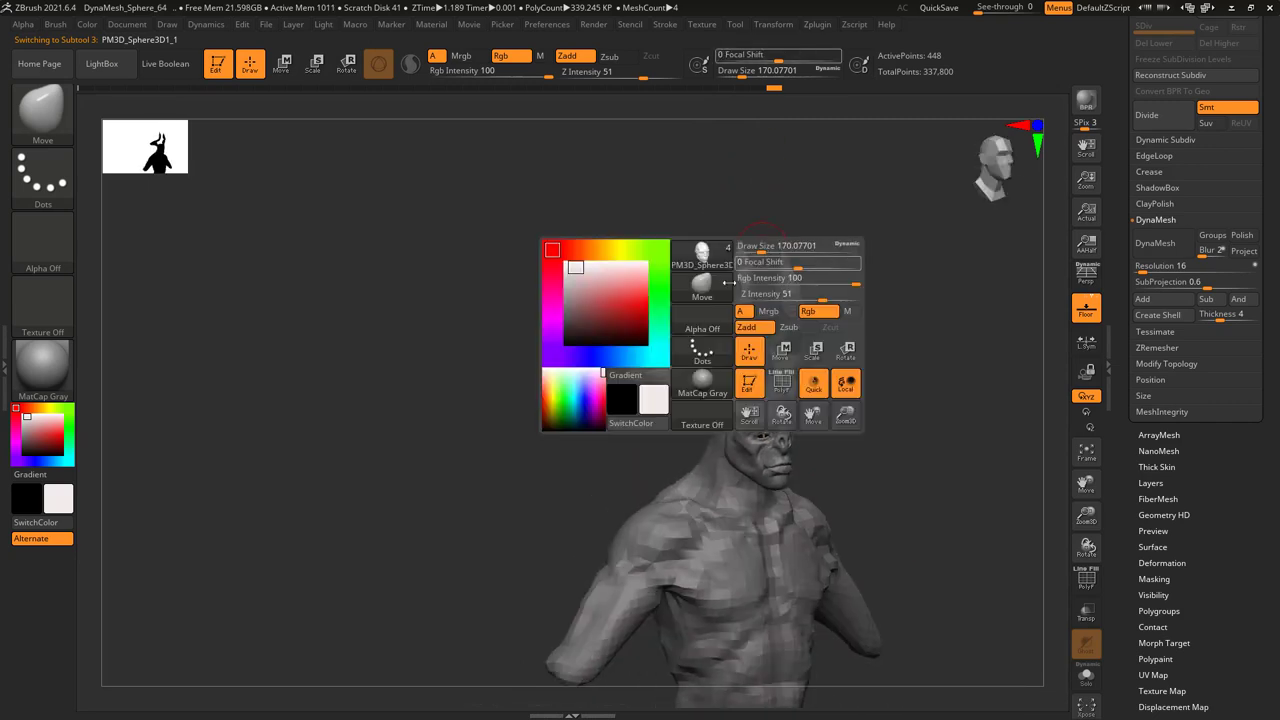
pyautogui.click(717, 316)
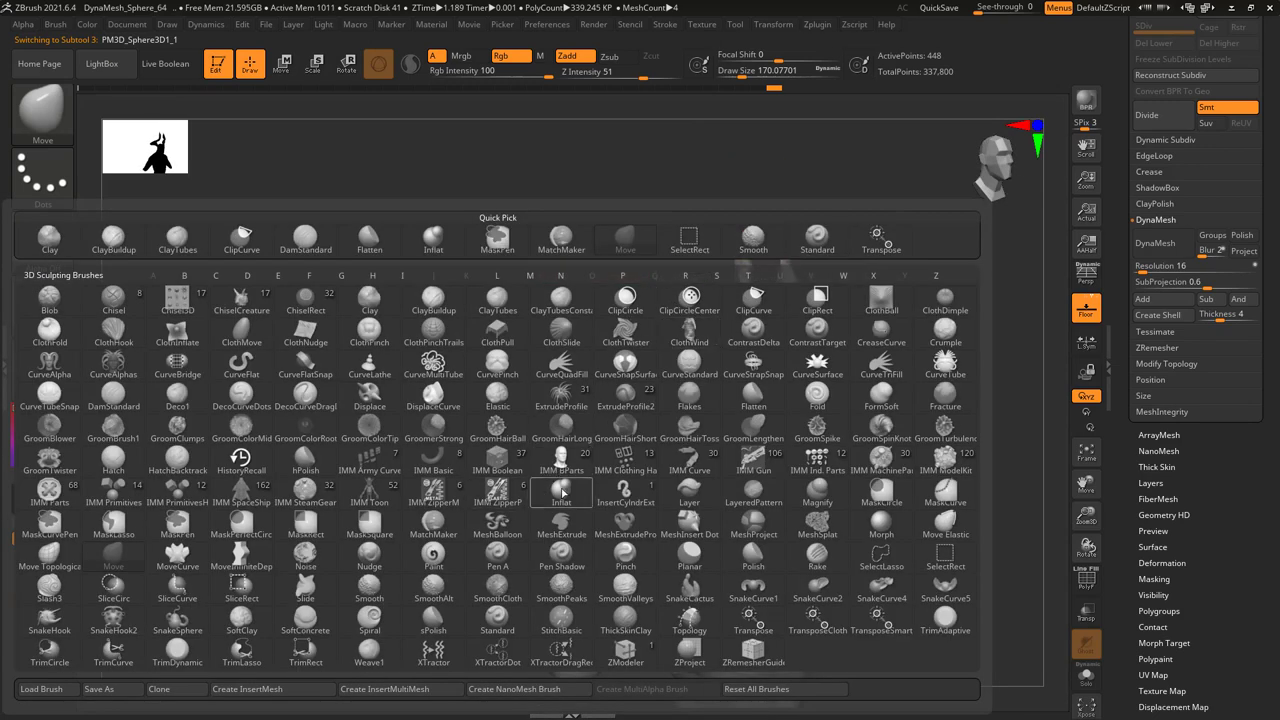
pyautogui.click(562, 490)
pyautogui.moveTo(706, 223)
pyautogui.mouseDown(button='right')
pyautogui.moveTo(829, 220)
pyautogui.moveTo(700, 223)
pyautogui.moveTo(672, 205)
pyautogui.moveTo(748, 343)
pyautogui.mouseUp(button='right')
# - Open the DynaMesh options under Tool > Geometry for the horns
pyautogui.press('space')
pyautogui.scroll(5, 1177, 453)
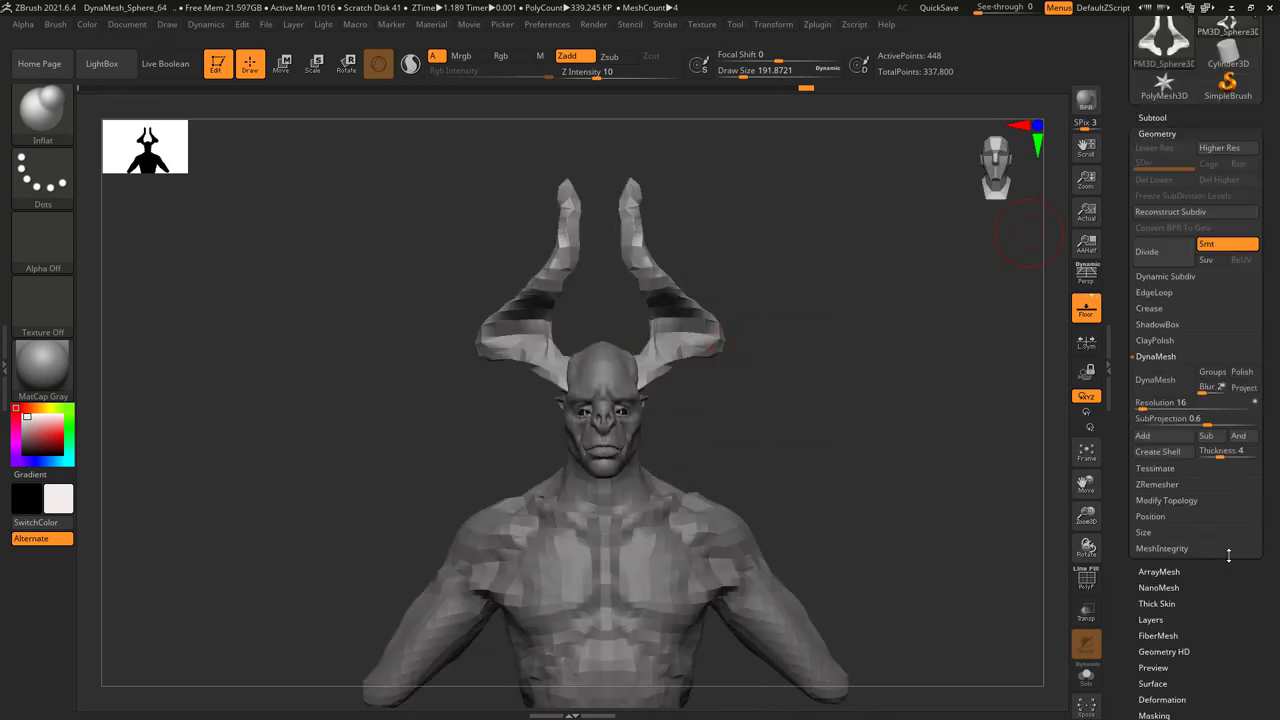
pyautogui.click(1160, 293)
pyautogui.click(1157, 293)
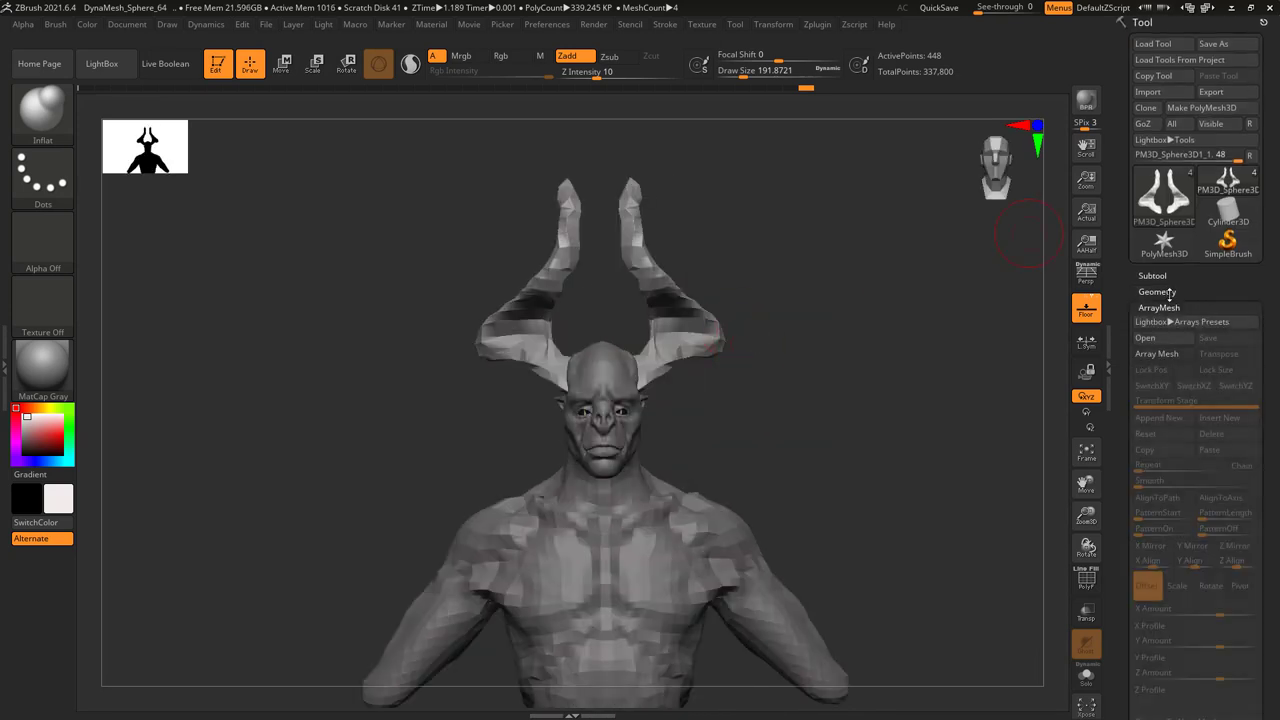
pyautogui.click(1156, 516)
pyautogui.scroll(-3, 1170, 500)
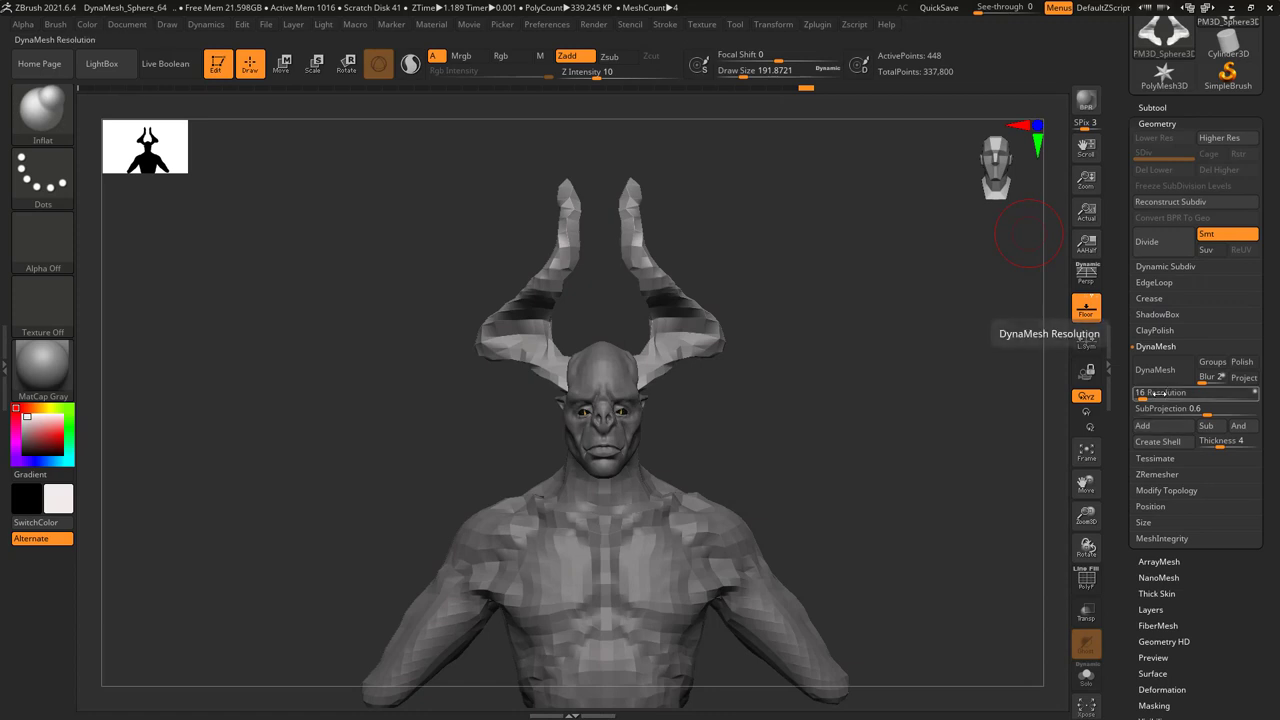
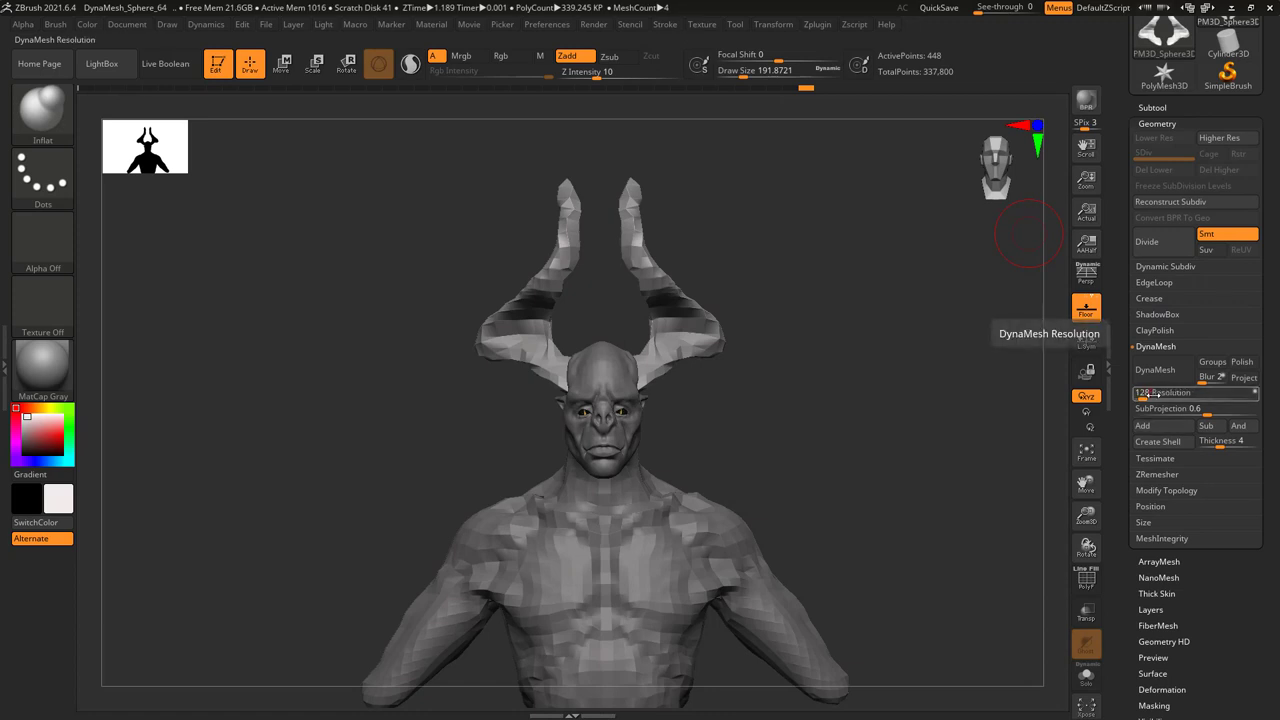
# - Switch to the ClayTubes brush and set its draw size to about 49
pyautogui.moveTo(719, 356)
pyautogui.mouseDown()
pyautogui.moveTo(777, 251)
pyautogui.moveTo(686, 277)
pyautogui.moveTo(634, 351)
pyautogui.moveTo(608, 342)
pyautogui.mouseUp()
pyautogui.press('space')
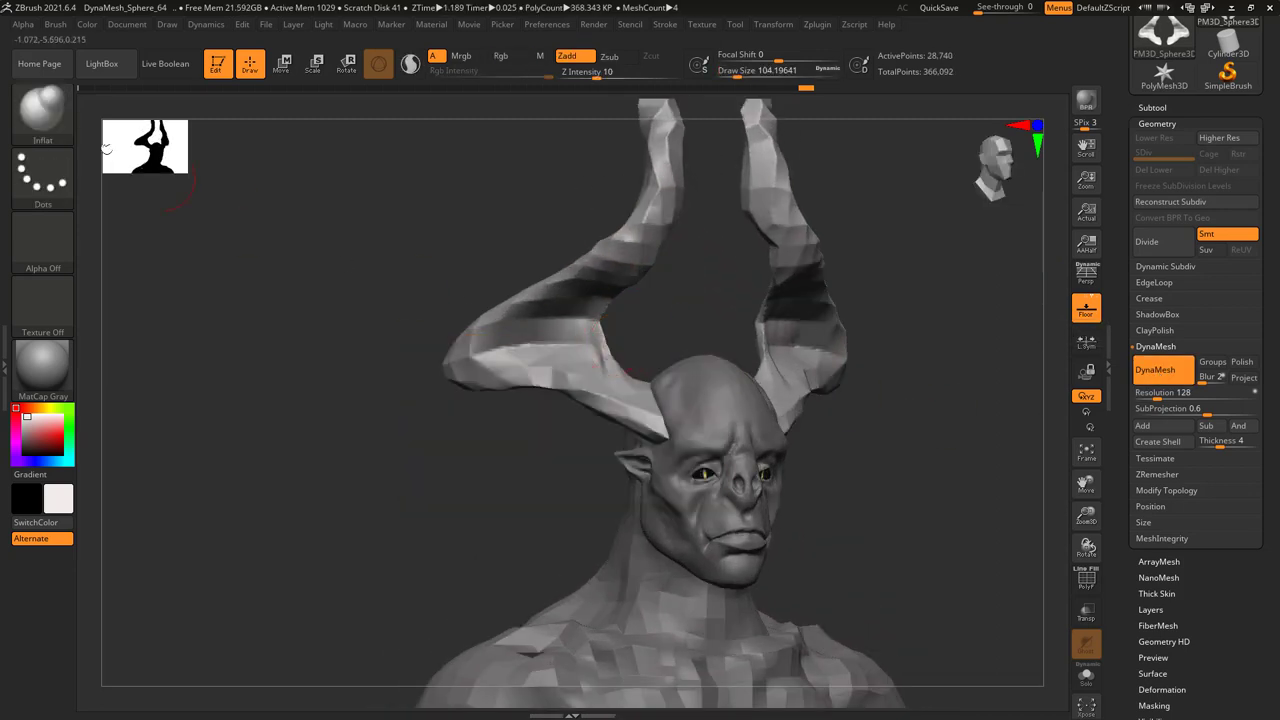
pyautogui.press('b')
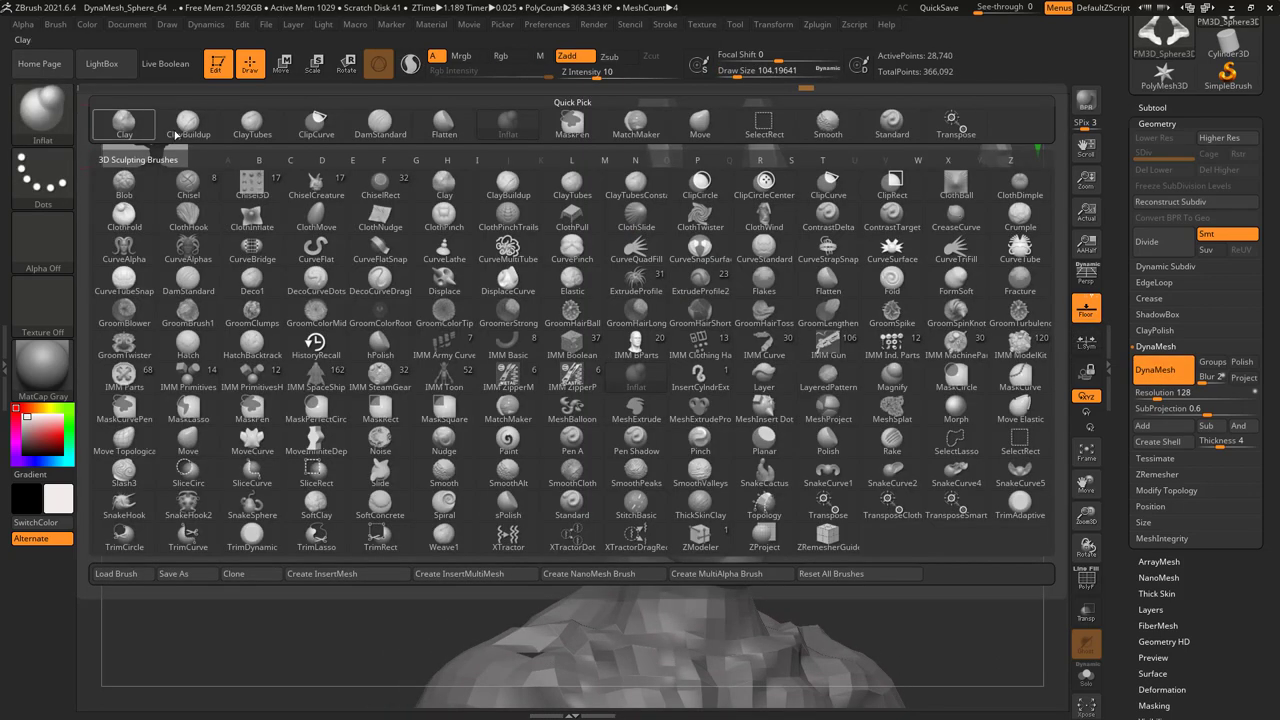
pyautogui.click(573, 185)
pyautogui.moveTo(609, 243); pyautogui.dragTo(694, 351)
pyautogui.press('space')
pyautogui.moveTo(646, 423)
pyautogui.mouseDown()
pyautogui.moveTo(799, 333)
pyautogui.moveTo(723, 363)
pyautogui.moveTo(760, 356)
pyautogui.mouseUp()
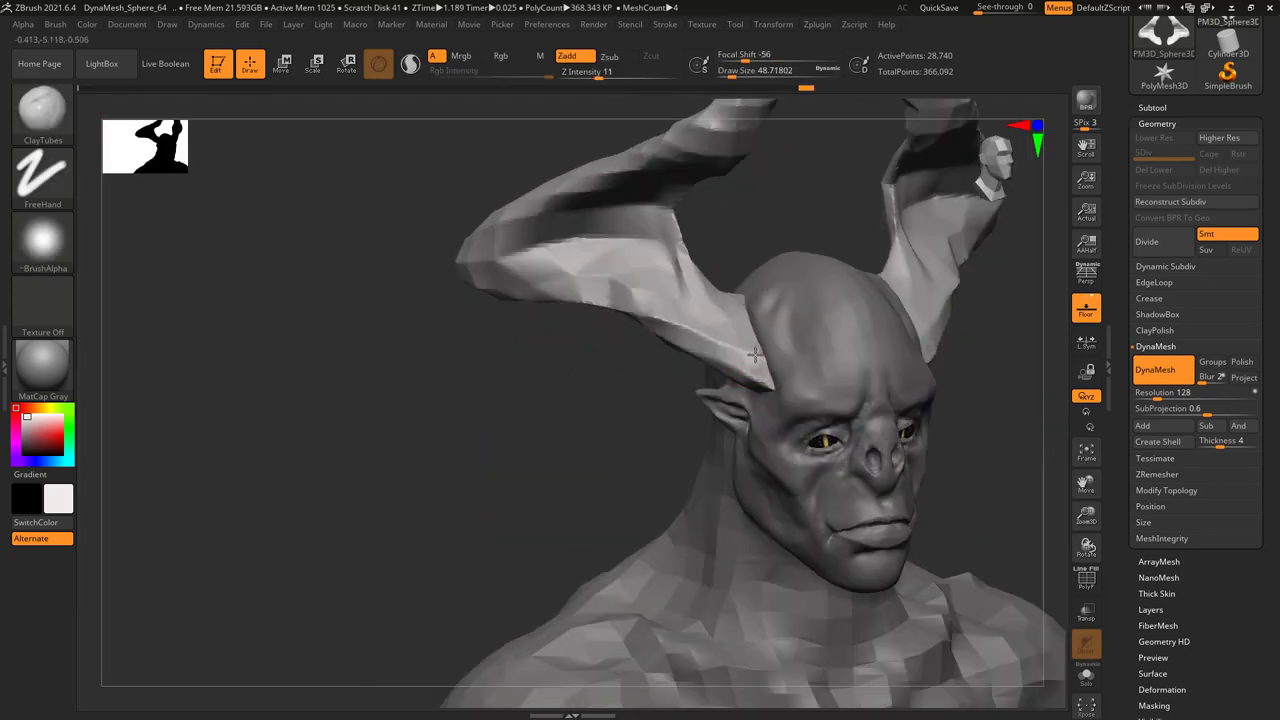
# - Raise ClayTubes intensity to 50 and resize the brush to about 74
pyautogui.press('space')
pyautogui.moveTo(758, 375); pyautogui.dragTo(760, 372)
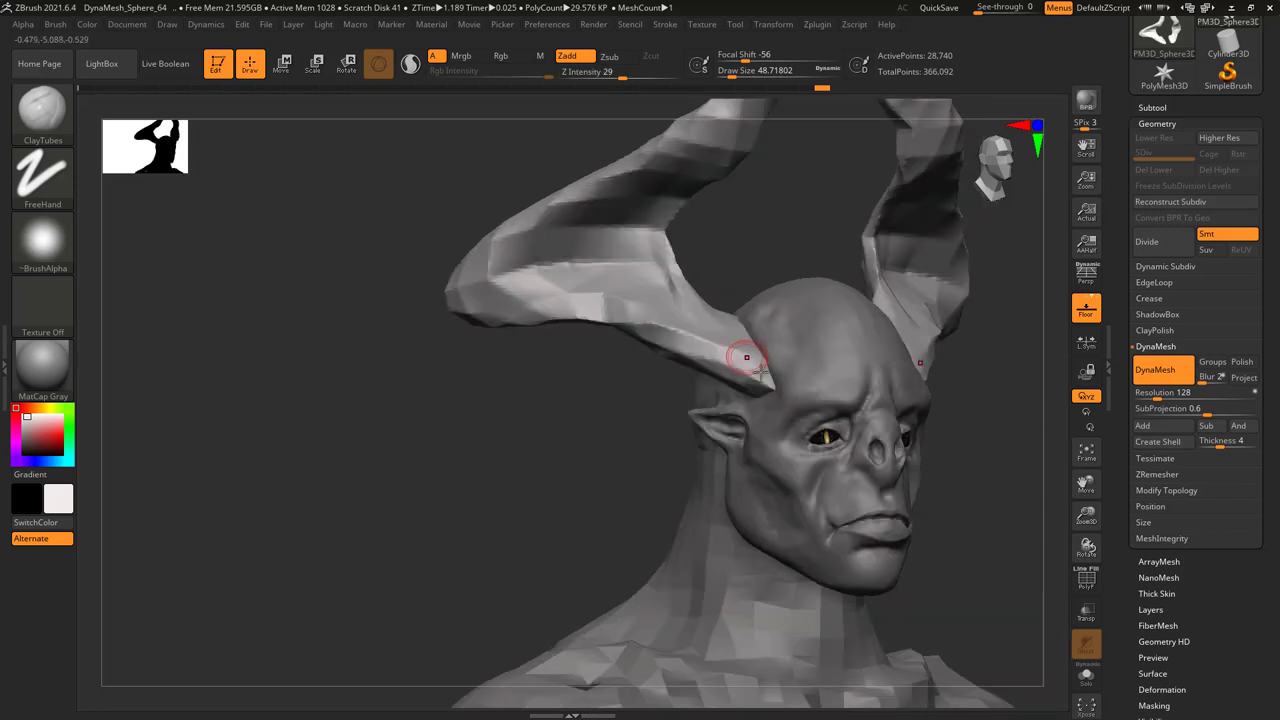
pyautogui.moveTo(588, 293); pyautogui.dragTo(739, 357)
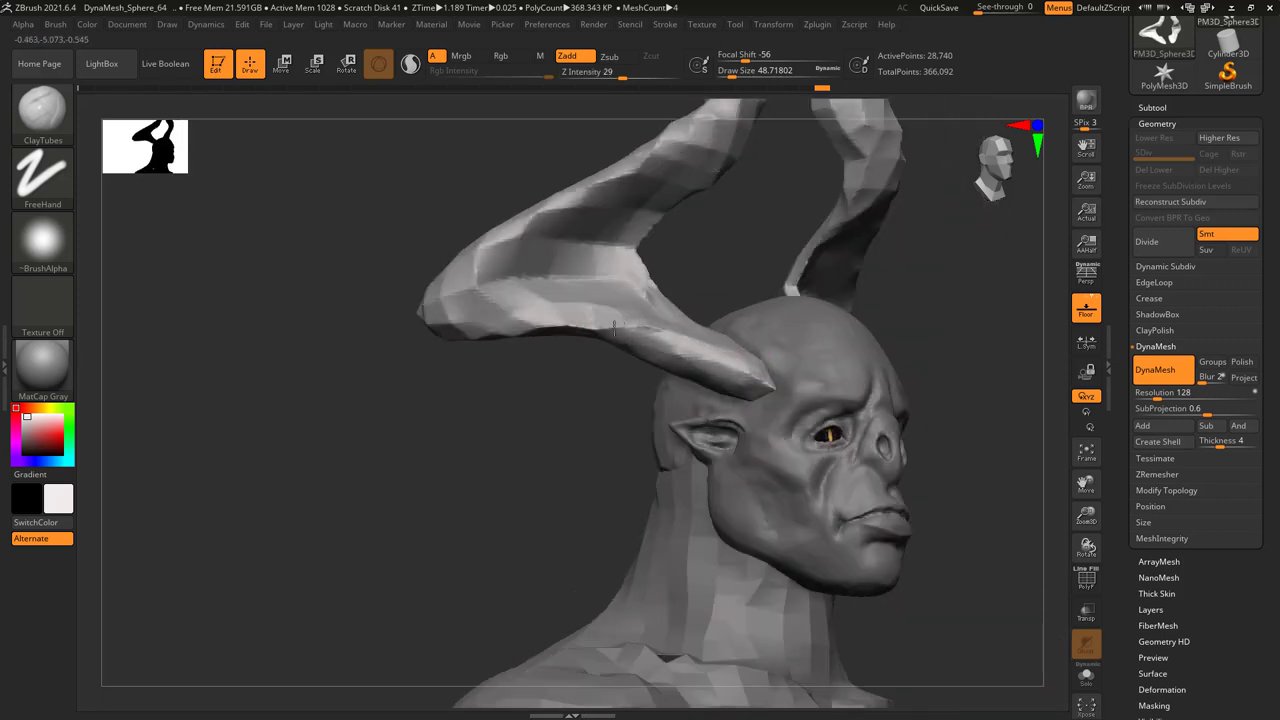
pyautogui.moveTo(614, 327); pyautogui.dragTo(648, 325)
pyautogui.press('space')
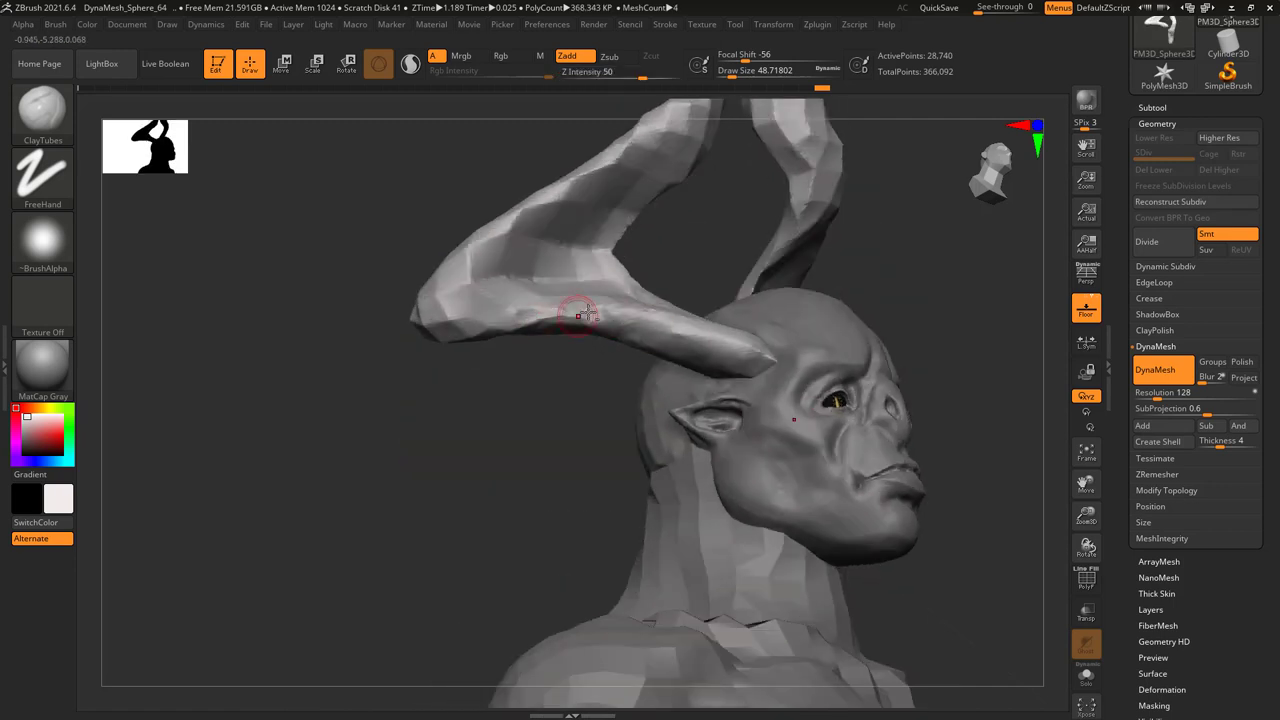
pyautogui.press('space')
pyautogui.press('space')
pyautogui.moveTo(560, 318)
pyautogui.mouseDown()
pyautogui.moveTo(600, 320)
pyautogui.moveTo(628, 344)
pyautogui.moveTo(596, 303)
pyautogui.mouseUp()
pyautogui.press('space')
pyautogui.press('space')
pyautogui.moveTo(622, 312); pyautogui.dragTo(666, 331, button='right')
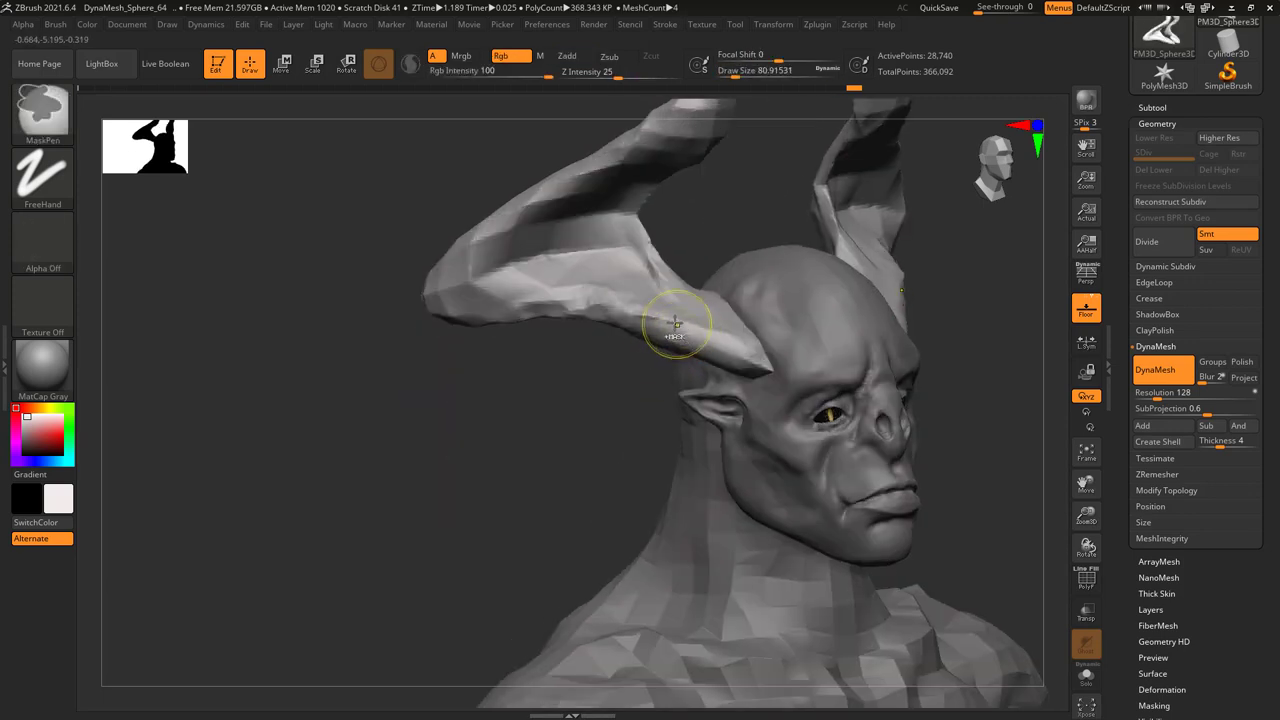
pyautogui.press('space')
pyautogui.moveTo(680, 320); pyautogui.dragTo(662, 320)
# - Build up clay strokes along the left horn's base where it meets the skull
pyautogui.moveTo(757, 432); pyautogui.dragTo(802, 506, button='right')
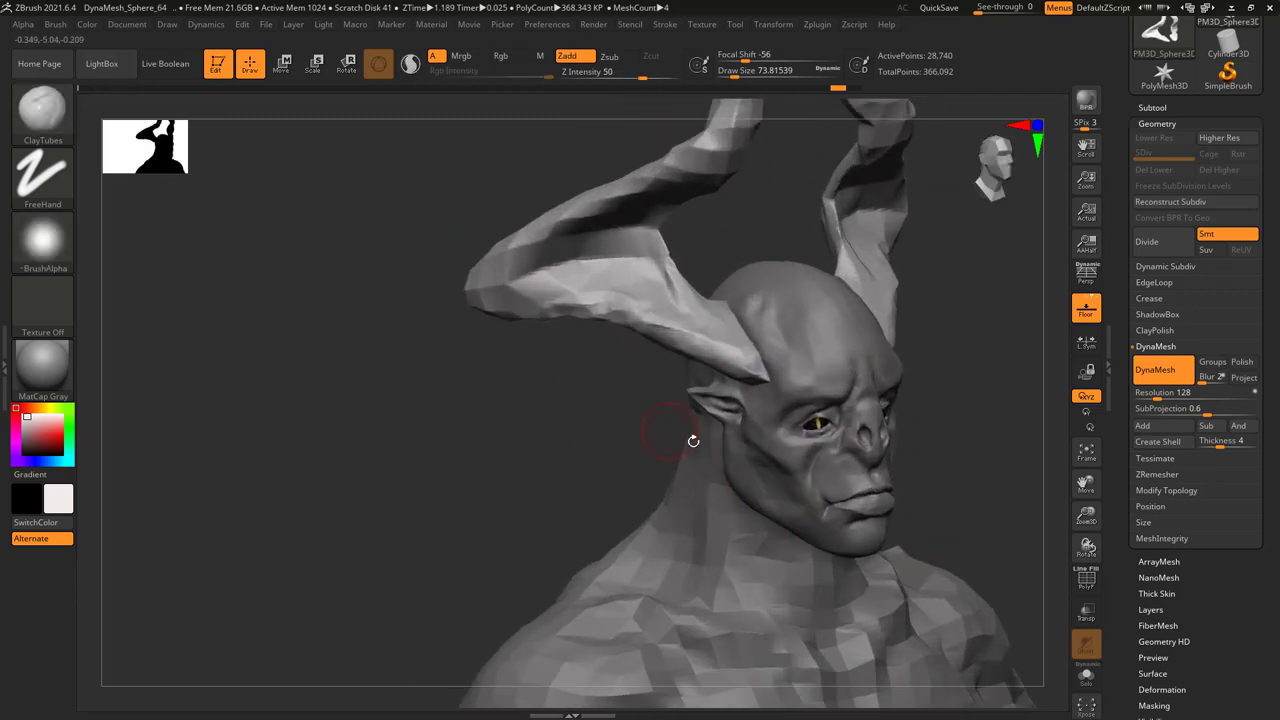
pyautogui.moveTo(693, 440)
pyautogui.mouseDown(button='right')
pyautogui.moveTo(651, 443)
pyautogui.moveTo(770, 450)
pyautogui.moveTo(745, 440)
pyautogui.moveTo(766, 429)
pyautogui.moveTo(957, 443)
pyautogui.moveTo(843, 440)
pyautogui.moveTo(810, 521)
pyautogui.mouseUp(button='right')
pyautogui.moveTo(722, 470)
pyautogui.keyDown('ctrl'); pyautogui.mouseDown(button='right')
pyautogui.moveTo(480, 410)
pyautogui.moveTo(790, 489)
pyautogui.mouseUp(button='right'); pyautogui.keyUp('ctrl')
pyautogui.moveTo(810, 283)
pyautogui.mouseDown(button='right')
pyautogui.moveTo(671, 406)
pyautogui.moveTo(657, 357)
pyautogui.moveTo(671, 343)
pyautogui.moveTo(705, 369)
pyautogui.moveTo(670, 345)
pyautogui.moveTo(686, 334)
pyautogui.moveTo(697, 352)
pyautogui.mouseUp(button='right')
pyautogui.moveTo(768, 395); pyautogui.dragTo(666, 370, button='right')
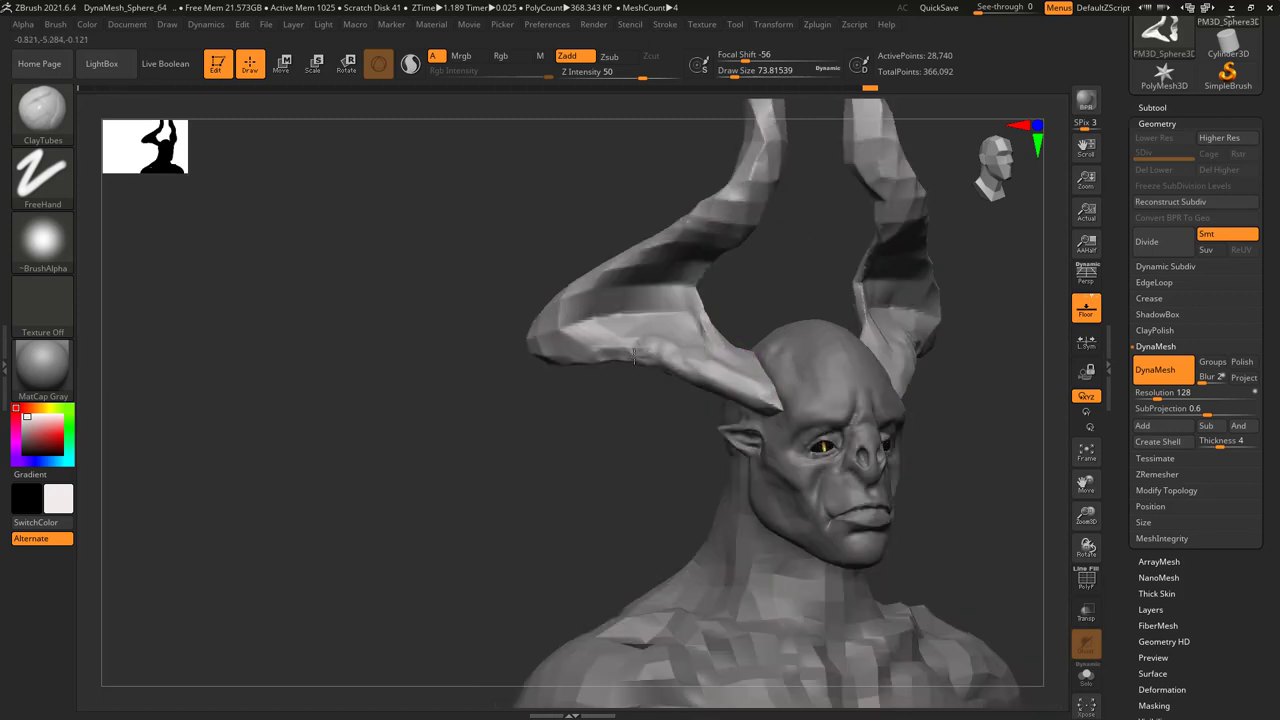
pyautogui.moveTo(566, 362); pyautogui.dragTo(592, 343, button='right')
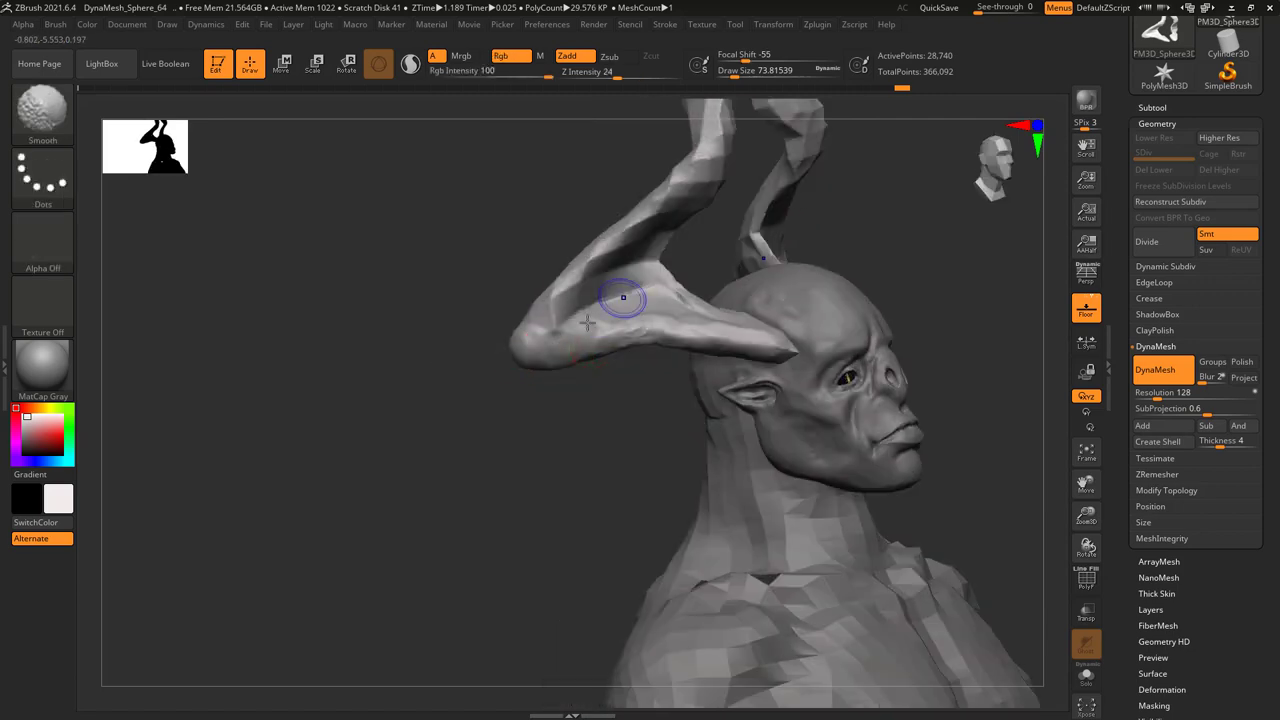
pyautogui.moveTo(620, 286); pyautogui.dragTo(535, 345, button='right')
pyautogui.moveTo(612, 330); pyautogui.dragTo(635, 350, button='right')
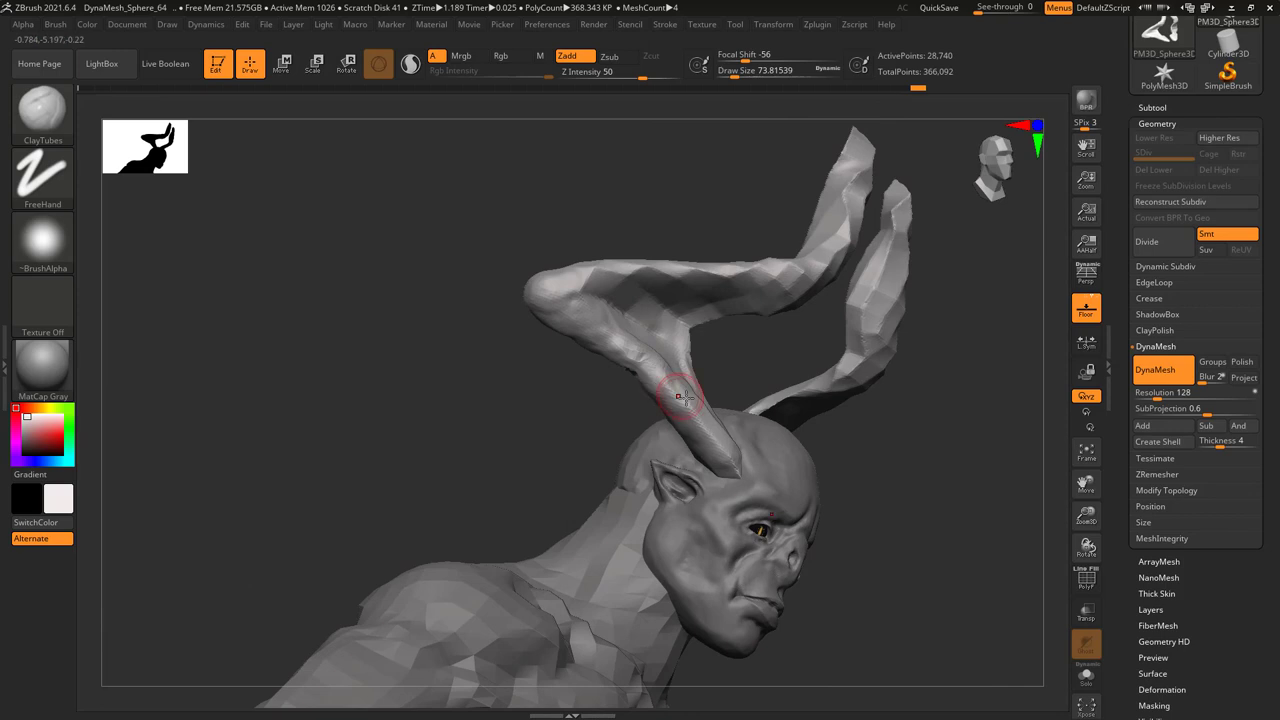
pyautogui.moveTo(679, 397); pyautogui.dragTo(714, 363, button='right')
# - Re-DynaMesh the bust and shrink the brush to about 43 for the horn
pyautogui.moveTo(629, 376); pyautogui.dragTo(651, 388, button='right')
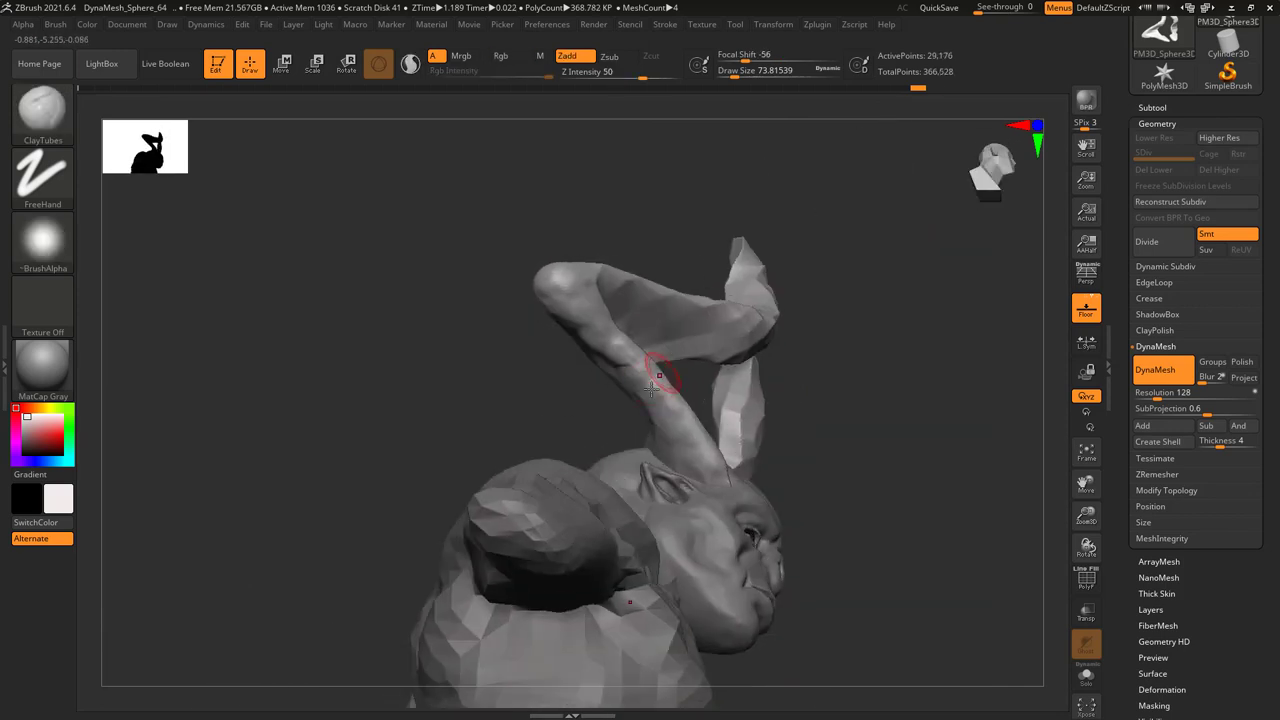
pyautogui.moveTo(706, 467)
pyautogui.mouseDown(button='right')
pyautogui.moveTo(725, 466)
pyautogui.moveTo(718, 490)
pyautogui.moveTo(714, 447)
pyautogui.mouseUp(button='right')
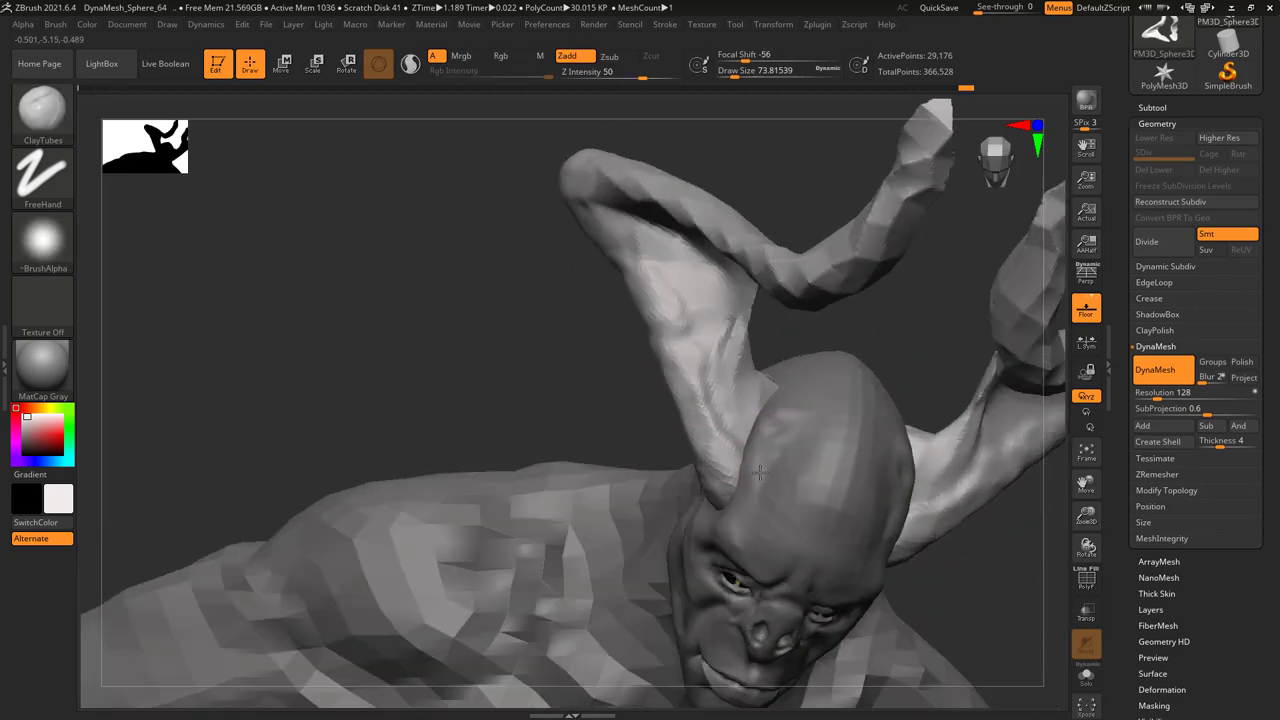
pyautogui.press('space')
pyautogui.moveTo(737, 430); pyautogui.dragTo(706, 430)
pyautogui.moveTo(706, 430)
pyautogui.mouseDown(button='right')
pyautogui.moveTo(709, 460)
pyautogui.moveTo(372, 458)
pyautogui.moveTo(661, 432)
pyautogui.moveTo(320, 449)
pyautogui.moveTo(724, 430)
pyautogui.moveTo(751, 390)
pyautogui.mouseUp(button='right')
pyautogui.press('space')
# - Switch to the Standard brush and enlarge it to about 160
pyautogui.click(43, 110)
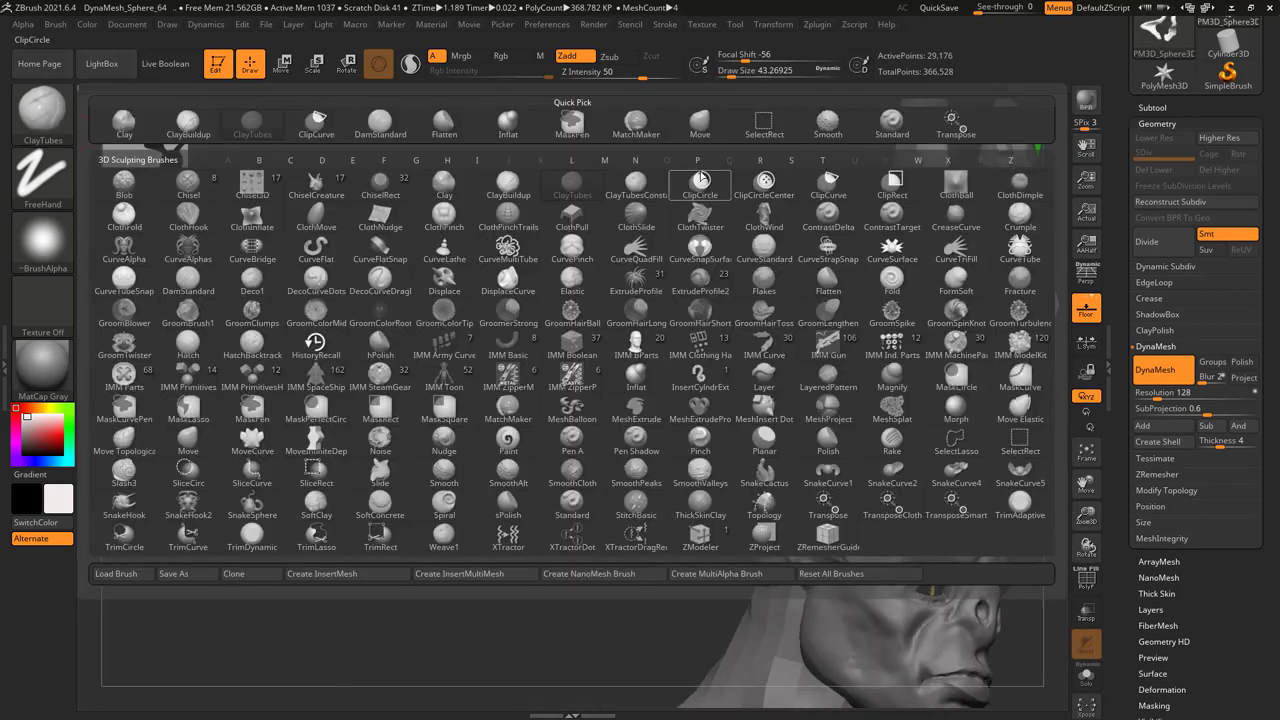
pyautogui.click(900, 122)
pyautogui.press('space')
pyautogui.moveTo(571, 280)
pyautogui.mouseDown(button='right')
pyautogui.moveTo(735, 265)
pyautogui.moveTo(760, 240)
pyautogui.mouseUp(button='right')
pyautogui.press('space')
pyautogui.moveTo(745, 243); pyautogui.dragTo(790, 243)
# - Resize the brush from 121 to 54, then 88, while orbiting the horn
pyautogui.moveTo(774, 214); pyautogui.dragTo(778, 227, button='right')
pyautogui.press('space')
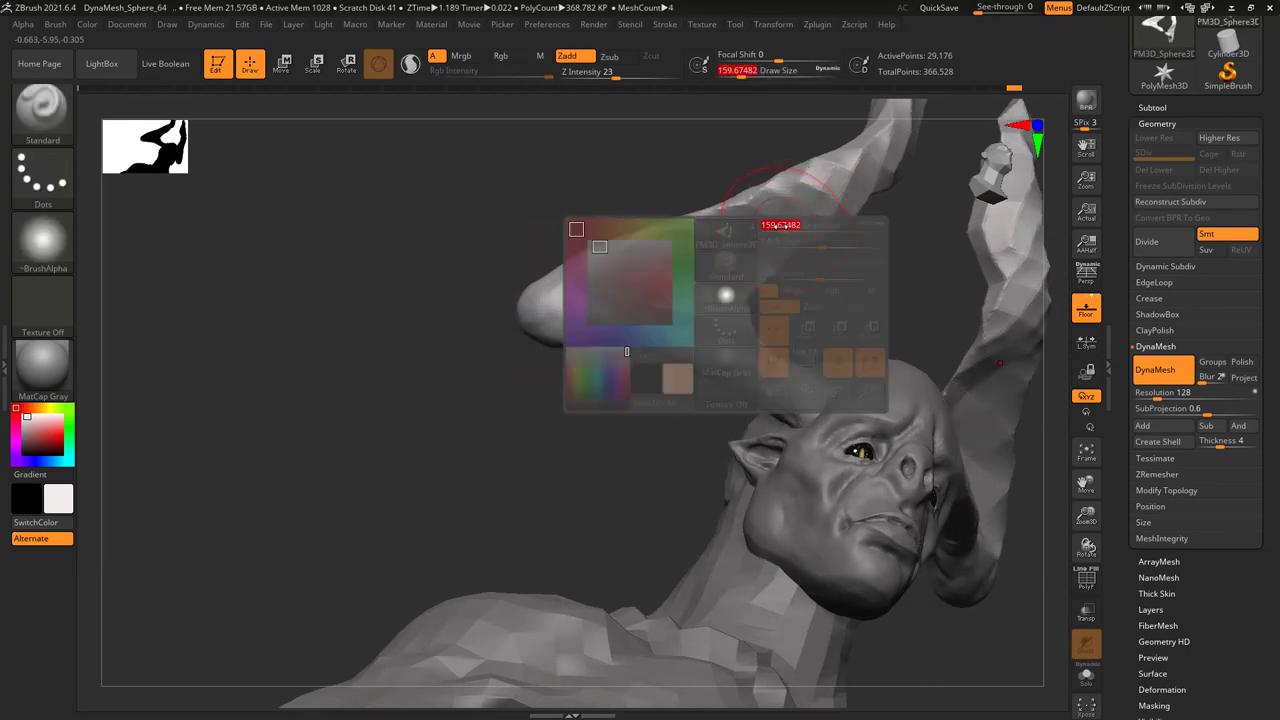
pyautogui.moveTo(780, 225); pyautogui.dragTo(762, 226)
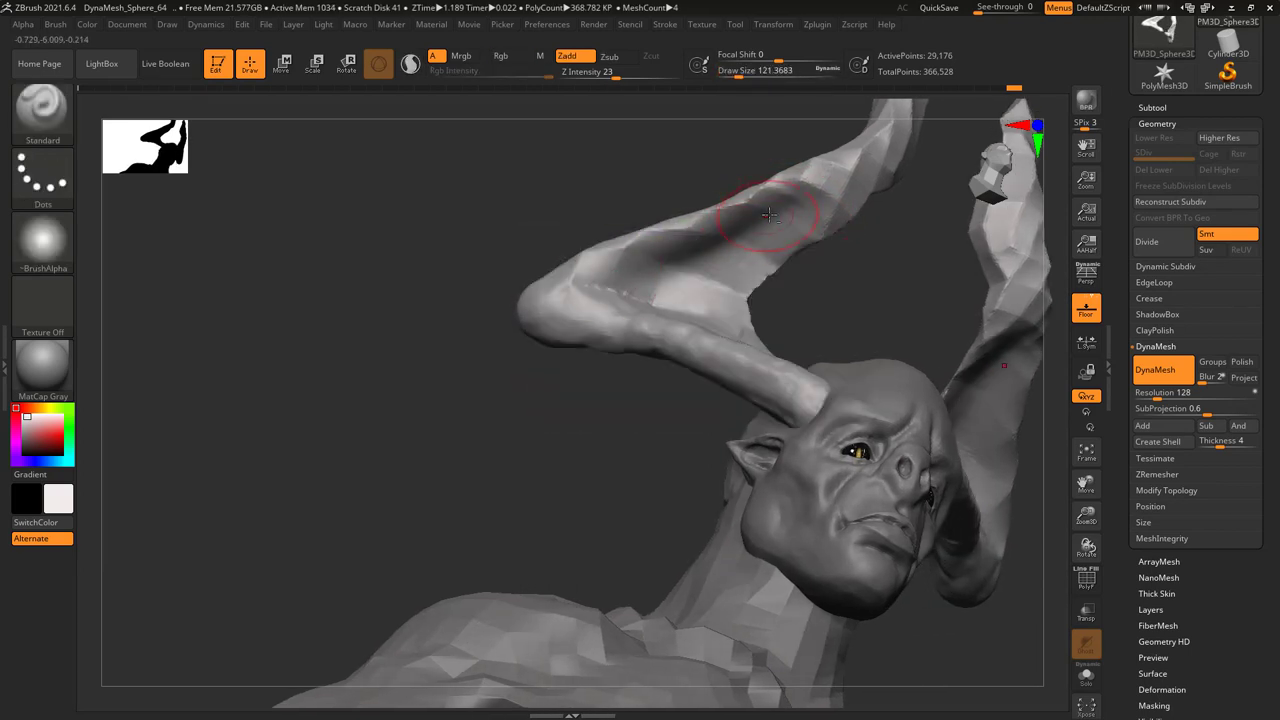
pyautogui.moveTo(609, 288); pyautogui.dragTo(686, 257, button='right')
pyautogui.moveTo(766, 240); pyautogui.dragTo(690, 242, button='right')
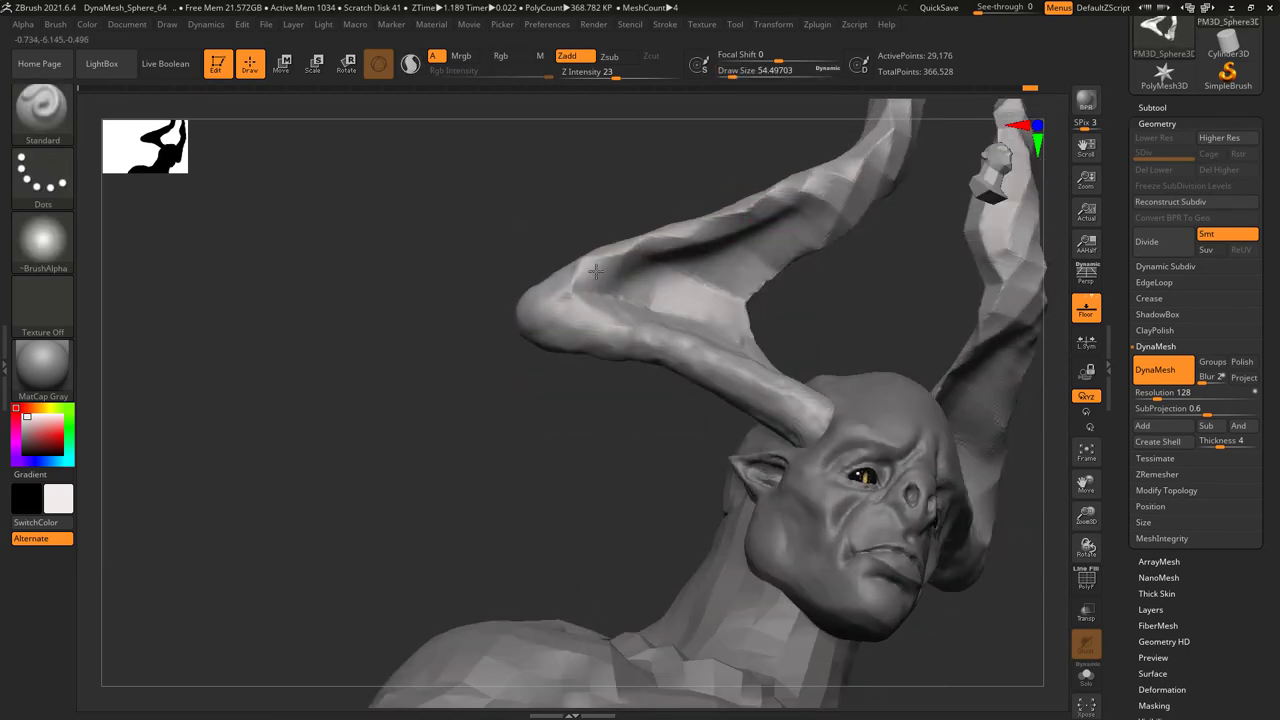
pyautogui.press('space')
pyautogui.moveTo(683, 240); pyautogui.dragTo(695, 240)
# - Shrink the brush to about 67, then 49, and angle the horn upward
pyautogui.moveTo(700, 230)
pyautogui.mouseDown(button='right')
pyautogui.moveTo(749, 206)
pyautogui.moveTo(563, 292)
pyautogui.moveTo(643, 286)
pyautogui.moveTo(610, 302)
pyautogui.mouseUp(button='right')
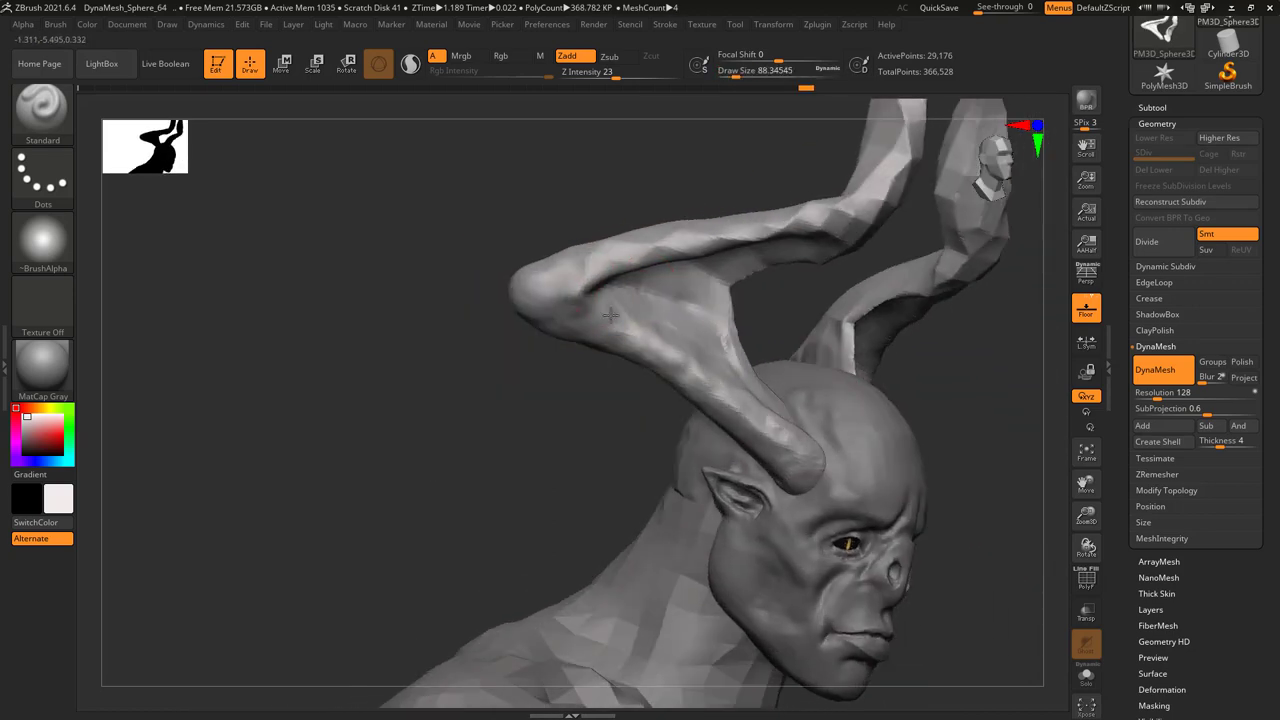
pyautogui.press('space')
pyautogui.moveTo(611, 309); pyautogui.dragTo(597, 309)
pyautogui.moveTo(600, 292)
pyautogui.mouseDown(button='right')
pyautogui.moveTo(630, 285)
pyautogui.moveTo(602, 280)
pyautogui.moveTo(657, 351)
pyautogui.moveTo(652, 302)
pyautogui.moveTo(707, 259)
pyautogui.mouseUp(button='right')
pyautogui.moveTo(657, 300)
pyautogui.mouseDown(button='right')
pyautogui.moveTo(654, 317)
pyautogui.moveTo(743, 245)
pyautogui.moveTo(657, 277)
pyautogui.moveTo(711, 244)
pyautogui.mouseUp(button='right')
pyautogui.rightClick(614, 323)
pyautogui.moveTo(647, 299); pyautogui.dragTo(702, 238, button='right')
pyautogui.moveTo(612, 237)
pyautogui.mouseDown(button='right')
pyautogui.moveTo(673, 233)
pyautogui.moveTo(662, 250)
pyautogui.moveTo(623, 257)
pyautogui.moveTo(632, 252)
pyautogui.moveTo(627, 272)
pyautogui.moveTo(580, 260)
pyautogui.mouseUp(button='right')
# - Smooth the horn's rough surface, then drop the brush size to about 14
pyautogui.press('space')
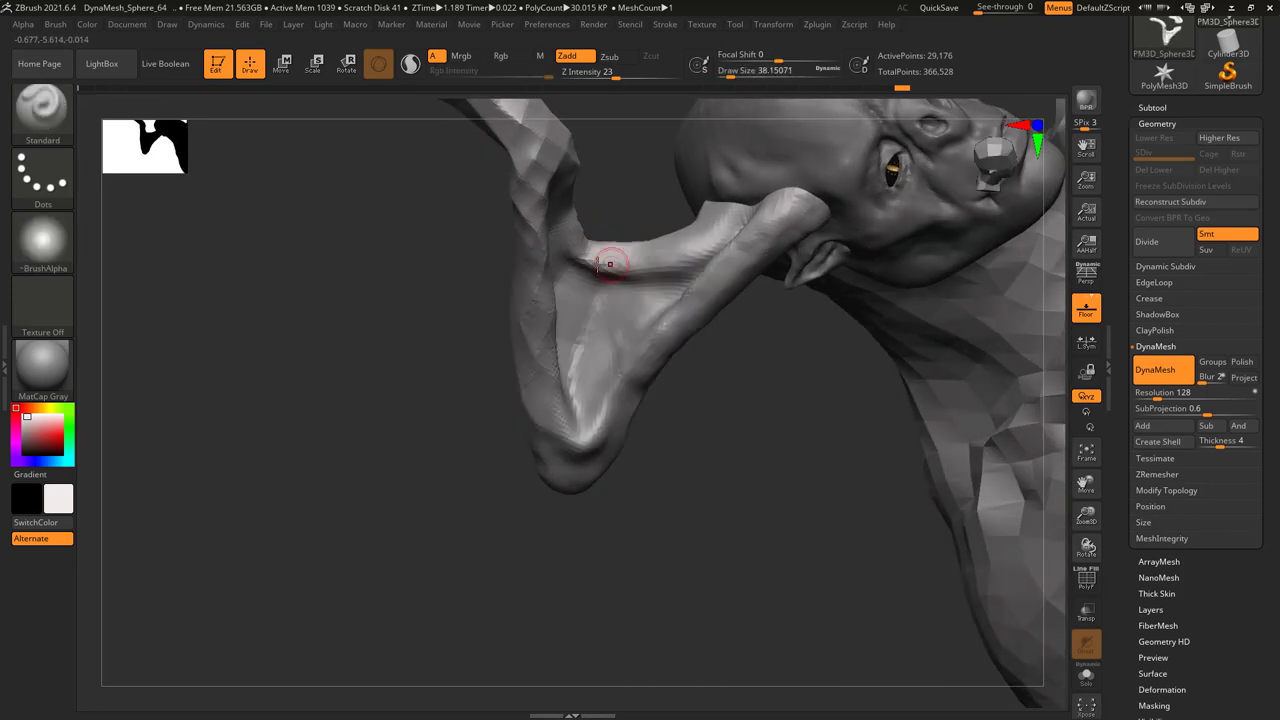
pyautogui.moveTo(698, 250)
pyautogui.mouseDown(button='right')
pyautogui.moveTo(614, 191)
pyautogui.moveTo(724, 238)
pyautogui.moveTo(629, 286)
pyautogui.moveTo(631, 274)
pyautogui.moveTo(595, 275)
pyautogui.moveTo(606, 243)
pyautogui.moveTo(623, 289)
pyautogui.moveTo(580, 269)
pyautogui.moveTo(649, 150)
pyautogui.mouseUp(button='right')
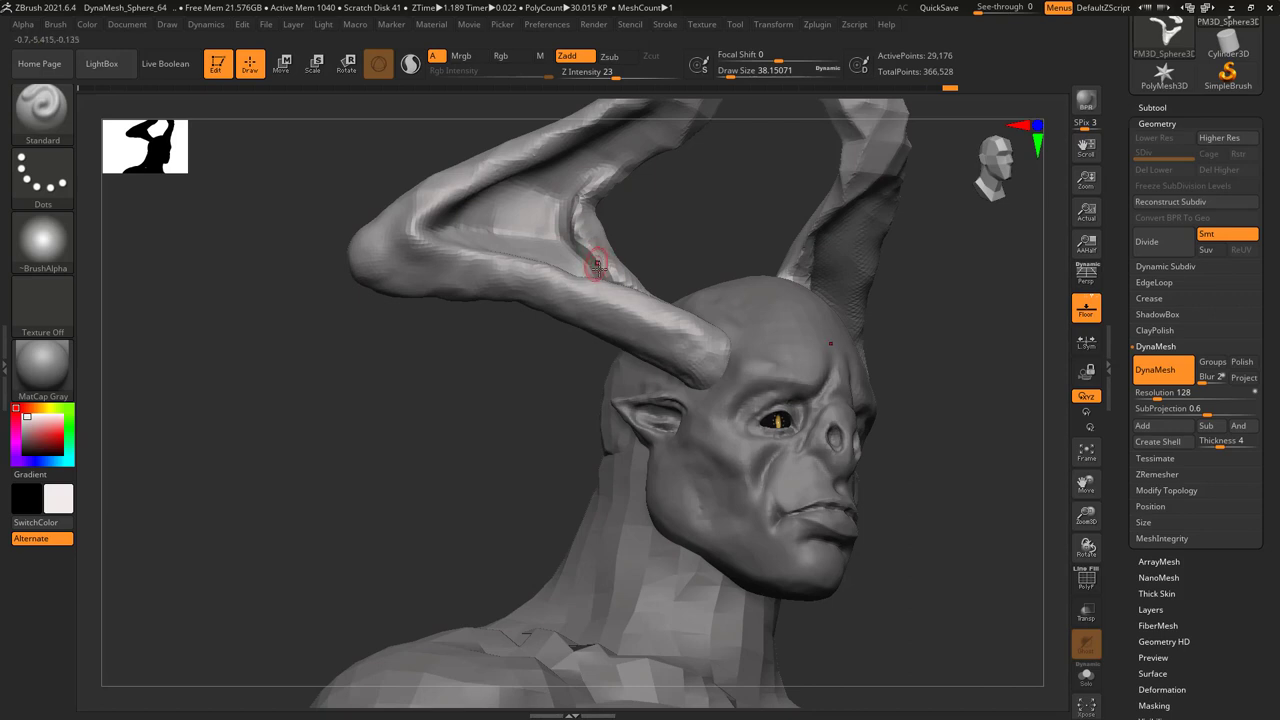
pyautogui.moveTo(597, 265)
pyautogui.keyDown('shift'); pyautogui.mouseDown(button='right')
pyautogui.moveTo(571, 218)
pyautogui.moveTo(591, 246)
pyautogui.moveTo(610, 240)
pyautogui.moveTo(650, 335)
pyautogui.mouseUp(button='right'); pyautogui.keyUp('shift')
pyautogui.press('space')
pyautogui.press('space')
# - Smooth around the horns with the brush at 21, then 33
pyautogui.press('space')
pyautogui.moveTo(655, 303); pyautogui.dragTo(640, 303)
pyautogui.moveTo(640, 320); pyautogui.dragTo(650, 348, button='right')
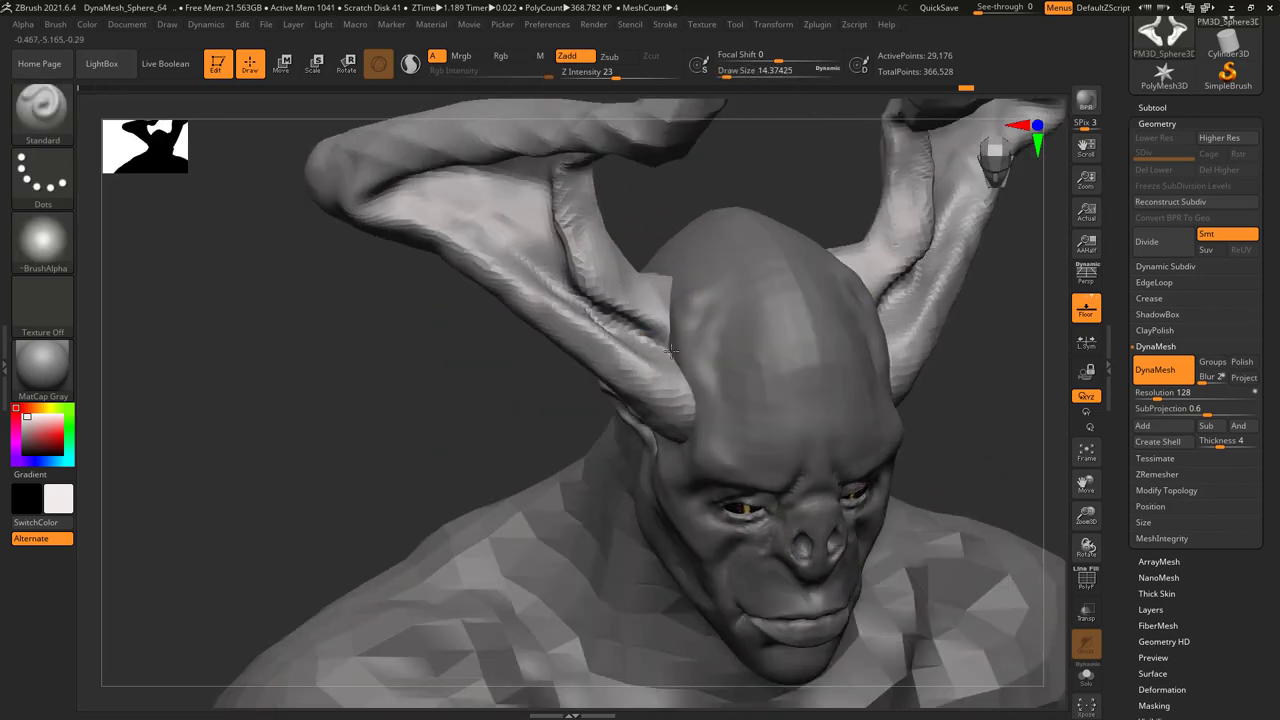
pyautogui.press('space')
pyautogui.moveTo(668, 340); pyautogui.dragTo(676, 340)
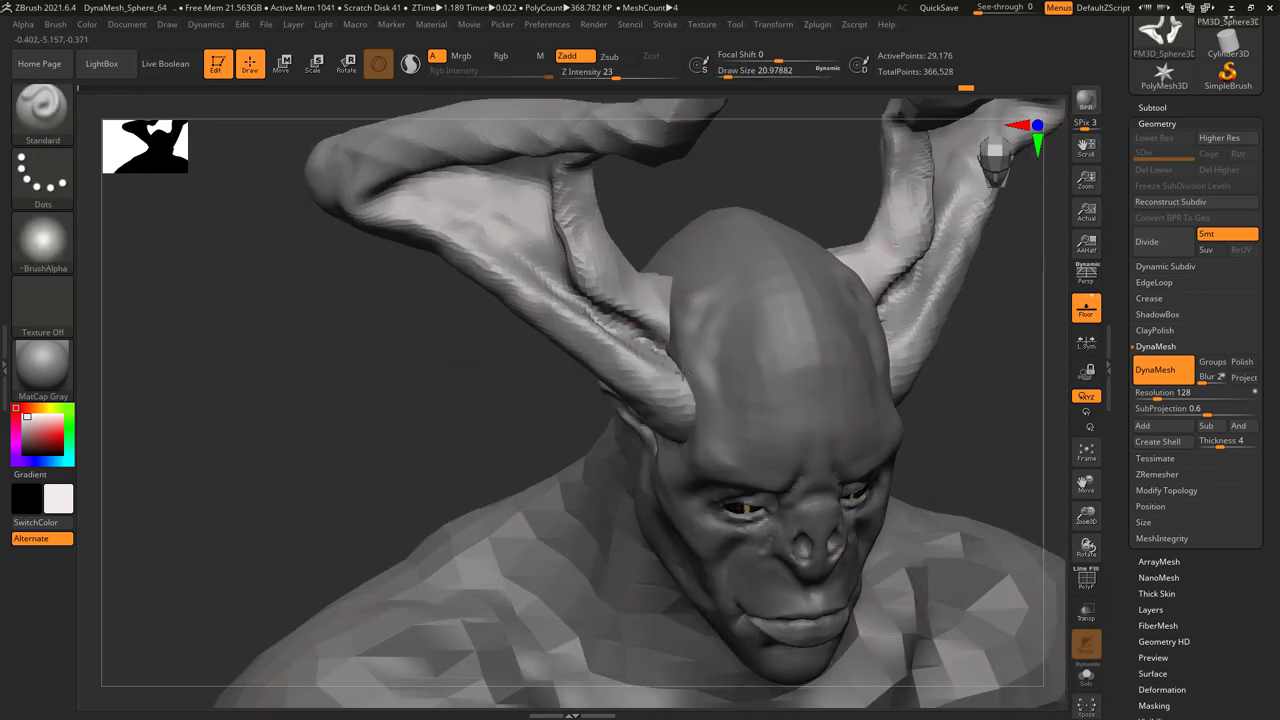
pyautogui.moveTo(660, 355); pyautogui.dragTo(615, 307, button='right')
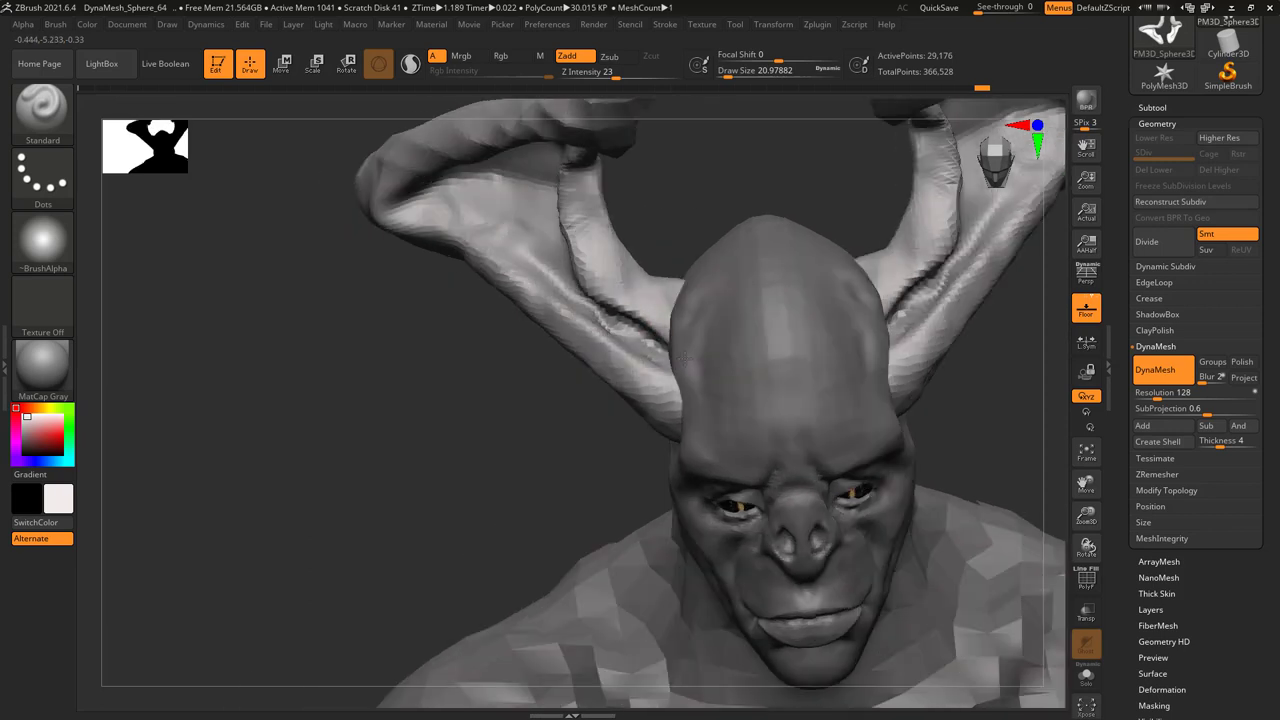
pyautogui.moveTo(680, 356)
pyautogui.mouseDown(button='right')
pyautogui.moveTo(645, 318)
pyautogui.moveTo(580, 295)
pyautogui.mouseUp(button='right')
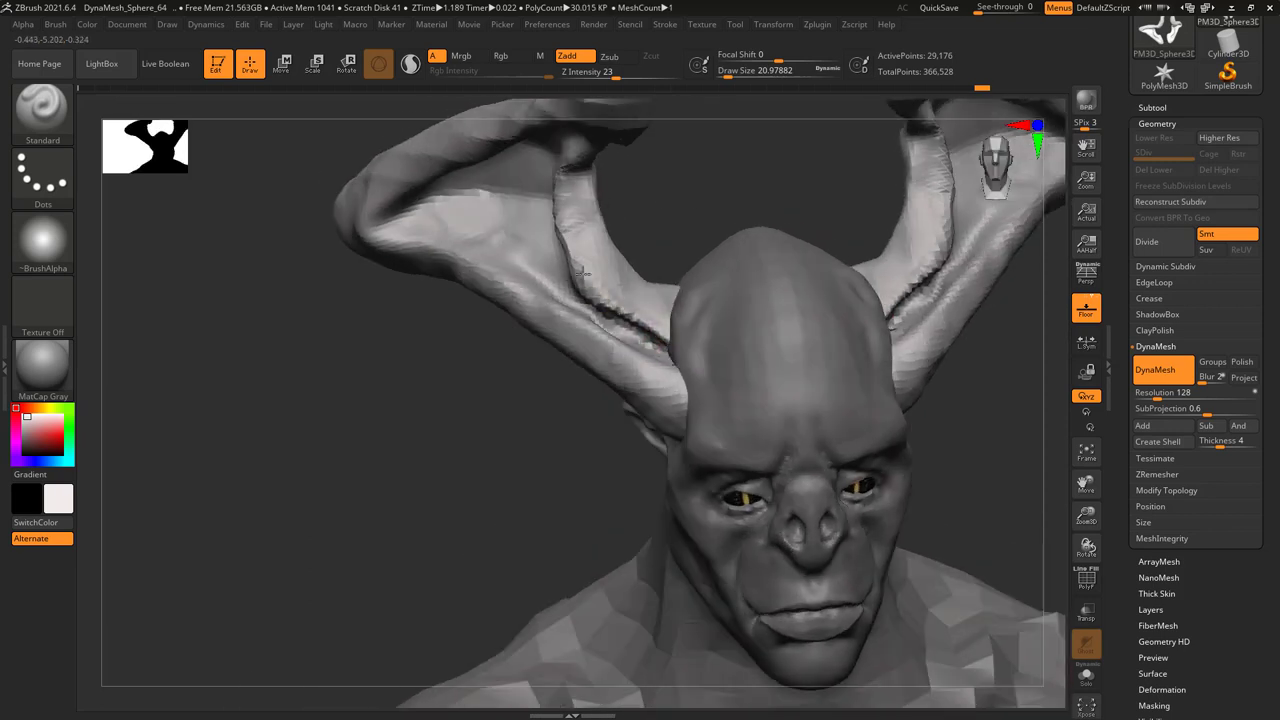
pyautogui.press('space')
pyautogui.moveTo(575, 236); pyautogui.dragTo(600, 236)
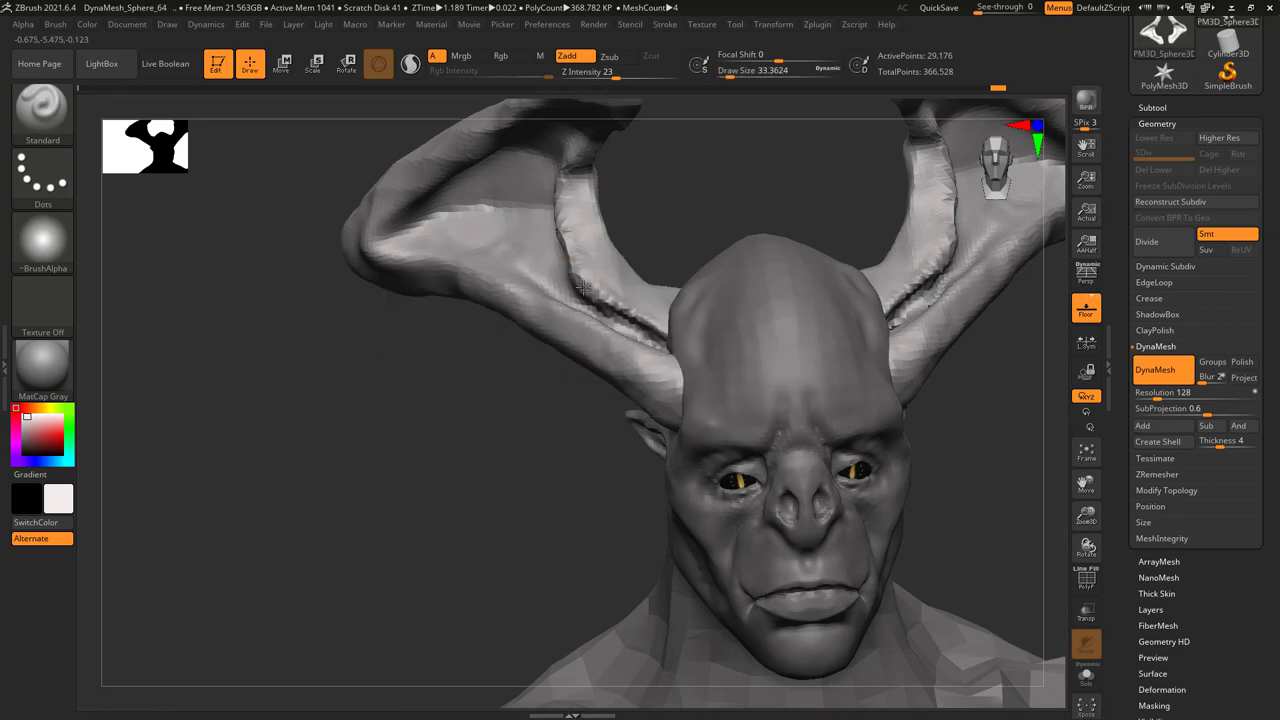
# - Smooth the horn joins from the side and three-quarter views at brush size 88
pyautogui.moveTo(676, 337)
pyautogui.mouseDown(button='right')
pyautogui.moveTo(614, 283)
pyautogui.moveTo(620, 272)
pyautogui.moveTo(608, 278)
pyautogui.moveTo(654, 310)
pyautogui.mouseUp(button='right')
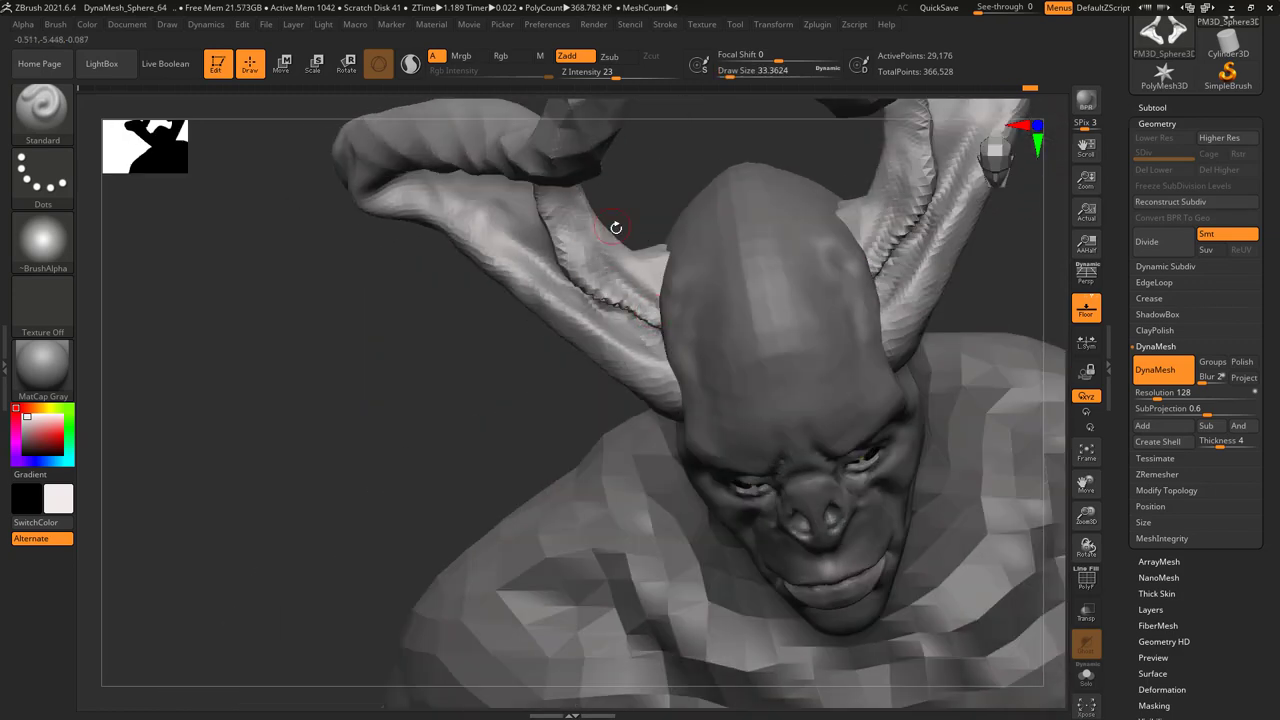
pyautogui.moveTo(613, 263)
pyautogui.keyDown('shift'); pyautogui.mouseDown(button='right')
pyautogui.moveTo(737, 343)
pyautogui.moveTo(652, 289)
pyautogui.moveTo(571, 294)
pyautogui.moveTo(607, 254)
pyautogui.moveTo(529, 280)
pyautogui.moveTo(586, 271)
pyautogui.moveTo(527, 227)
pyautogui.mouseUp(button='right'); pyautogui.keyUp('shift')
pyautogui.press('space')
pyautogui.press('space')
pyautogui.moveTo(466, 291)
pyautogui.mouseDown(button='right')
pyautogui.moveTo(486, 237)
pyautogui.moveTo(423, 250)
pyautogui.moveTo(499, 260)
pyautogui.moveTo(507, 316)
pyautogui.moveTo(521, 283)
pyautogui.mouseUp(button='right')
pyautogui.press('space')
pyautogui.press('space')
pyautogui.press('space')
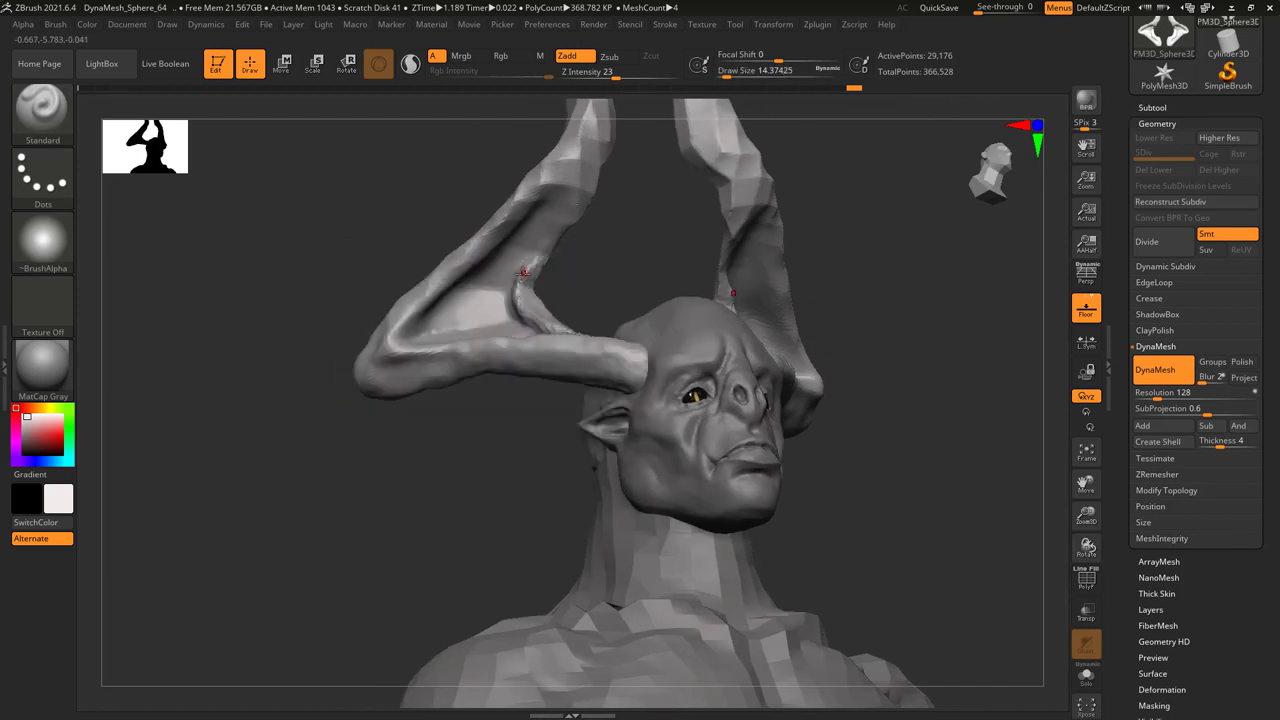
pyautogui.press('space')
pyautogui.moveTo(555, 235)
pyautogui.mouseDown(button='right')
pyautogui.moveTo(618, 277)
pyautogui.moveTo(604, 312)
pyautogui.moveTo(592, 306)
pyautogui.mouseUp(button='right')
pyautogui.press('space')
pyautogui.press('space')
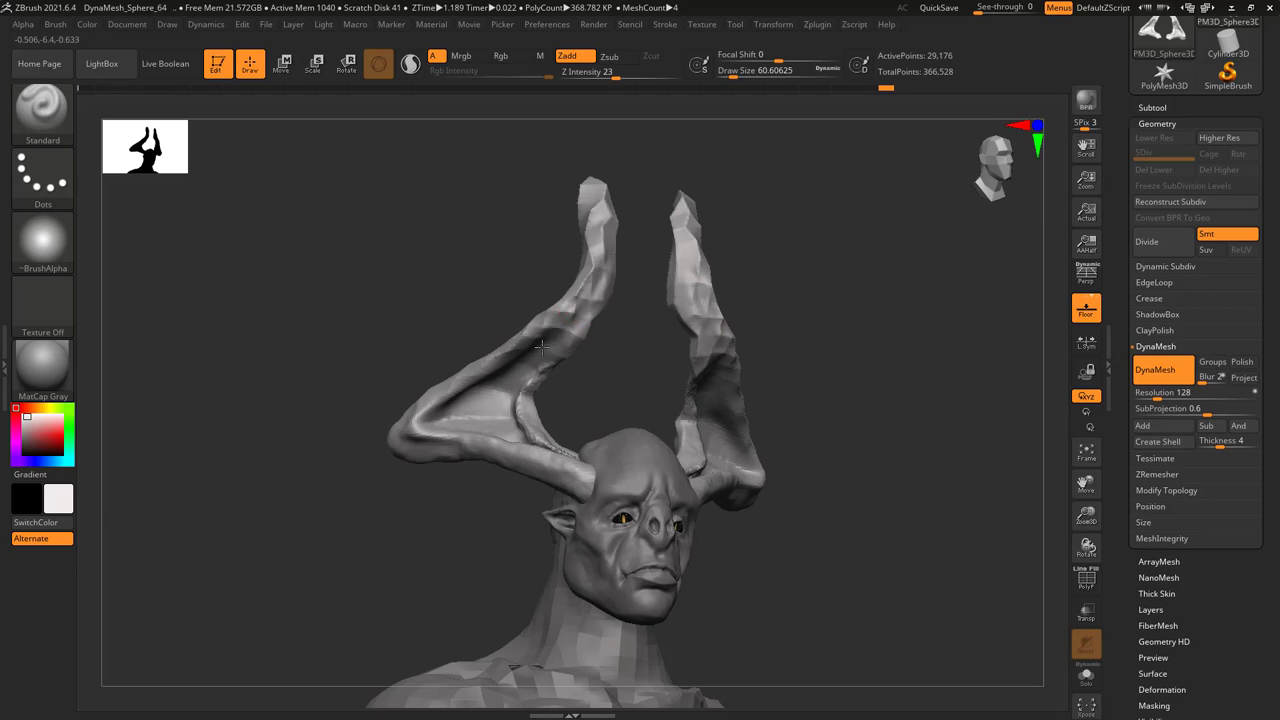
pyautogui.moveTo(519, 393)
pyautogui.mouseDown(button='right')
pyautogui.moveTo(443, 451)
pyautogui.moveTo(520, 400)
pyautogui.moveTo(581, 393)
pyautogui.moveTo(571, 386)
pyautogui.mouseUp(button='right')
pyautogui.press('space')
pyautogui.press('space')
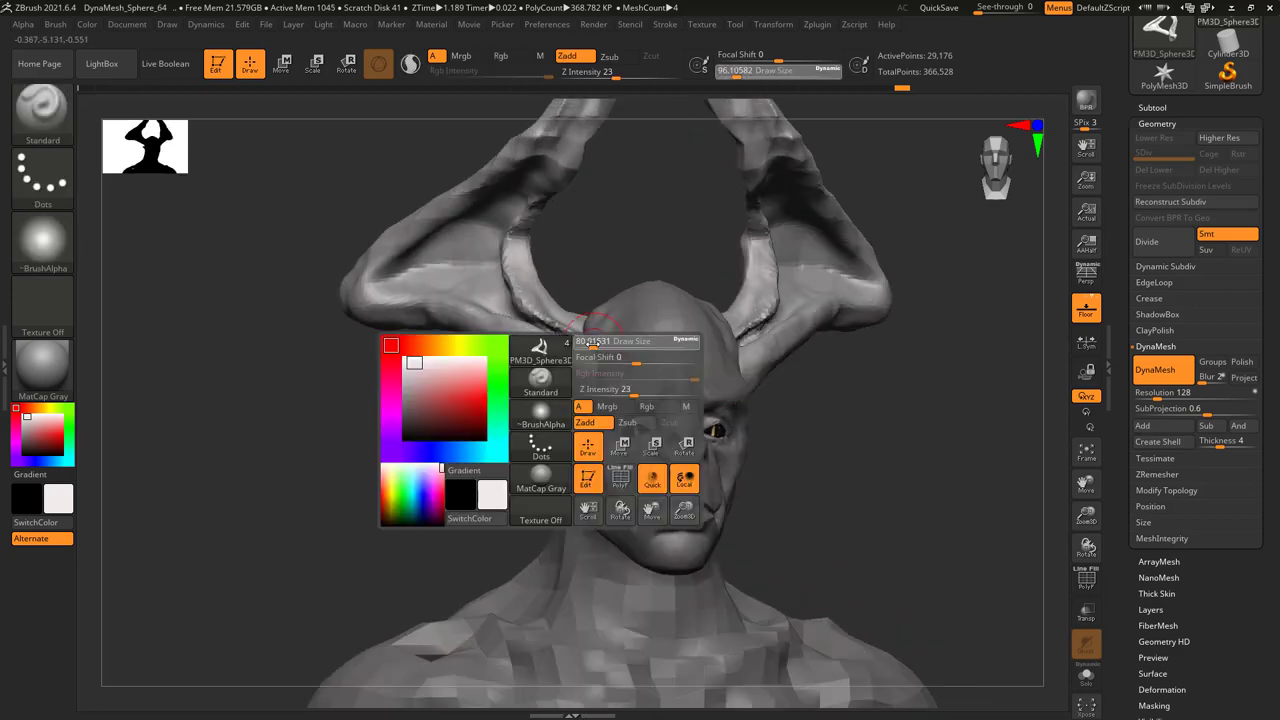
# - Select the Move brush and shrink it to about 96
pyautogui.press('b')
pyautogui.click(704, 134)
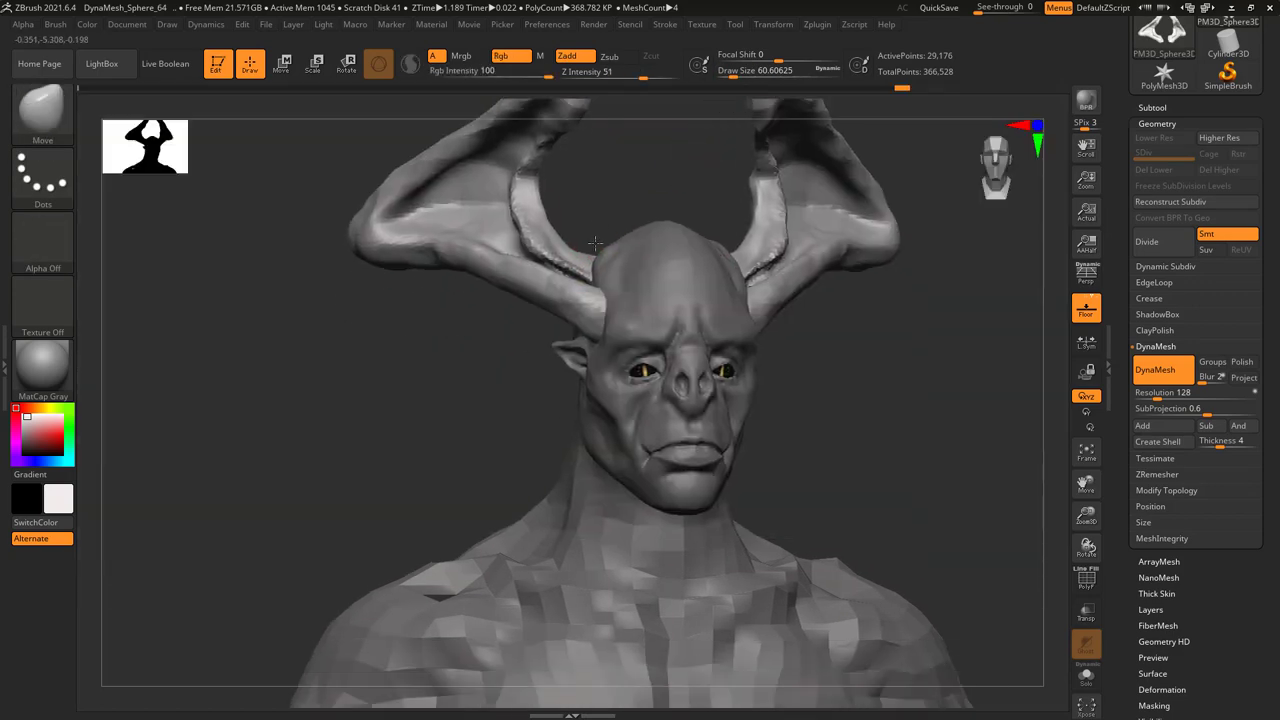
pyautogui.moveTo(600, 340)
pyautogui.keyDown('ctrl'); pyautogui.mouseDown(button='right')
pyautogui.moveTo(586, 300)
pyautogui.moveTo(561, 368)
pyautogui.moveTo(543, 277)
pyautogui.mouseUp(button='right'); pyautogui.keyUp('ctrl')
pyautogui.press('space')
pyautogui.press('space')
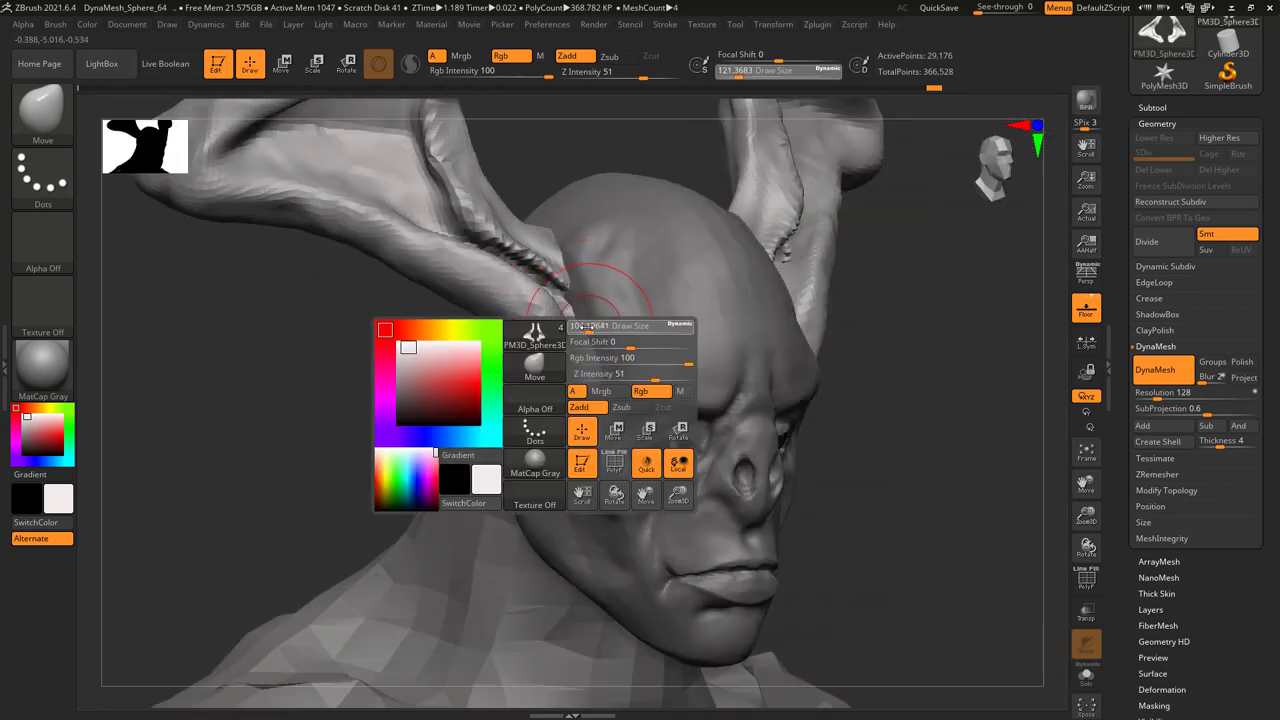
pyautogui.moveTo(640, 343); pyautogui.dragTo(610, 343)
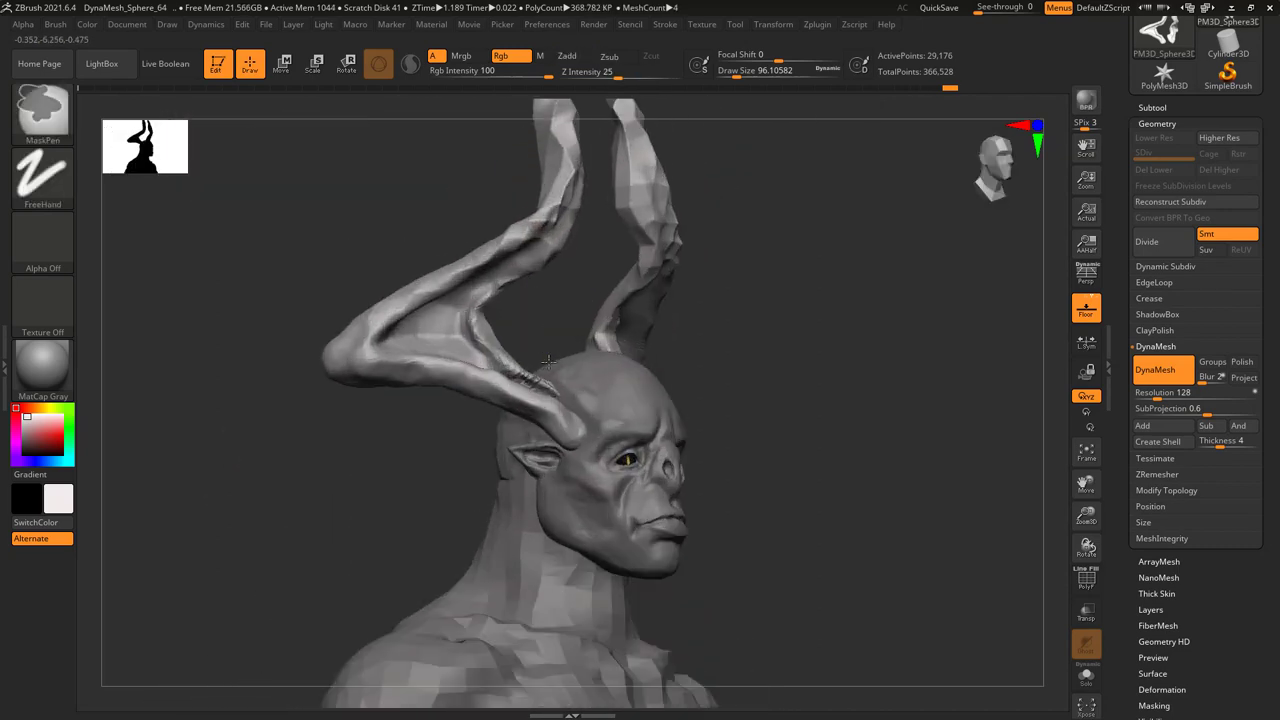
# - Make PM3D_Sphere3D1 the active subtool by Alt-clicking the head
pyautogui.moveTo(568, 385)
pyautogui.mouseDown(button='right')
pyautogui.moveTo(599, 377)
pyautogui.moveTo(470, 340)
pyautogui.moveTo(543, 366)
pyautogui.moveTo(611, 357)
pyautogui.moveTo(595, 375)
pyautogui.mouseUp(button='right')
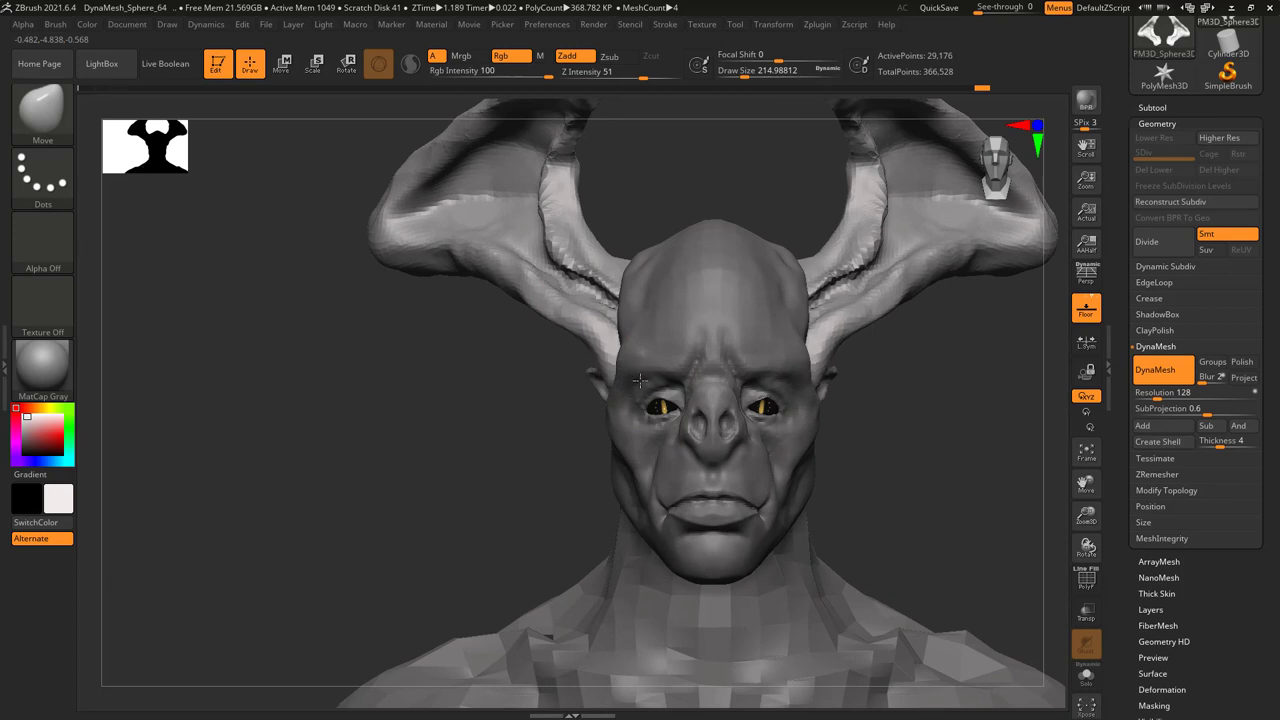
pyautogui.moveTo(640, 380)
pyautogui.mouseDown(button='right')
pyautogui.moveTo(543, 414)
pyautogui.moveTo(624, 412)
pyautogui.moveTo(607, 434)
pyautogui.moveTo(543, 371)
pyautogui.moveTo(561, 374)
pyautogui.moveTo(543, 323)
pyautogui.moveTo(654, 289)
pyautogui.mouseUp(button='right')
pyautogui.keyDown('alt'); pyautogui.click(624, 412); pyautogui.keyUp('alt')
# - Orbit from under the jaw to a three-quarter head view
pyautogui.press('space')
pyautogui.press('space')
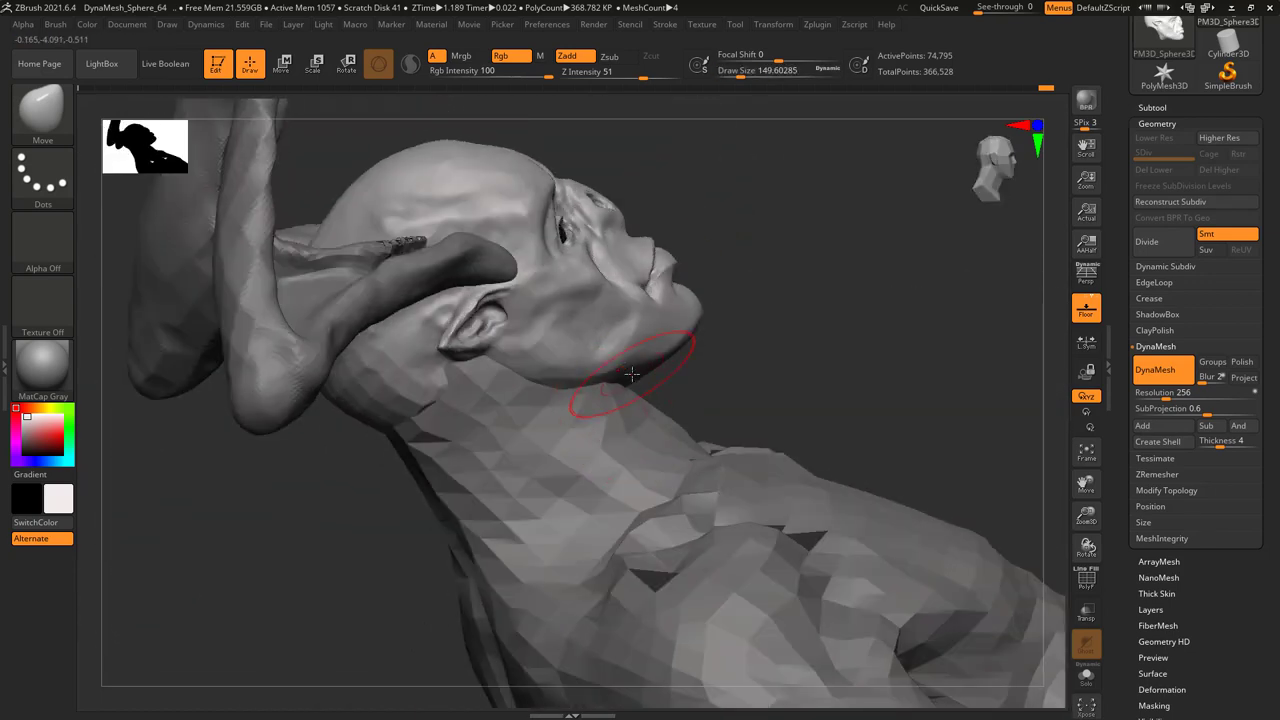
pyautogui.moveTo(632, 373)
pyautogui.mouseDown(button='right')
pyautogui.moveTo(670, 357)
pyautogui.moveTo(661, 351)
pyautogui.moveTo(667, 380)
pyautogui.moveTo(697, 383)
pyautogui.moveTo(694, 368)
pyautogui.moveTo(666, 420)
pyautogui.moveTo(688, 396)
pyautogui.moveTo(672, 368)
pyautogui.moveTo(636, 375)
pyautogui.mouseUp(button='right')
pyautogui.moveTo(651, 432)
pyautogui.mouseDown(button='right')
pyautogui.moveTo(574, 371)
pyautogui.moveTo(617, 380)
pyautogui.moveTo(594, 477)
pyautogui.moveTo(623, 285)
pyautogui.moveTo(670, 343)
pyautogui.mouseUp(button='right')
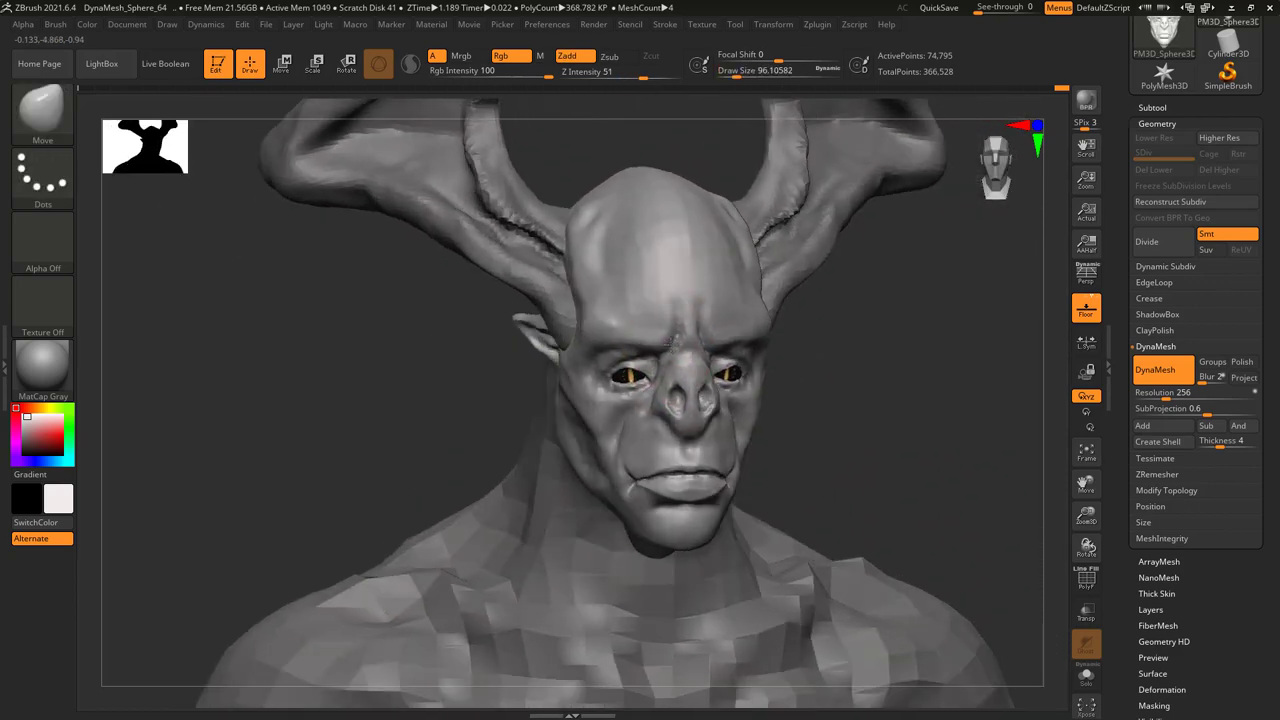
pyautogui.press('space')
pyautogui.press('space')
pyautogui.moveTo(670, 343)
pyautogui.mouseDown(button='right')
pyautogui.moveTo(610, 345)
pyautogui.moveTo(615, 328)
pyautogui.moveTo(641, 309)
pyautogui.moveTo(614, 337)
pyautogui.moveTo(628, 390)
pyautogui.moveTo(651, 377)
pyautogui.moveTo(586, 286)
pyautogui.moveTo(543, 303)
pyautogui.moveTo(680, 342)
pyautogui.moveTo(470, 260)
pyautogui.moveTo(429, 218)
pyautogui.moveTo(632, 267)
pyautogui.moveTo(580, 242)
pyautogui.mouseUp(button='right')
# - Enable Persp and rotate the bust to face the front
pyautogui.moveTo(543, 332); pyautogui.dragTo(688, 344, button='right')
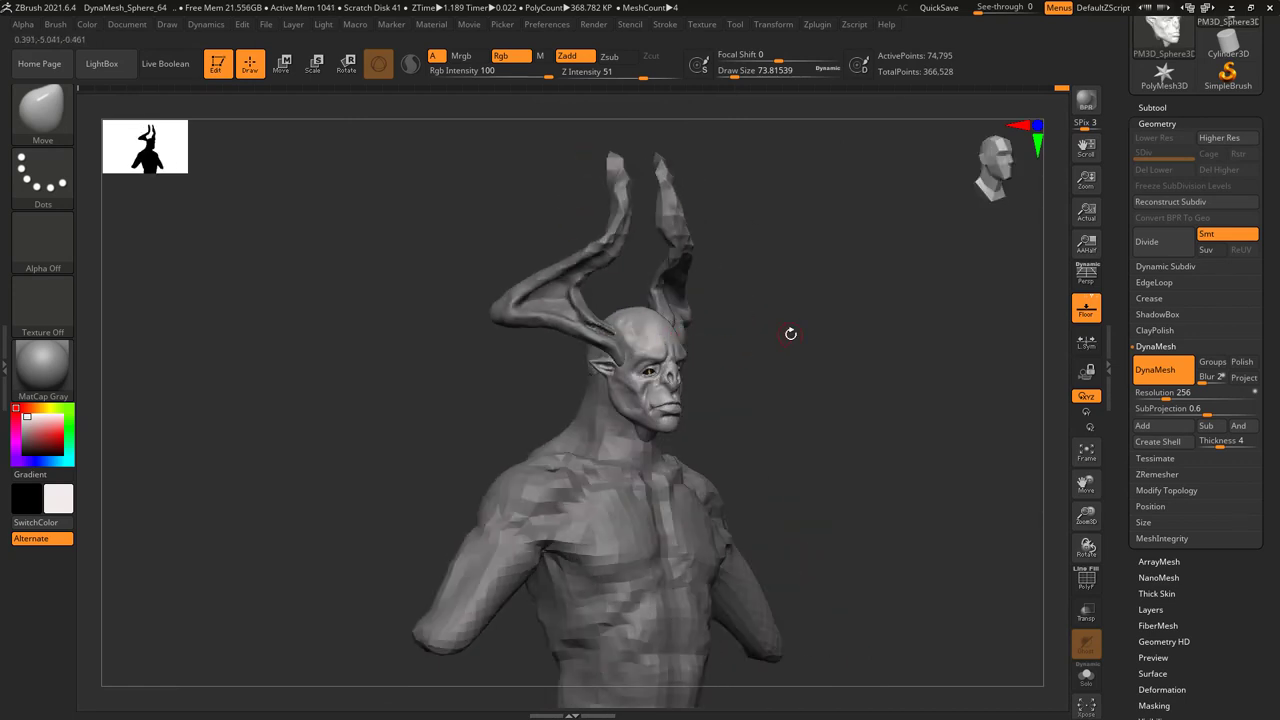
pyautogui.click(1086, 275)
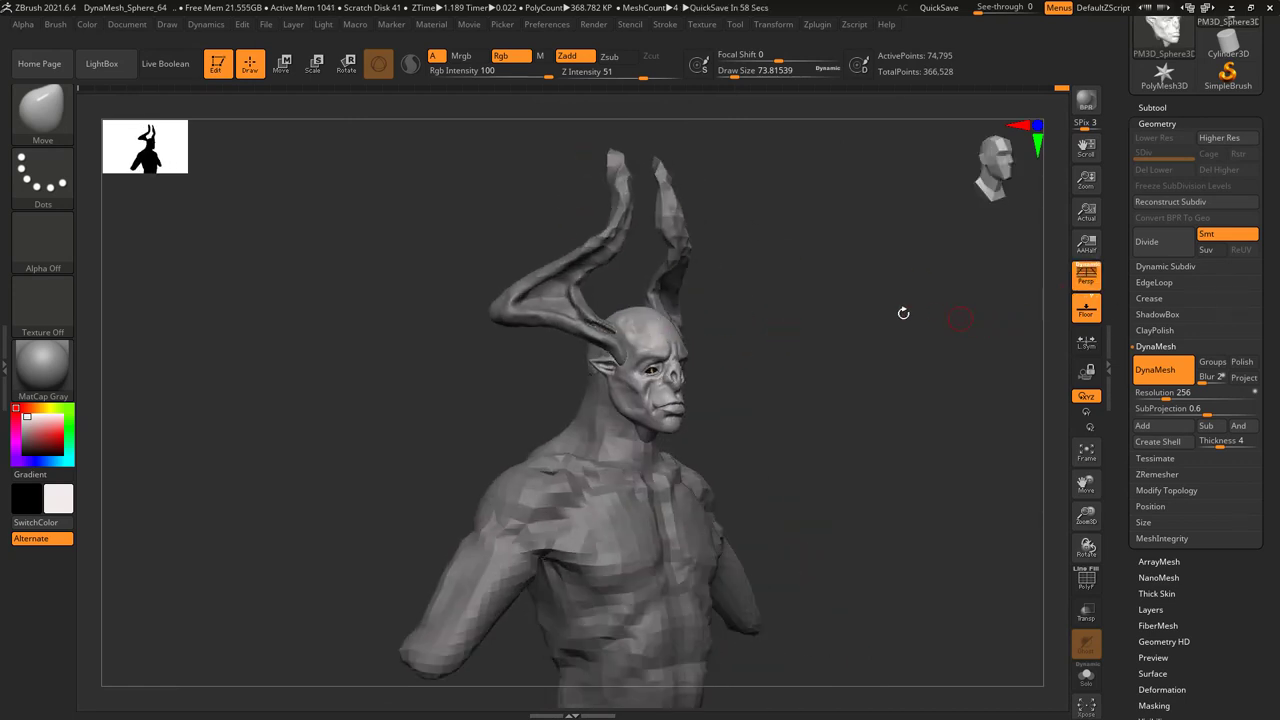
pyautogui.moveTo(903, 309); pyautogui.dragTo(781, 407, button='right')
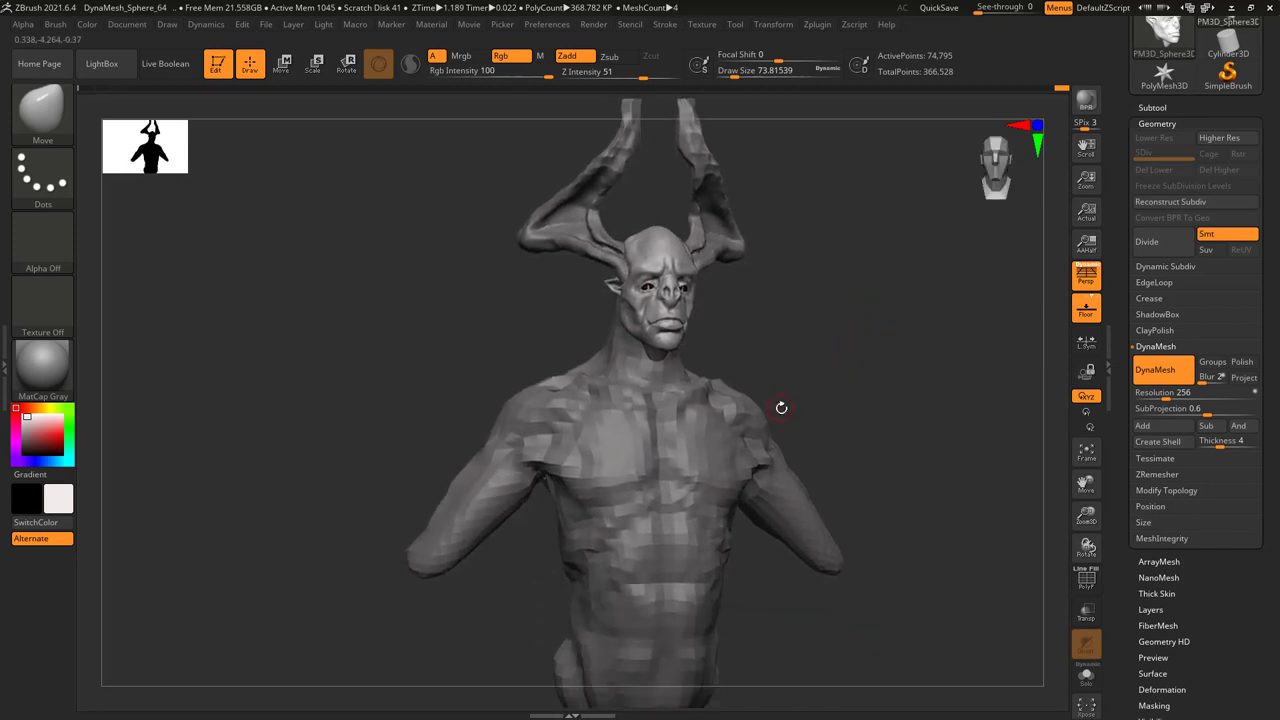